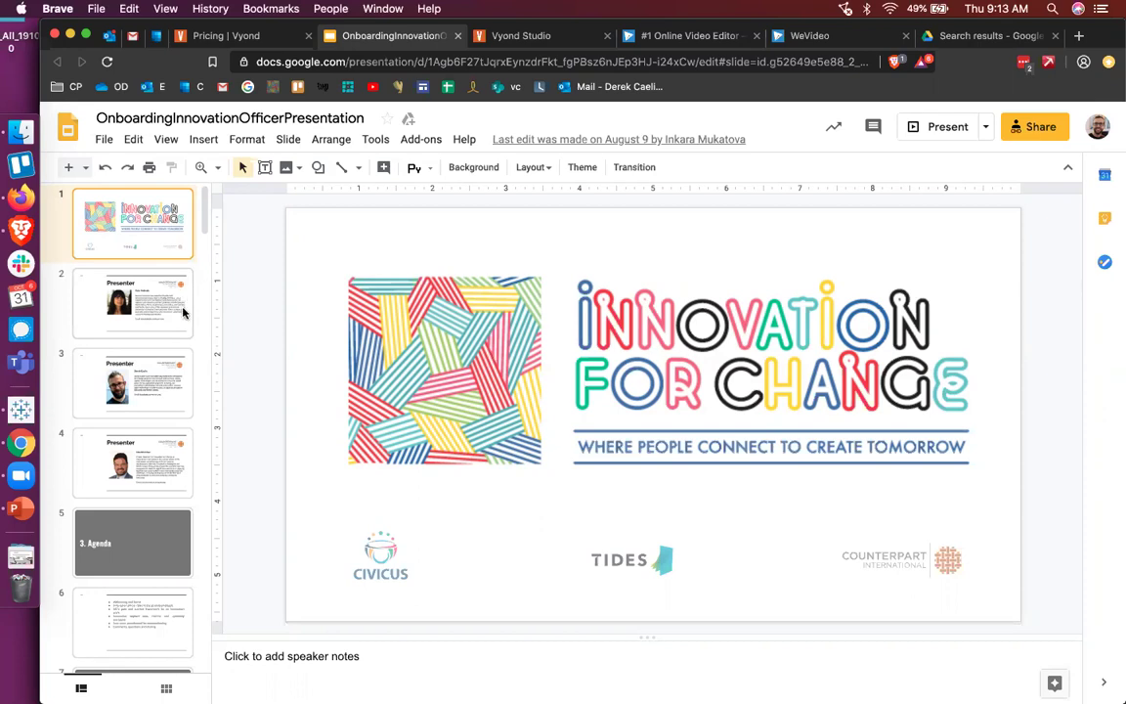
- Step through presenter slides 2 to 6, reaching the agenda bullet list
{"action": "left_click", "coordinate": [157, 283]}
{"action": "left_click", "coordinate": [158, 389]}
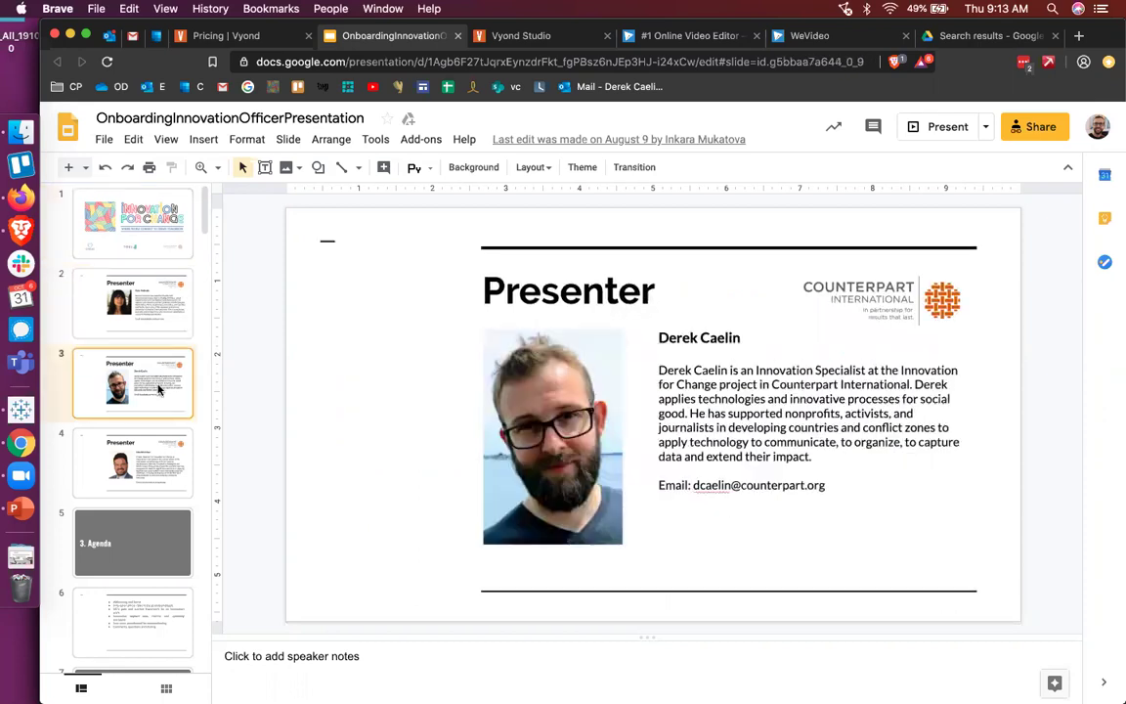
{"action": "left_click", "coordinate": [155, 465]}
{"action": "left_click", "coordinate": [152, 547]}
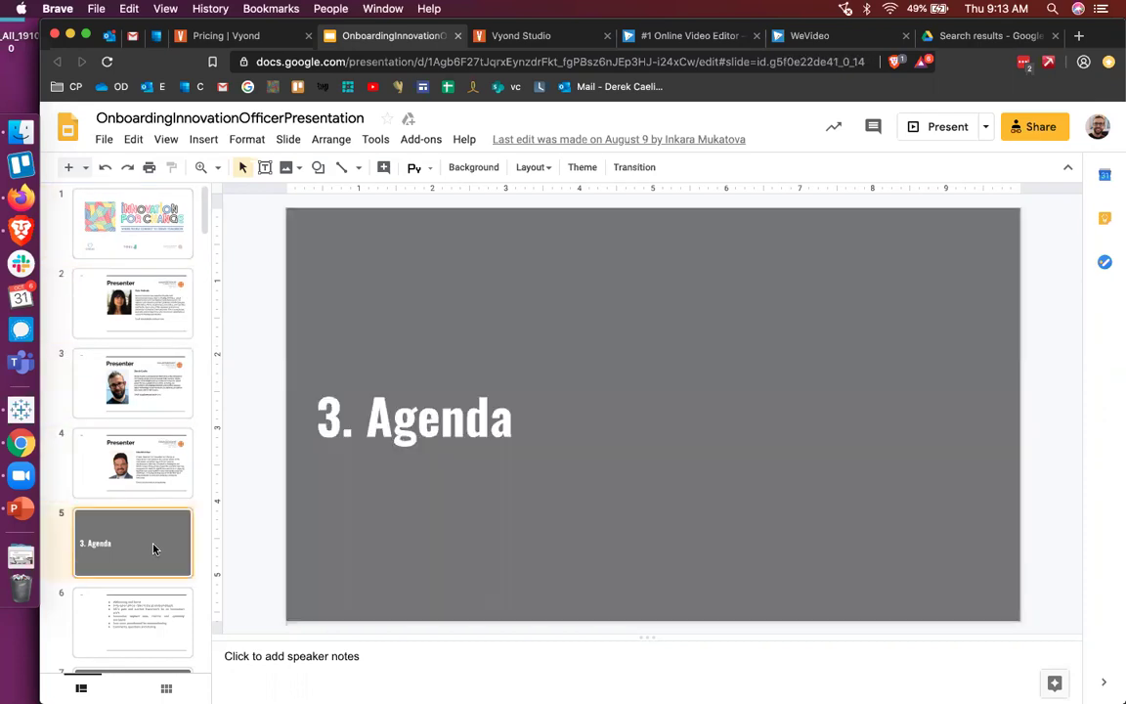
{"action": "left_click", "coordinate": [146, 600]}
- Look over the agenda list, then switch to the Copy of Partners-Jordan Vyond project
{"action": "scroll", "coordinate": [145, 598], "scroll_direction": "down", "scroll_amount": 2}
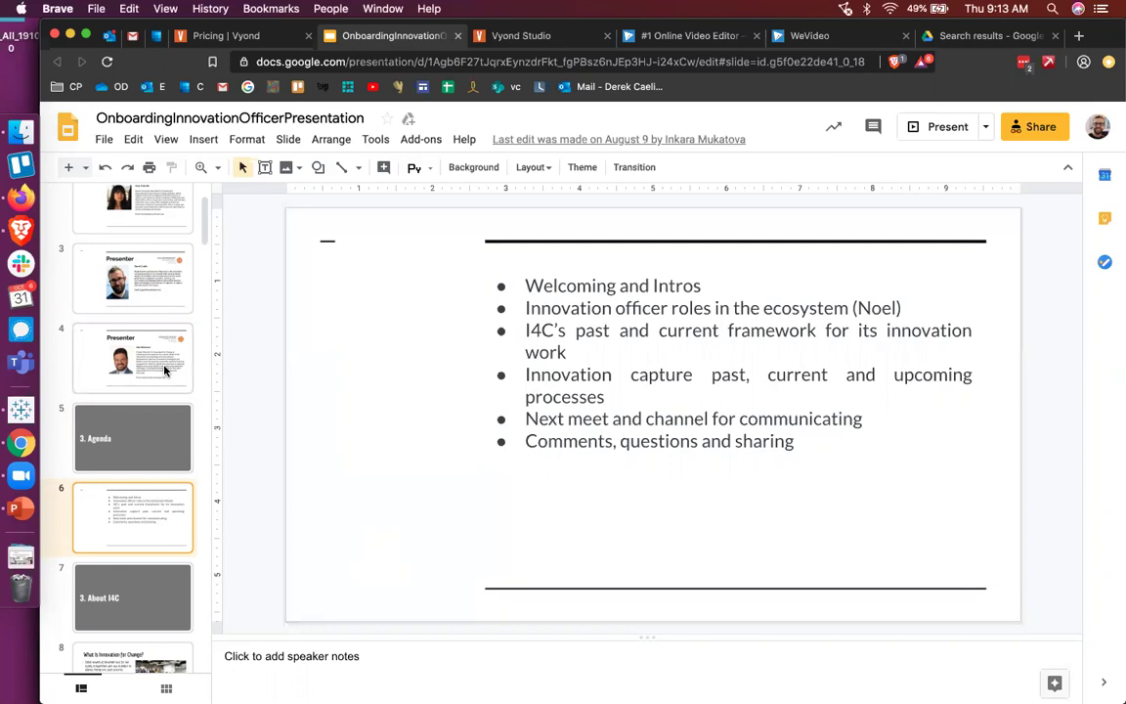
{"action": "scroll", "coordinate": [164, 369], "scroll_direction": "up", "scroll_amount": 2}
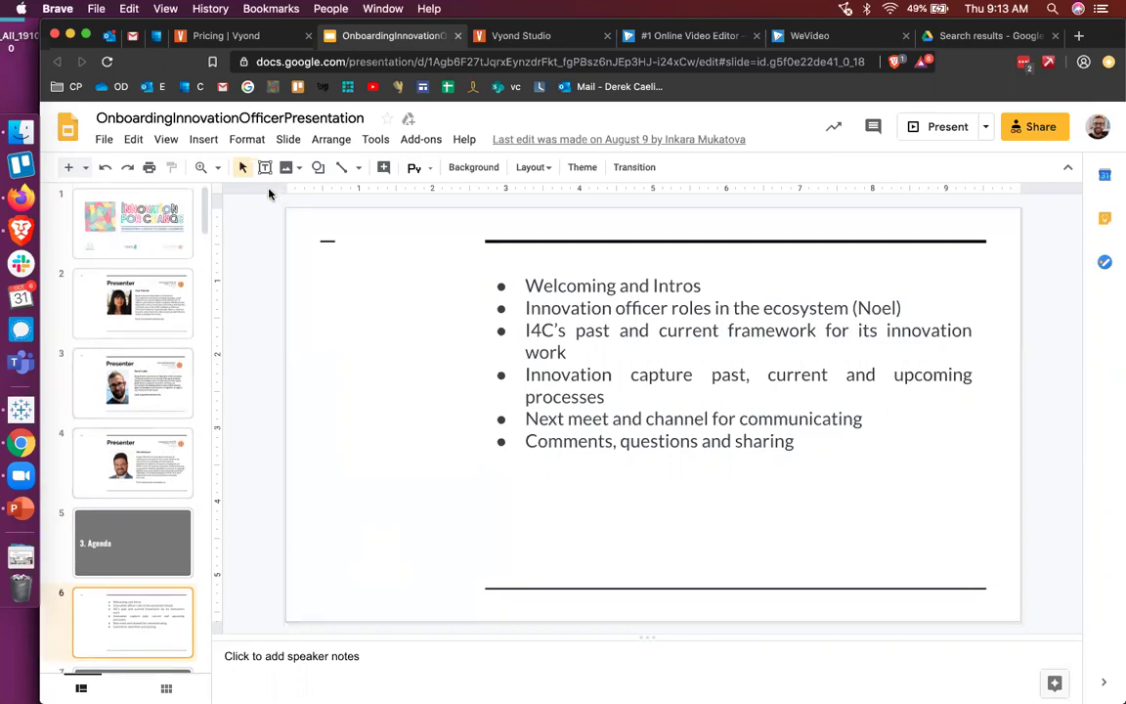
{"action": "left_click", "coordinate": [520, 39]}
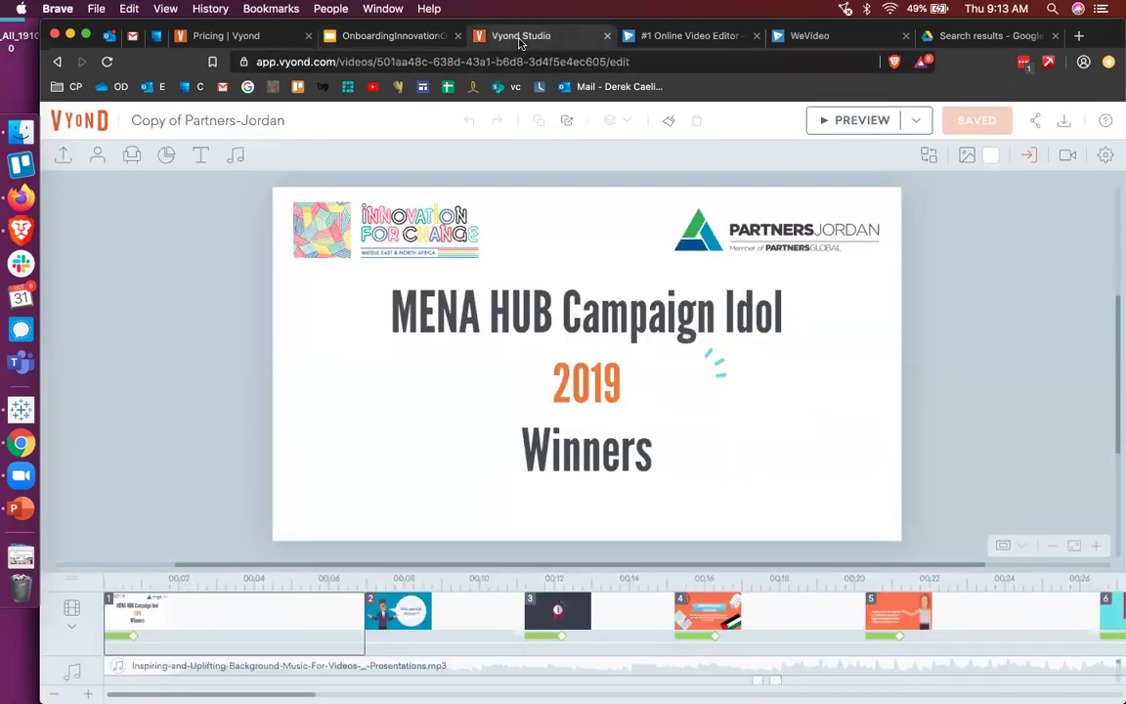
- Go back to Your Videos, then load app.vyond.com/ to reach the Vyond homepage
{"action": "left_click", "coordinate": [74, 126]}
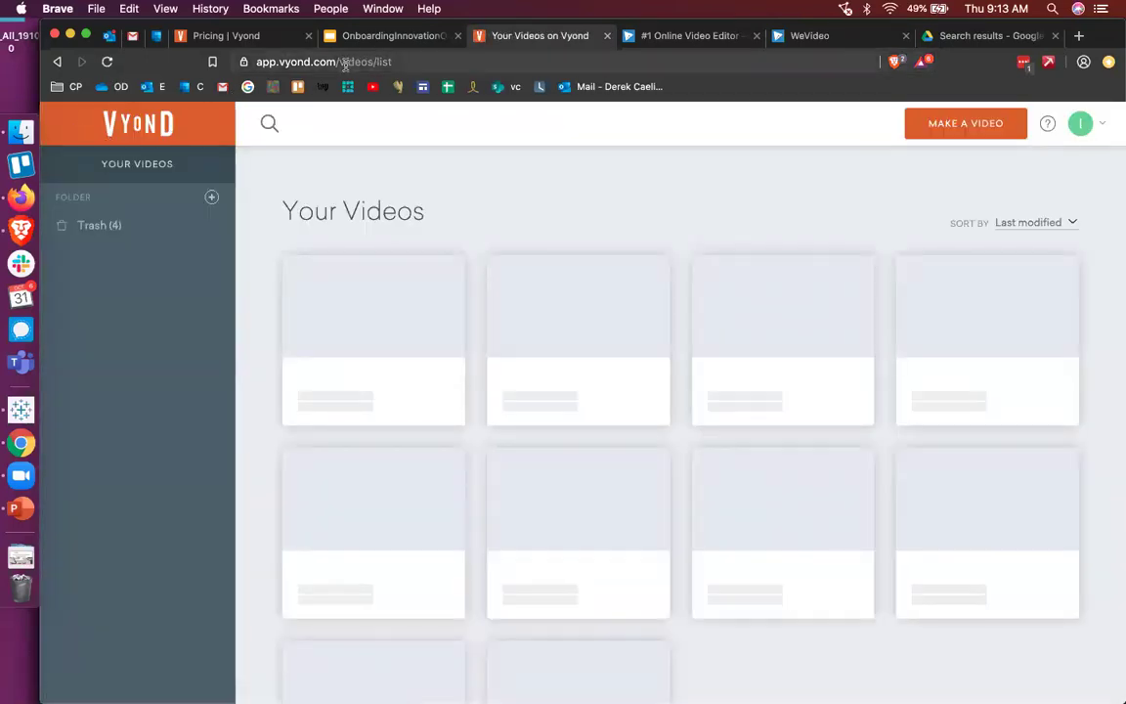
{"action": "left_click_drag", "start_coordinate": [342, 65], "coordinate": [448, 62]}
{"action": "type", "text": "v"}
{"action": "key", "text": "BackSpace"}
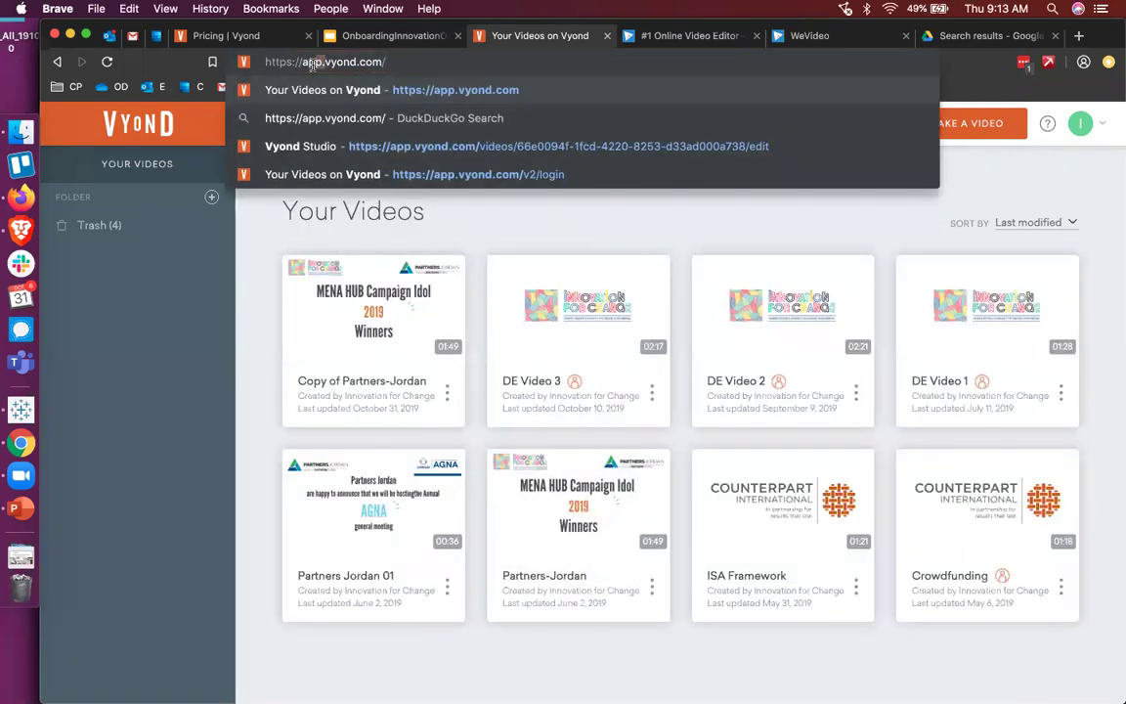
{"action": "key", "text": "Return"}
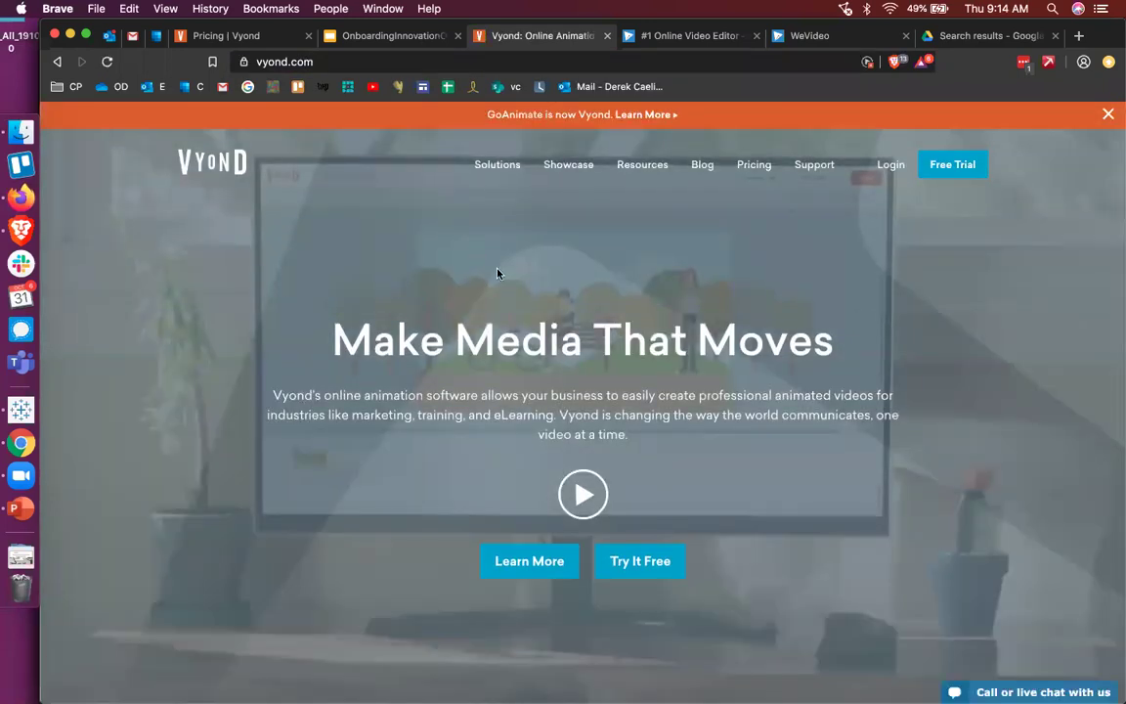
- Scroll through the vyond.com homepage's solutions and enterprise sections and back to the top
{"action": "scroll", "coordinate": [496, 272], "scroll_direction": "down", "scroll_amount": 1}
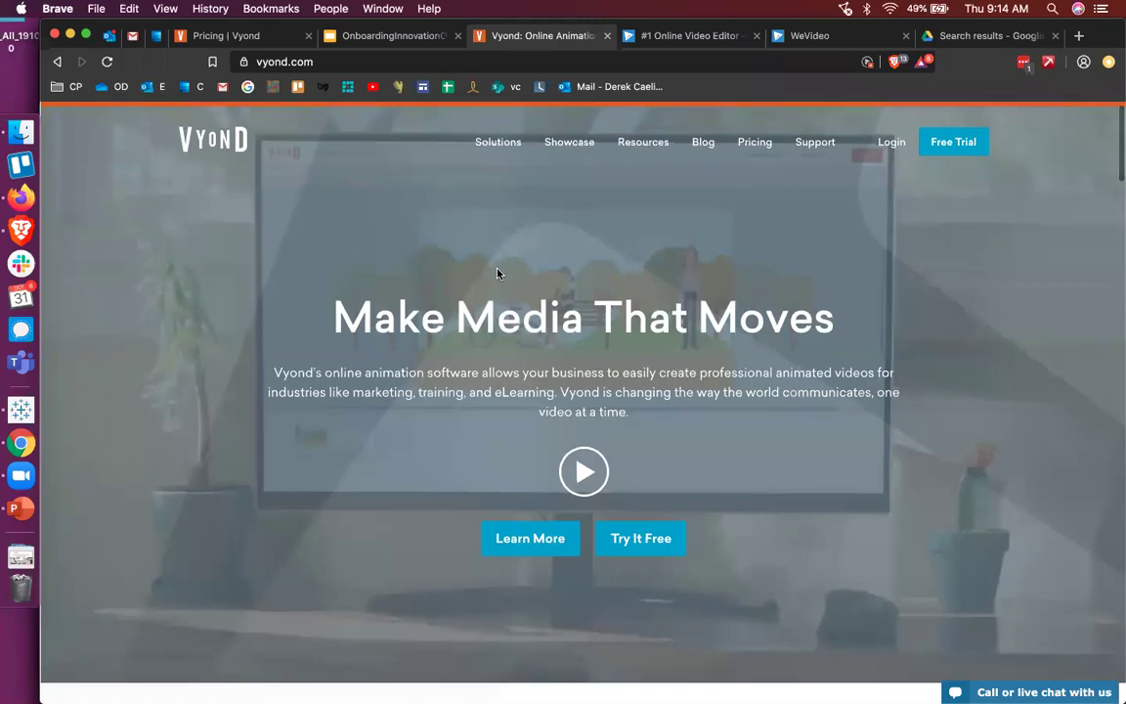
{"action": "scroll", "coordinate": [497, 272], "scroll_direction": "up", "scroll_amount": 1}
{"action": "scroll", "coordinate": [497, 273], "scroll_direction": "down", "scroll_amount": 1}
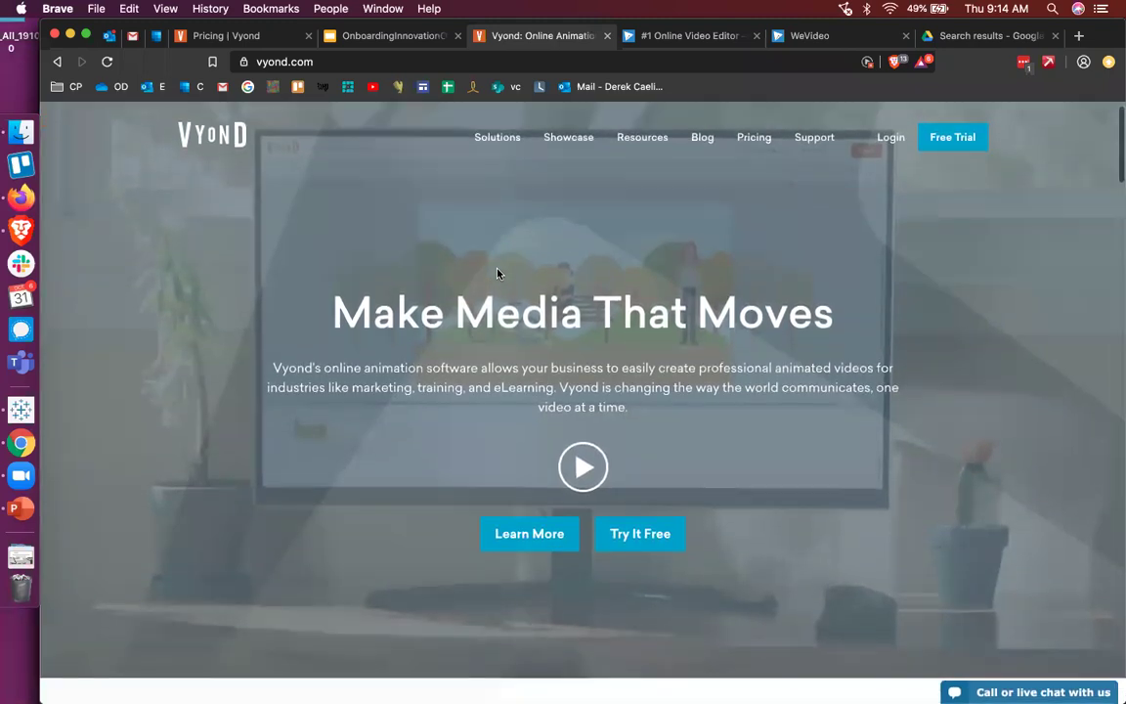
{"action": "scroll", "coordinate": [496, 273], "scroll_direction": "down", "scroll_amount": 10}
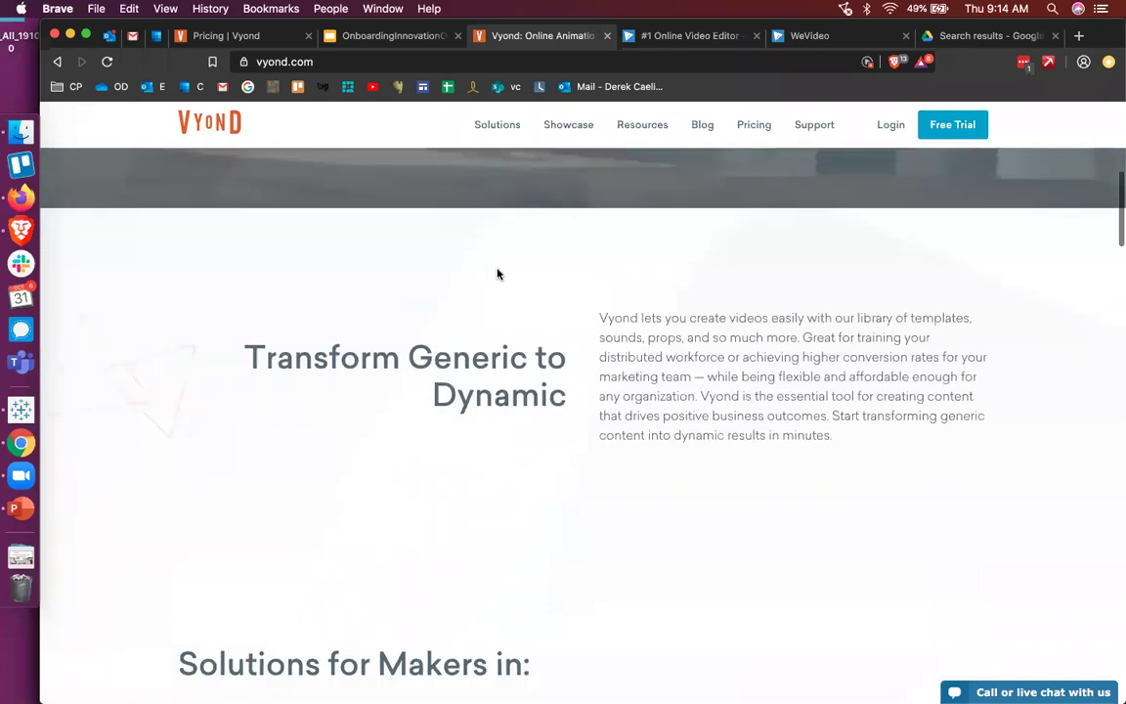
{"action": "scroll", "coordinate": [496, 272], "scroll_direction": "down", "scroll_amount": 7}
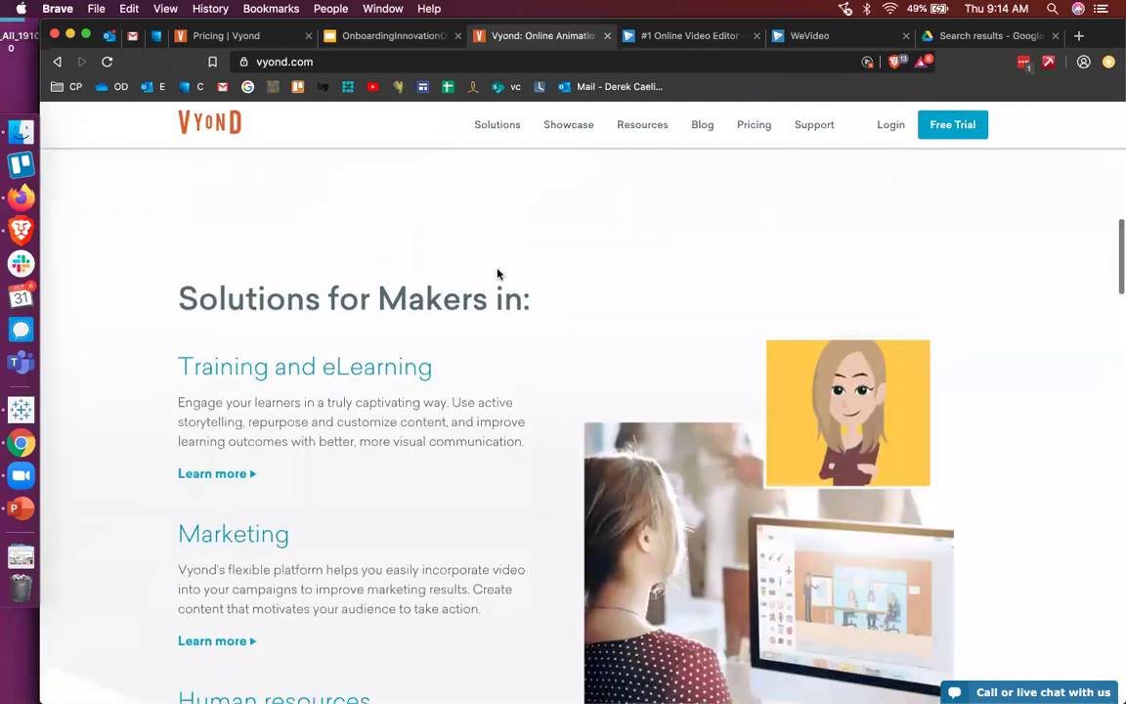
{"action": "scroll", "coordinate": [496, 273], "scroll_direction": "down", "scroll_amount": 2}
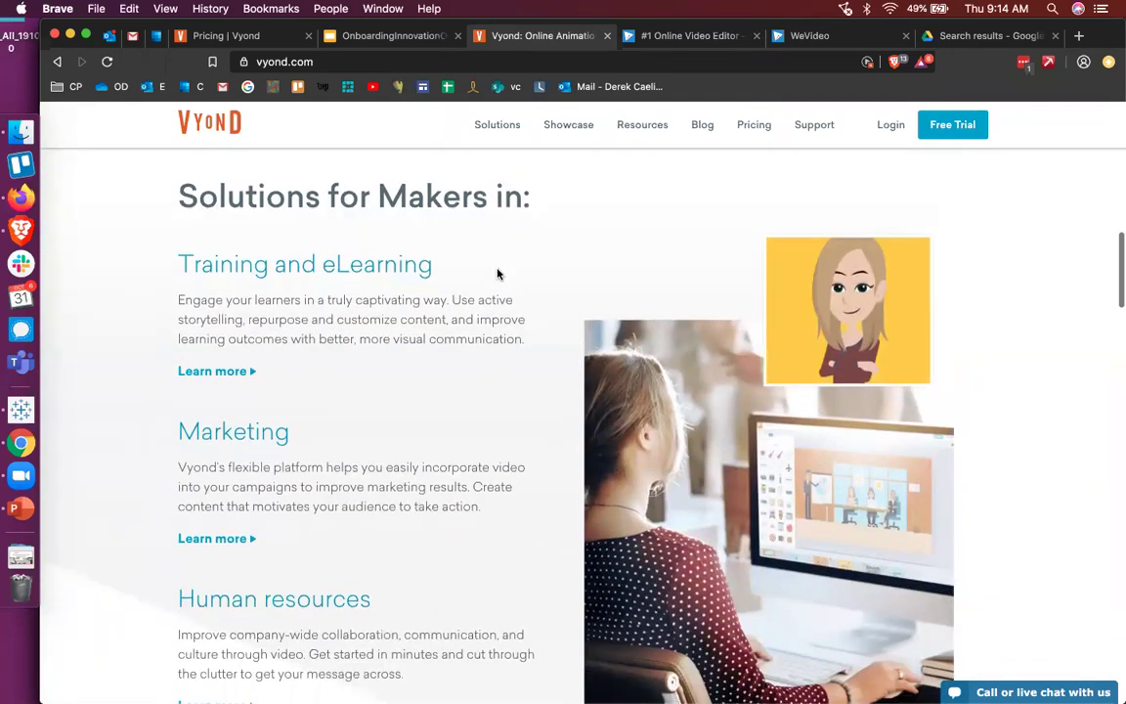
{"action": "scroll", "coordinate": [496, 273], "scroll_direction": "down", "scroll_amount": 7}
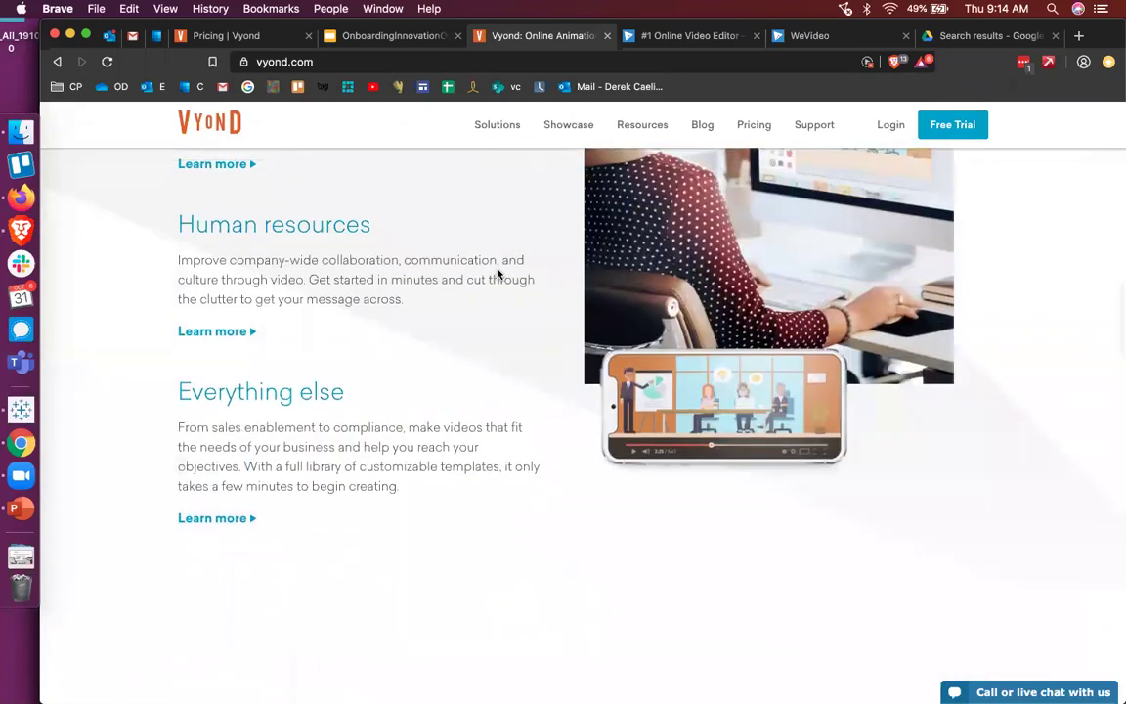
{"action": "scroll", "coordinate": [496, 274], "scroll_direction": "down", "scroll_amount": 1}
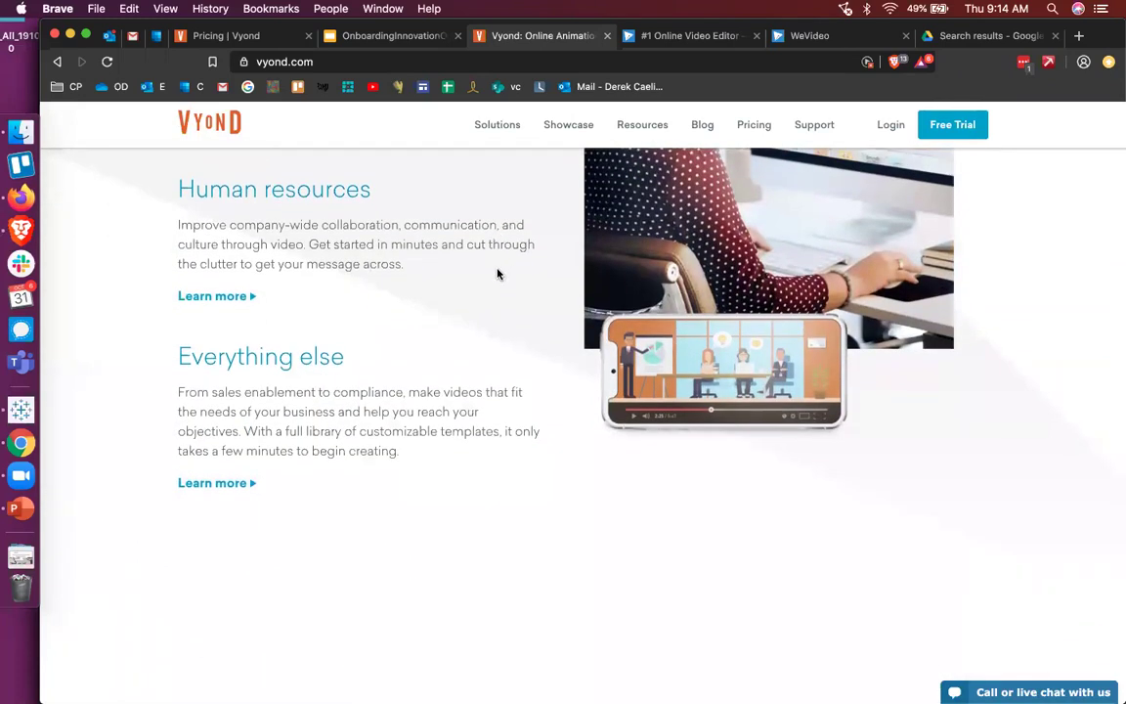
{"action": "scroll", "coordinate": [497, 273], "scroll_direction": "down", "scroll_amount": 2}
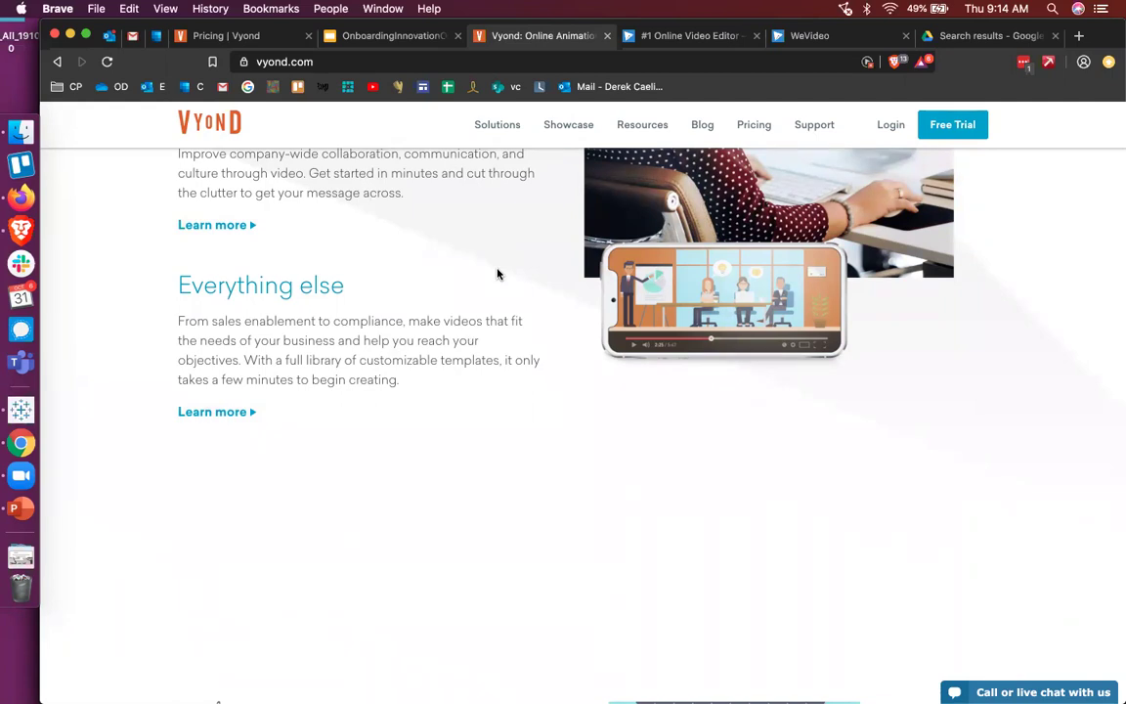
{"action": "scroll", "coordinate": [497, 276], "scroll_direction": "up", "scroll_amount": 6}
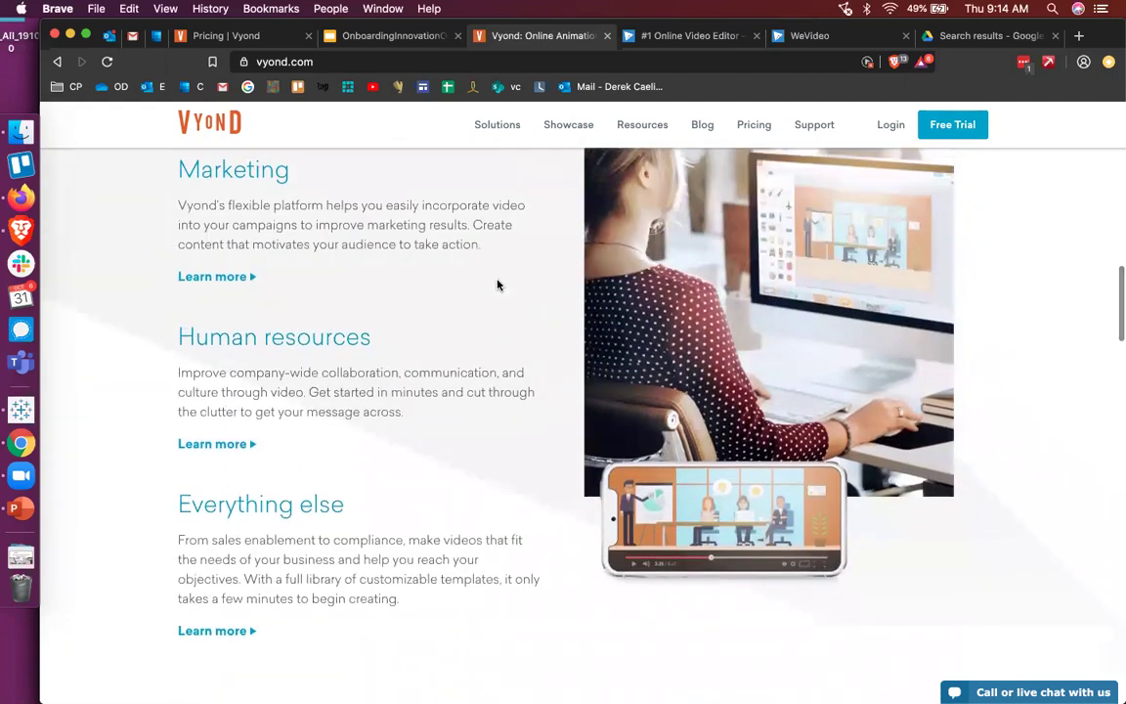
{"action": "scroll", "coordinate": [498, 284], "scroll_direction": "up", "scroll_amount": 1}
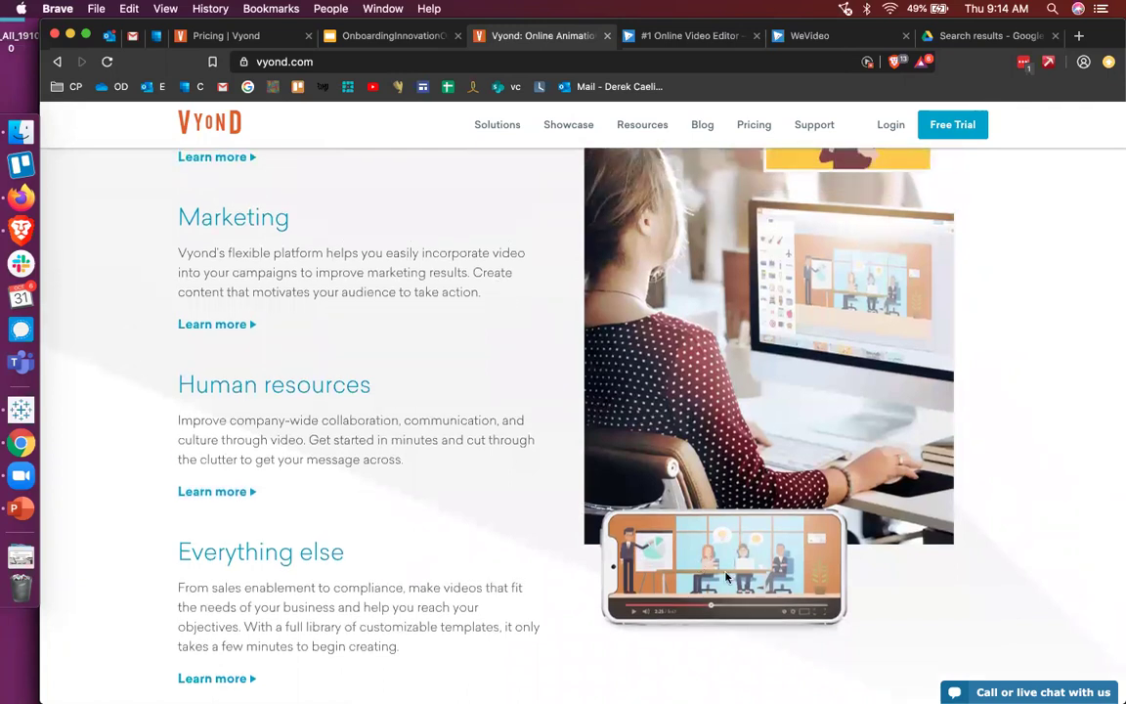
{"action": "scroll", "coordinate": [701, 558], "scroll_direction": "down", "scroll_amount": 3}
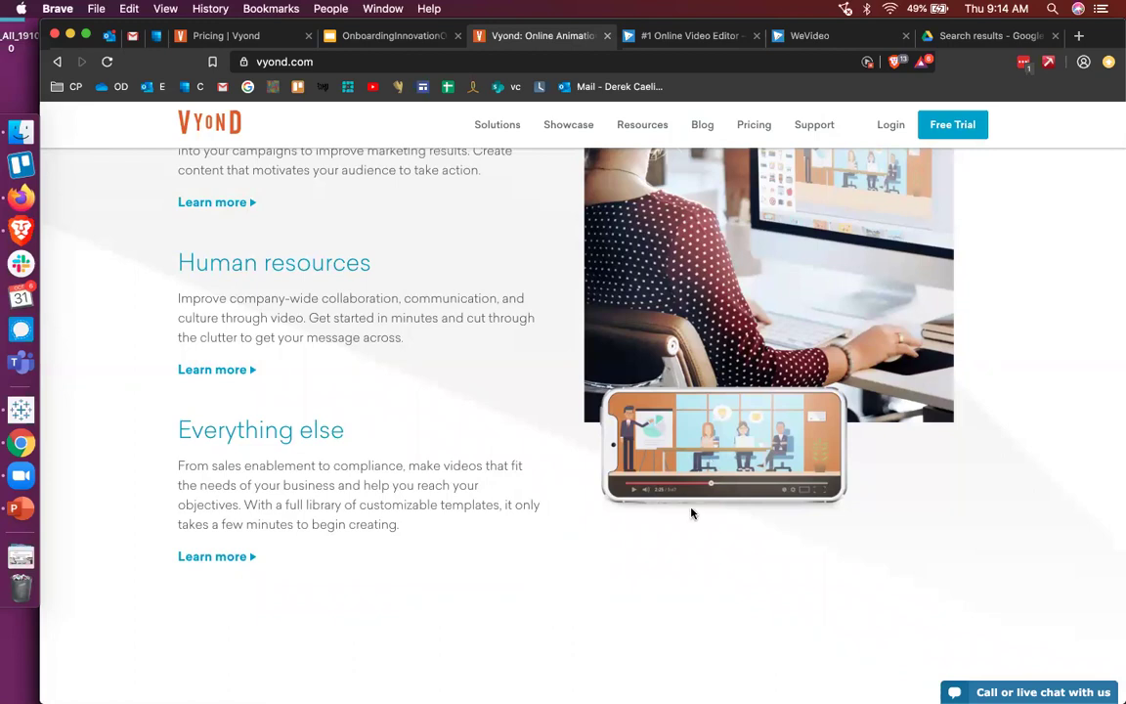
{"action": "scroll", "coordinate": [691, 512], "scroll_direction": "up", "scroll_amount": 4}
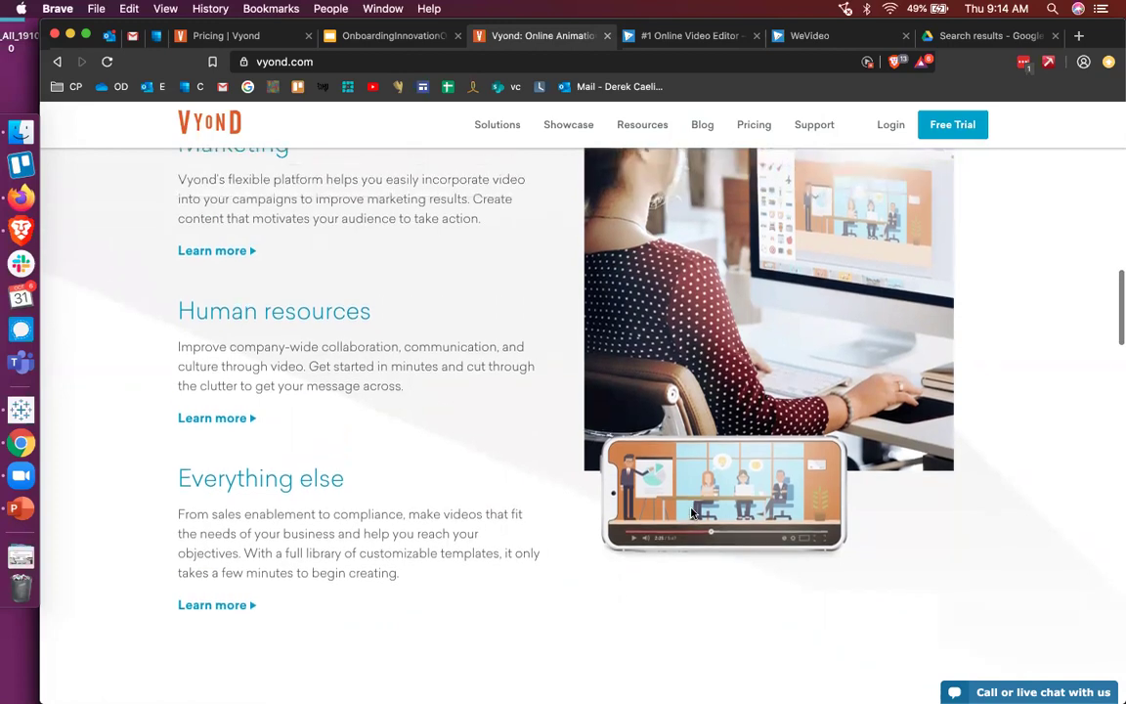
{"action": "scroll", "coordinate": [691, 512], "scroll_direction": "up", "scroll_amount": 4}
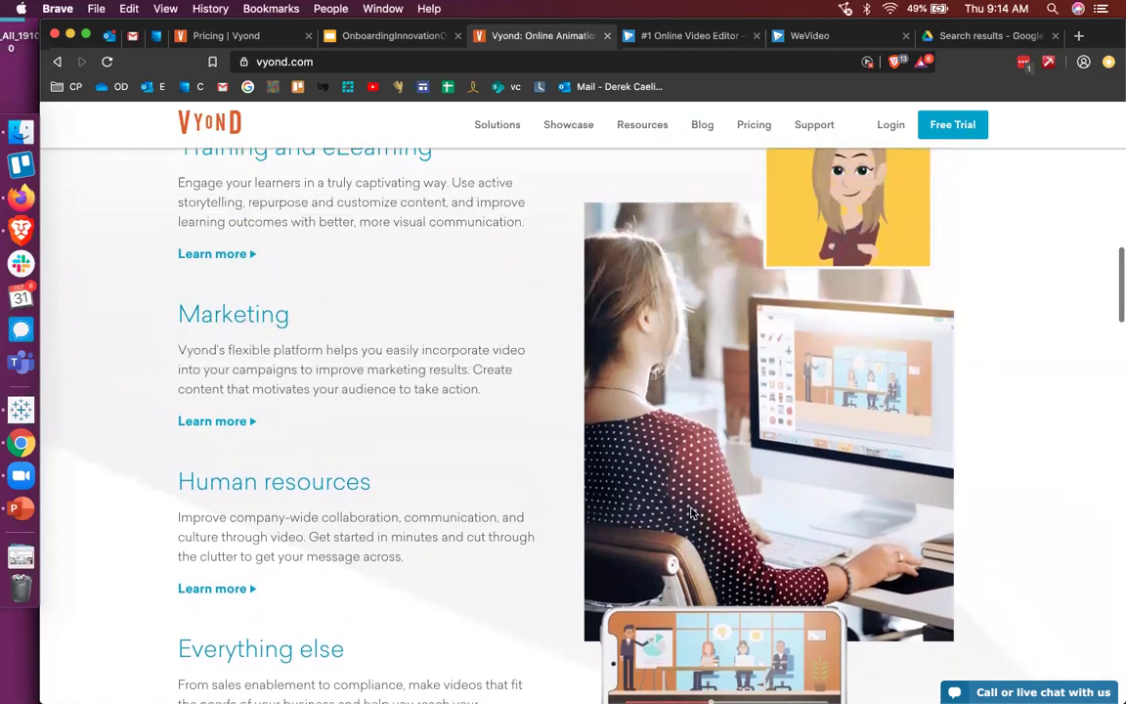
{"action": "scroll", "coordinate": [691, 512], "scroll_direction": "down", "scroll_amount": 2}
{"action": "scroll", "coordinate": [691, 512], "scroll_direction": "down", "scroll_amount": 1}
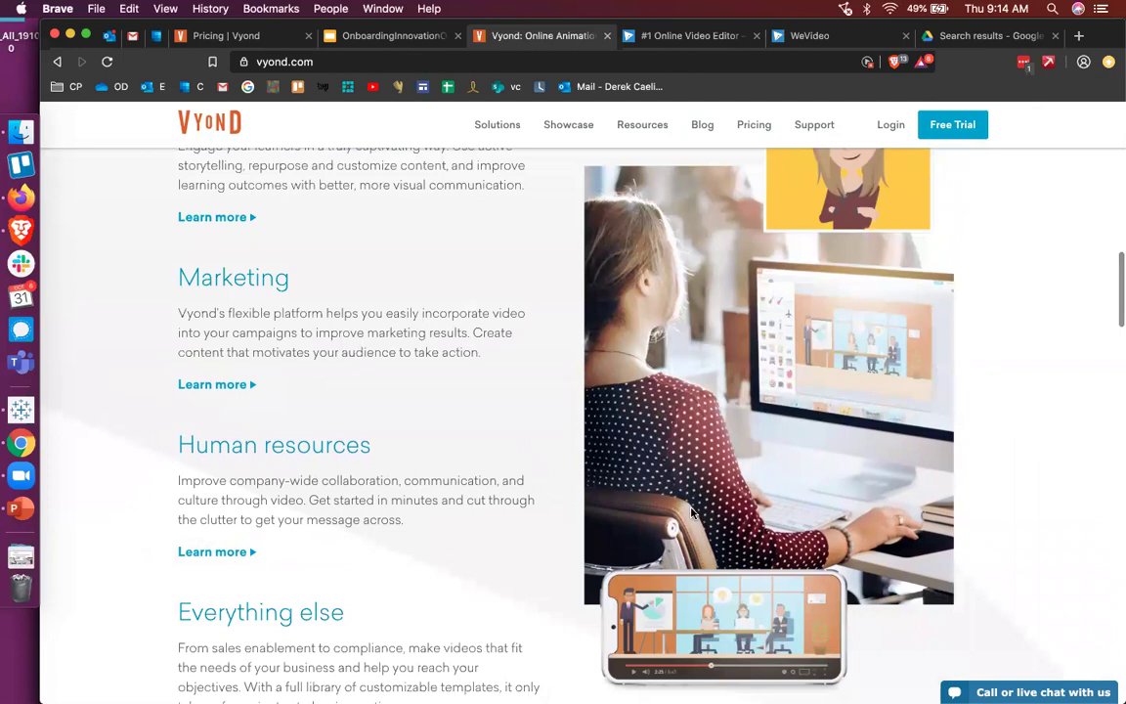
{"action": "scroll", "coordinate": [691, 512], "scroll_direction": "down", "scroll_amount": 10}
{"action": "scroll", "coordinate": [691, 512], "scroll_direction": "down", "scroll_amount": 4}
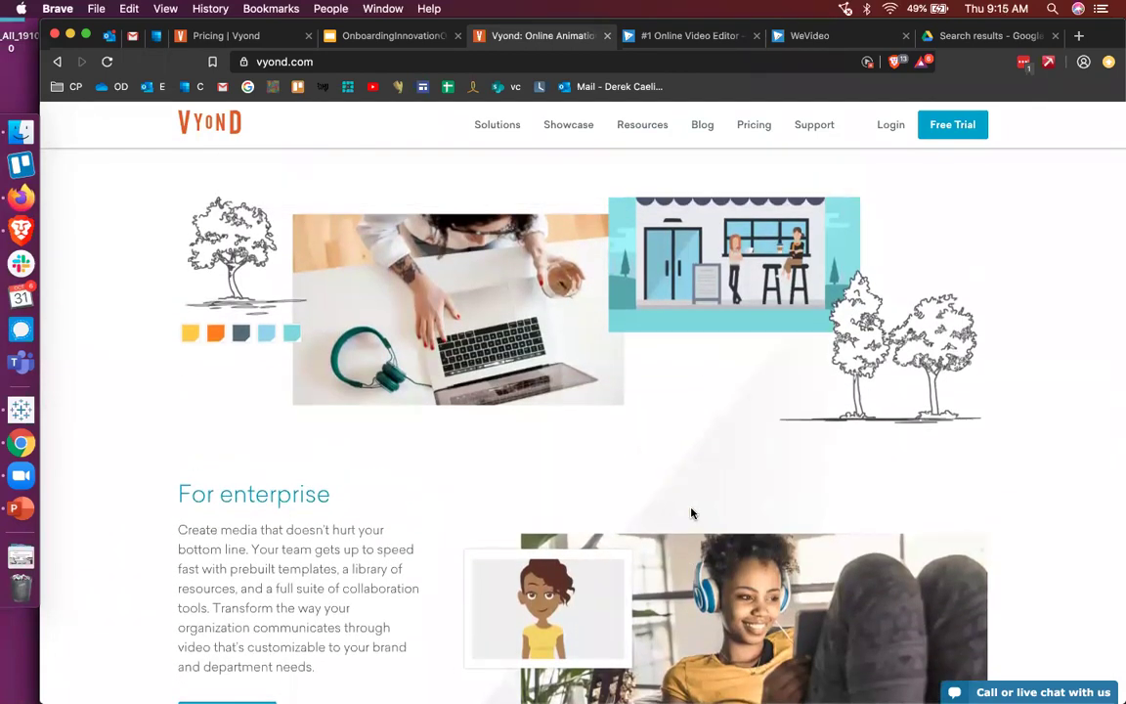
{"action": "scroll", "coordinate": [691, 512], "scroll_direction": "down", "scroll_amount": 12}
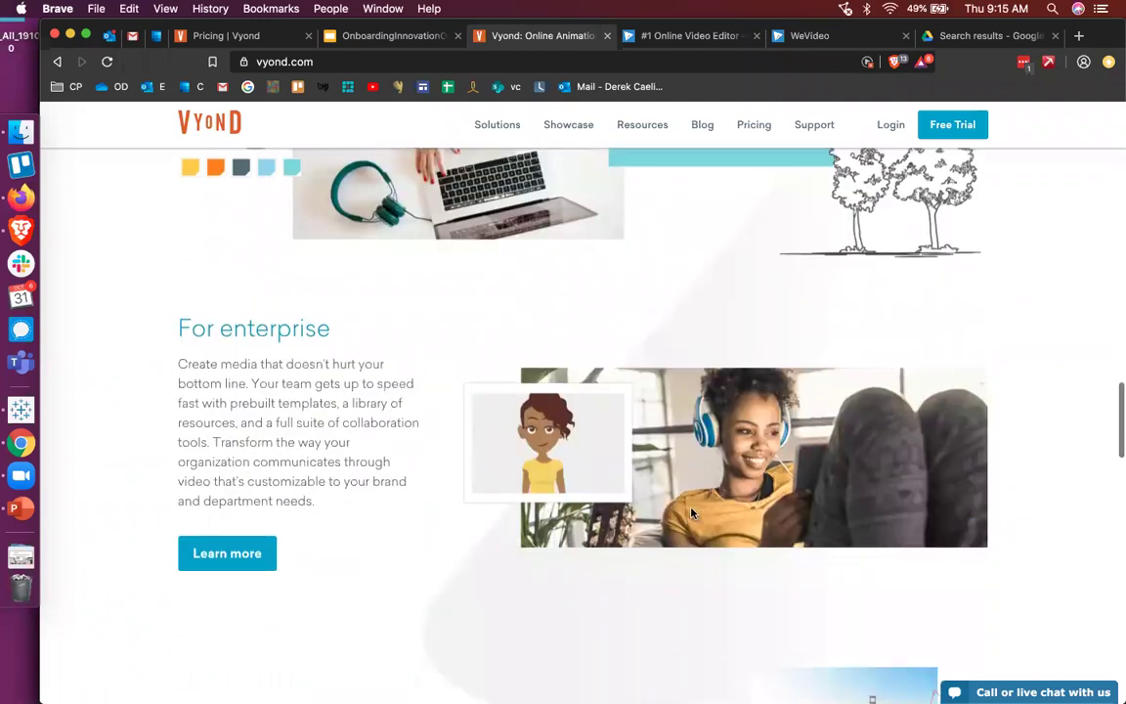
{"action": "scroll", "coordinate": [691, 513], "scroll_direction": "up", "scroll_amount": 20}
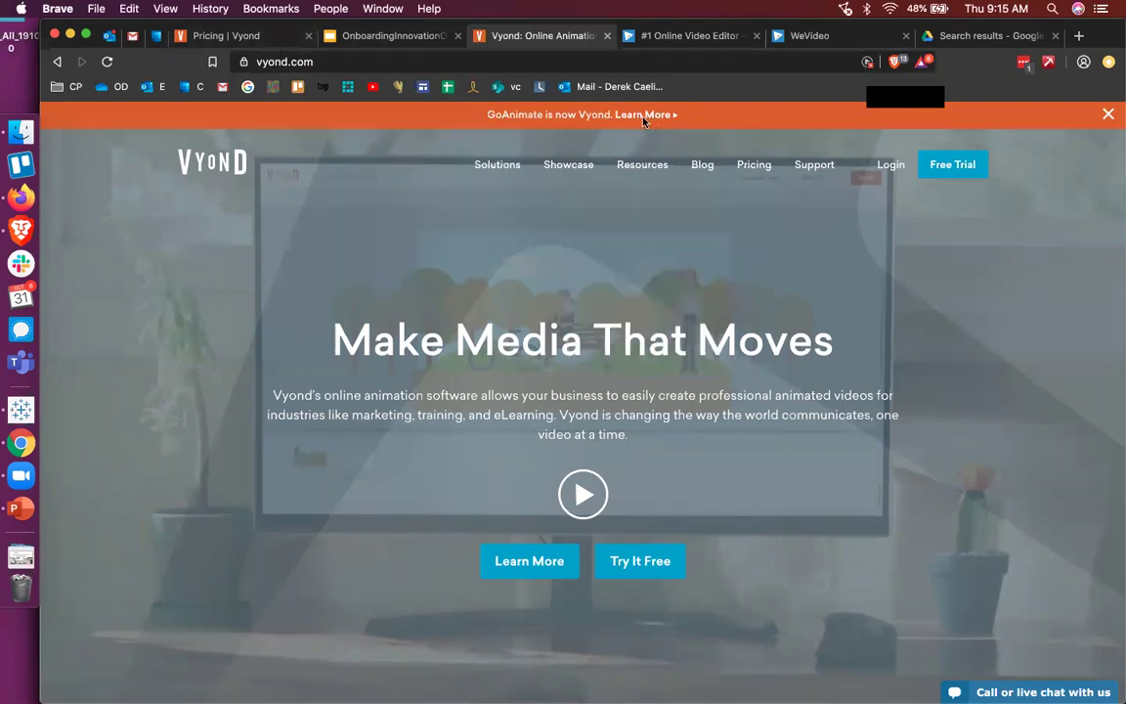
- Glance at the pricing page, then open Copy of Partners-Jordan for editing from Your Videos
{"action": "left_click", "coordinate": [240, 35]}
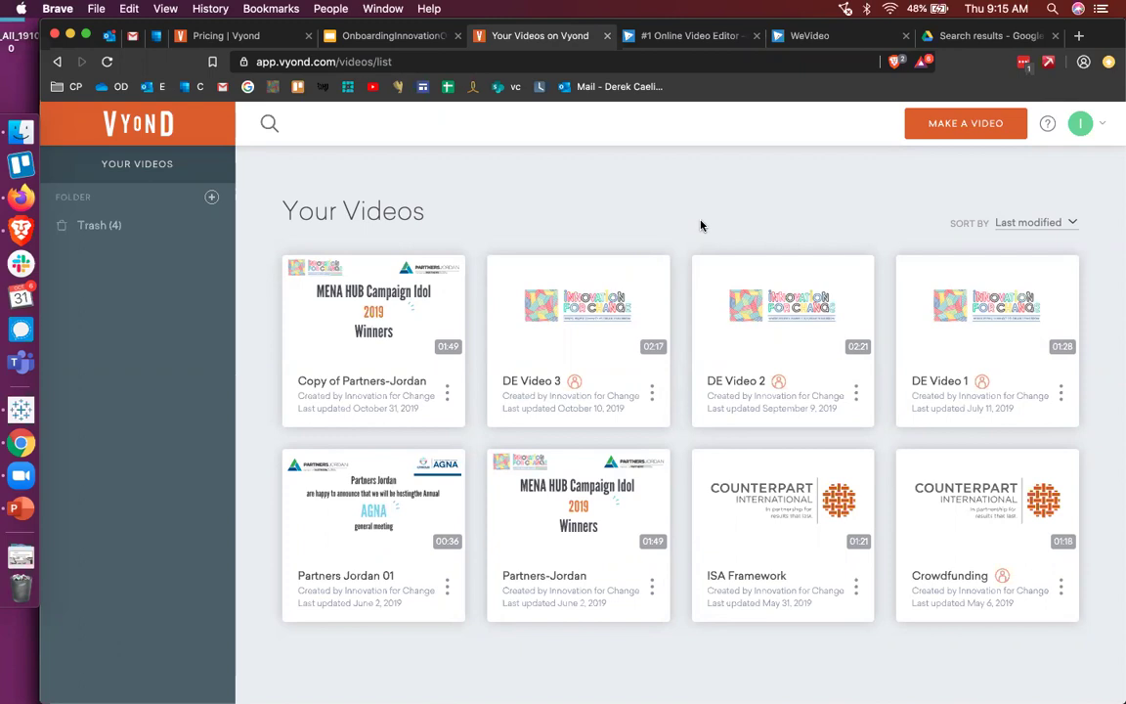
{"action": "mouse_move", "coordinate": [339, 312]}
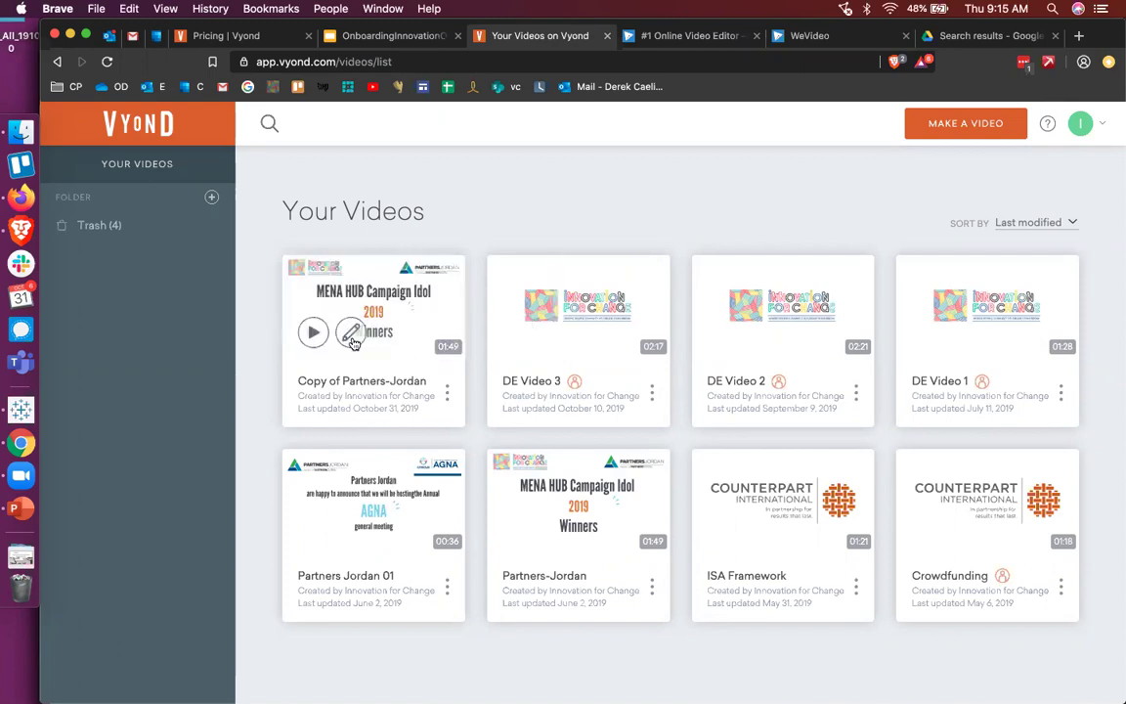
{"action": "left_click", "coordinate": [350, 334]}
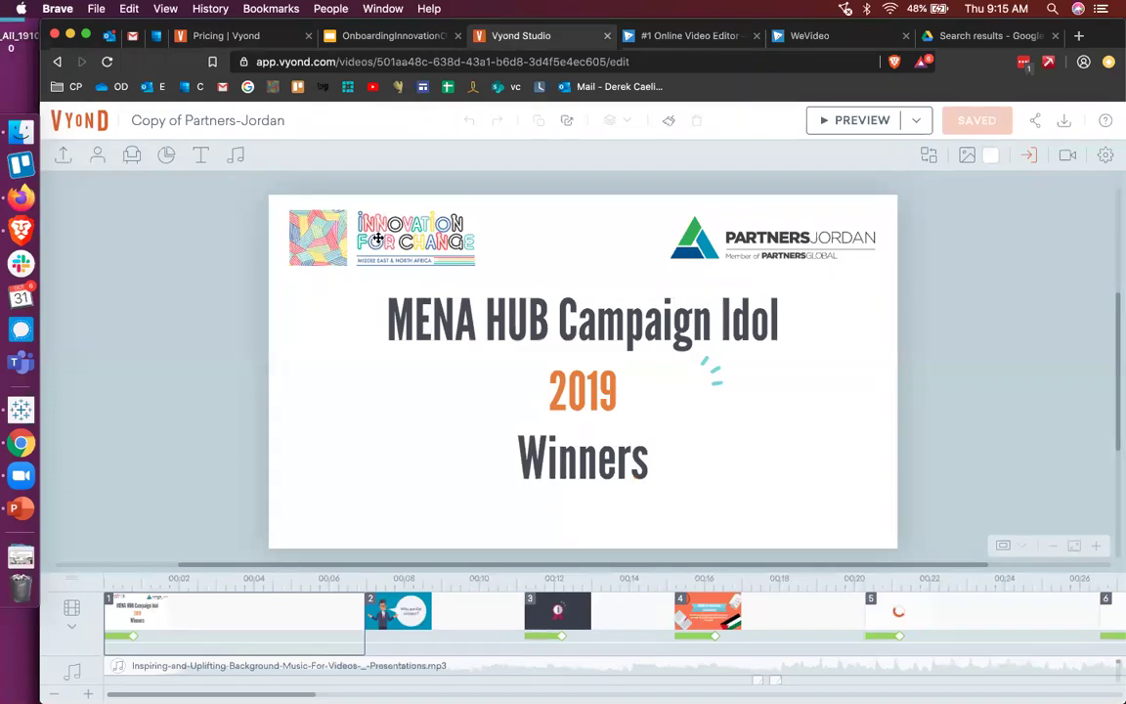
{"action": "left_click", "coordinate": [390, 37]}
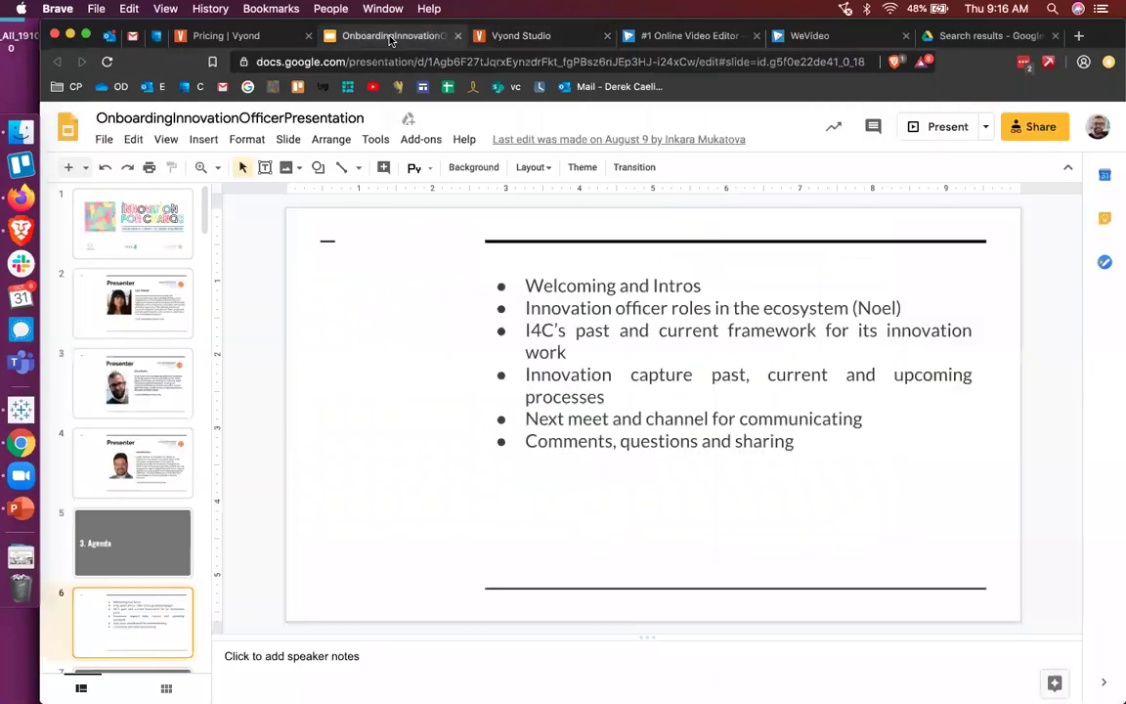
{"action": "left_click", "coordinate": [168, 237]}
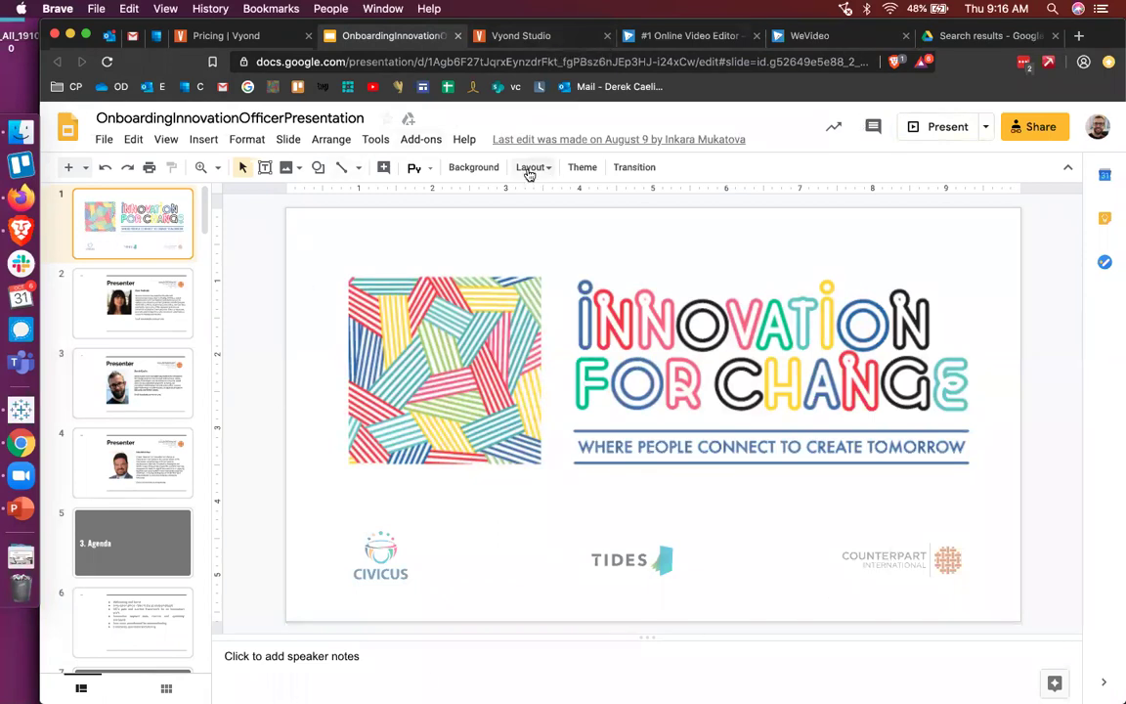
{"action": "left_click", "coordinate": [521, 35]}
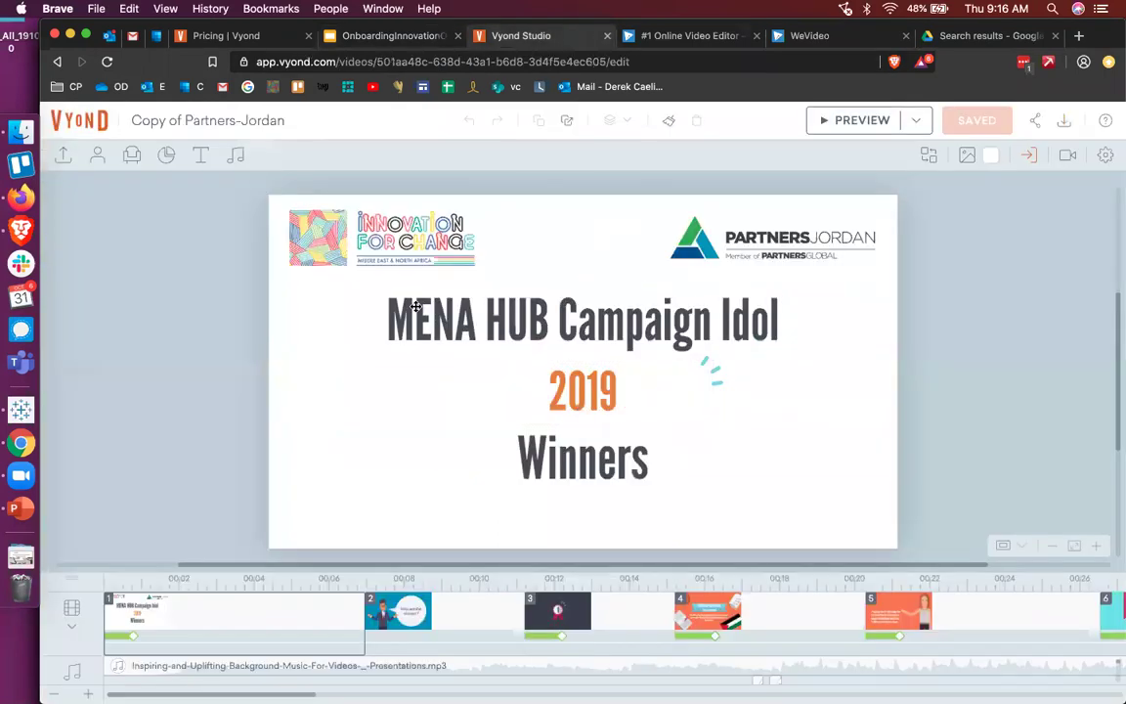
{"action": "left_click", "coordinate": [358, 39]}
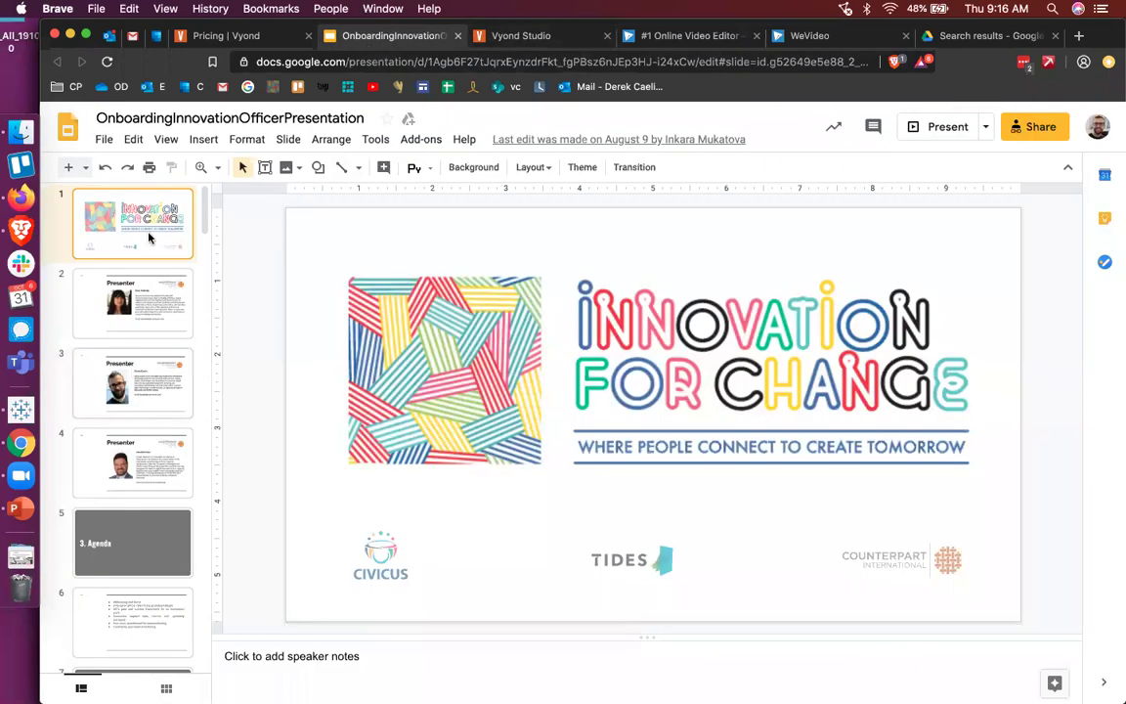
{"action": "scroll", "coordinate": [154, 323], "scroll_direction": "down", "scroll_amount": 2}
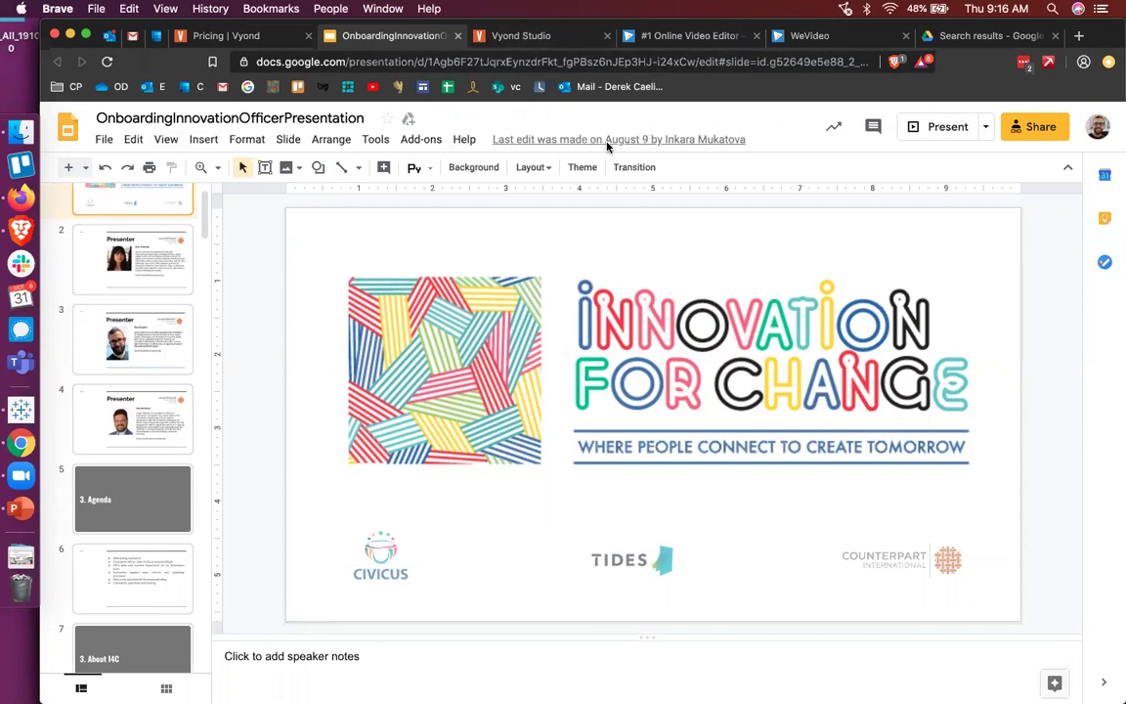
{"action": "left_click", "coordinate": [550, 40]}
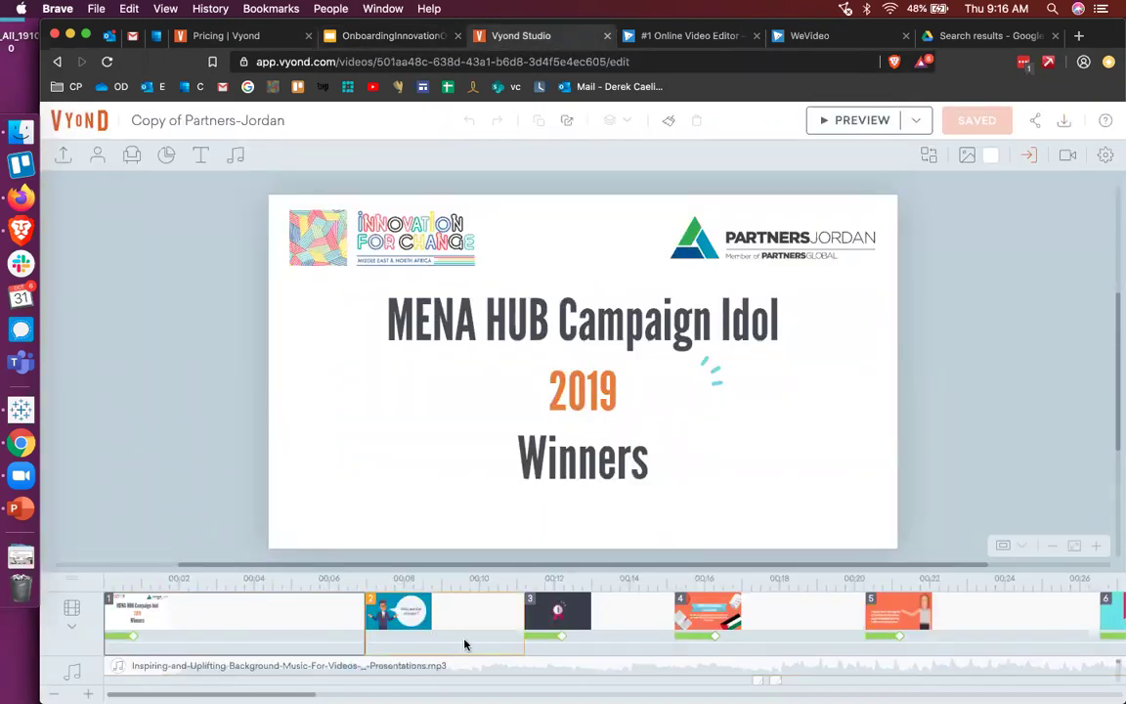
- Preview scenes 2 to 4, including QADER, then return to the MENA HUB opening scene
{"action": "left_click", "coordinate": [465, 644]}
{"action": "left_click", "coordinate": [660, 626]}
{"action": "left_click", "coordinate": [688, 623]}
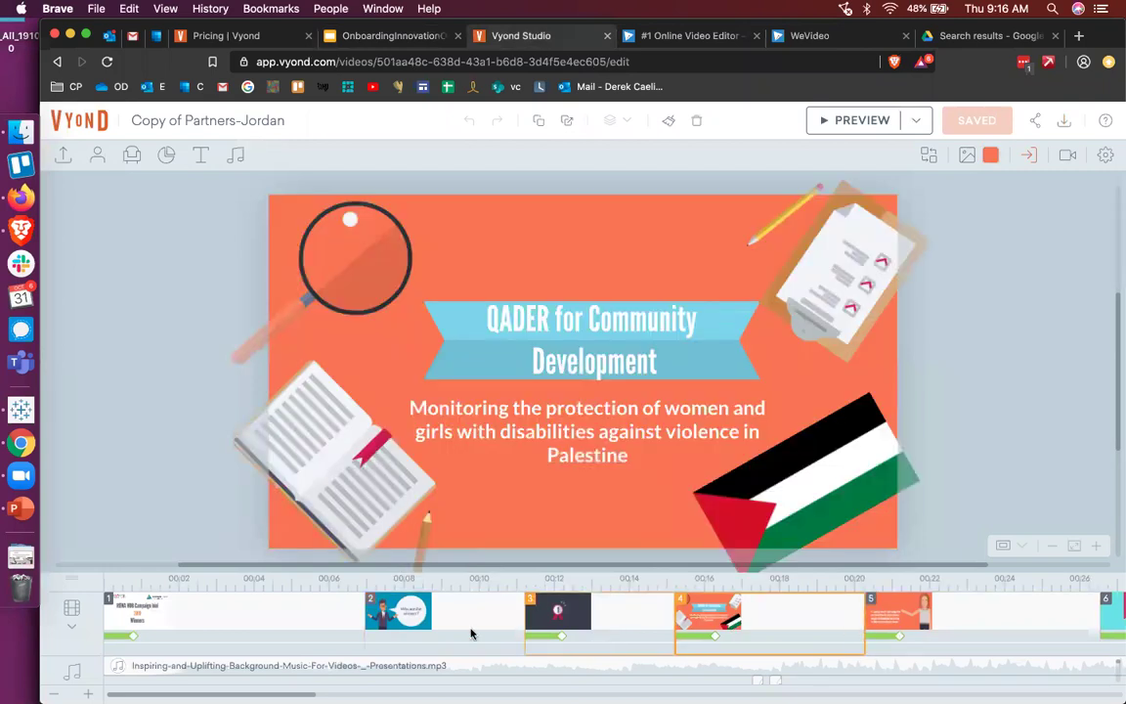
{"action": "left_click", "coordinate": [200, 608]}
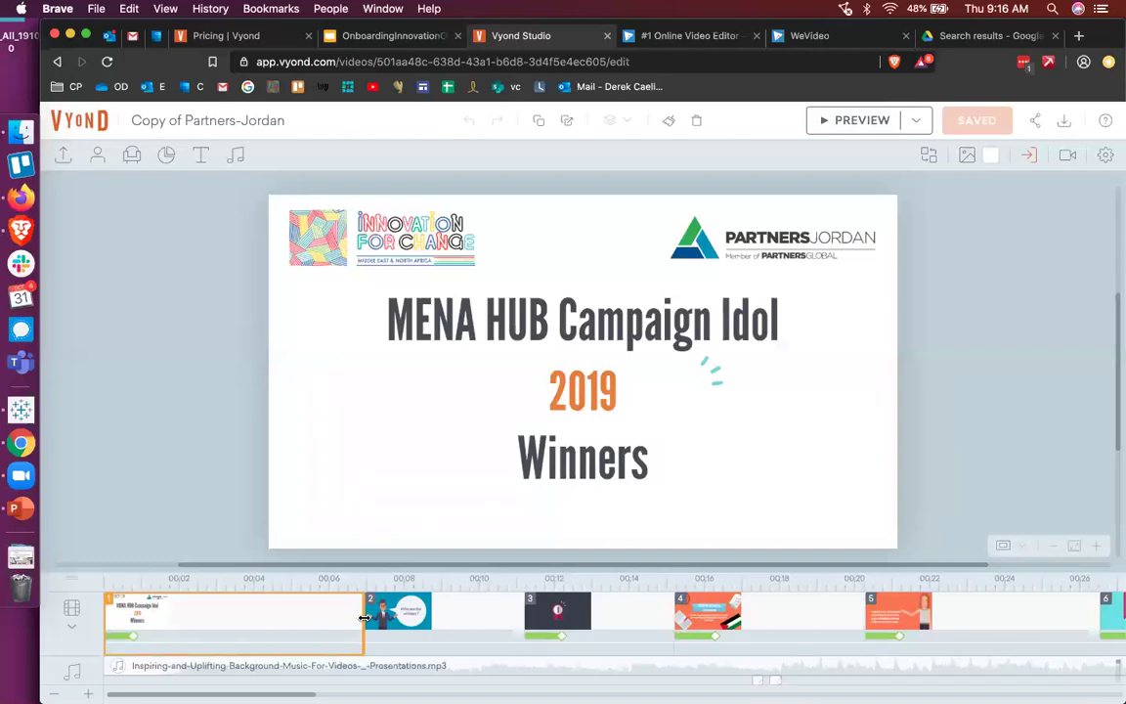
- Extend the opening scene to end at 7.250s and enlarge the timeline to show the sound track
{"action": "left_click_drag", "start_coordinate": [363, 617], "coordinate": [364, 617]}
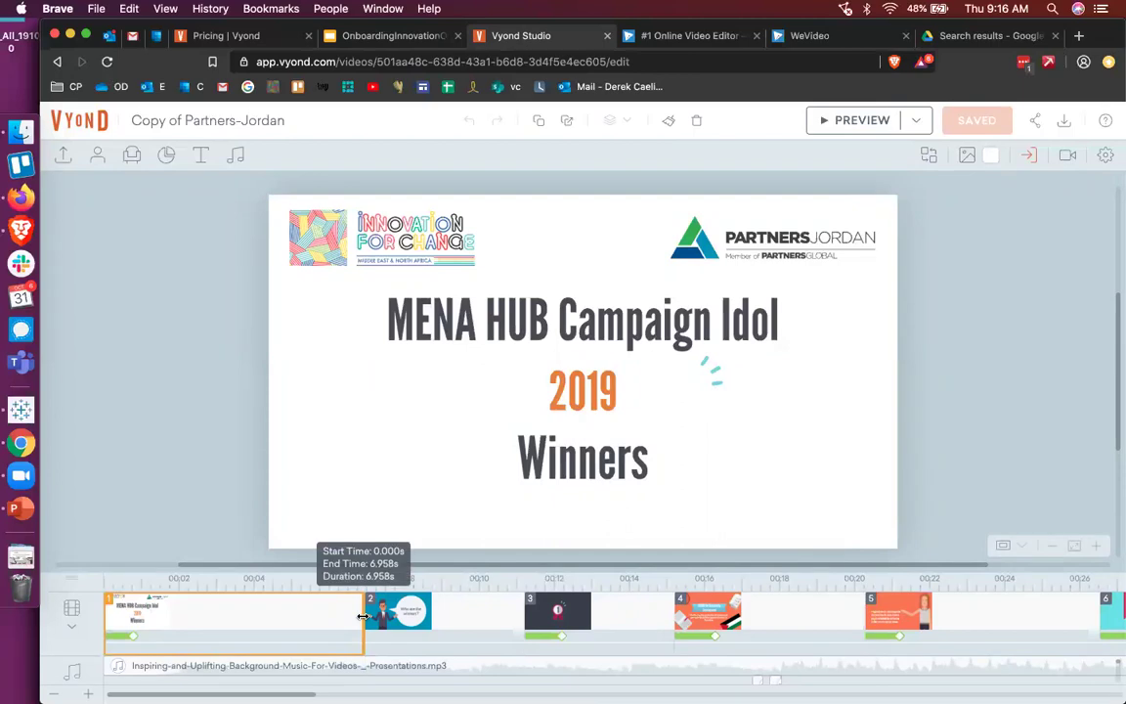
{"action": "mouse_move", "coordinate": [364, 616]}
{"action": "left_mouse_down"}
{"action": "mouse_move", "coordinate": [375, 619]}
{"action": "mouse_move", "coordinate": [254, 620]}
{"action": "mouse_move", "coordinate": [362, 613]}
{"action": "left_mouse_up"}
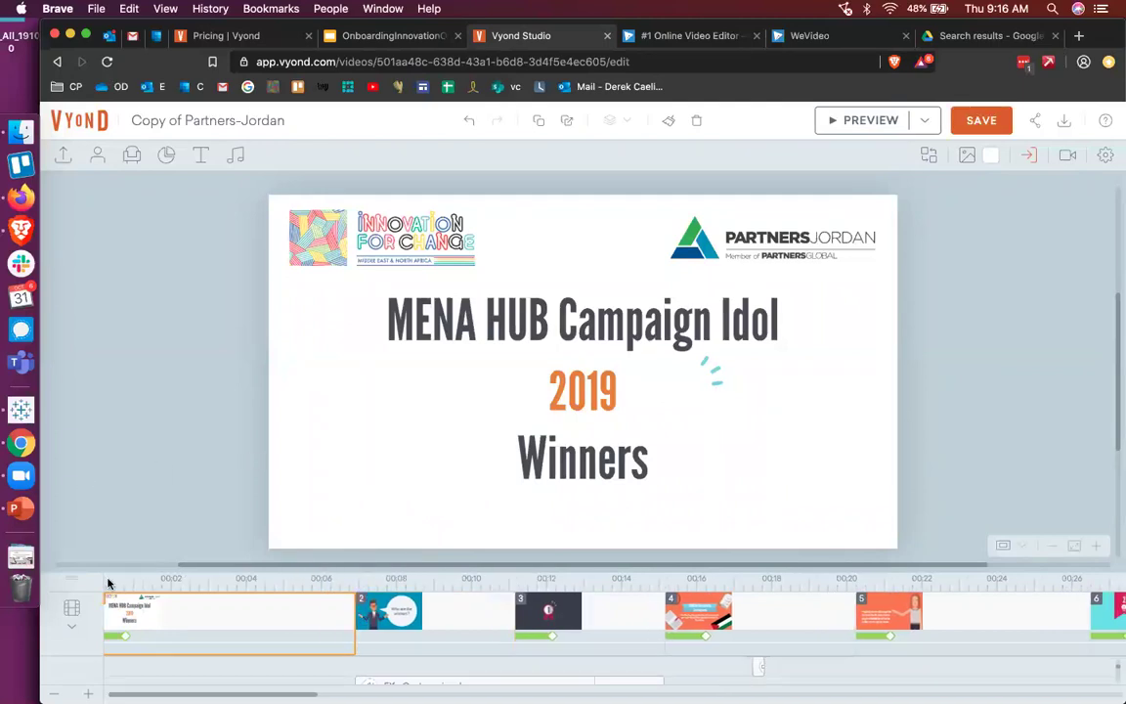
{"action": "left_click_drag", "start_coordinate": [107, 571], "coordinate": [114, 526]}
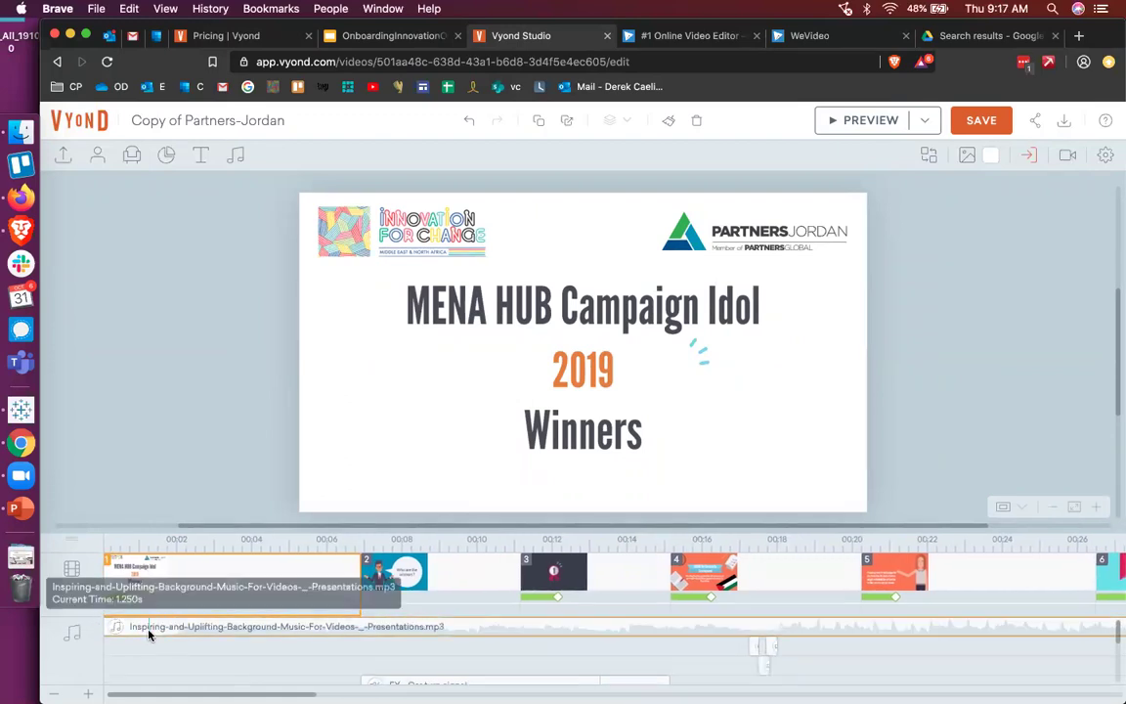
{"action": "left_click", "coordinate": [149, 628]}
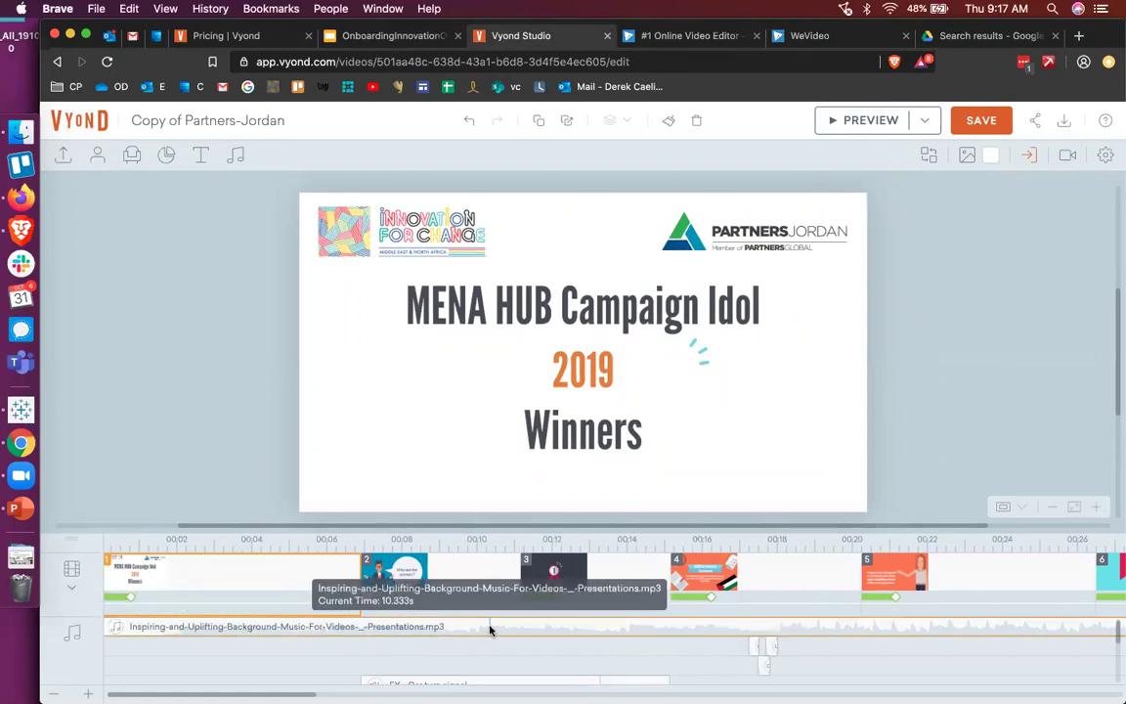
{"action": "scroll", "coordinate": [468, 645], "scroll_direction": "down", "scroll_amount": 2}
{"action": "left_click", "coordinate": [463, 656]}
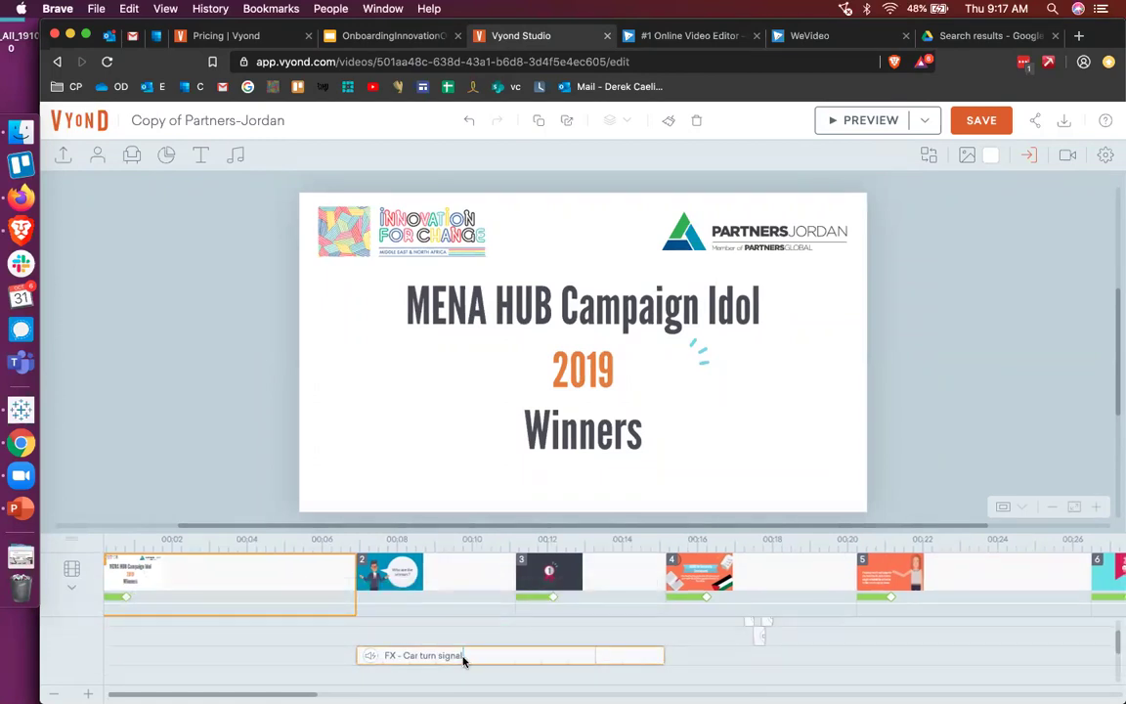
{"action": "scroll", "coordinate": [585, 678], "scroll_direction": "up", "scroll_amount": 2}
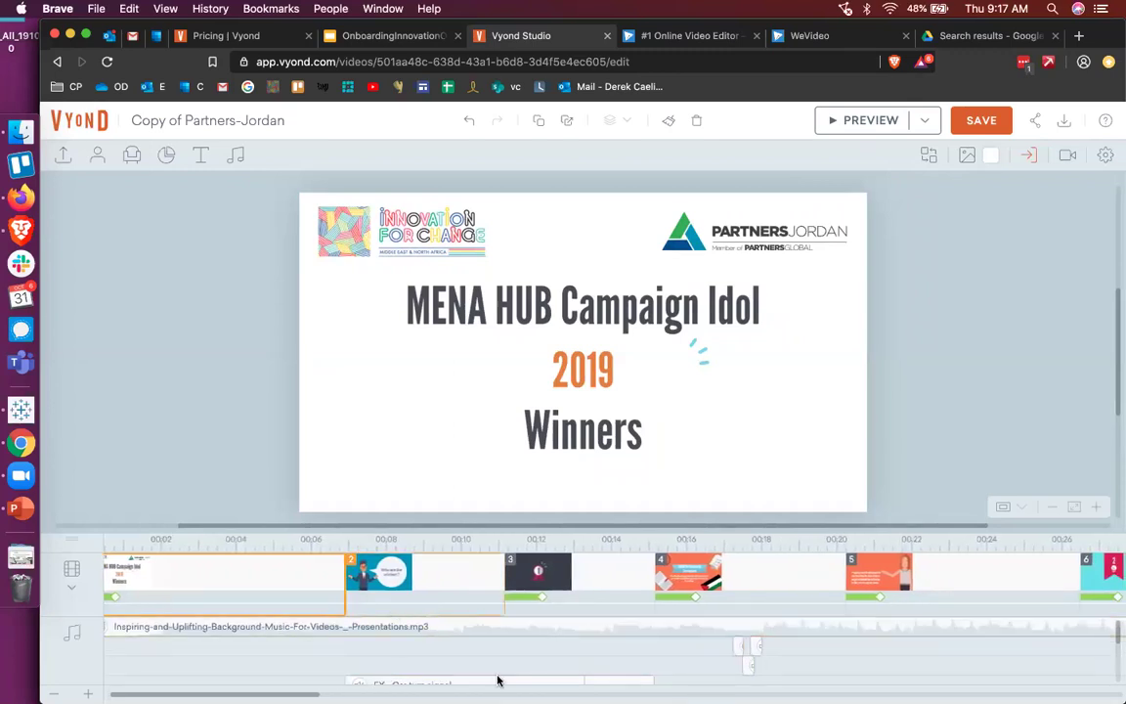
{"action": "scroll", "coordinate": [497, 680], "scroll_direction": "right", "scroll_amount": 5}
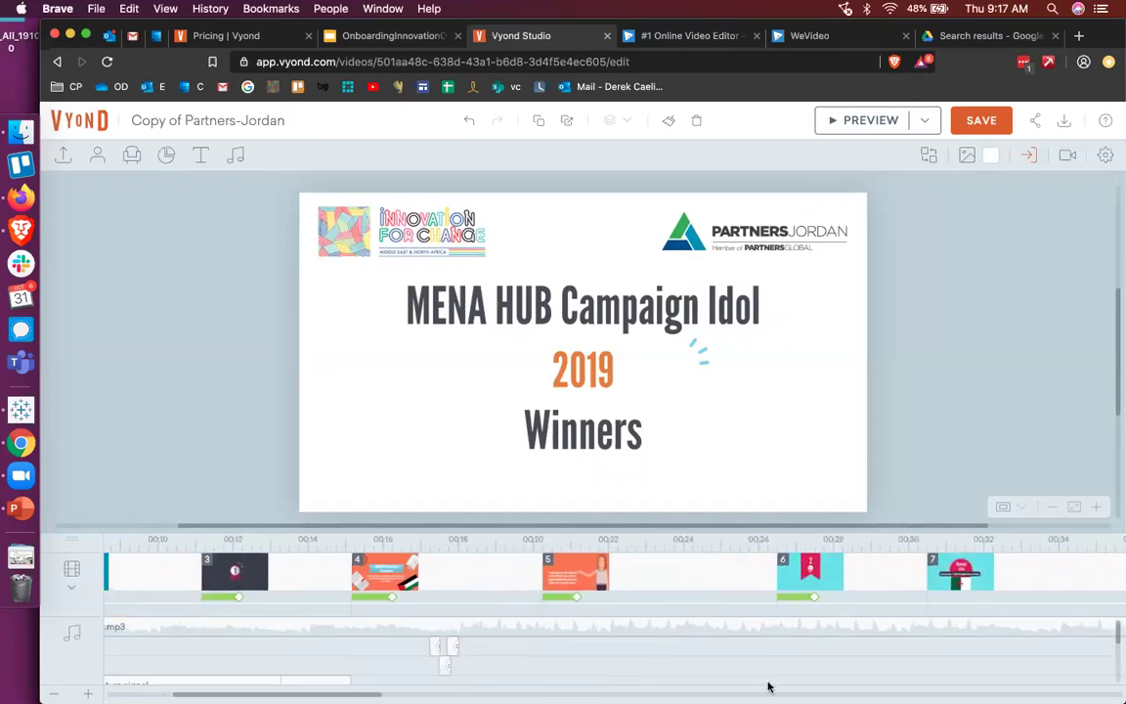
{"action": "scroll", "coordinate": [768, 687], "scroll_direction": "right", "scroll_amount": 10}
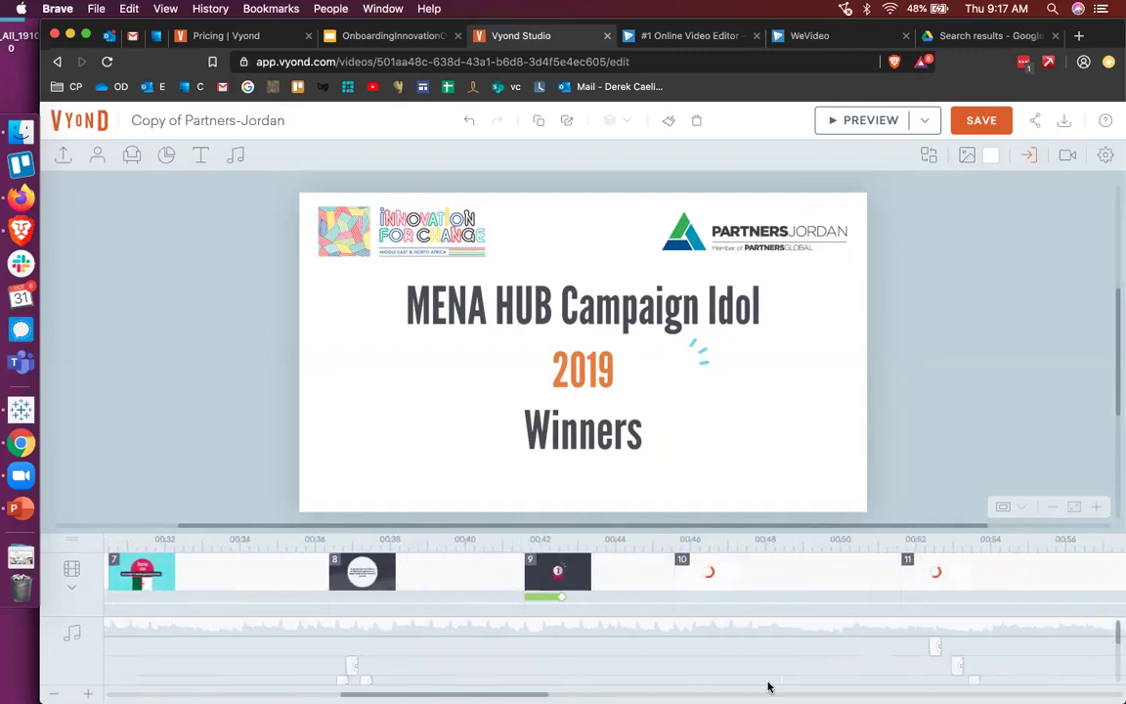
{"action": "scroll", "coordinate": [768, 687], "scroll_direction": "left", "scroll_amount": 5}
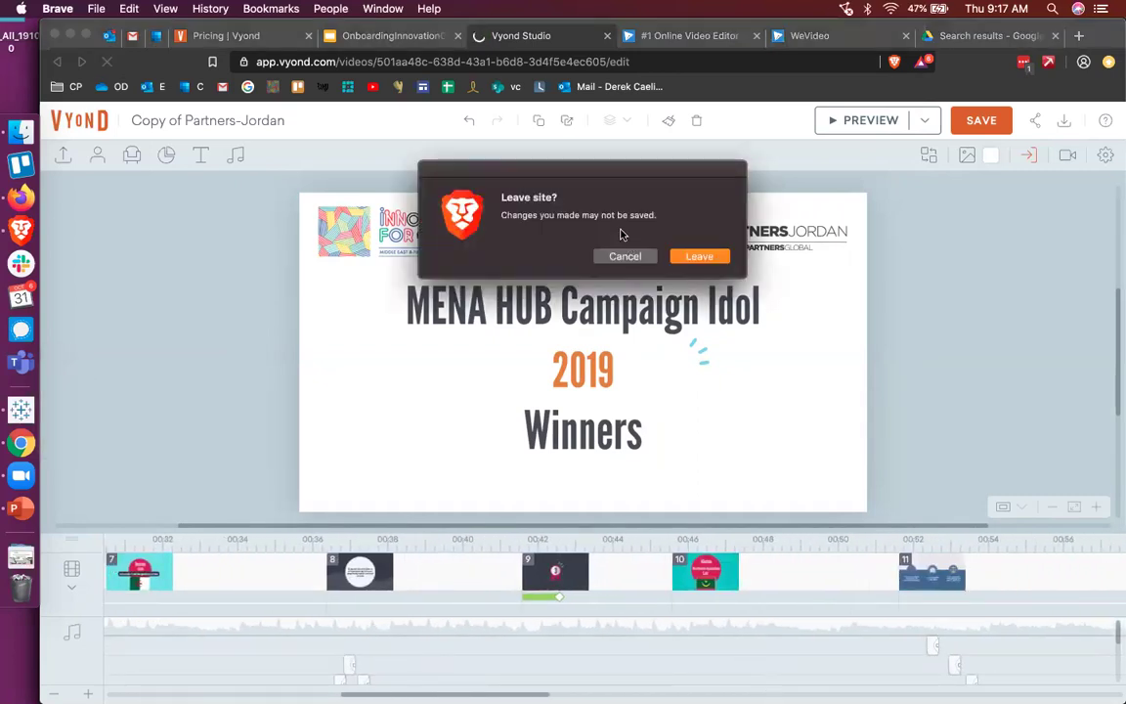
{"action": "left_click", "coordinate": [624, 257]}
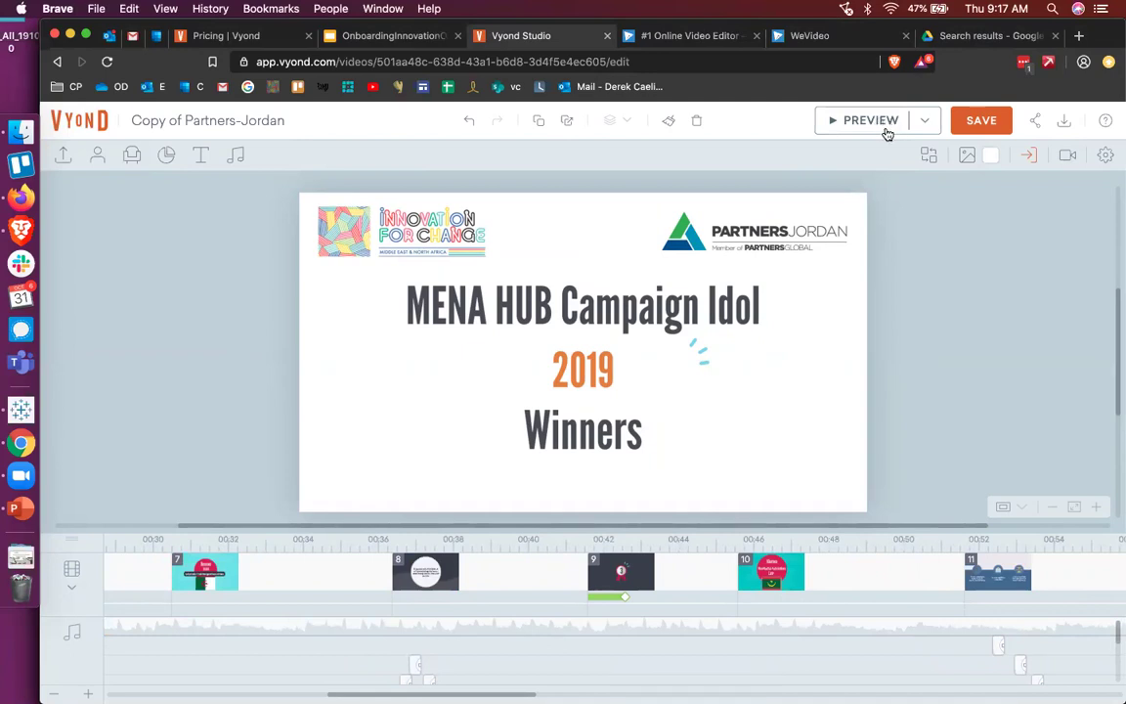
{"action": "left_click", "coordinate": [865, 120]}
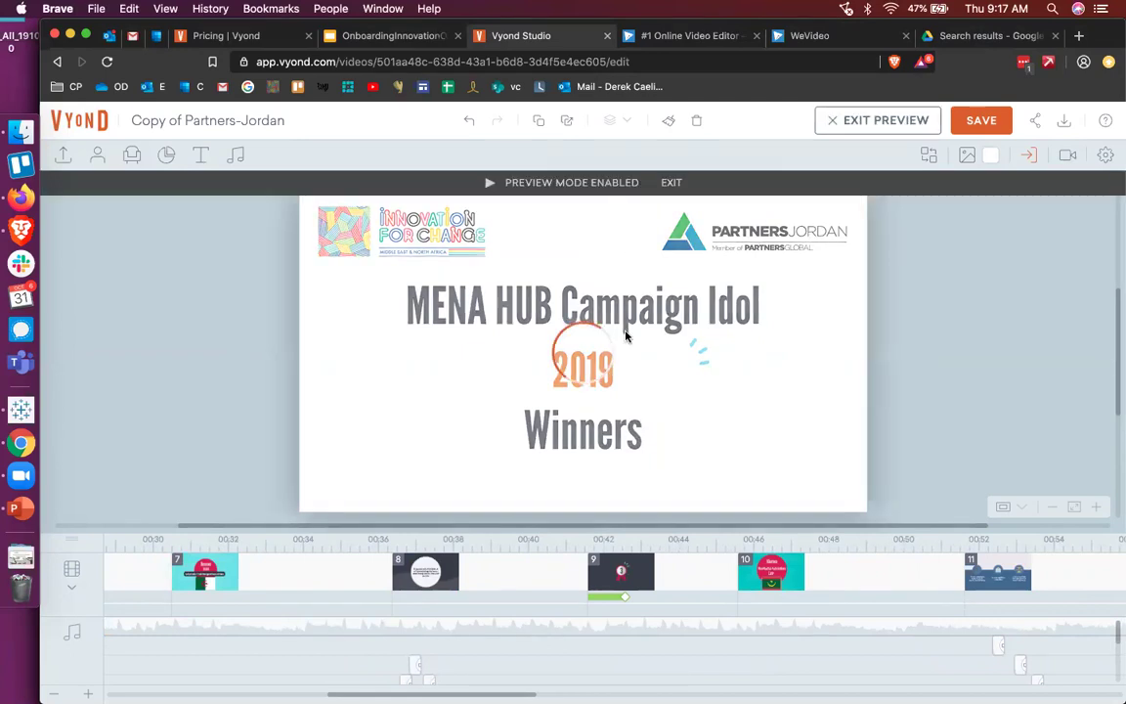
{"action": "mouse_move", "coordinate": [602, 357]}
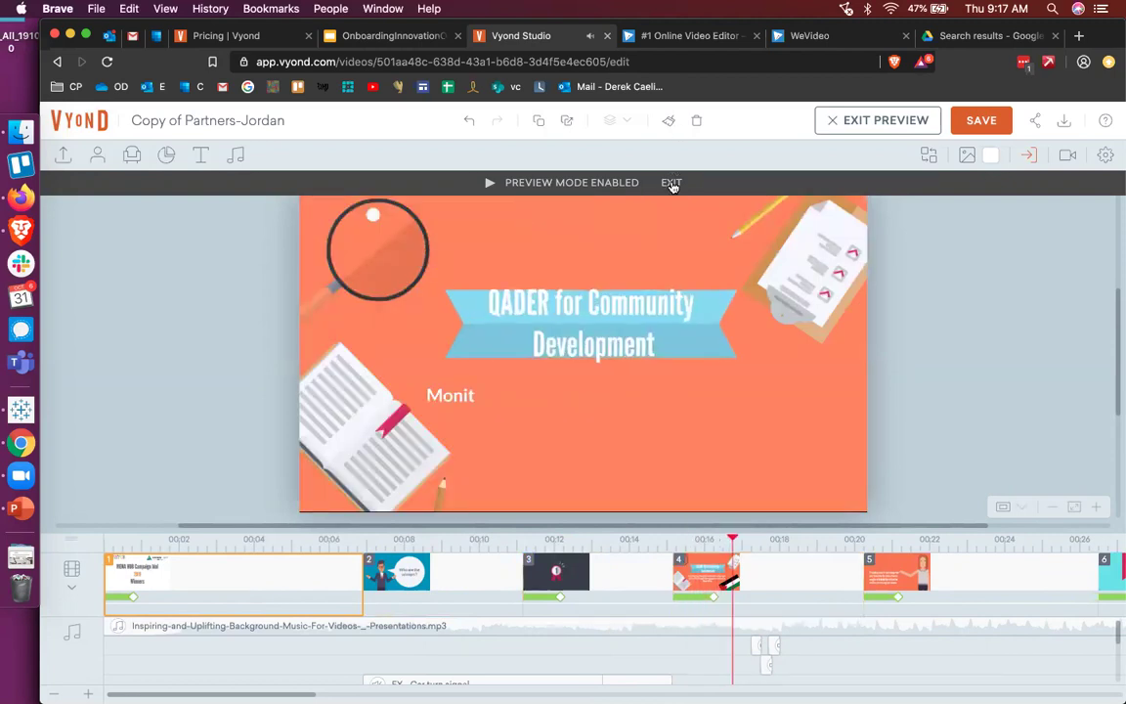
{"action": "left_click", "coordinate": [671, 183]}
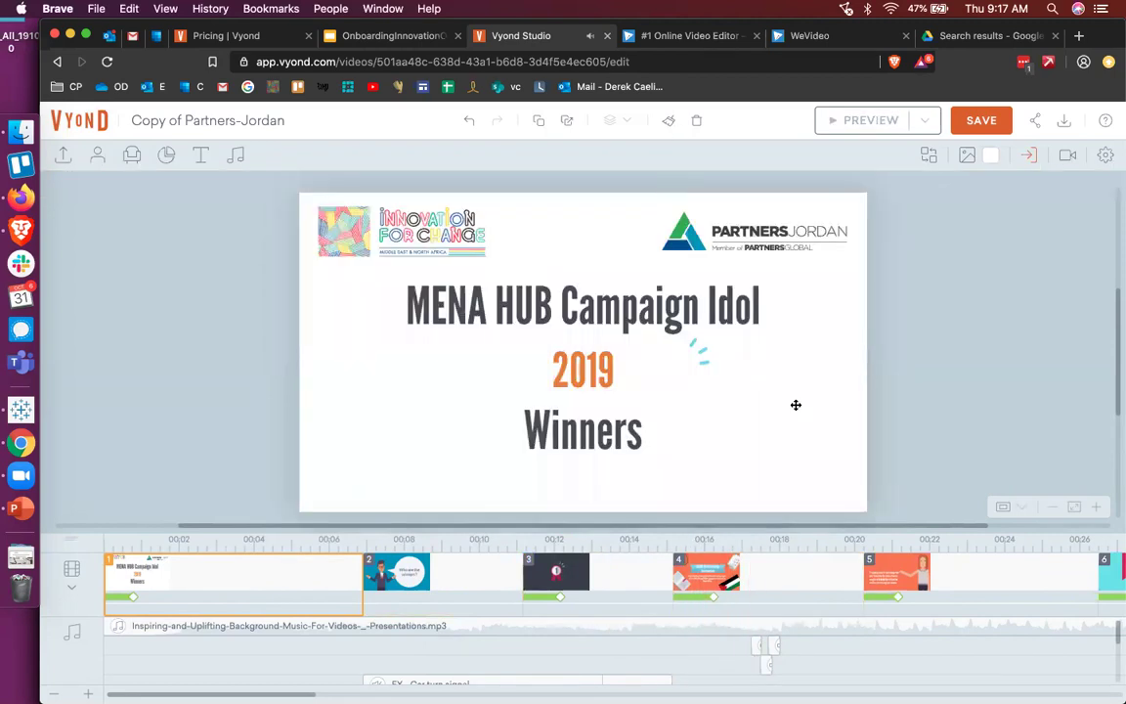
- From the QADER scene 4, scroll to the timeline's end and open the Add Scene choices
{"action": "left_click", "coordinate": [771, 579]}
{"action": "scroll", "coordinate": [914, 346], "scroll_direction": "right", "scroll_amount": 2}
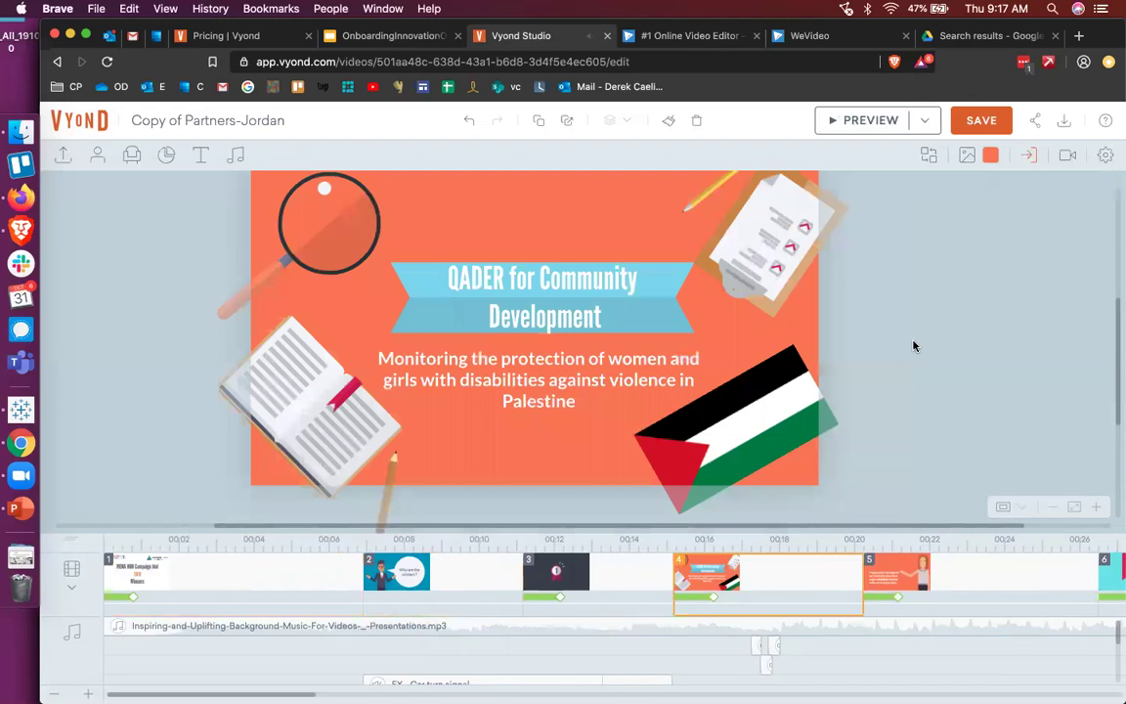
{"action": "scroll", "coordinate": [453, 652], "scroll_direction": "right", "scroll_amount": 15}
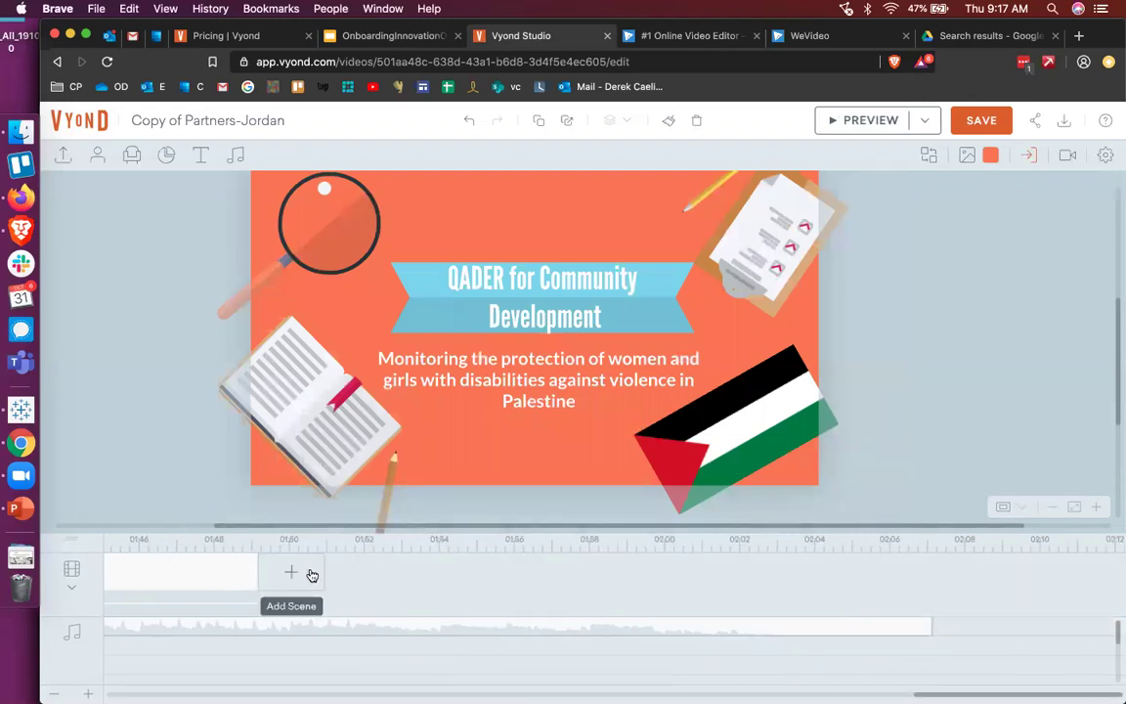
{"action": "left_click", "coordinate": [291, 572]}
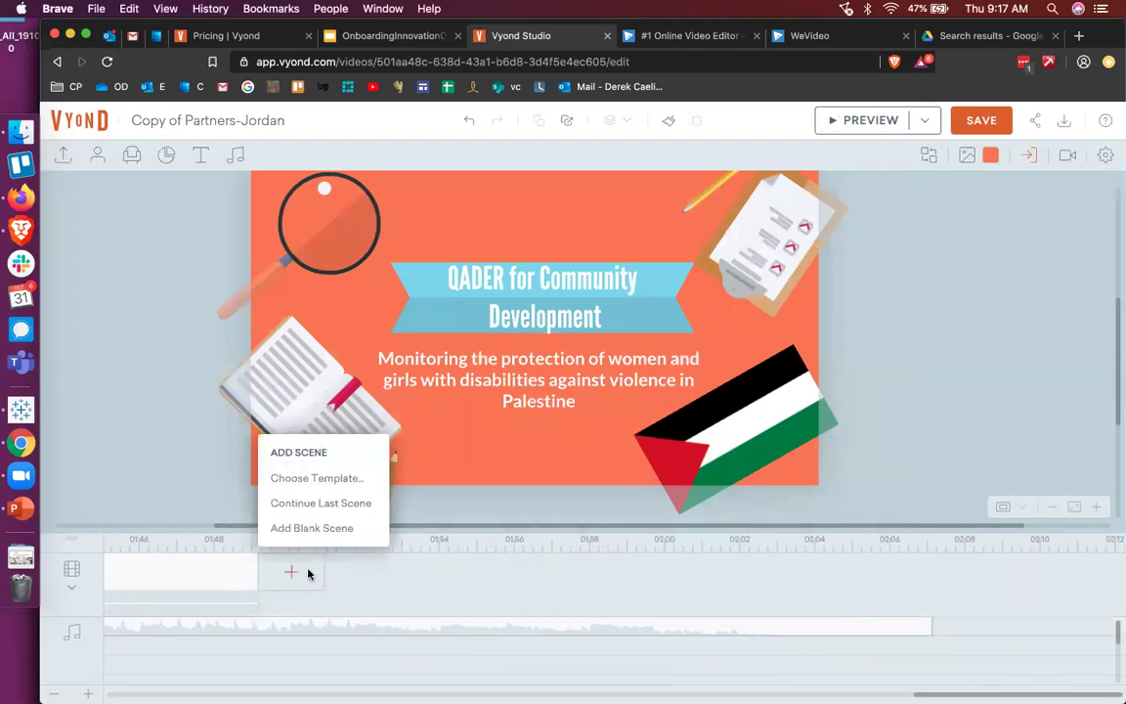
- Choose Template for the new scene and browse categories like Comparisons, Concepts and Farming
{"action": "left_click", "coordinate": [345, 479]}
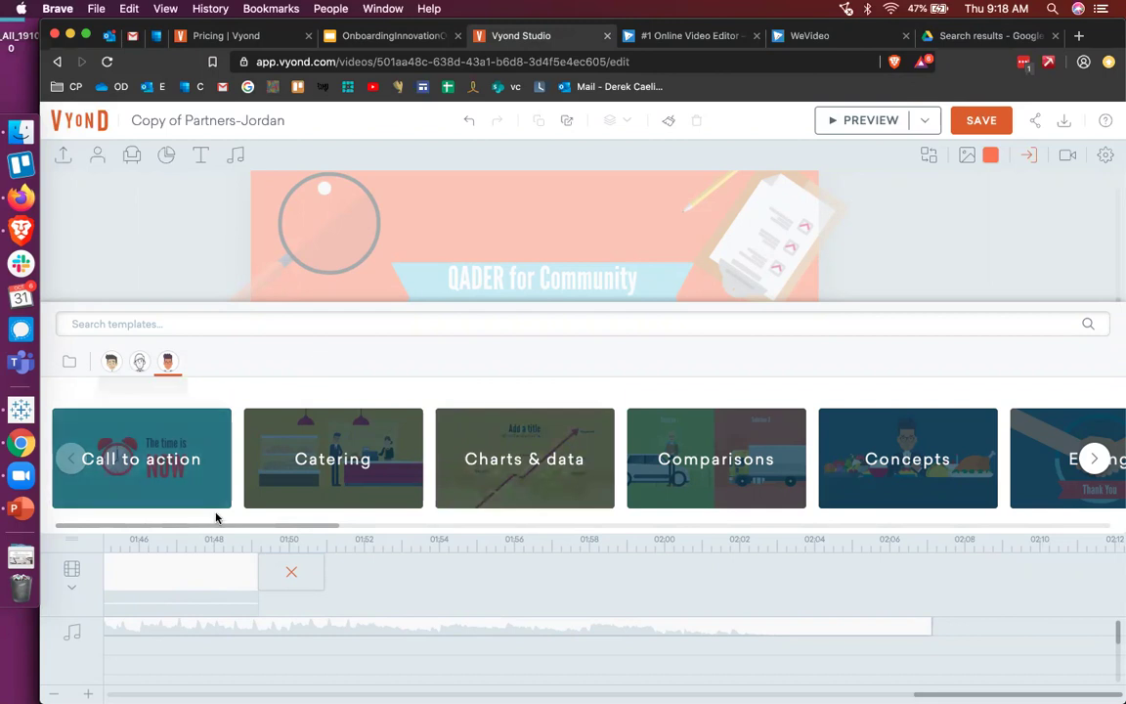
{"action": "left_click_drag", "start_coordinate": [216, 530], "coordinate": [176, 528]}
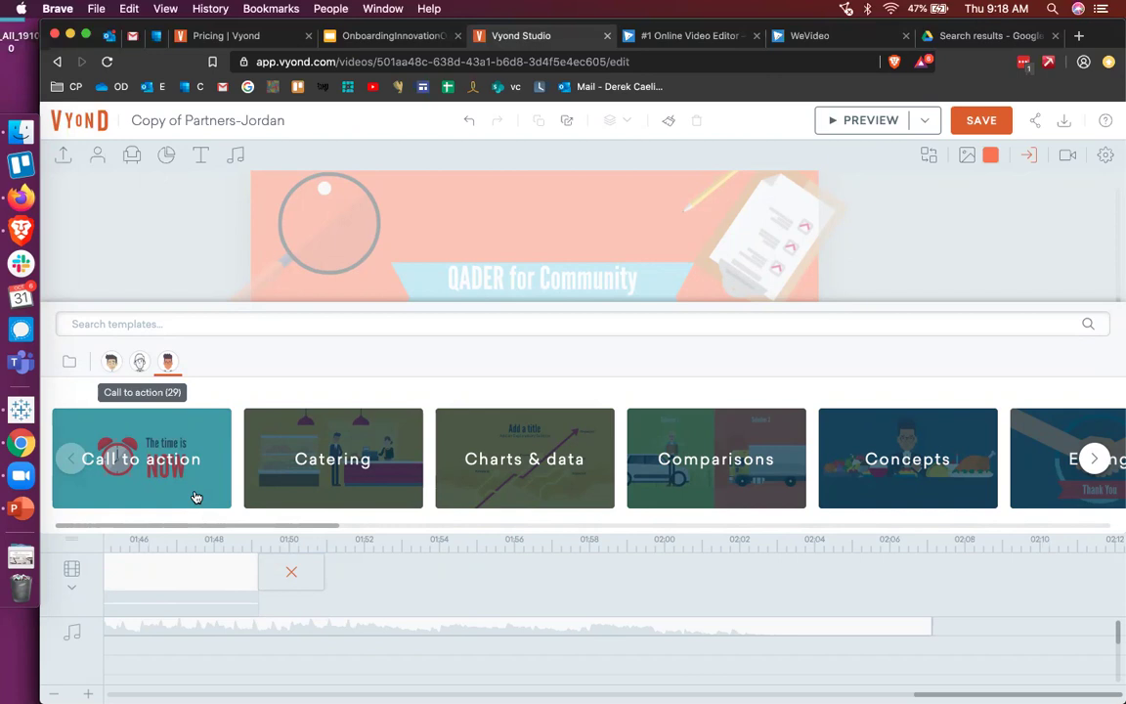
{"action": "left_click_drag", "start_coordinate": [211, 533], "coordinate": [240, 530]}
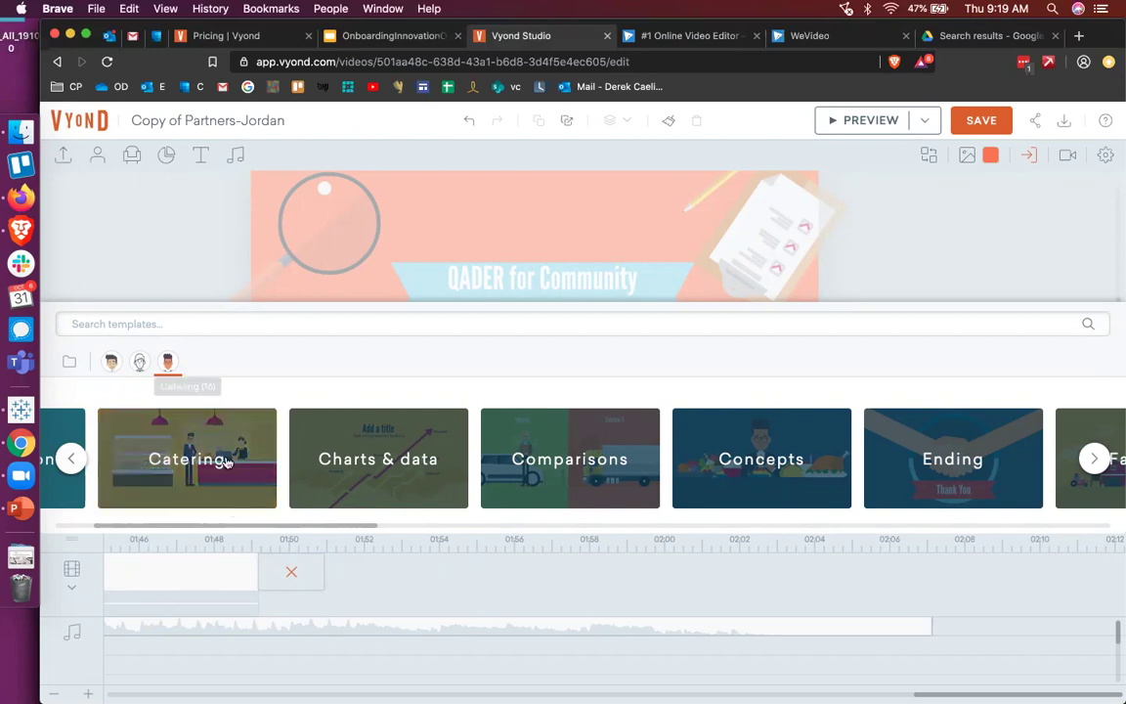
{"action": "left_click_drag", "start_coordinate": [276, 527], "coordinate": [480, 527]}
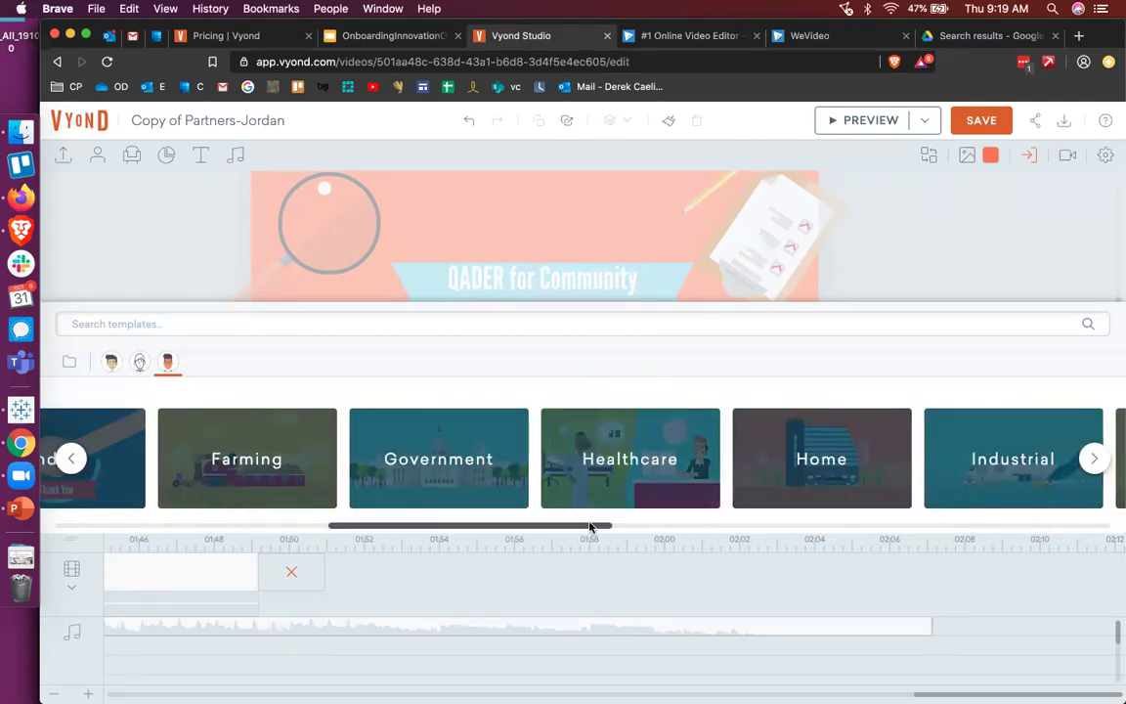
{"action": "left_click_drag", "start_coordinate": [593, 527], "coordinate": [719, 526]}
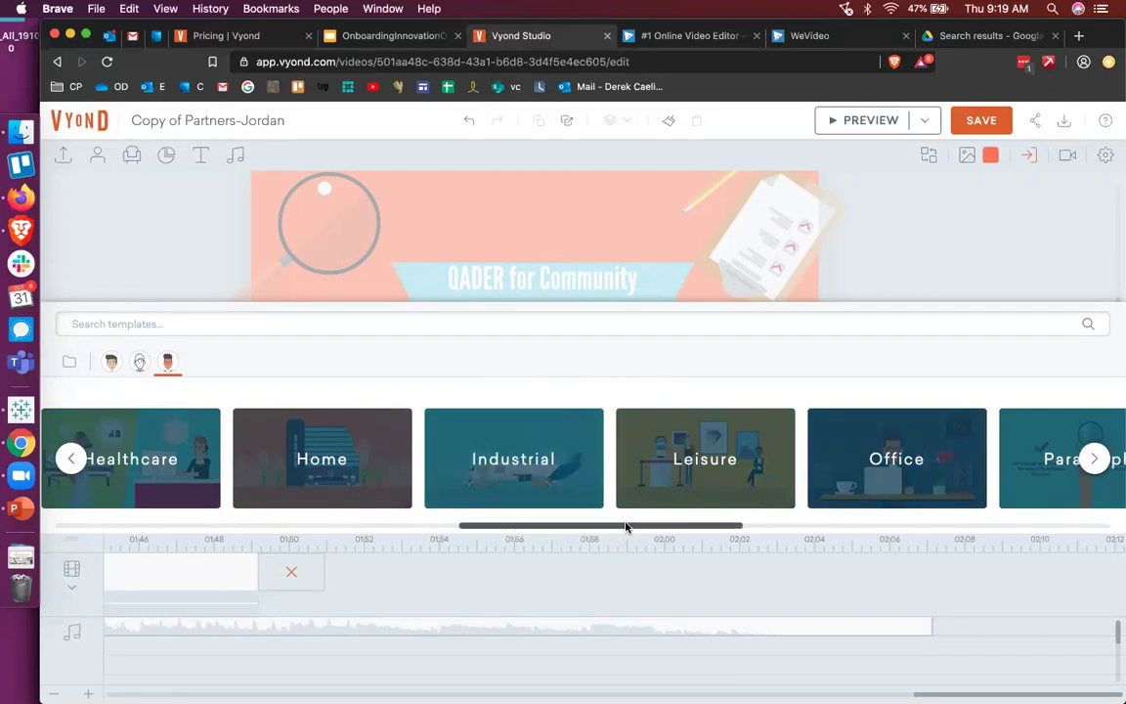
{"action": "mouse_move", "coordinate": [609, 530]}
{"action": "left_mouse_down"}
{"action": "mouse_move", "coordinate": [315, 525]}
{"action": "mouse_move", "coordinate": [232, 537]}
{"action": "mouse_move", "coordinate": [379, 523]}
{"action": "left_mouse_up"}
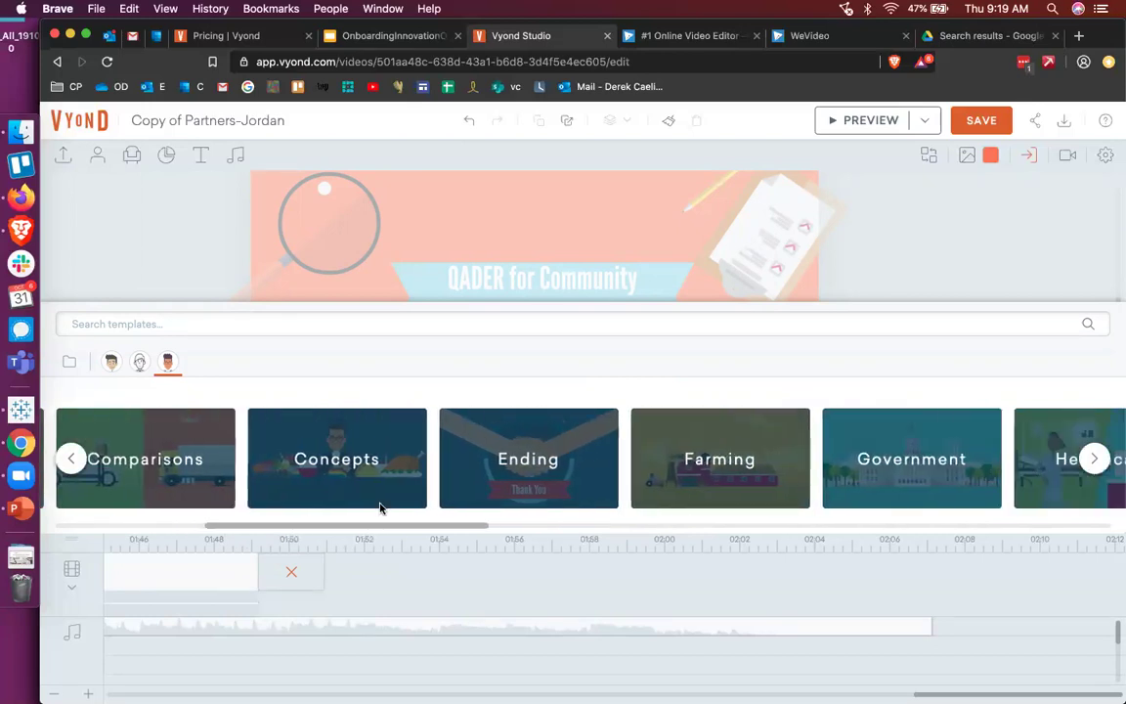
- Add the Falling profits template from the Concepts category as new scene 21
{"action": "left_click", "coordinate": [414, 452]}
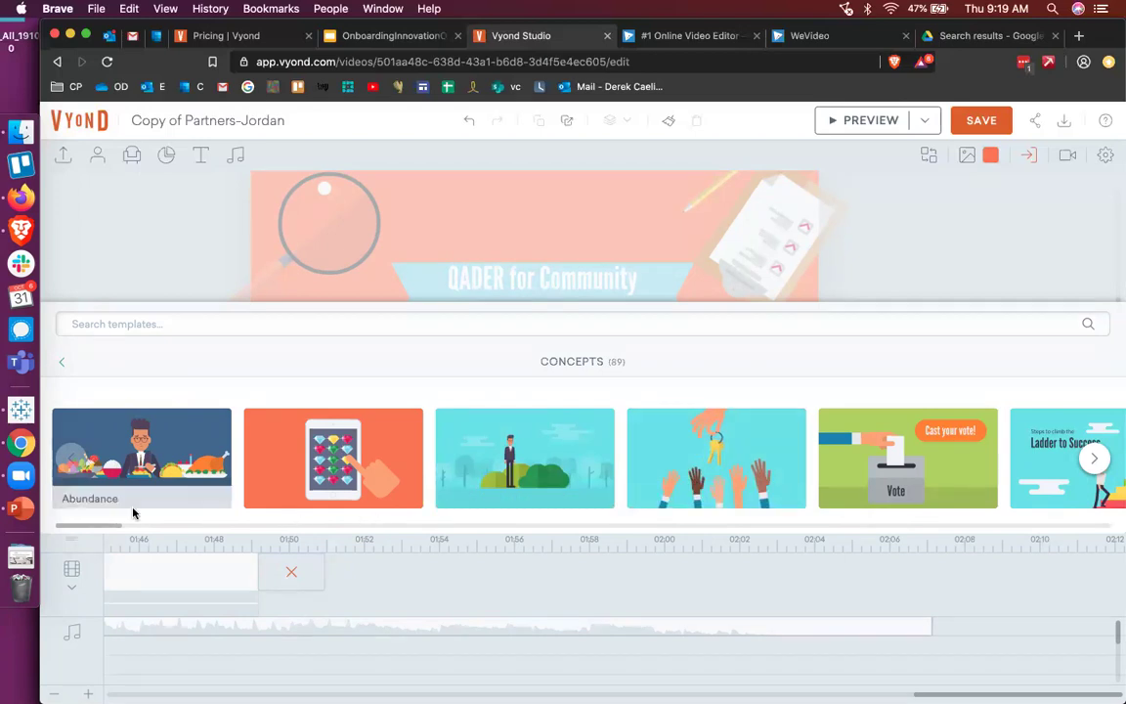
{"action": "left_click_drag", "start_coordinate": [119, 526], "coordinate": [296, 521]}
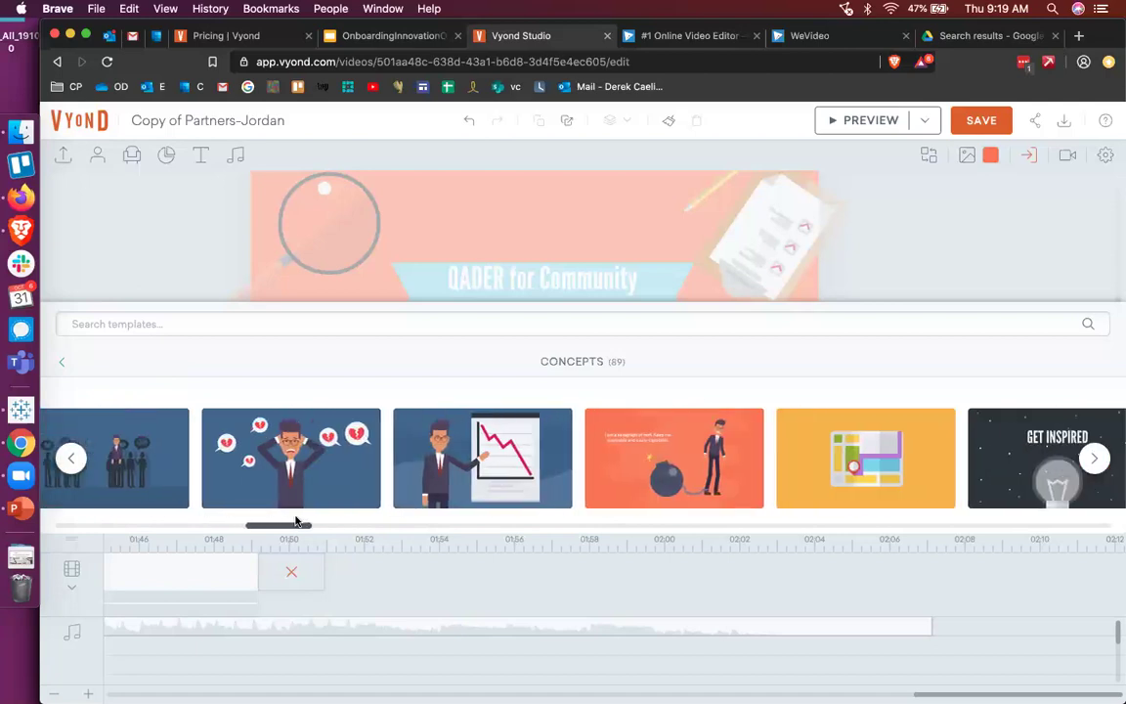
{"action": "left_click", "coordinate": [515, 447]}
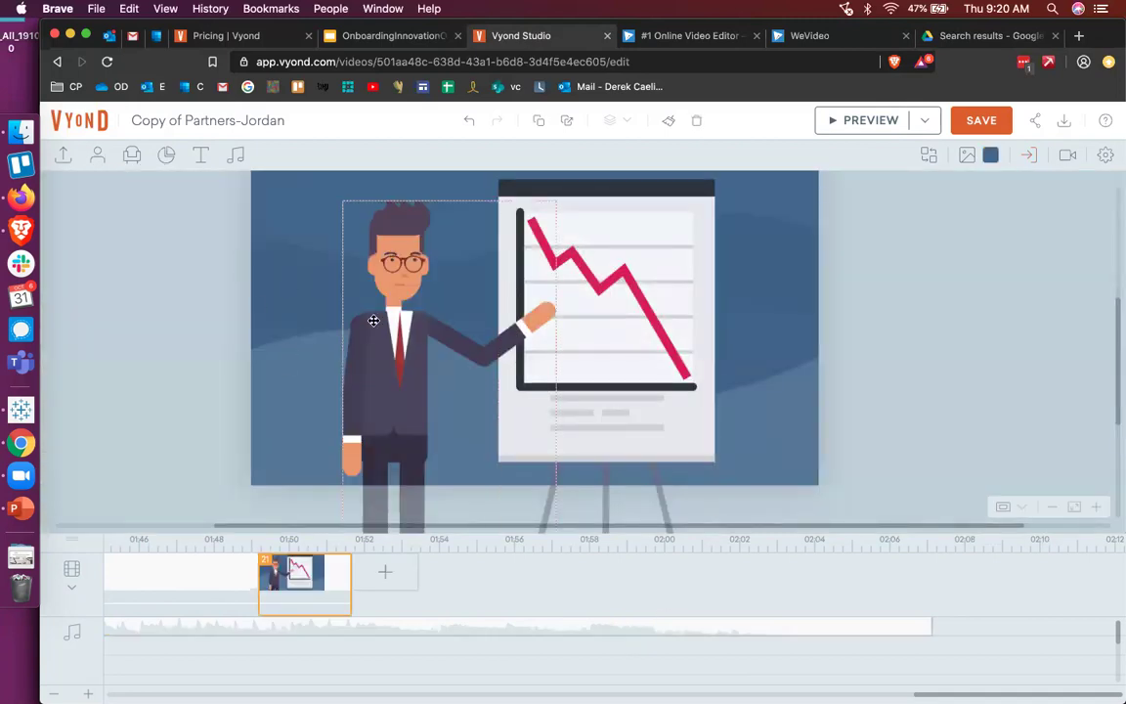
- Inspect scene 21's presenter, chart and whiteboard, then start replacing the presenter character
{"action": "left_click", "coordinate": [421, 347]}
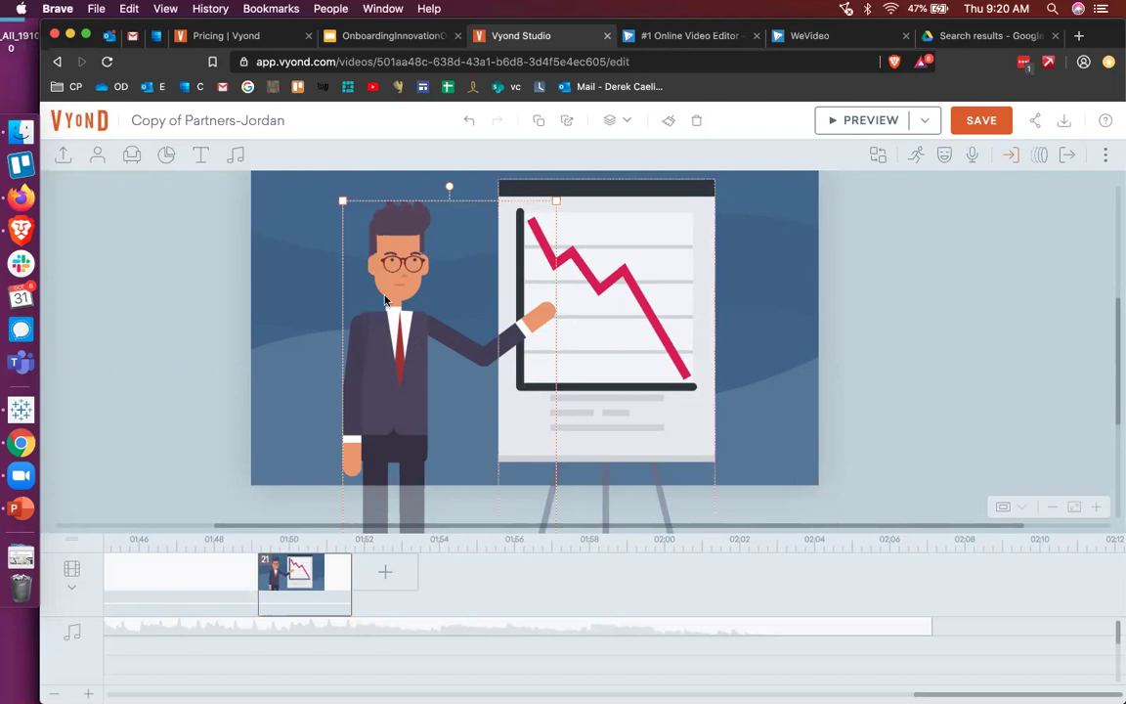
{"action": "left_click", "coordinate": [648, 281]}
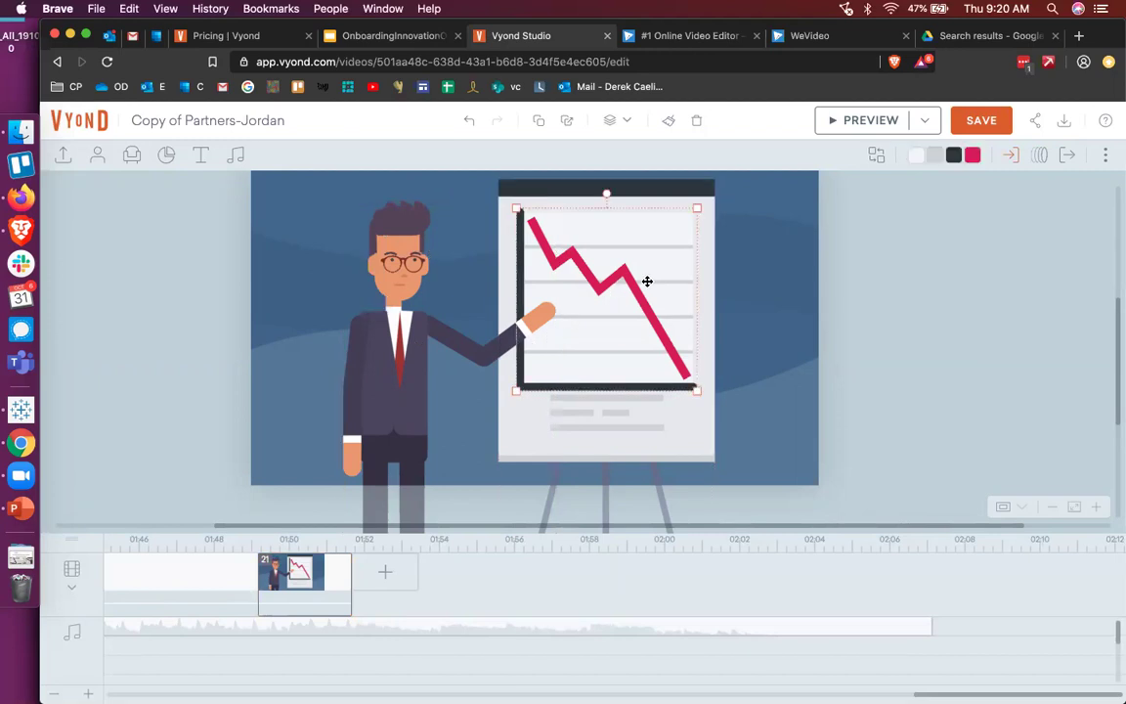
{"action": "left_click", "coordinate": [700, 376]}
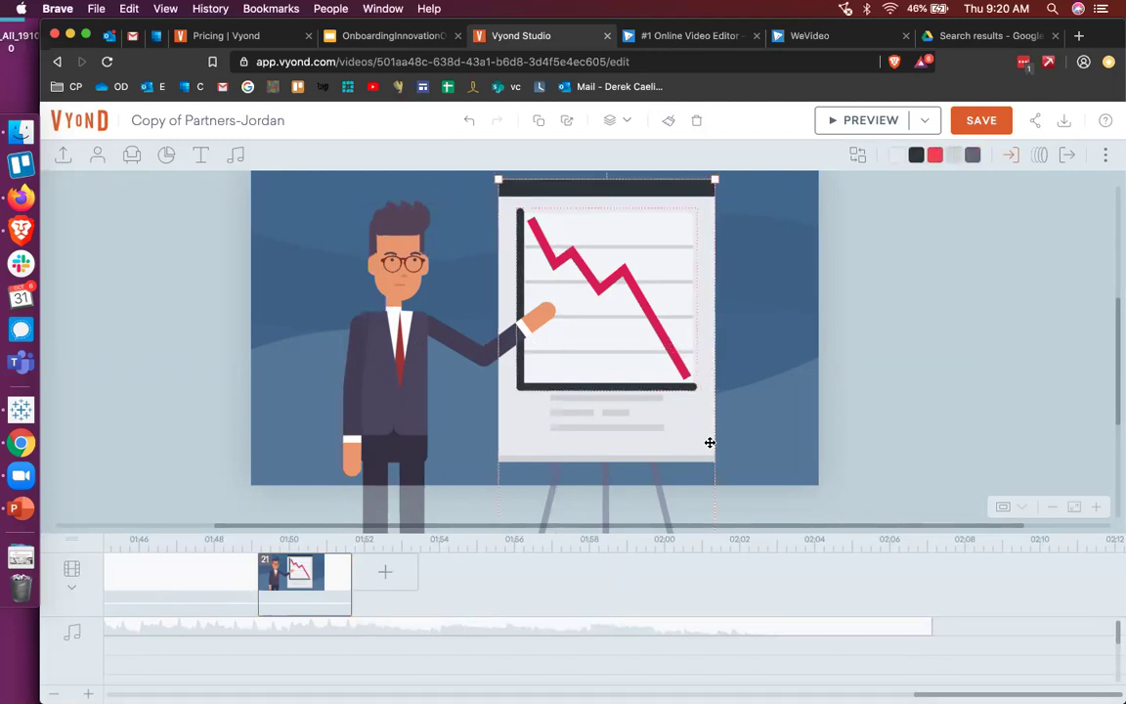
{"action": "left_click", "coordinate": [608, 335]}
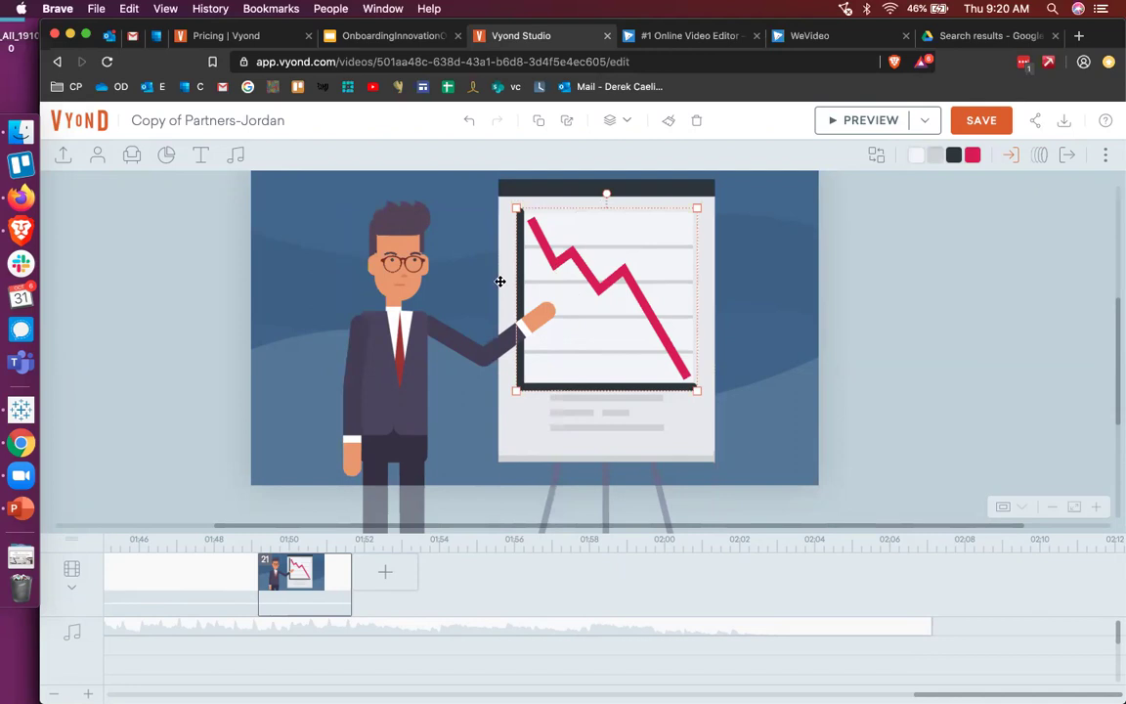
{"action": "left_click", "coordinate": [415, 257]}
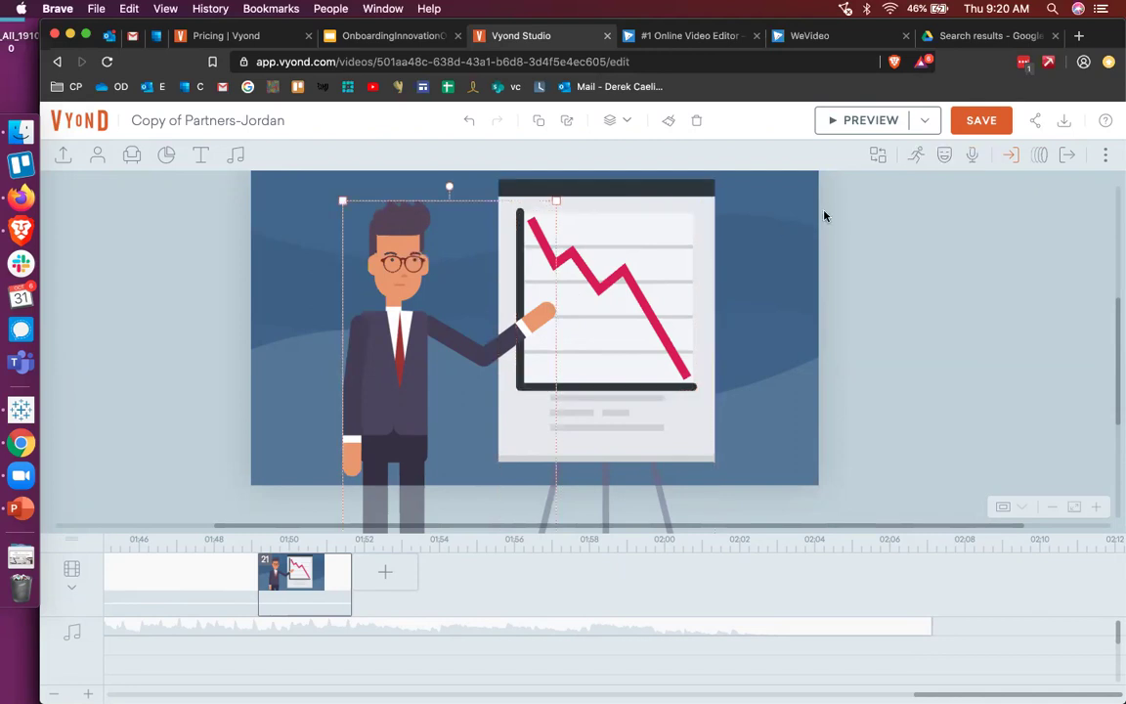
{"action": "left_click", "coordinate": [885, 160]}
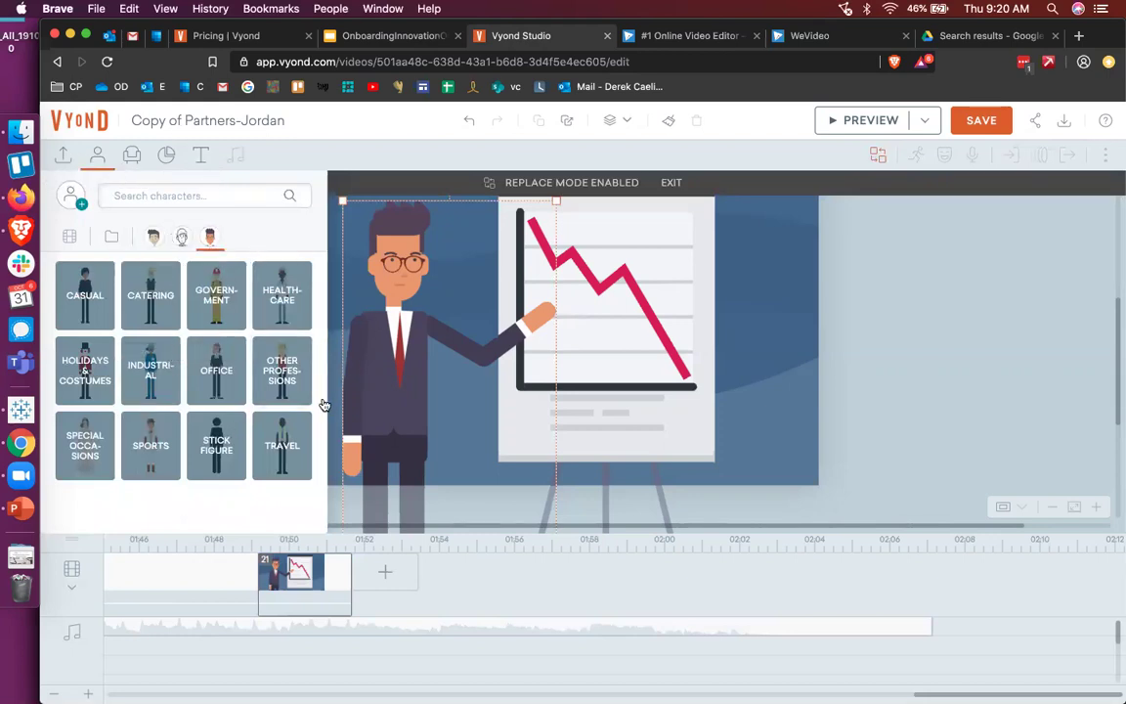
- Try Casual characters and settle on the moustached man in beige as the presenter
{"action": "left_click", "coordinate": [95, 303]}
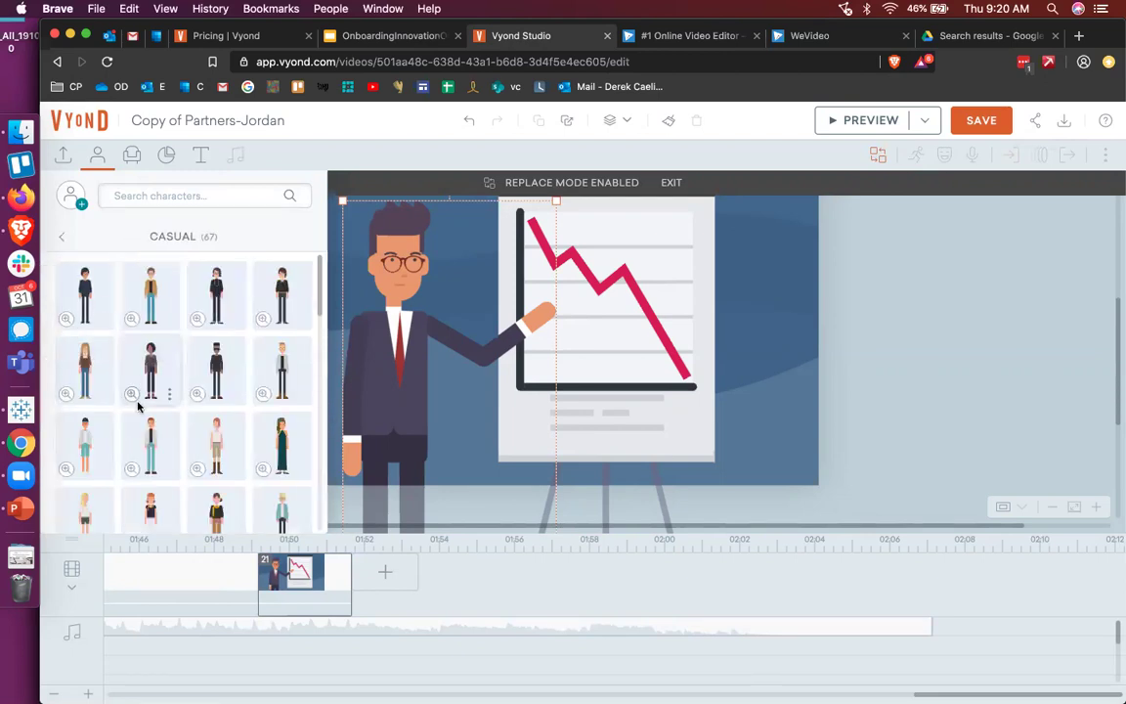
{"action": "scroll", "coordinate": [119, 475], "scroll_direction": "down", "scroll_amount": 2}
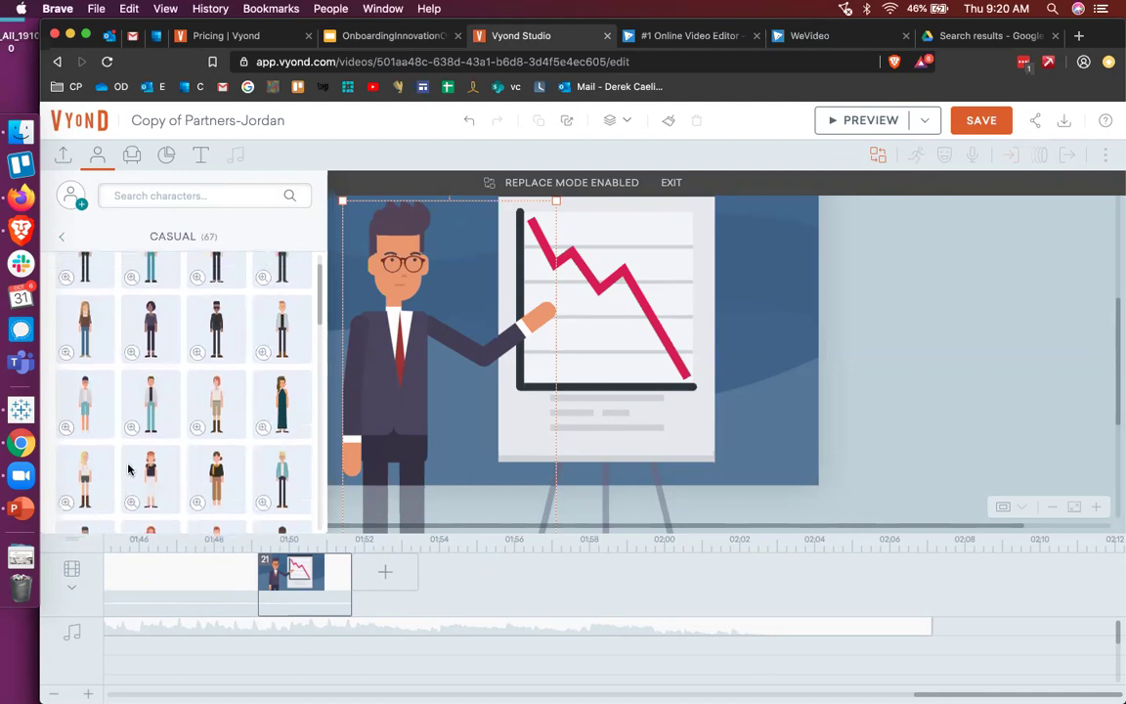
{"action": "left_click", "coordinate": [222, 412]}
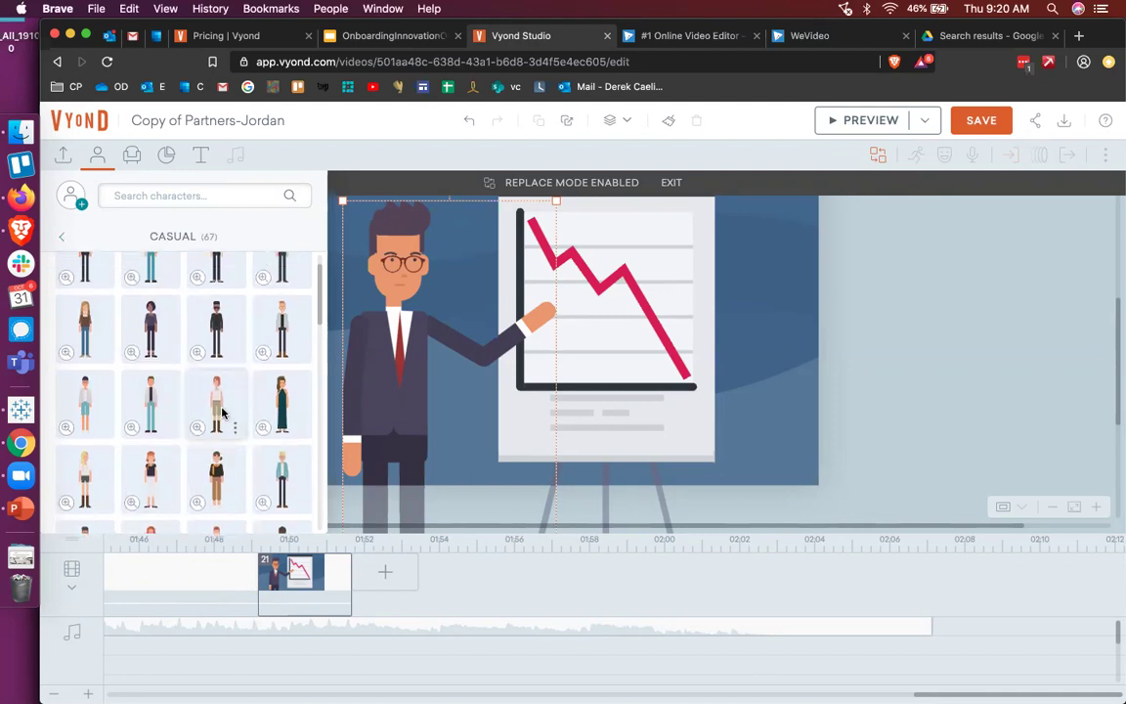
{"action": "scroll", "coordinate": [221, 386], "scroll_direction": "down", "scroll_amount": 4}
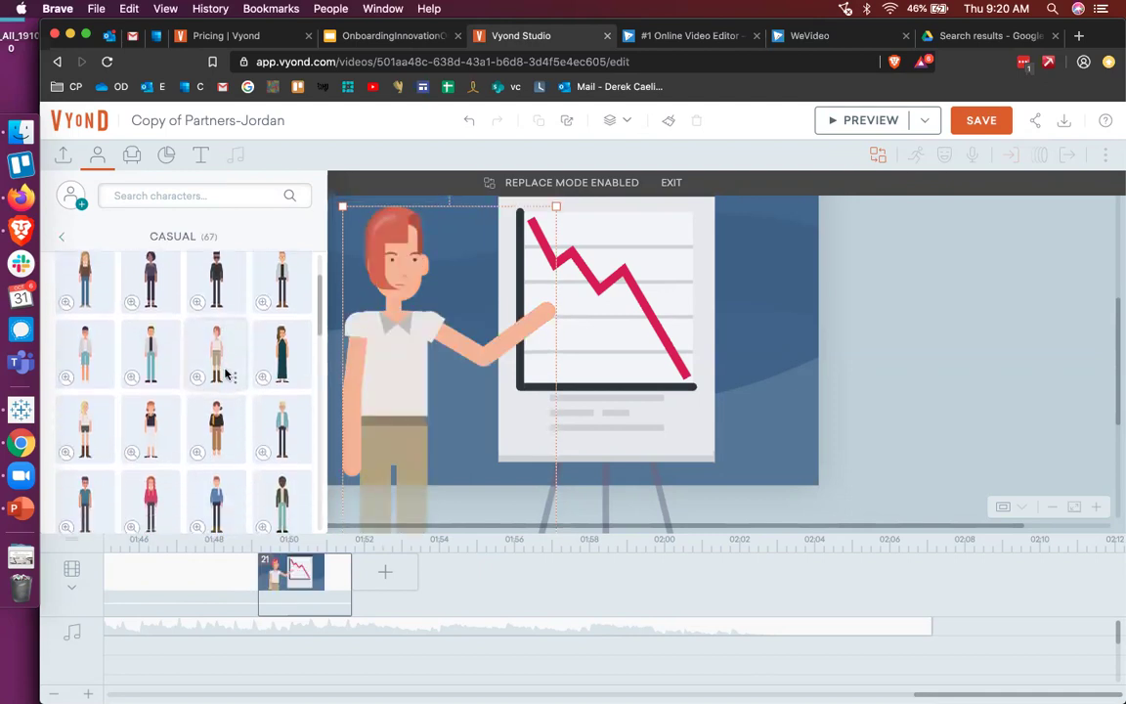
{"action": "left_click", "coordinate": [285, 411]}
{"action": "scroll", "coordinate": [244, 467], "scroll_direction": "down", "scroll_amount": 5}
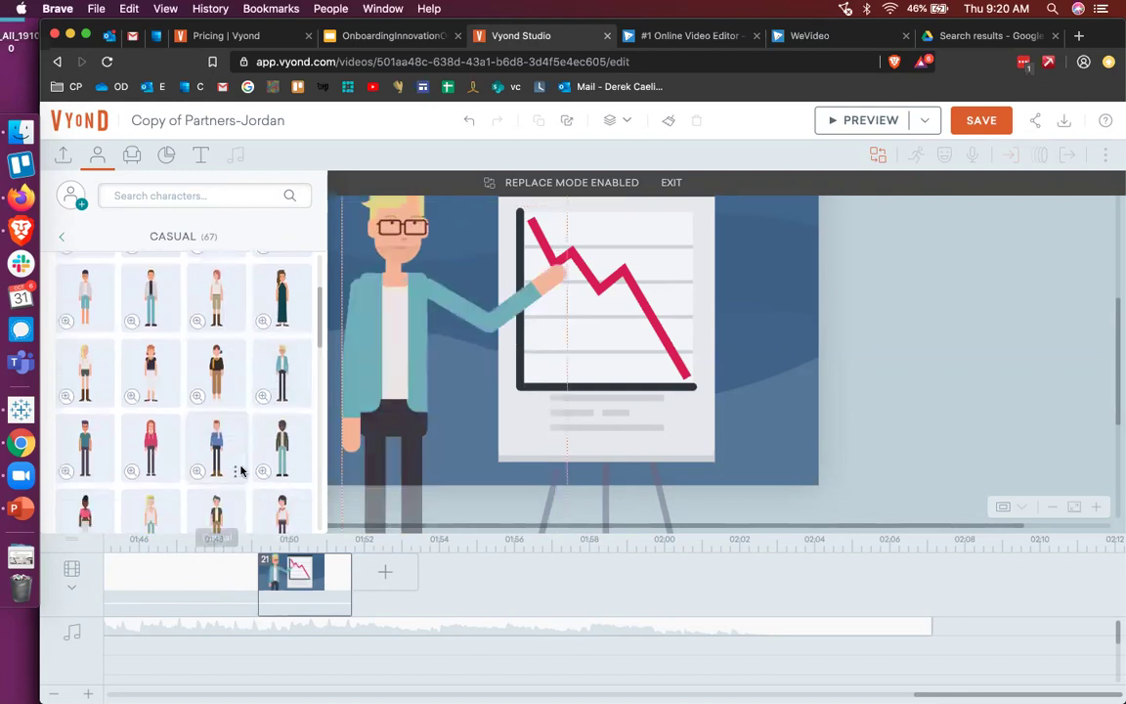
{"action": "scroll", "coordinate": [240, 473], "scroll_direction": "down", "scroll_amount": 3}
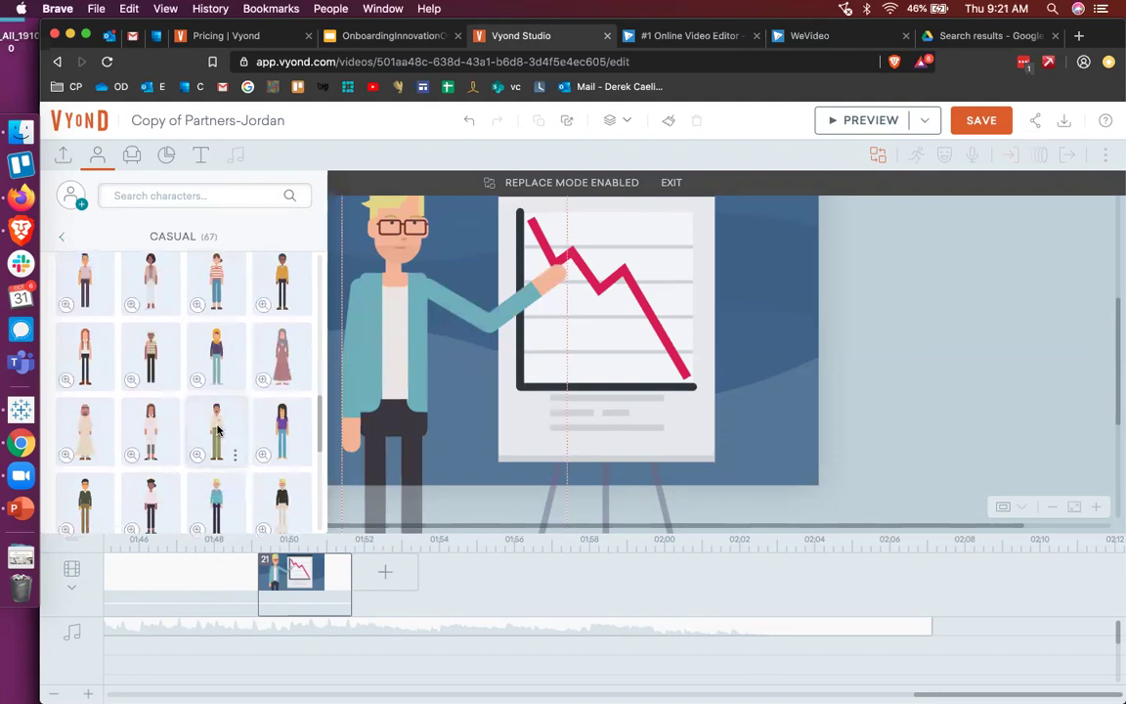
{"action": "left_click", "coordinate": [218, 430]}
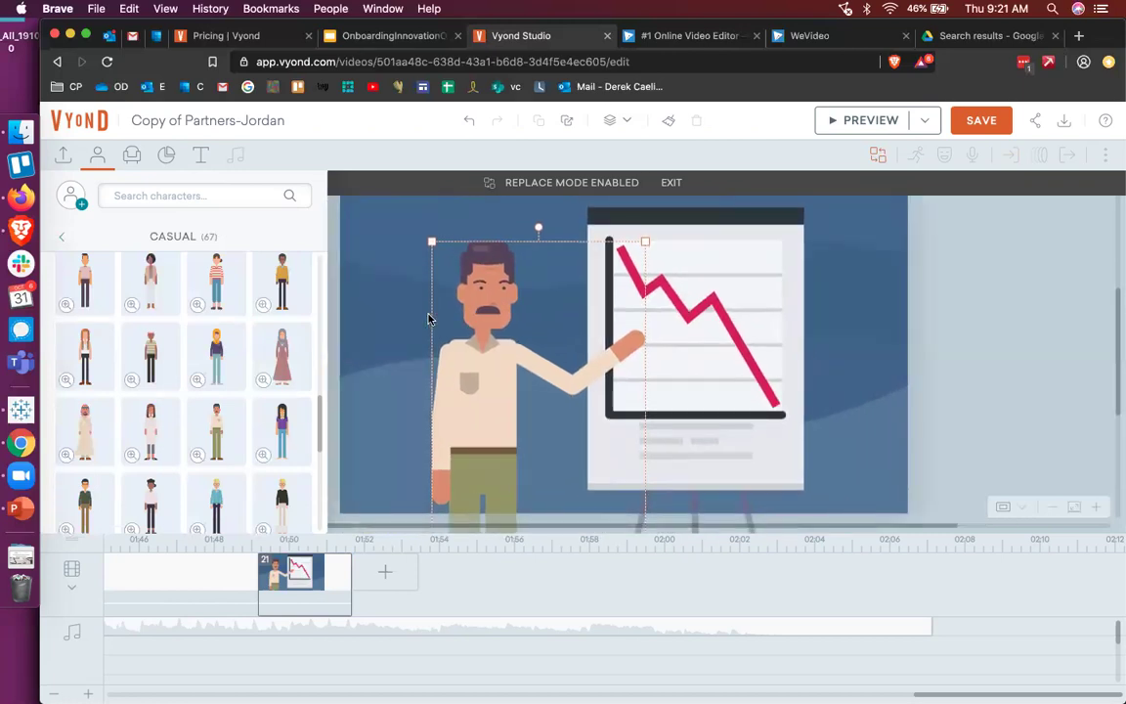
- Start a new custom character, then cancel the Create new character dialog
{"action": "scroll", "coordinate": [80, 324], "scroll_direction": "down", "scroll_amount": 5}
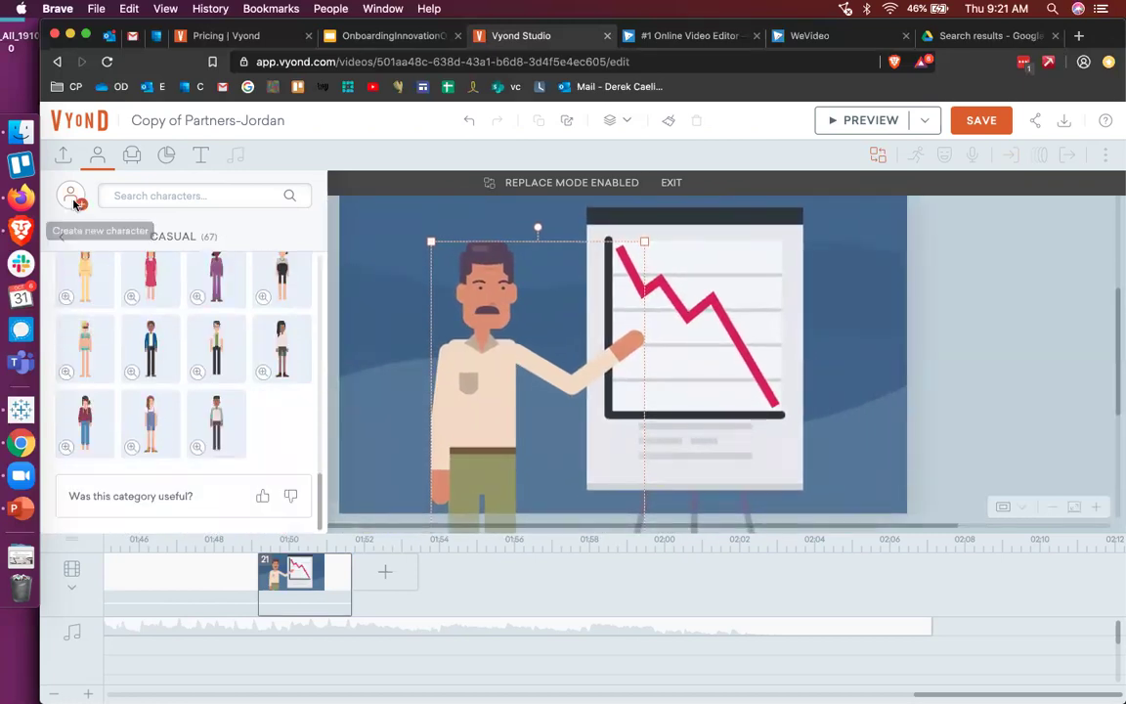
{"action": "left_click", "coordinate": [72, 199]}
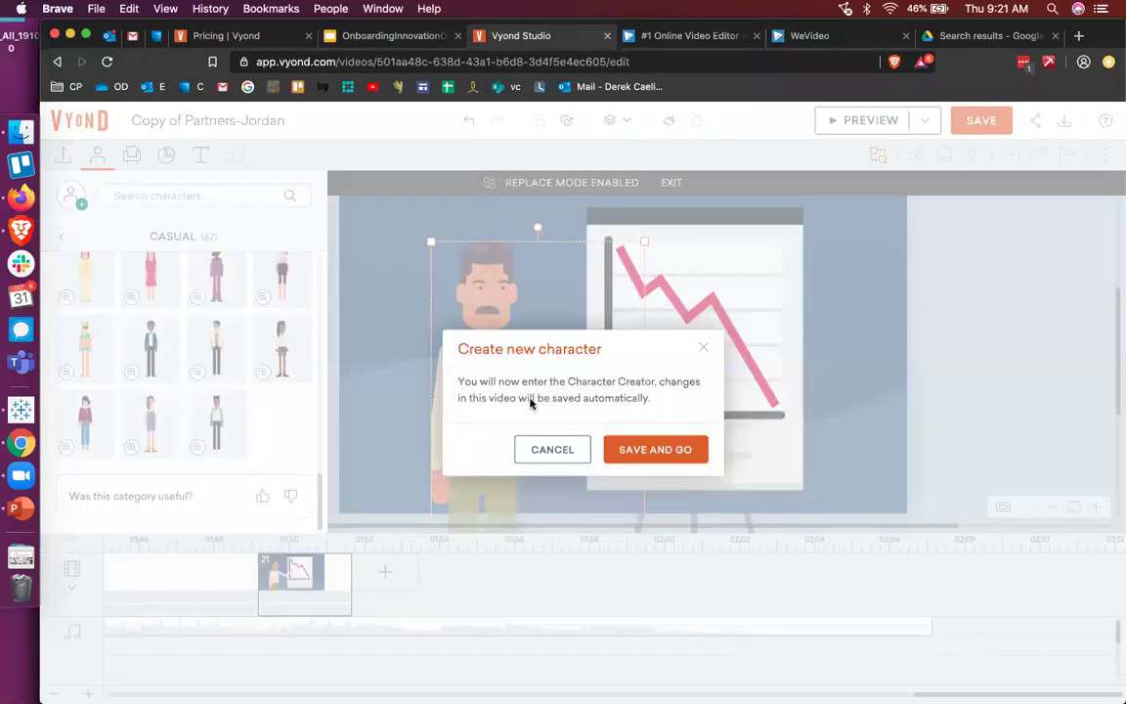
{"action": "left_click", "coordinate": [552, 449]}
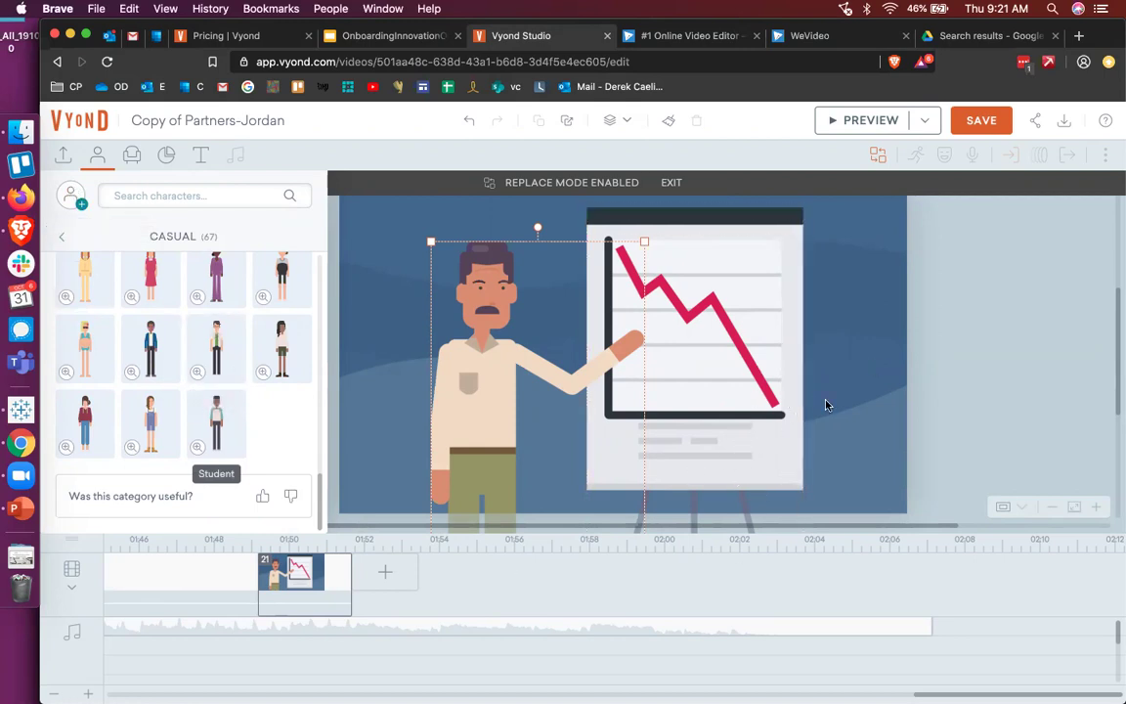
{"action": "left_click", "coordinate": [934, 321]}
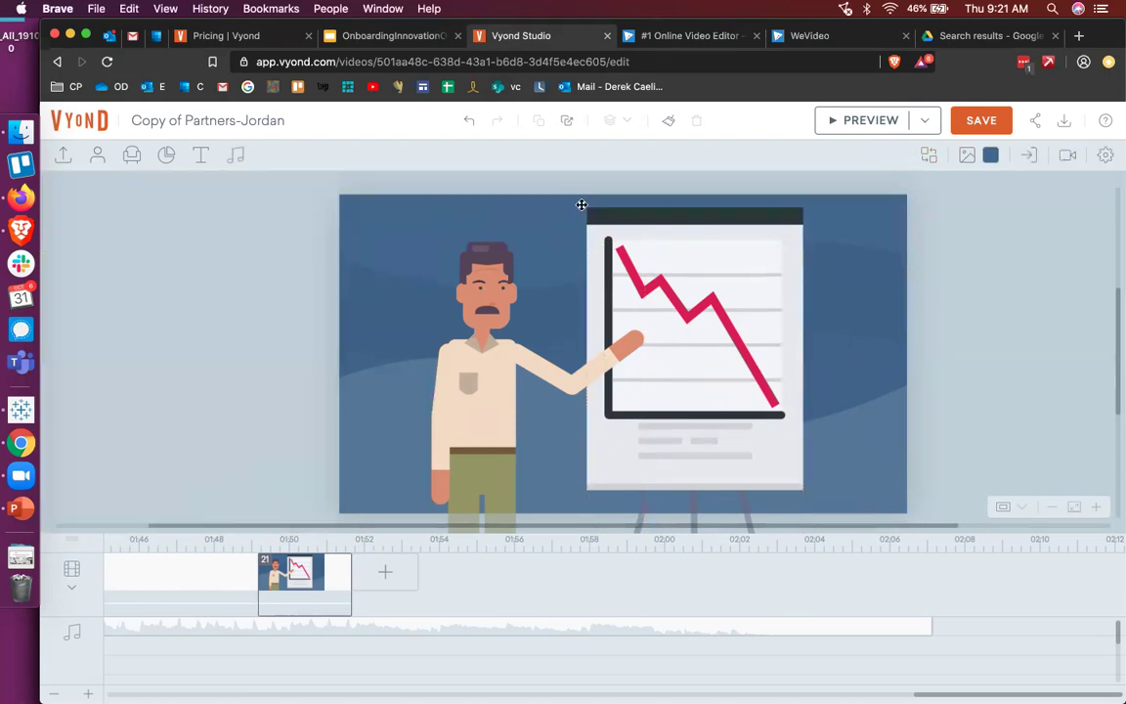
{"action": "left_click", "coordinate": [498, 345]}
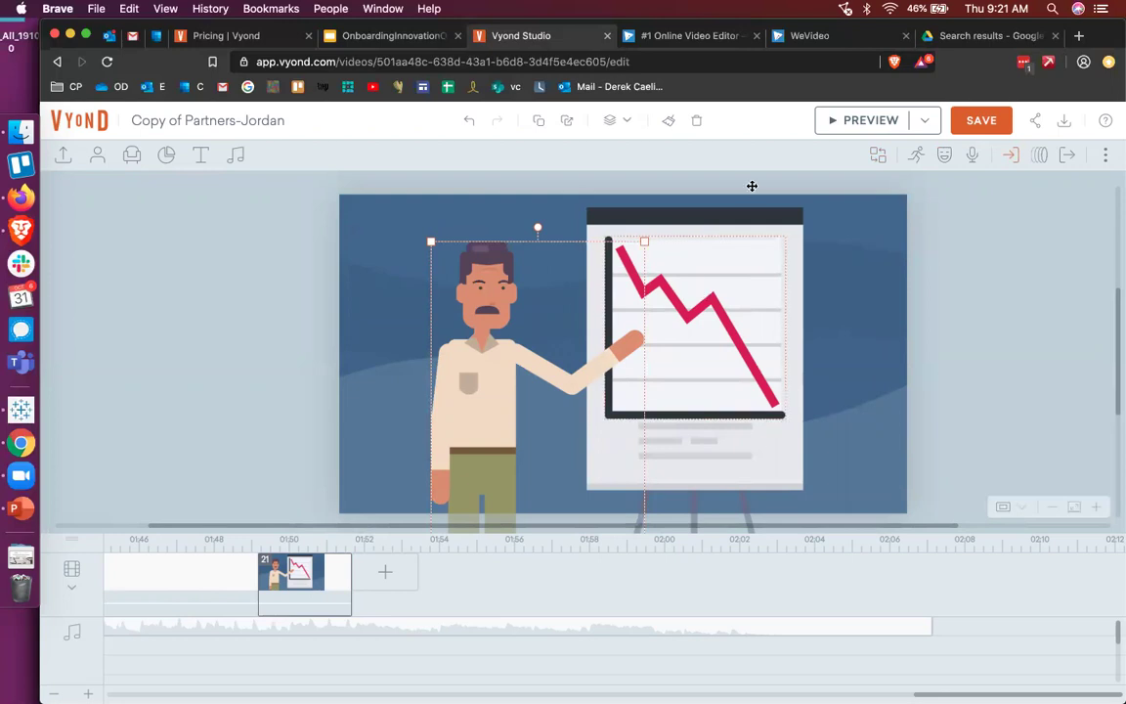
{"action": "left_click", "coordinate": [851, 121]}
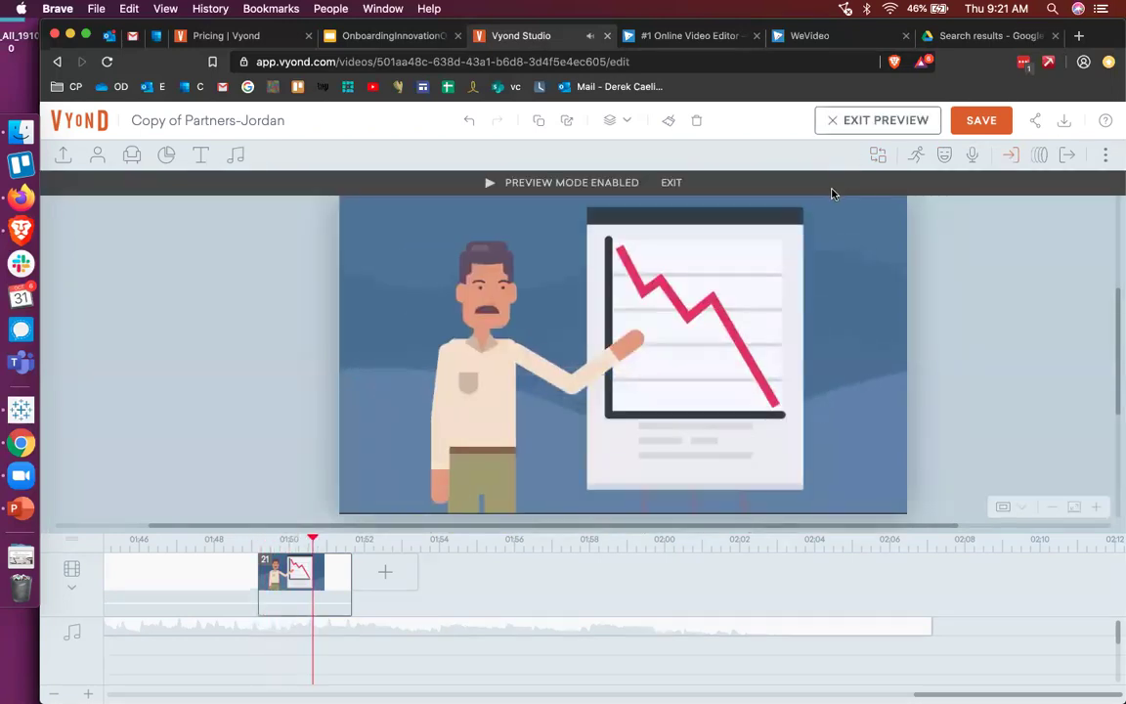
{"action": "left_click", "coordinate": [885, 123]}
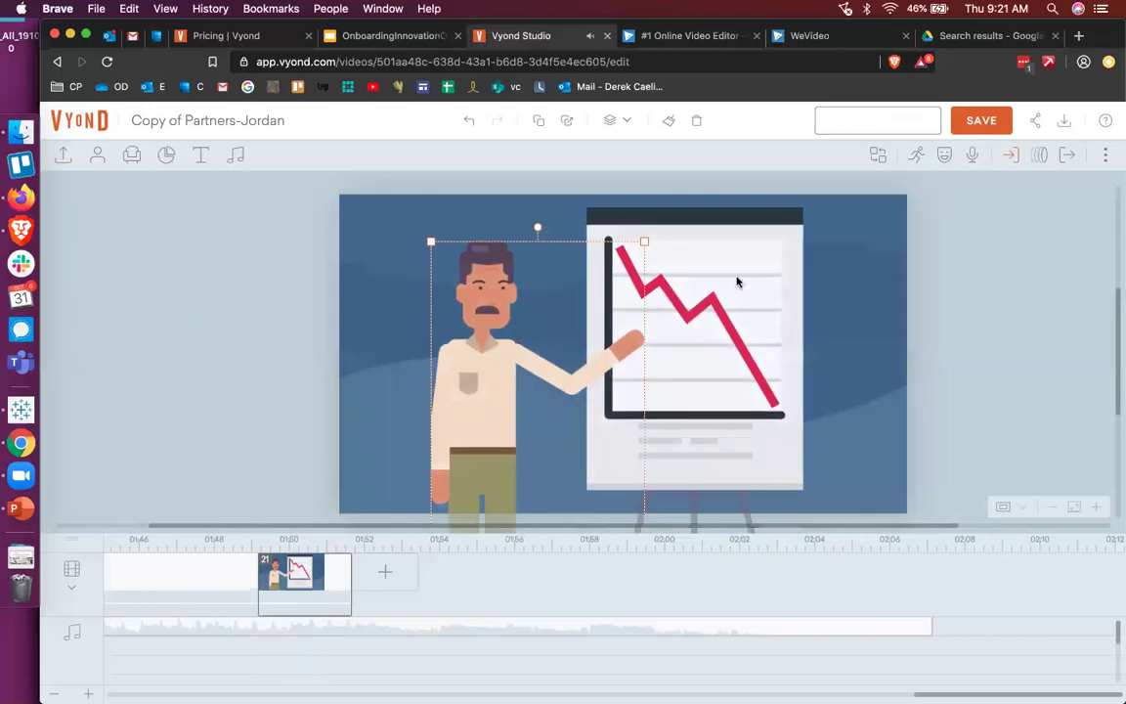
- Try the thumbs-up and both-arms-up poses on the presenter from the Poses actions
{"action": "left_click", "coordinate": [915, 158]}
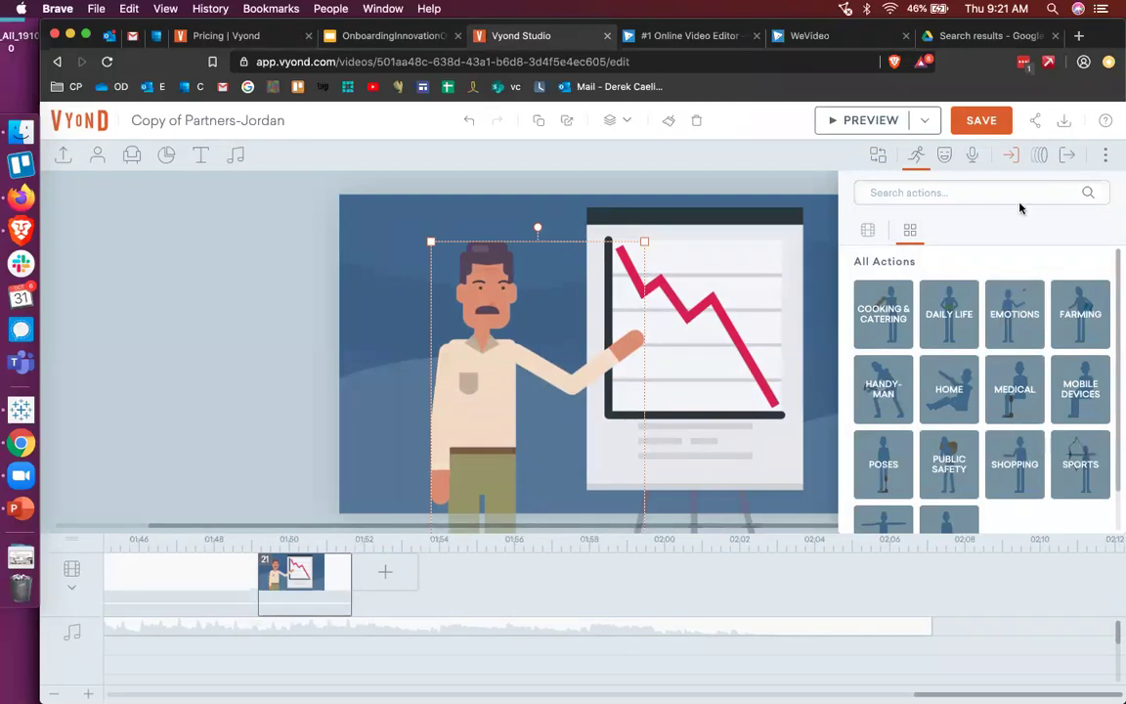
{"action": "scroll", "coordinate": [980, 401], "scroll_direction": "down", "scroll_amount": 2}
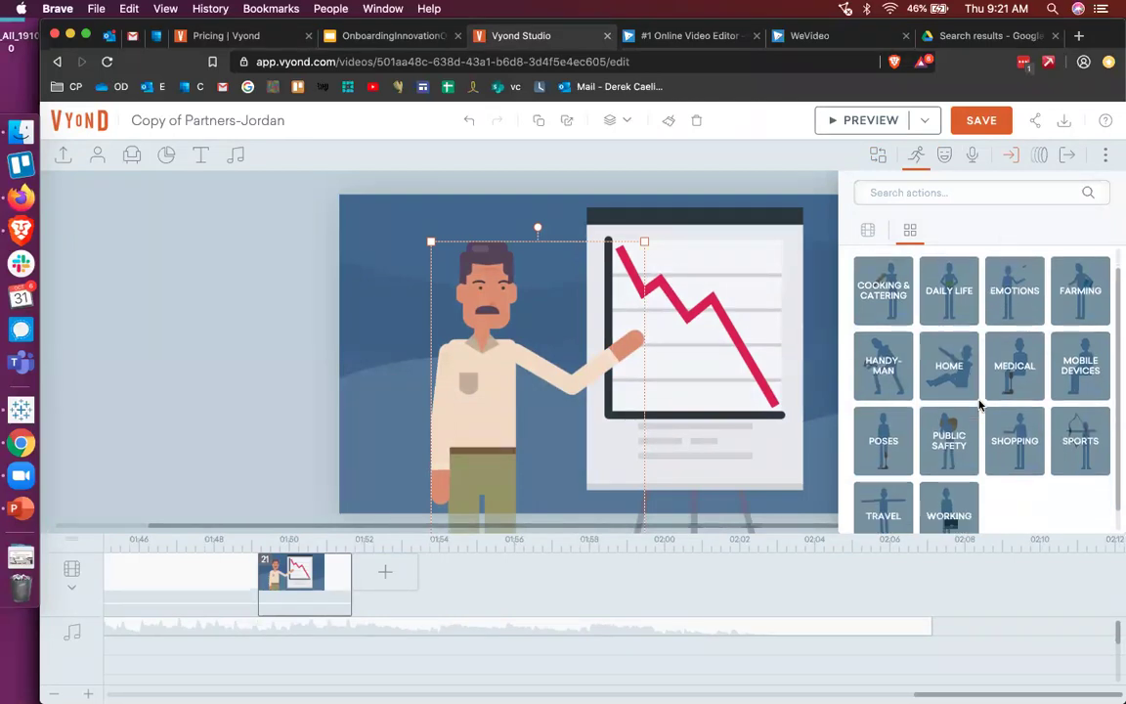
{"action": "left_click", "coordinate": [883, 414]}
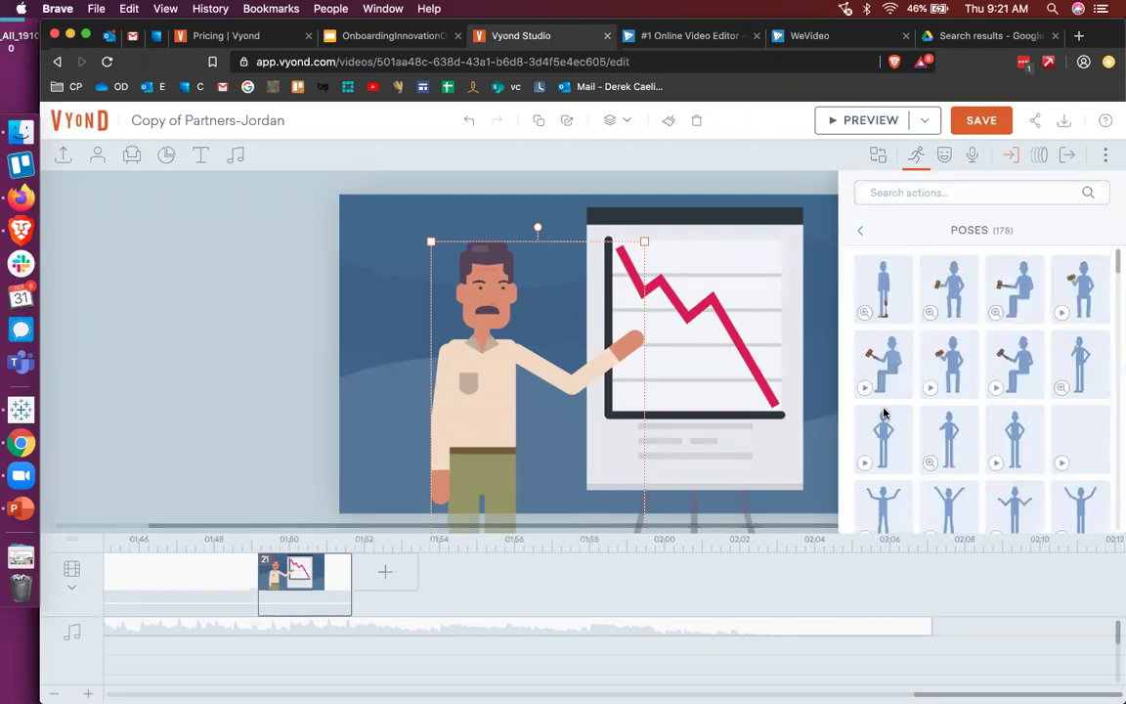
{"action": "left_click", "coordinate": [961, 460]}
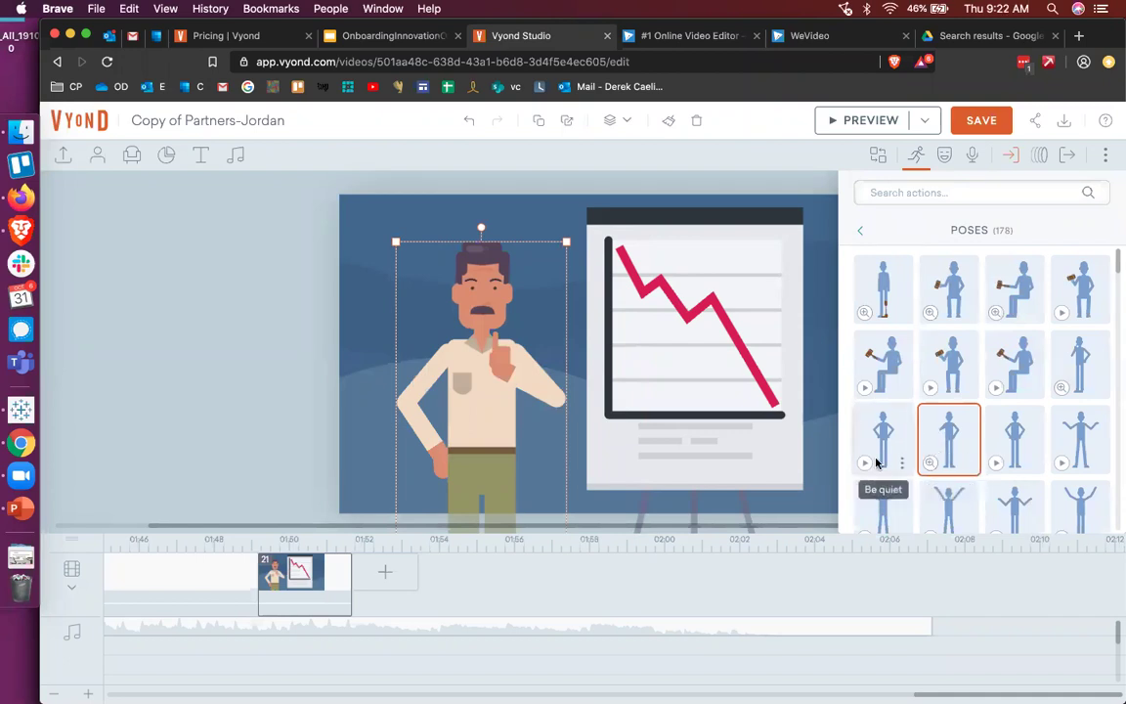
{"action": "scroll", "coordinate": [953, 430], "scroll_direction": "down", "scroll_amount": 2}
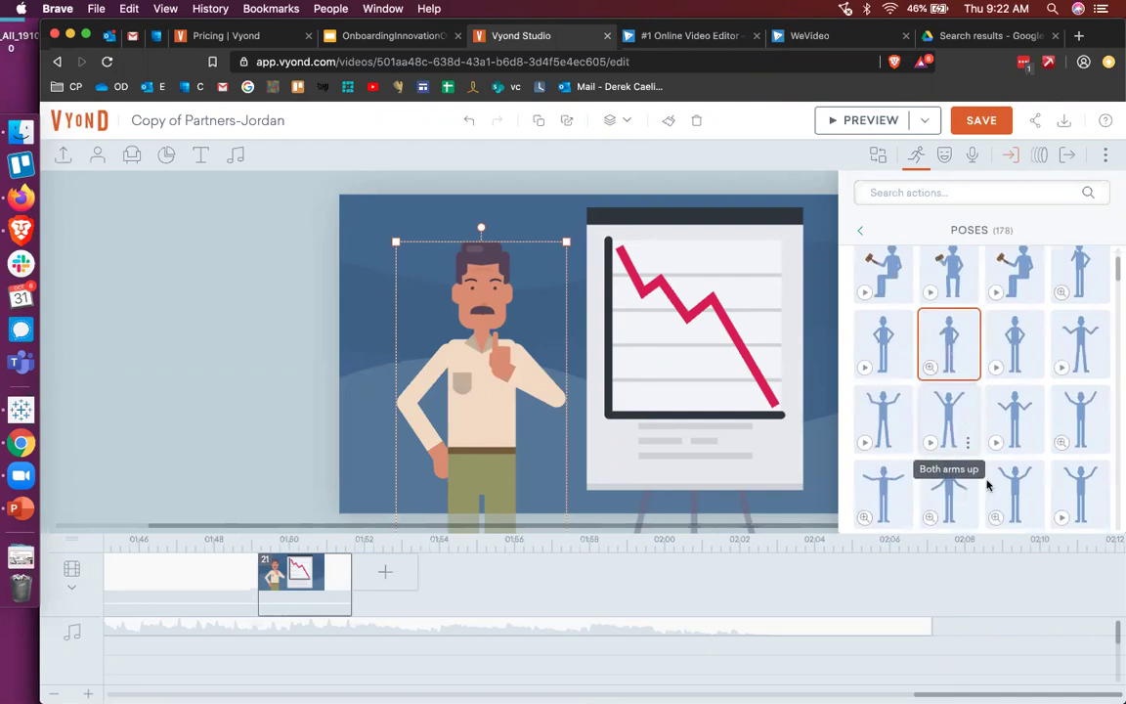
{"action": "scroll", "coordinate": [972, 489], "scroll_direction": "down", "scroll_amount": 1}
{"action": "left_click", "coordinate": [956, 457]}
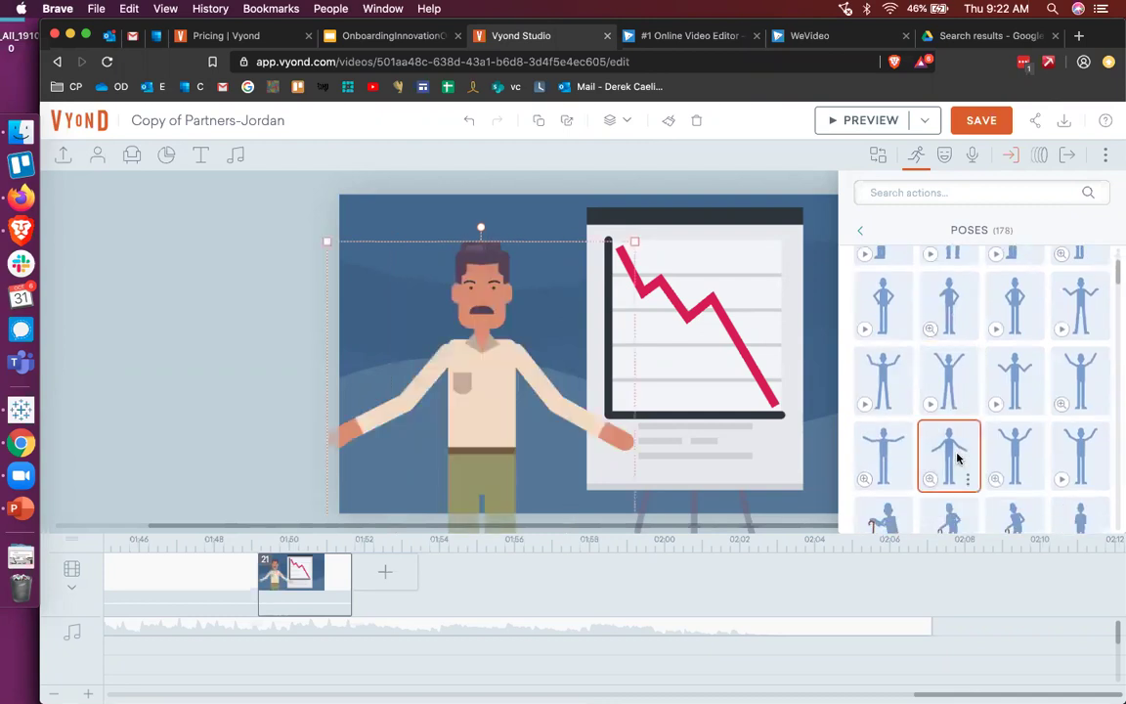
- Apply the Banging gavel pose, move the seated presenter higher, and preview the scene
{"action": "scroll", "coordinate": [958, 401], "scroll_direction": "up", "scroll_amount": 4}
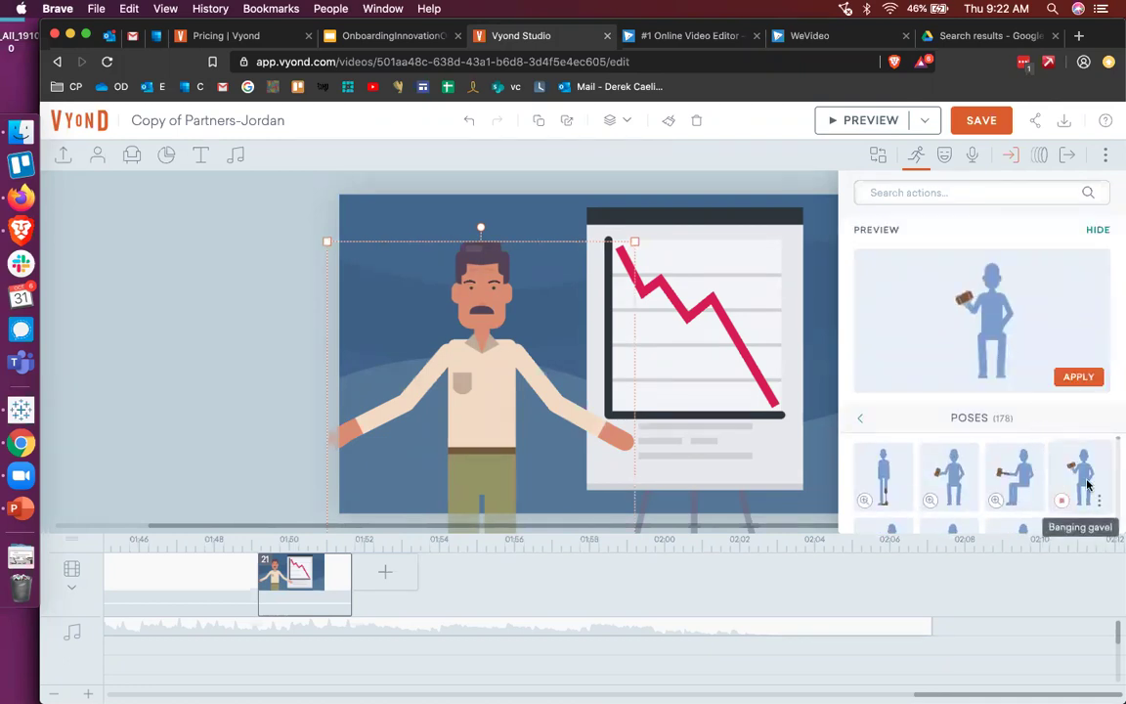
{"action": "left_click", "coordinate": [1078, 377]}
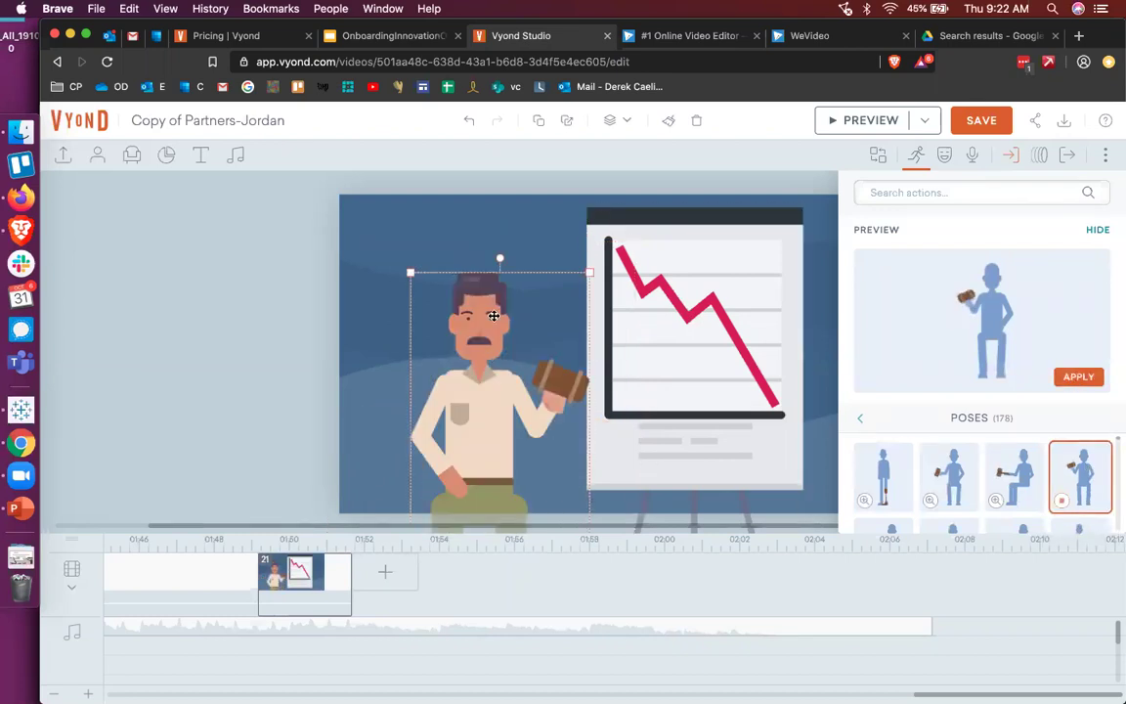
{"action": "left_click_drag", "start_coordinate": [493, 357], "coordinate": [484, 300]}
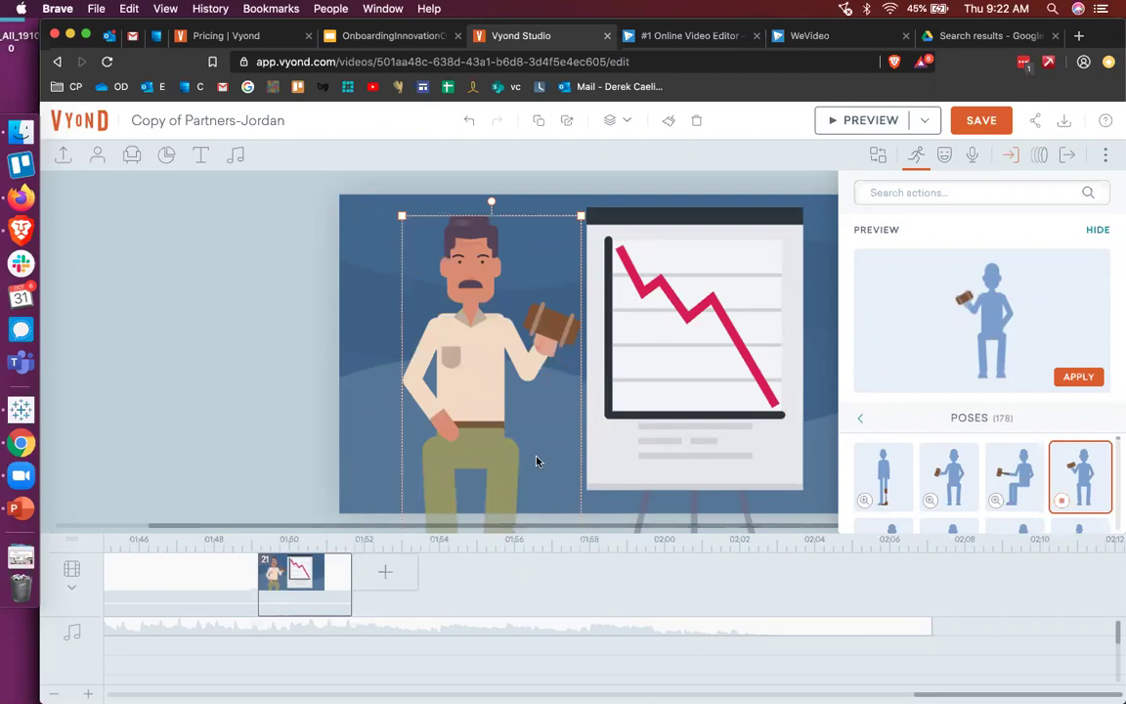
{"action": "left_click", "coordinate": [313, 260]}
{"action": "left_click", "coordinate": [849, 124]}
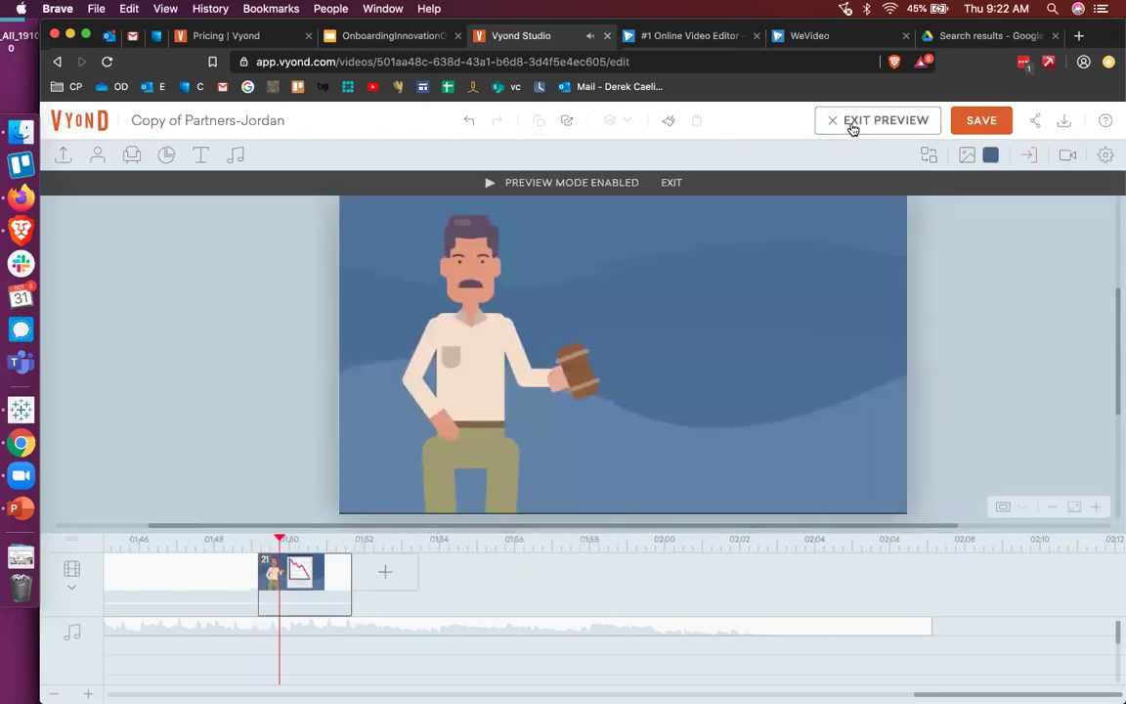
- Stop the preview, reselect the presenter, and search his actions for 'hand' and 'wave'
{"action": "left_click", "coordinate": [853, 127]}
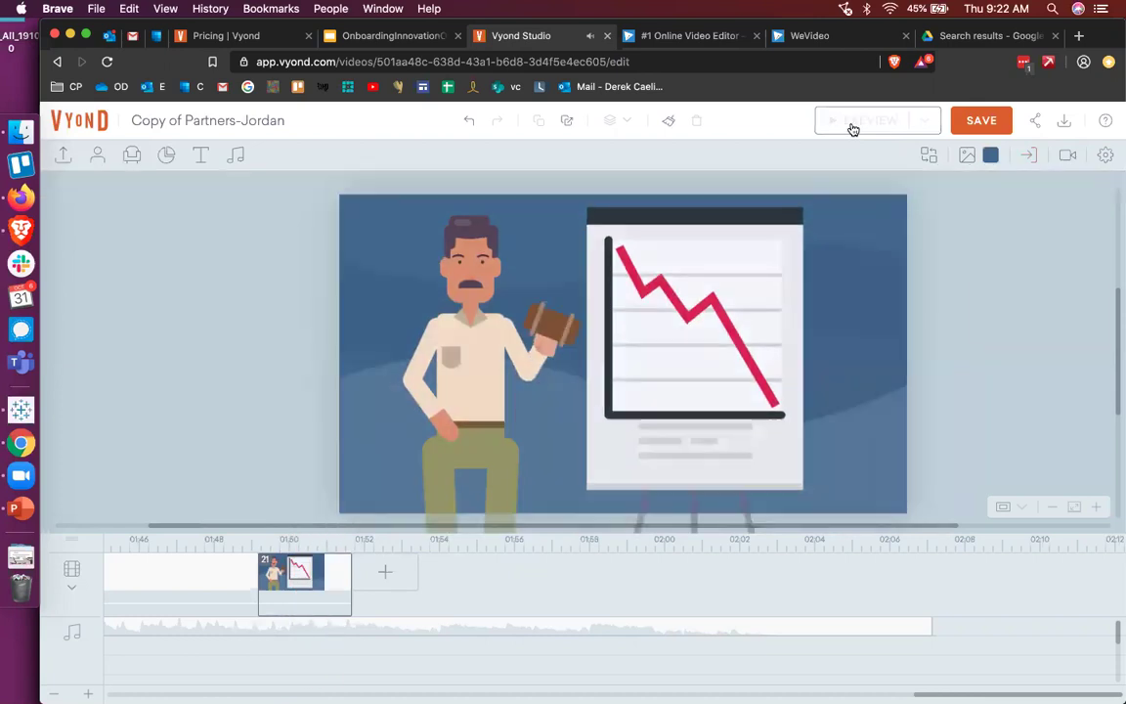
{"action": "left_click", "coordinate": [468, 313]}
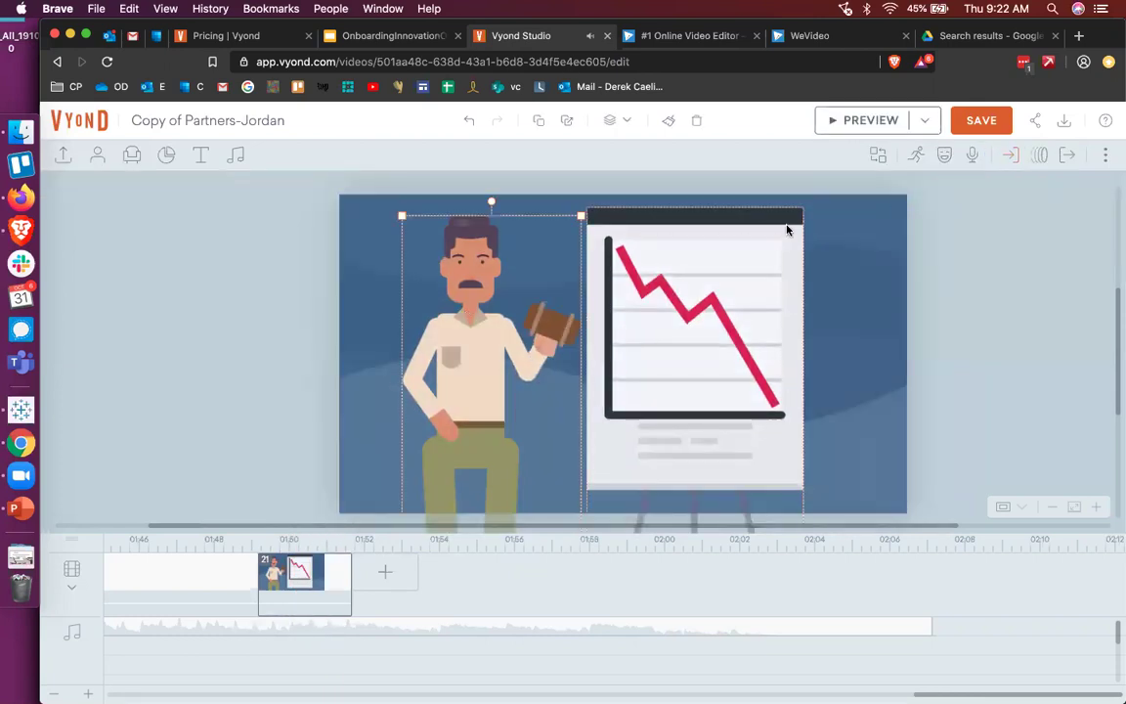
{"action": "left_click", "coordinate": [917, 159]}
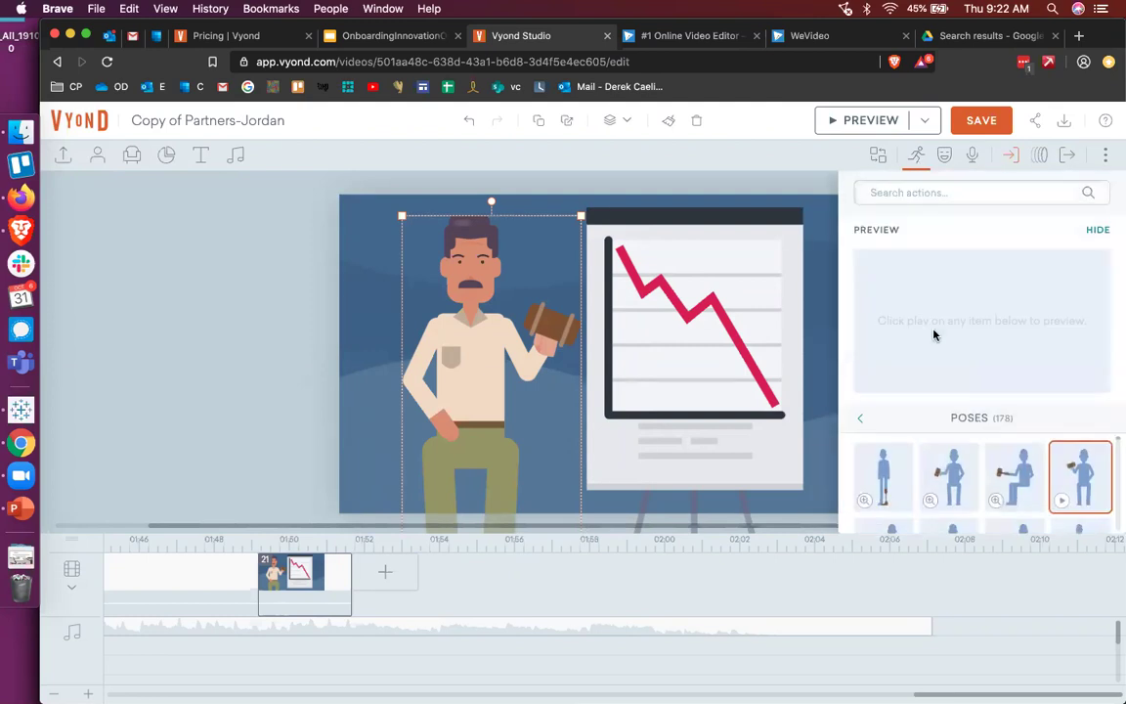
{"action": "left_click", "coordinate": [945, 194]}
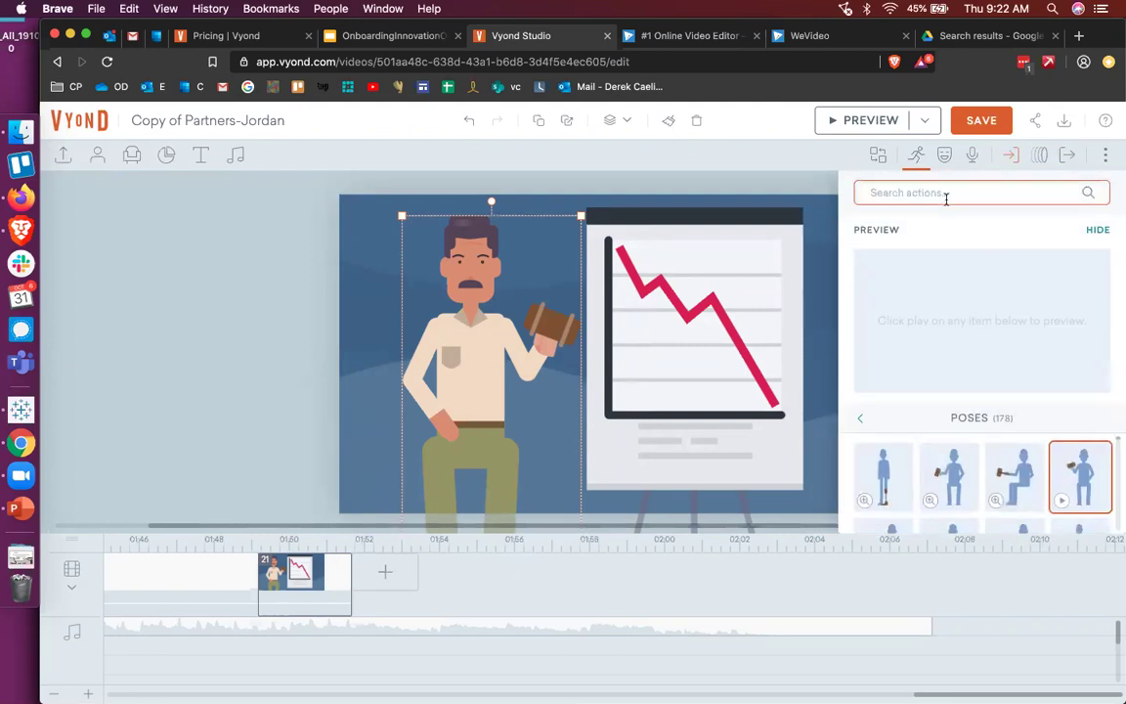
{"action": "type", "text": "hand"}
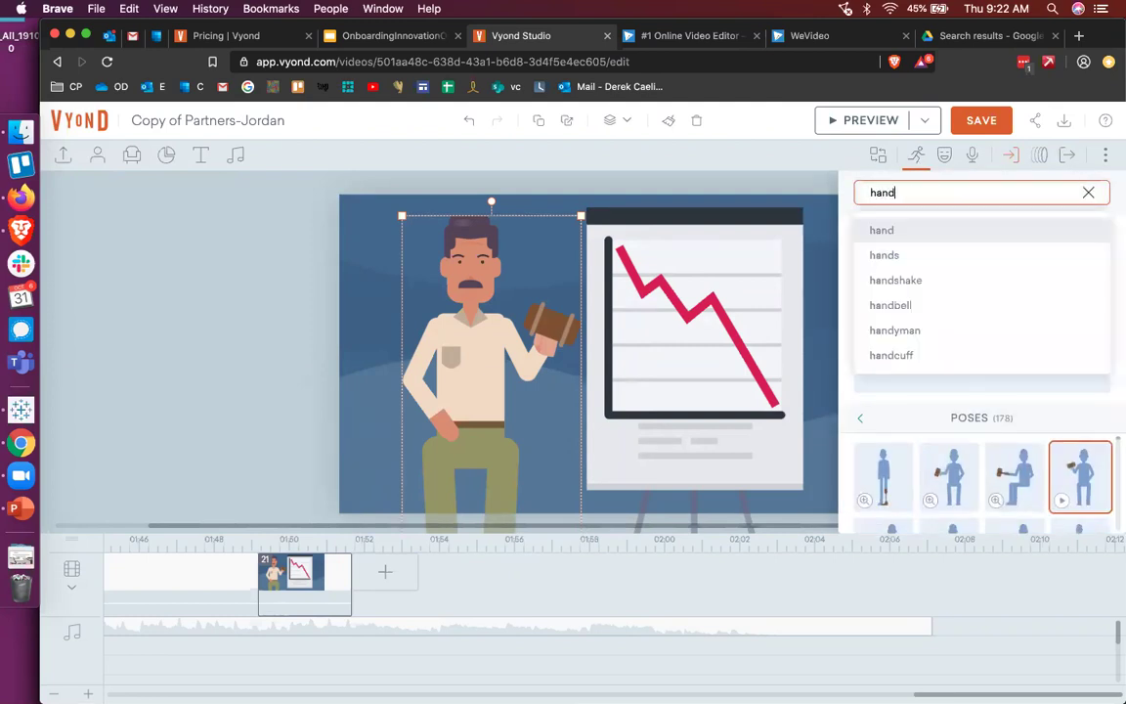
{"action": "left_click", "coordinate": [896, 280]}
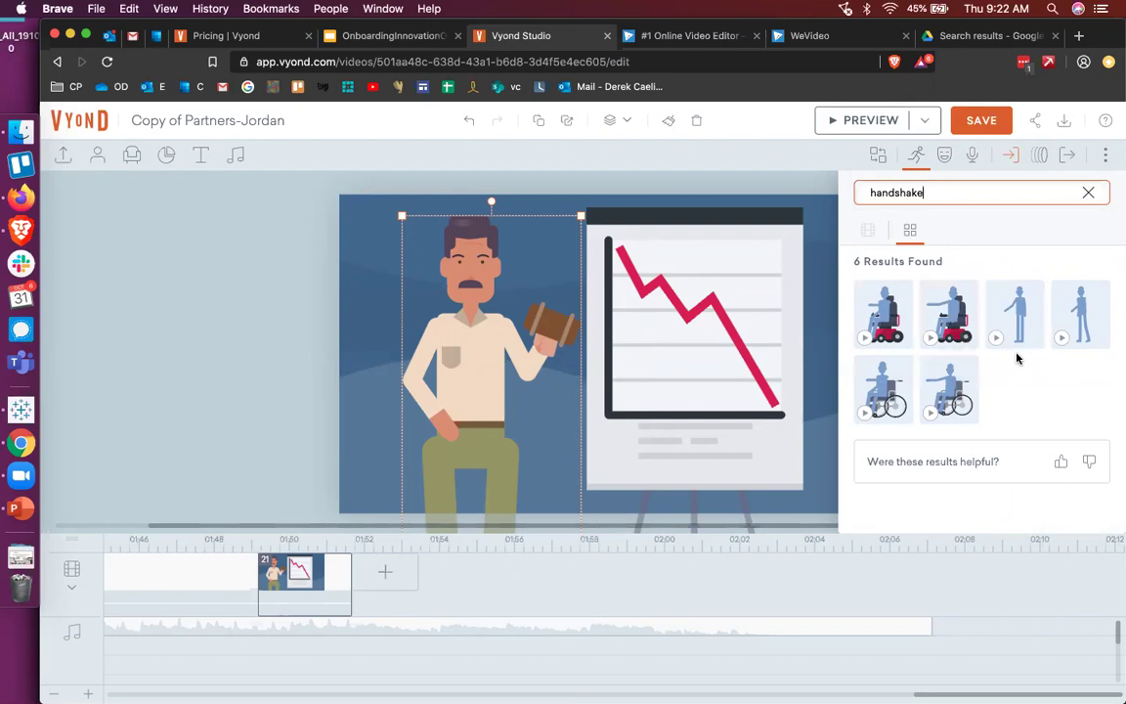
{"action": "left_click", "coordinate": [927, 220]}
{"action": "left_click", "coordinate": [928, 199]}
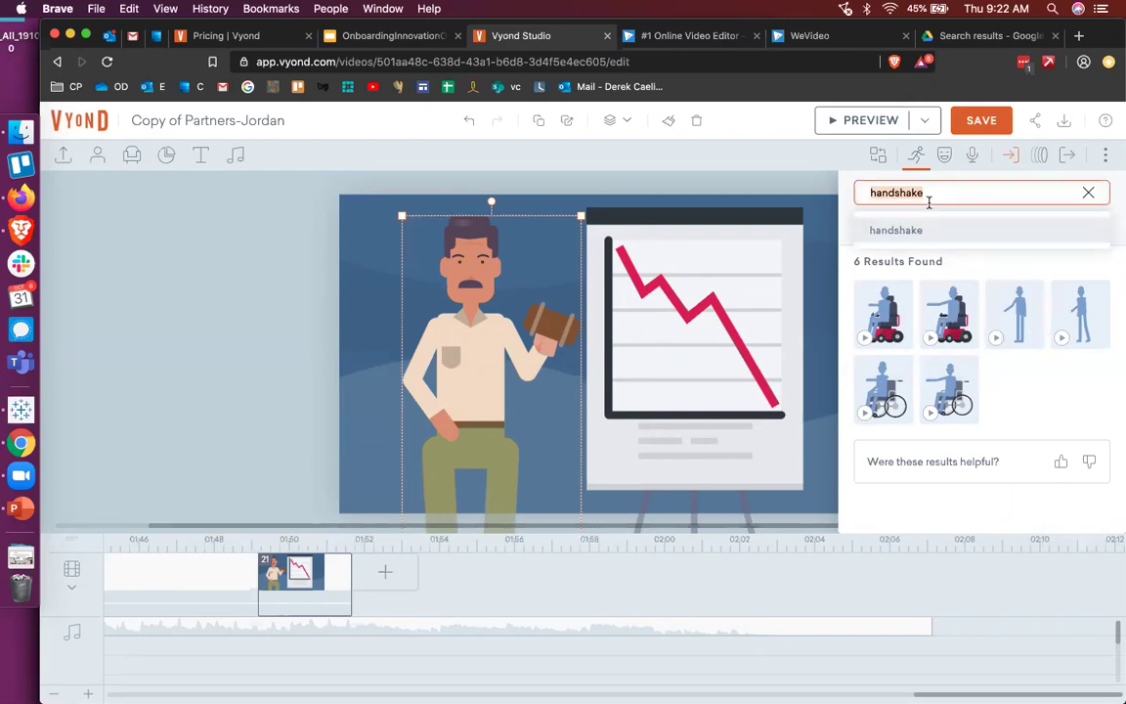
{"action": "type", "text": "wq"}
{"action": "key", "text": "BackSpace"}
{"action": "type", "text": "ave"}
{"action": "left_click", "coordinate": [920, 233]}
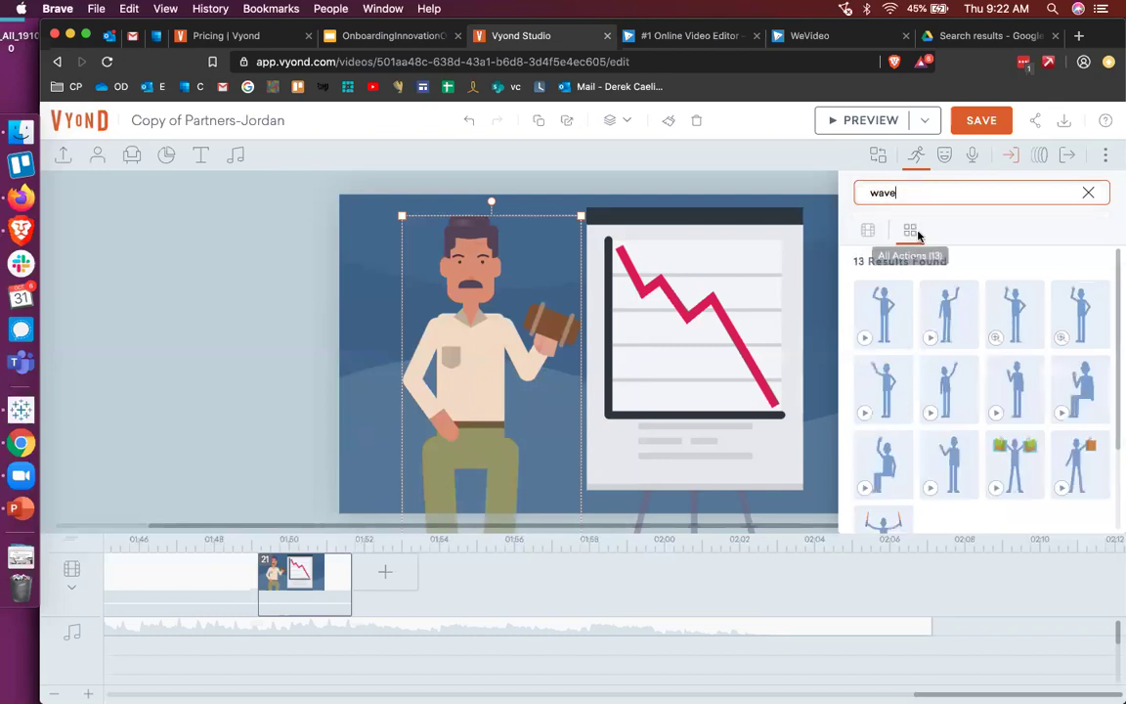
- Search actions for 'point', apply a pose pointing at the falling chart, and preview it
{"action": "key", "text": "super+a"}
{"action": "type", "text": "point"}
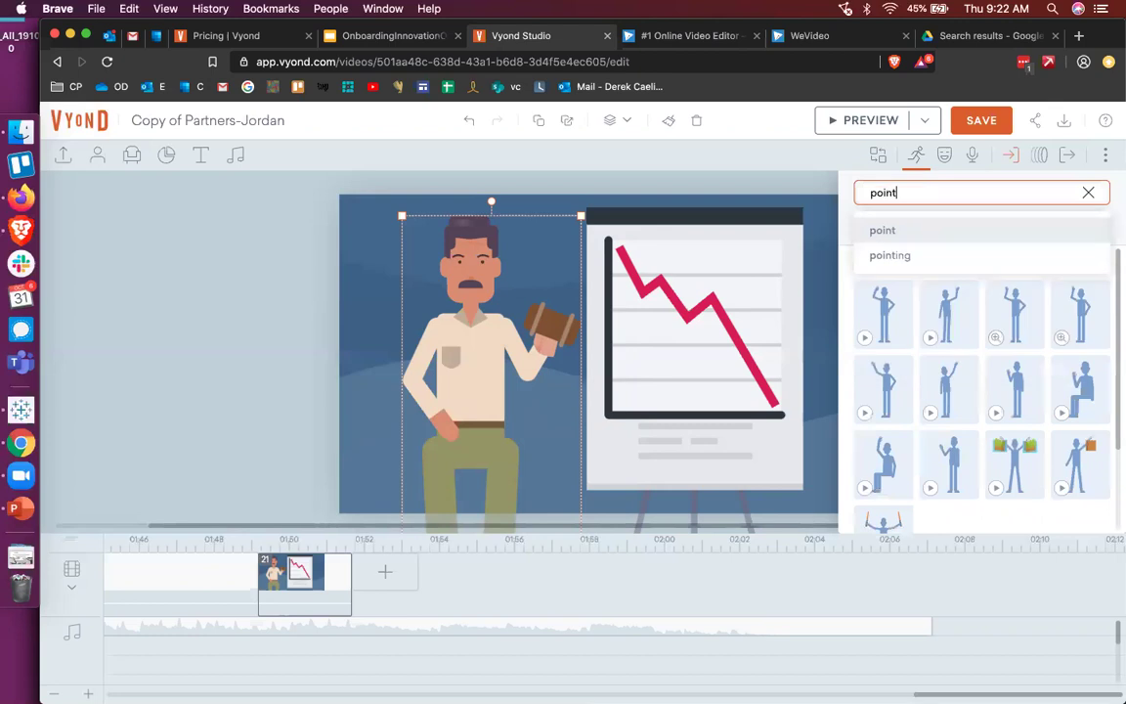
{"action": "key", "text": "Return"}
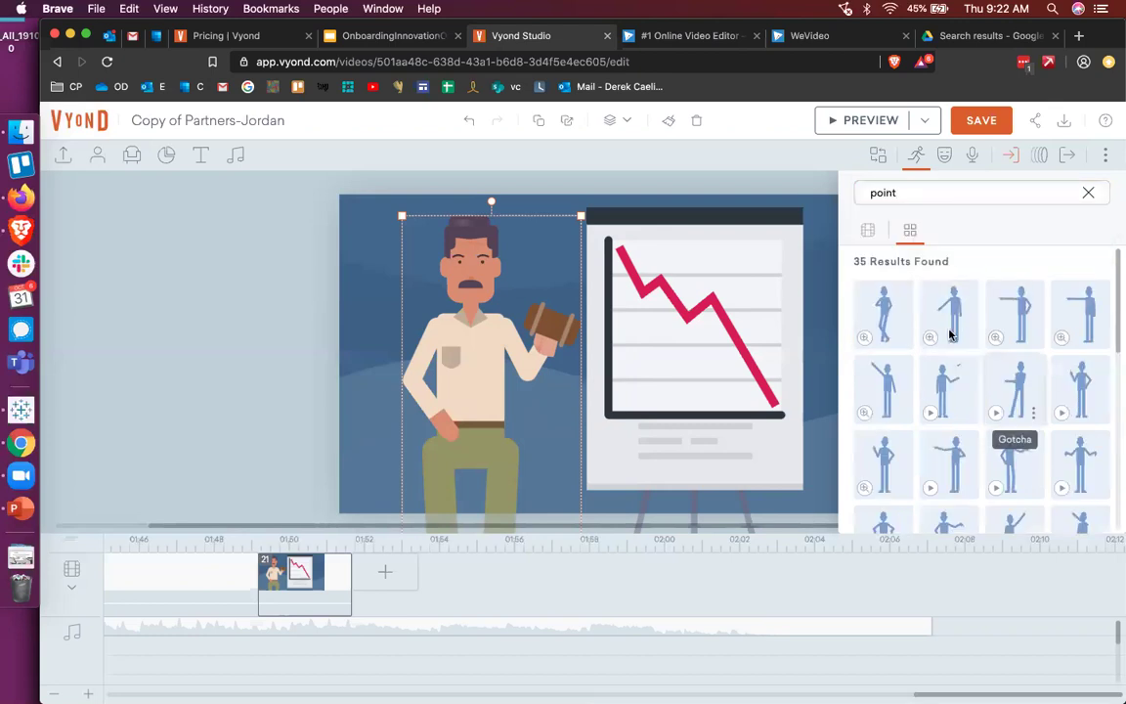
{"action": "left_click", "coordinate": [932, 414]}
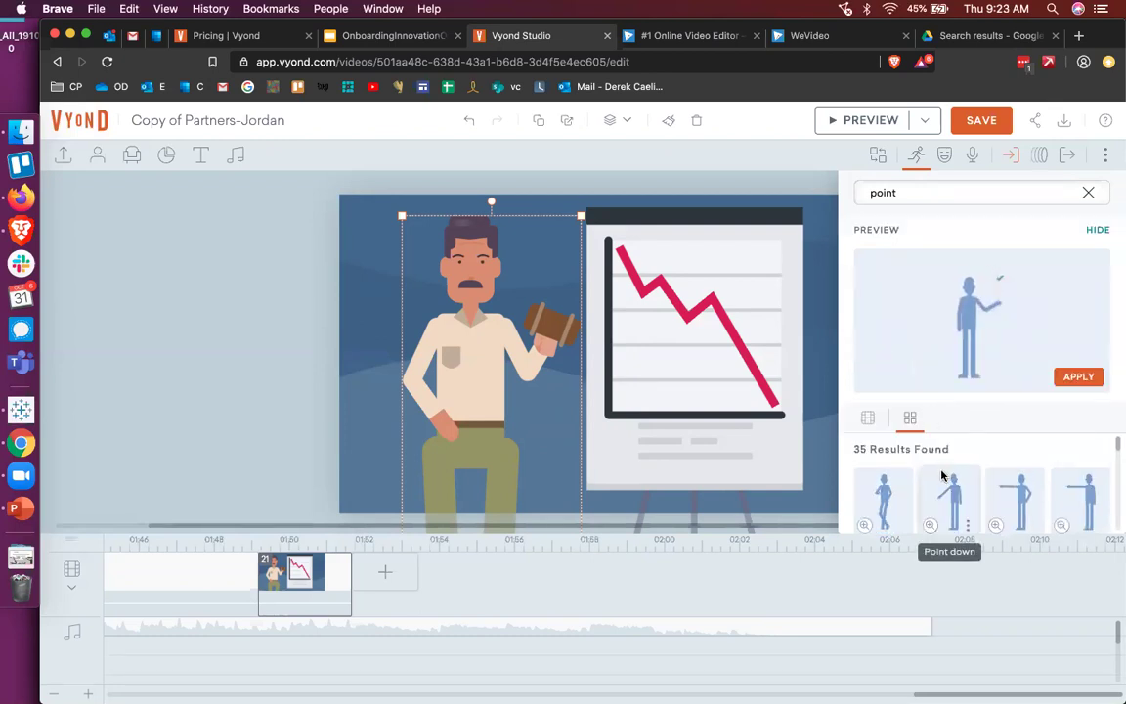
{"action": "scroll", "coordinate": [970, 471], "scroll_direction": "down", "scroll_amount": 2}
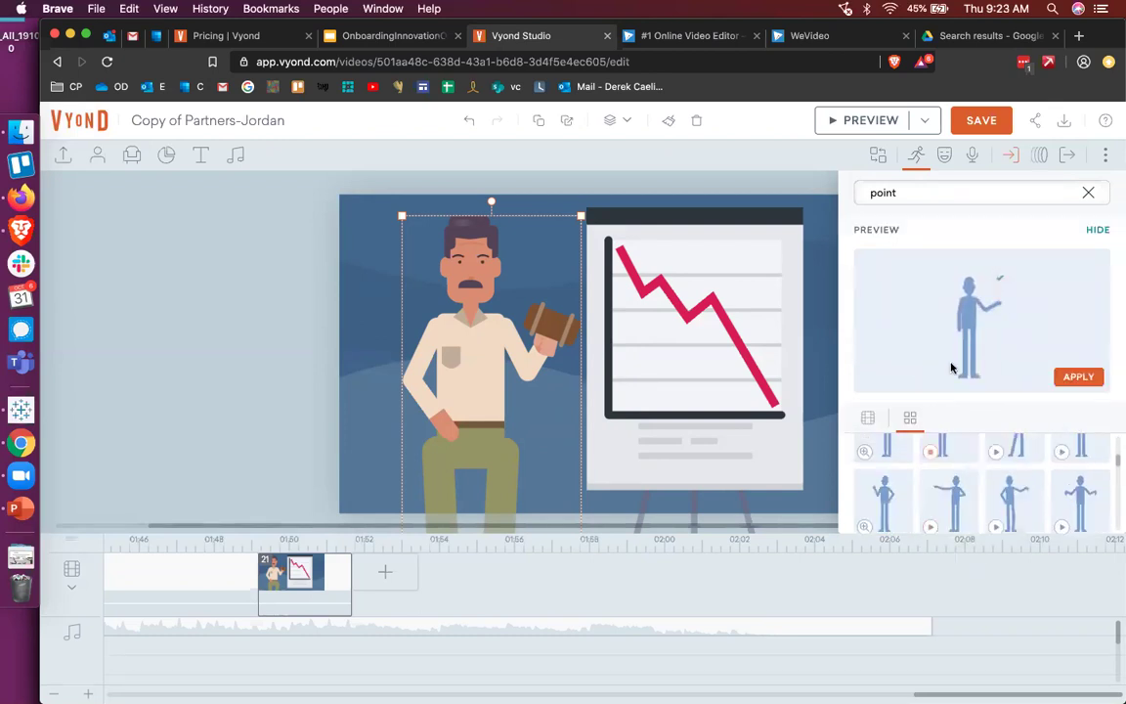
{"action": "left_click", "coordinate": [932, 495]}
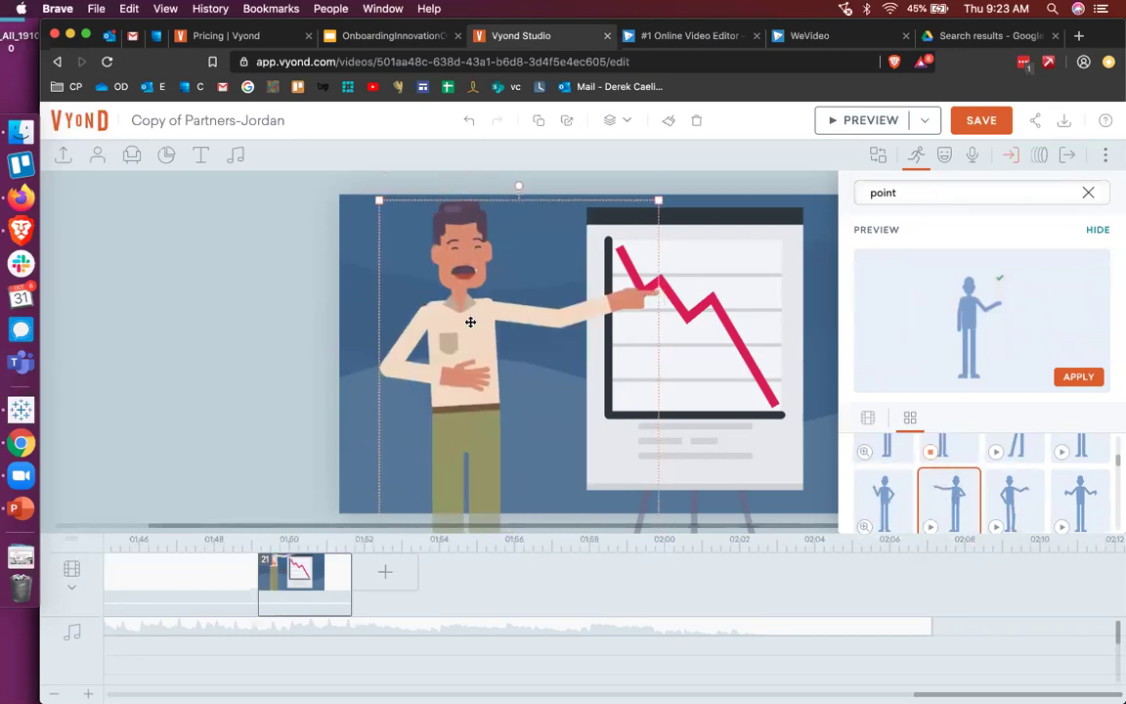
{"action": "left_click", "coordinate": [832, 132]}
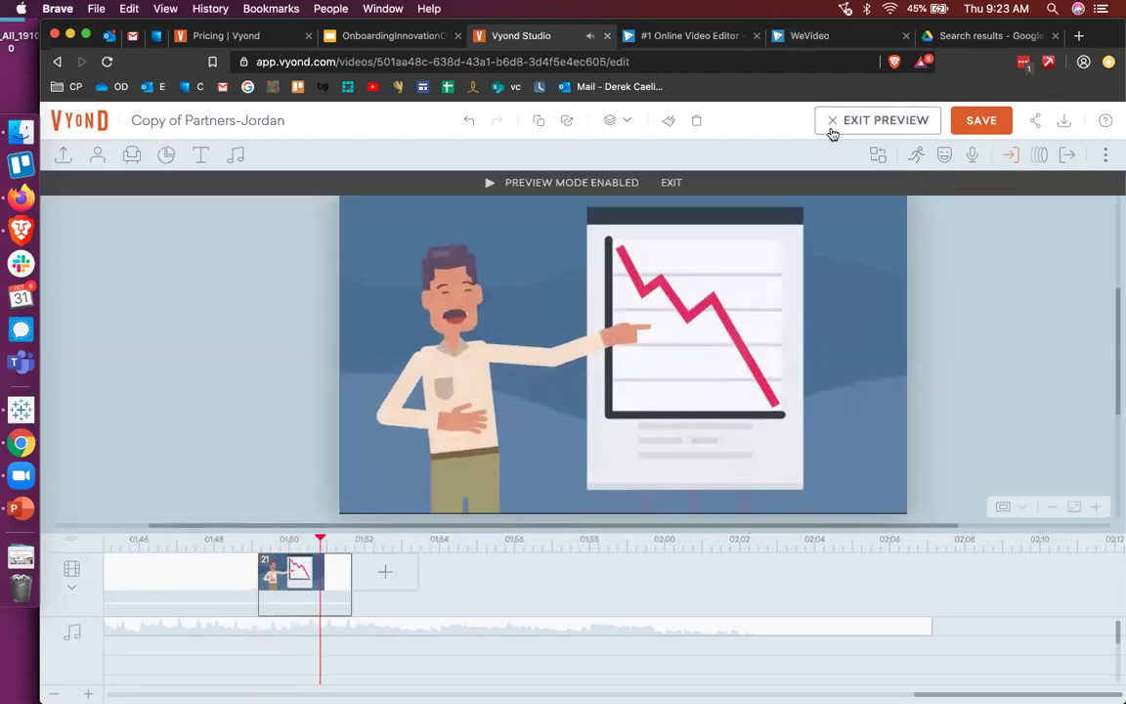
{"action": "left_click", "coordinate": [831, 133]}
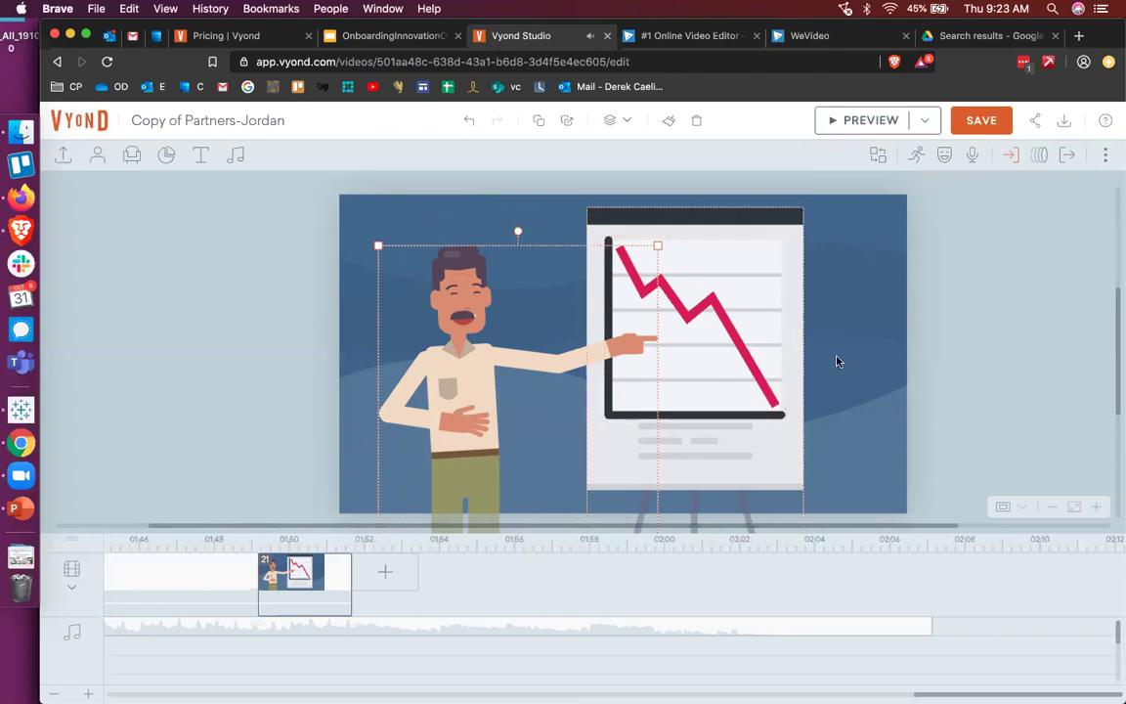
{"action": "left_click", "coordinate": [807, 344]}
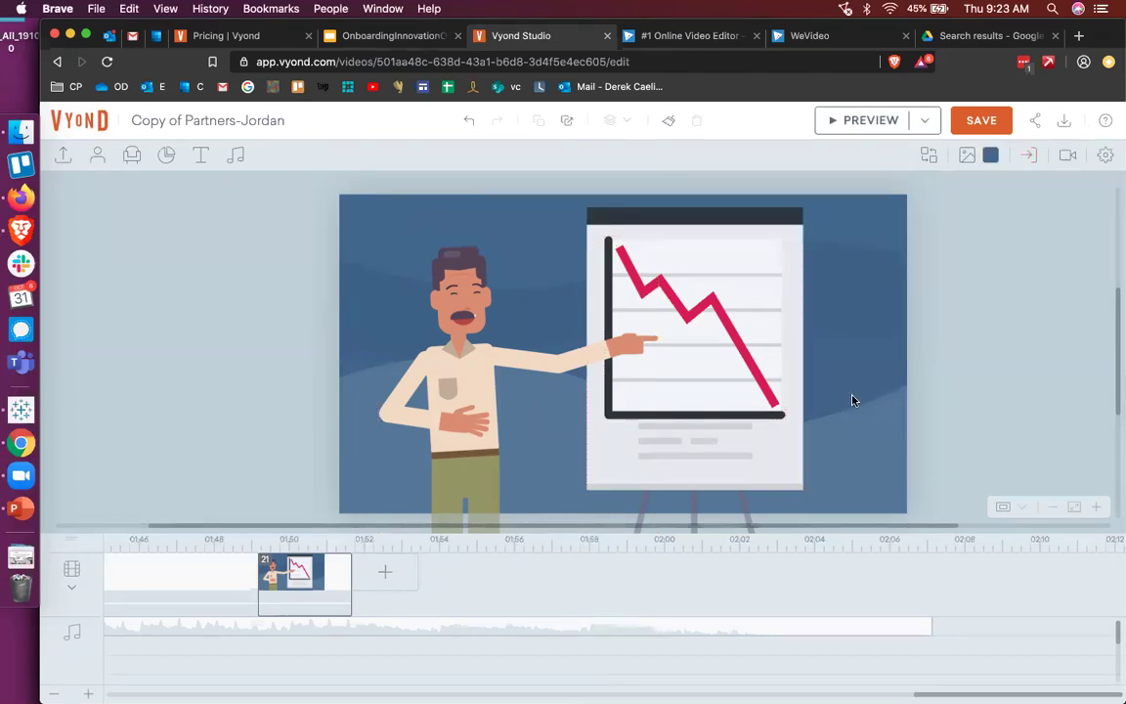
- Open the presenter's entrance effect list and preview the Pop effect twice
{"action": "left_click", "coordinate": [442, 377]}
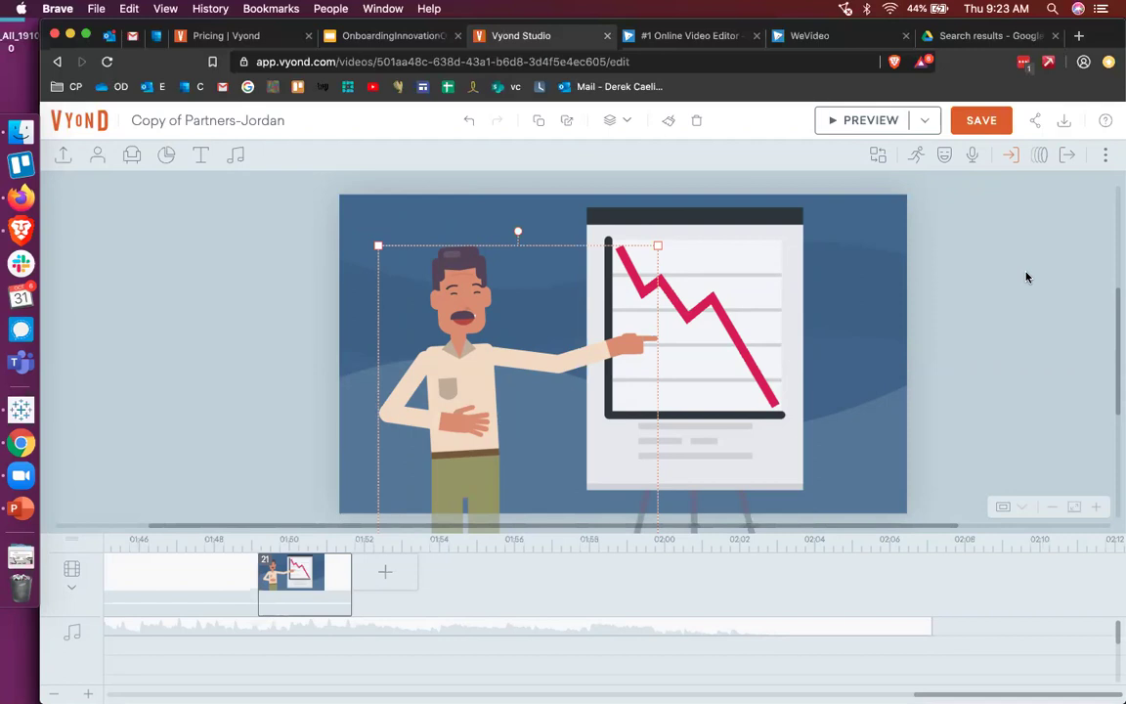
{"action": "left_click", "coordinate": [1015, 157]}
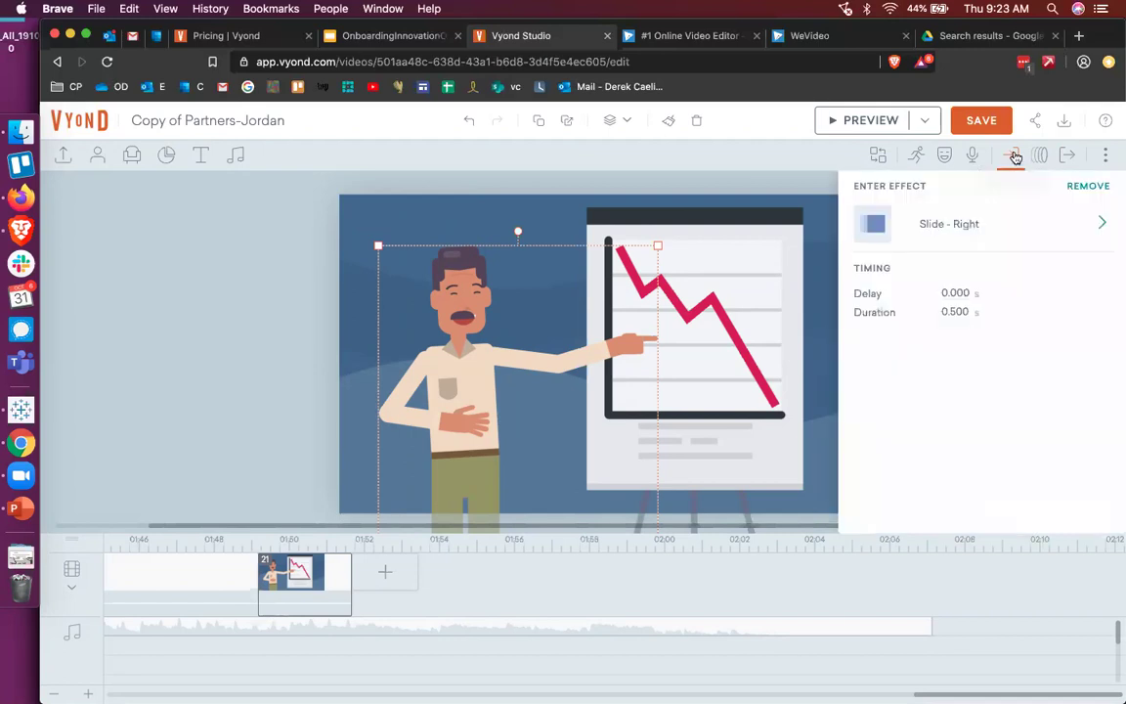
{"action": "left_click", "coordinate": [986, 233]}
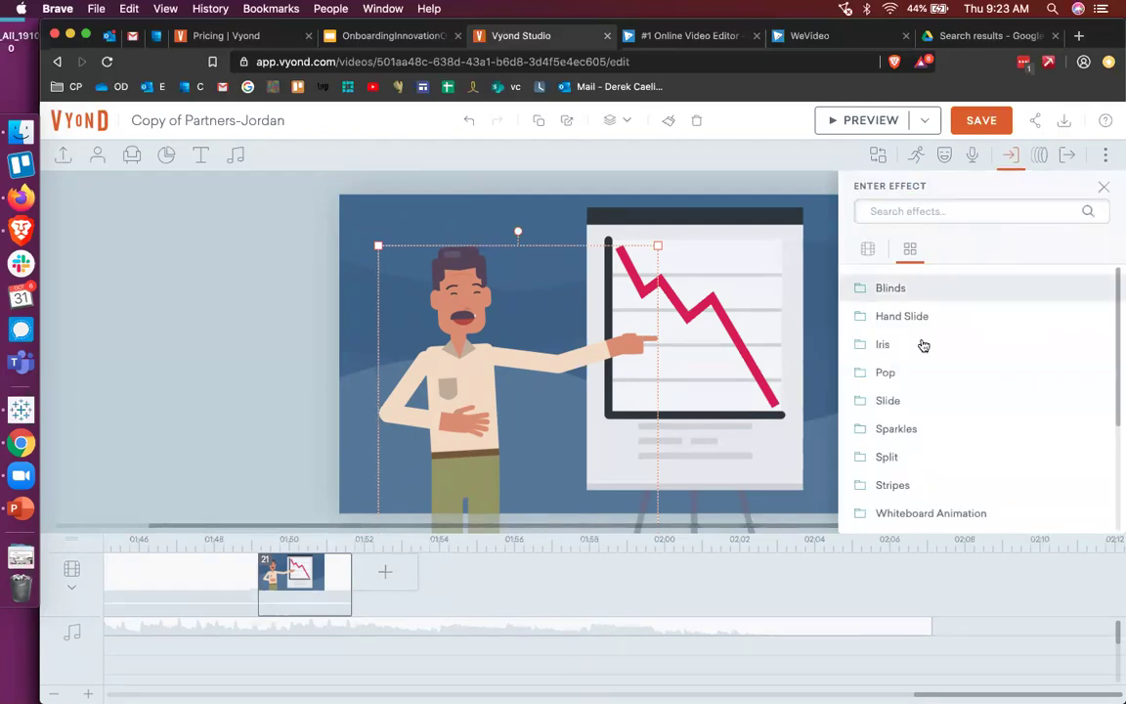
{"action": "scroll", "coordinate": [919, 352], "scroll_direction": "down", "scroll_amount": 1}
{"action": "left_click", "coordinate": [916, 326]}
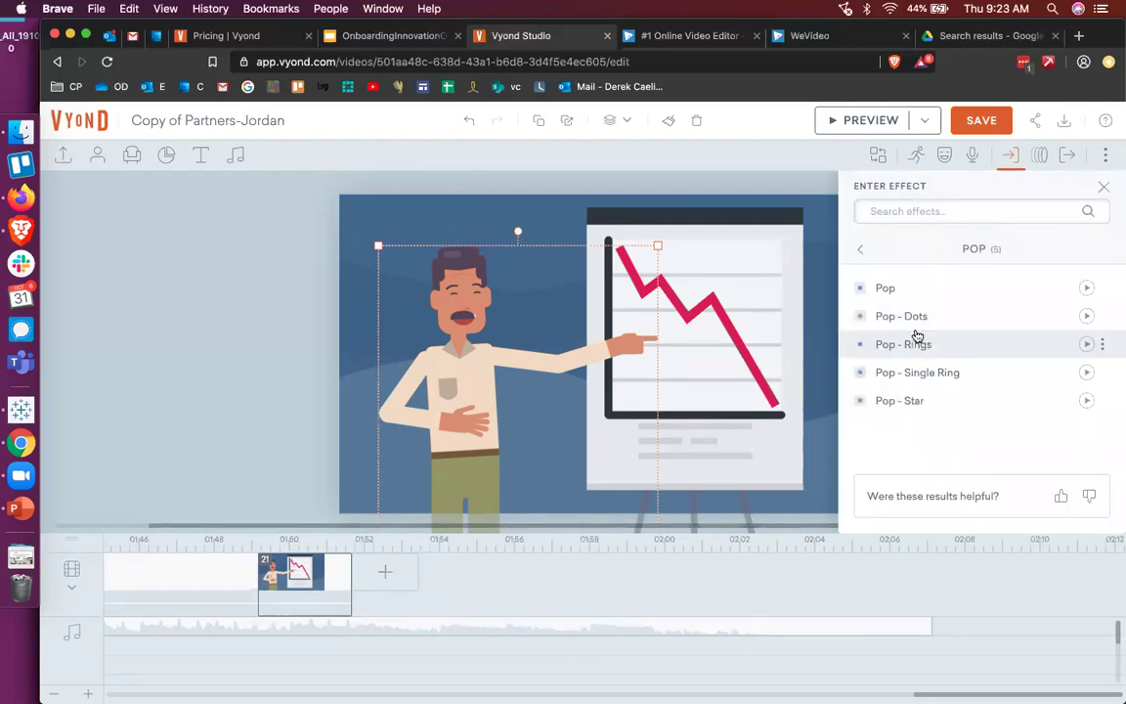
{"action": "left_click", "coordinate": [1085, 287]}
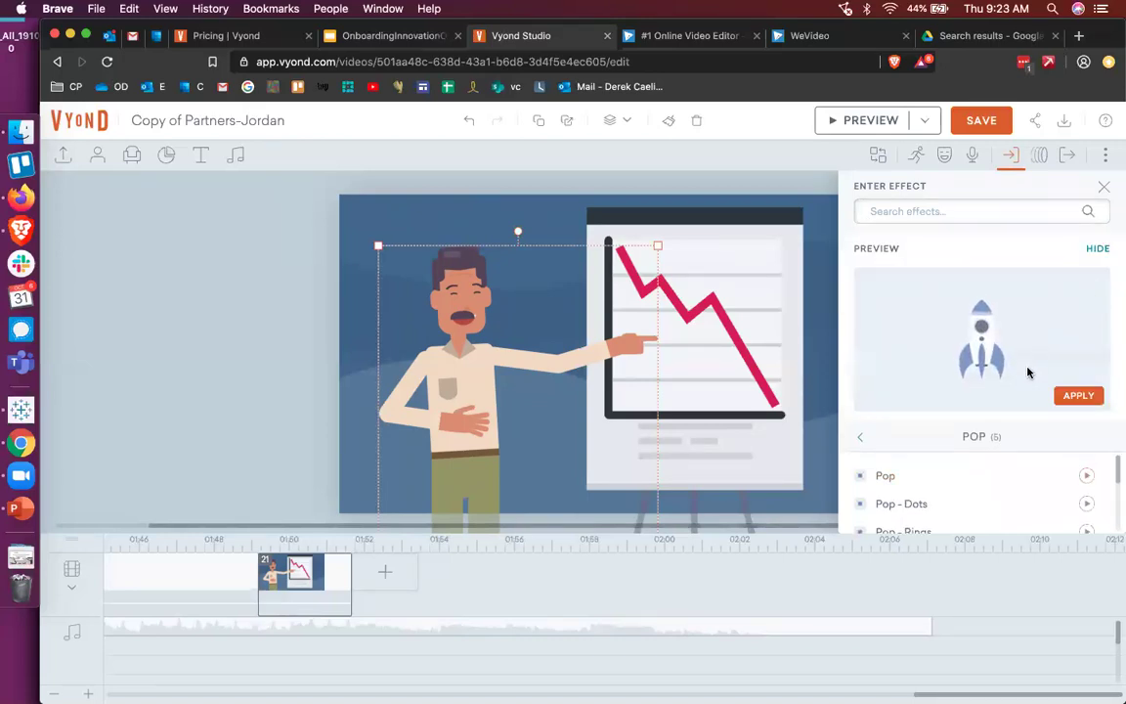
{"action": "left_click", "coordinate": [1085, 479]}
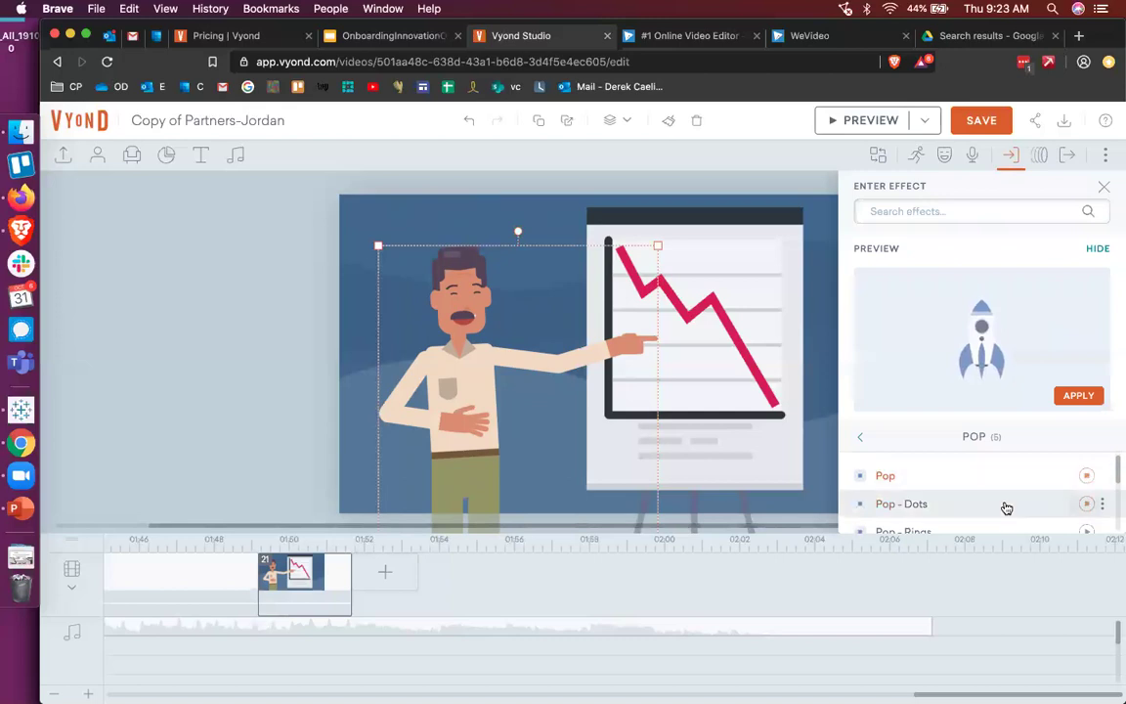
- Browse the Stripes category and preview the Stripes - Blurry entrance effect
{"action": "scroll", "coordinate": [1005, 505], "scroll_direction": "down", "scroll_amount": 3}
{"action": "left_click", "coordinate": [862, 436]}
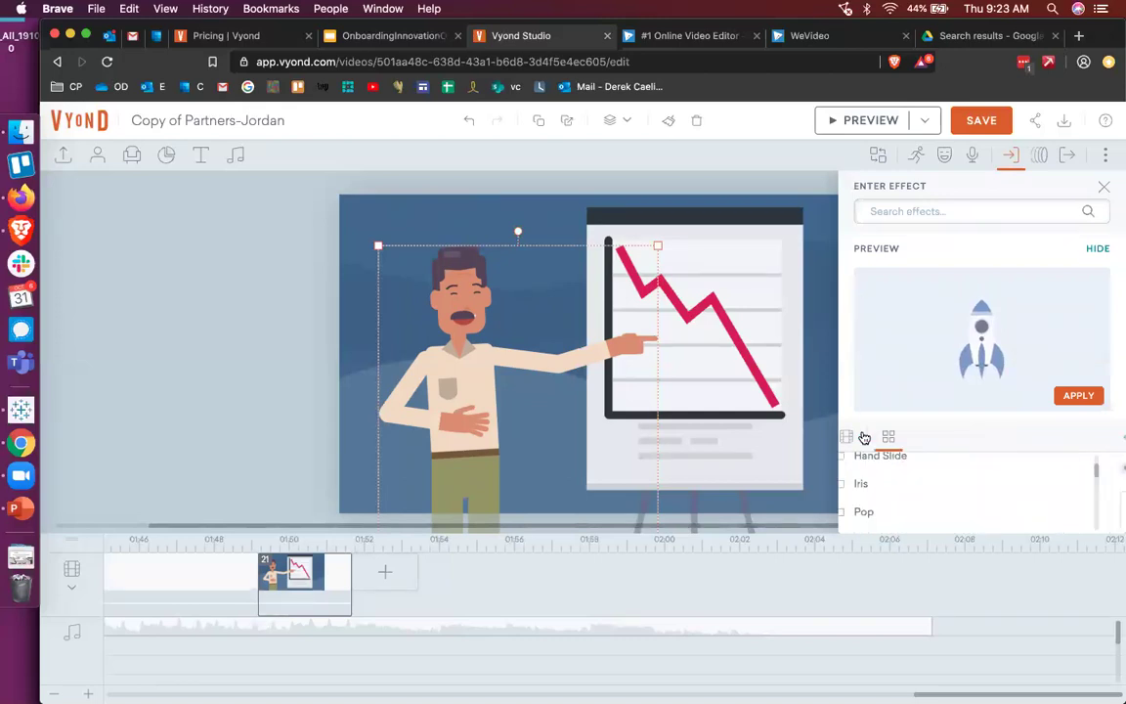
{"action": "scroll", "coordinate": [887, 477], "scroll_direction": "down", "scroll_amount": 5}
{"action": "left_click", "coordinate": [889, 476]}
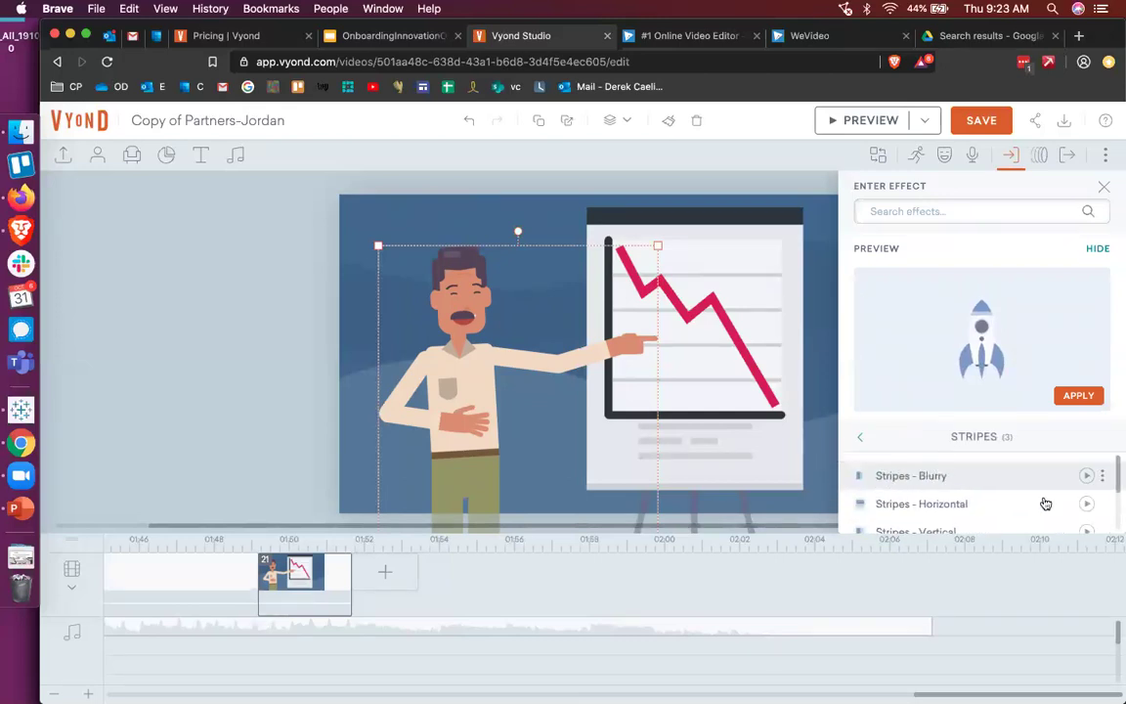
{"action": "left_click", "coordinate": [1088, 477]}
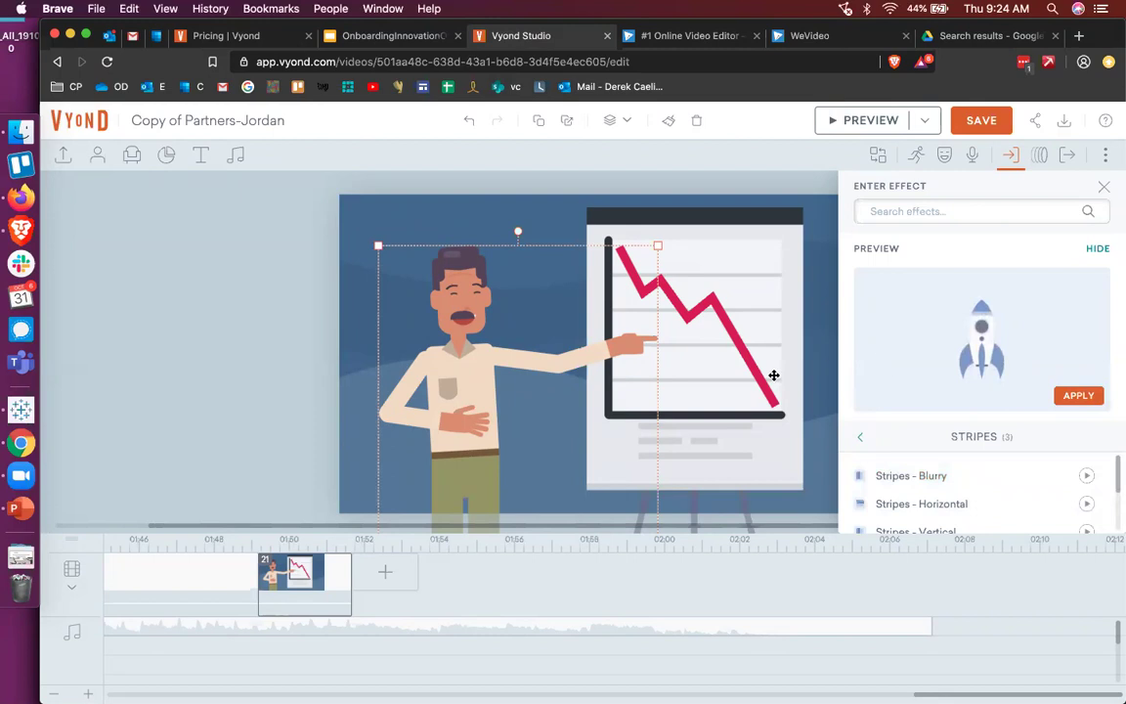
- Select the chart board and search its entrance effects for 'slide'
{"action": "left_click", "coordinate": [792, 445]}
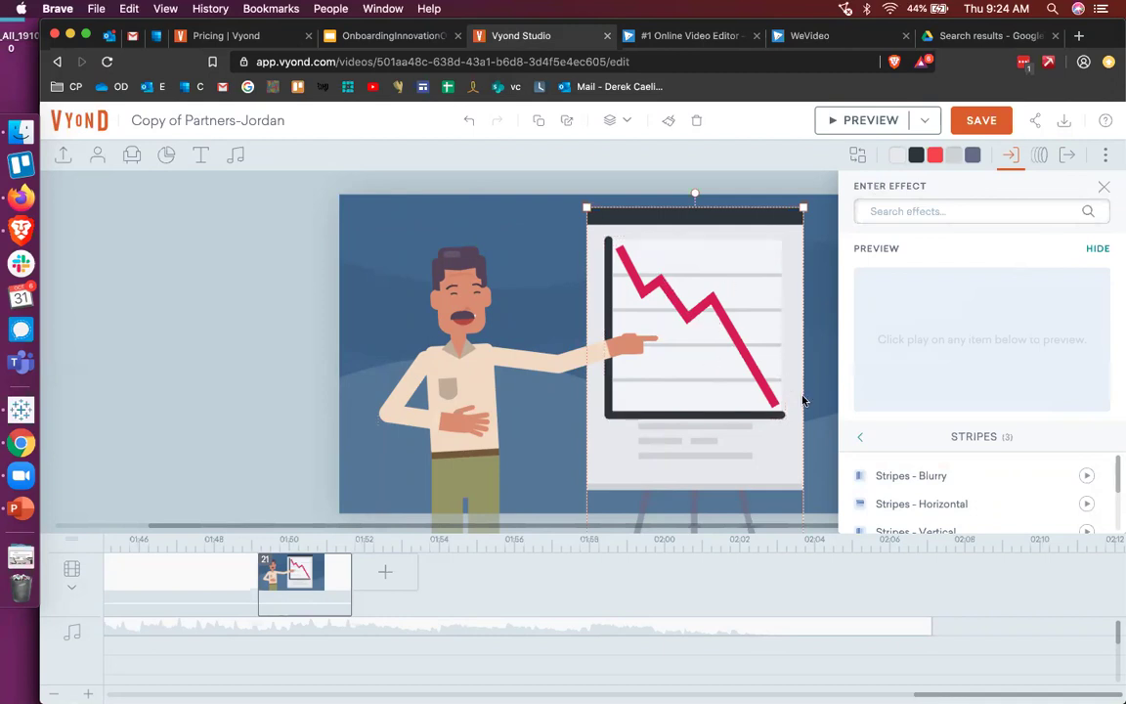
{"action": "left_click", "coordinate": [1009, 158]}
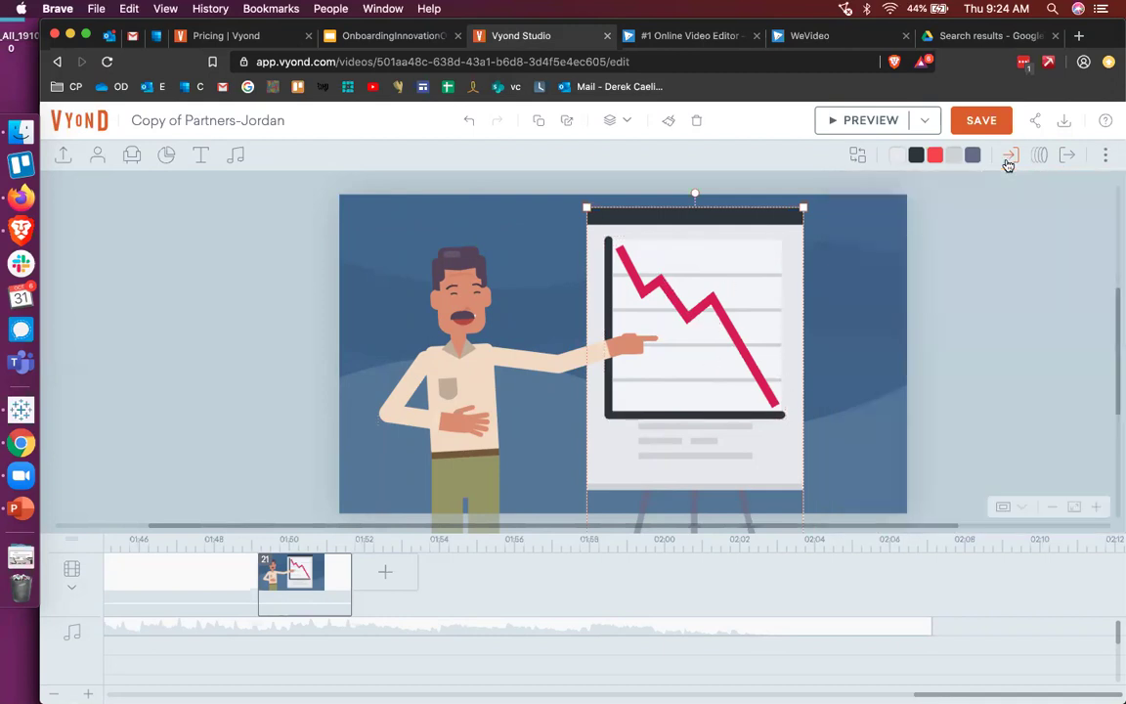
{"action": "left_click", "coordinate": [1008, 162]}
{"action": "left_click", "coordinate": [980, 234]}
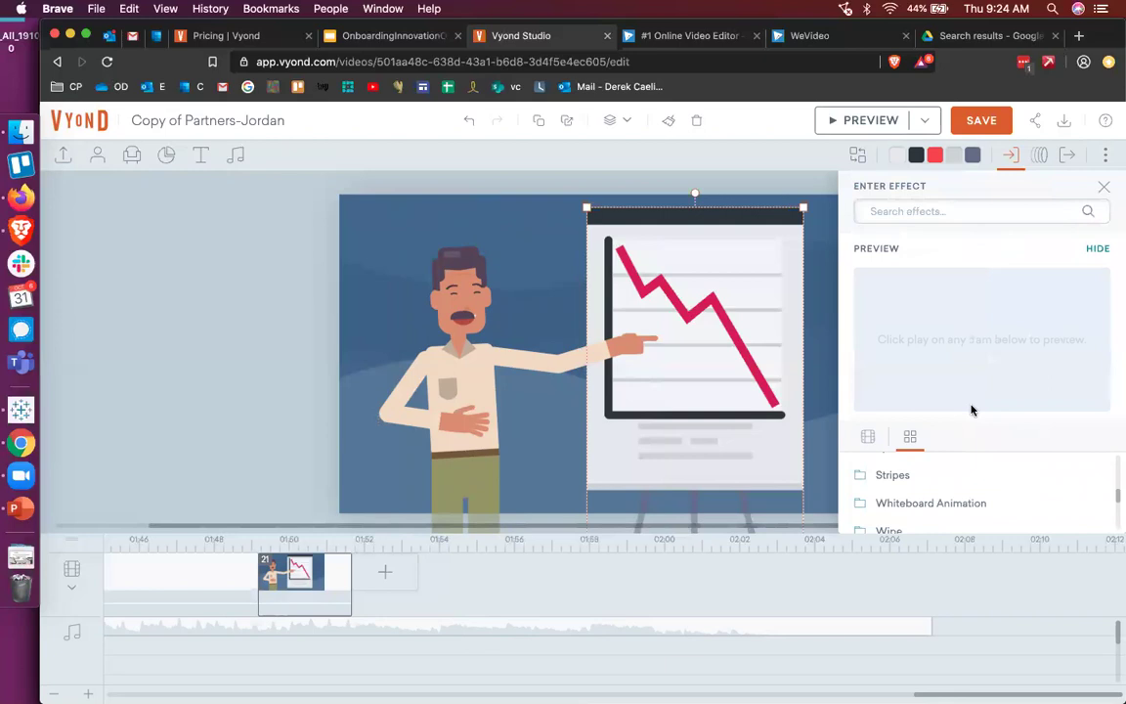
{"action": "scroll", "coordinate": [919, 460], "scroll_direction": "down", "scroll_amount": 2}
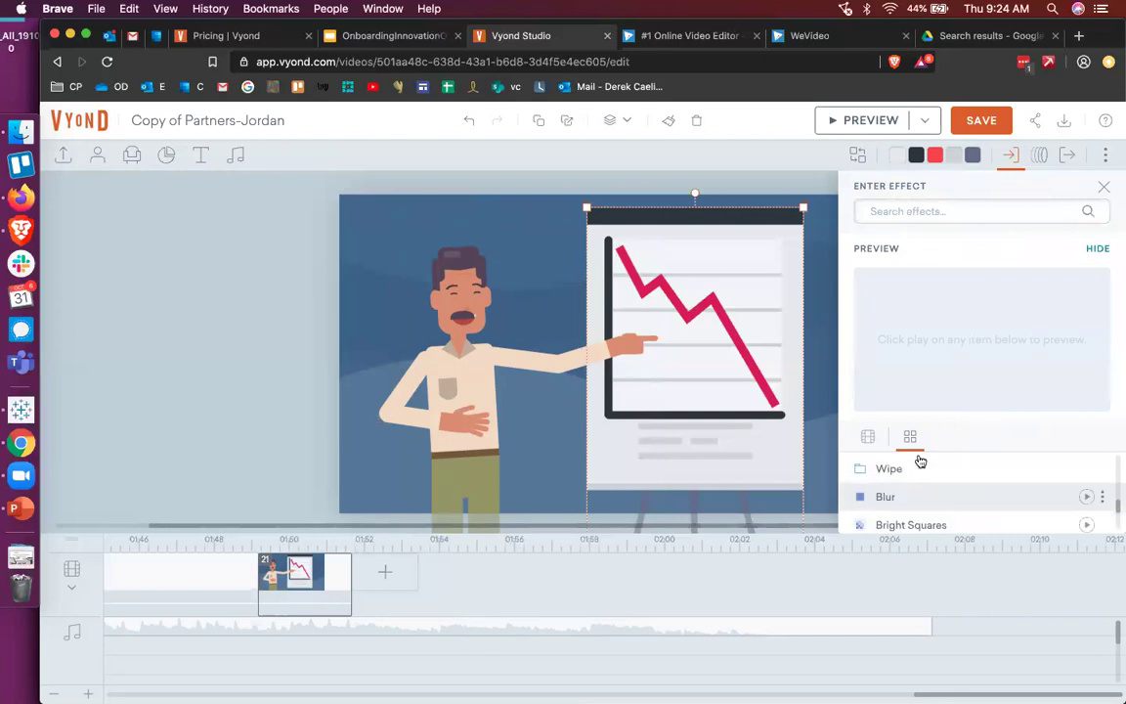
{"action": "left_click", "coordinate": [921, 203]}
{"action": "type", "text": "sk"}
{"action": "key", "text": "BackSpace"}
{"action": "type", "text": "lide"}
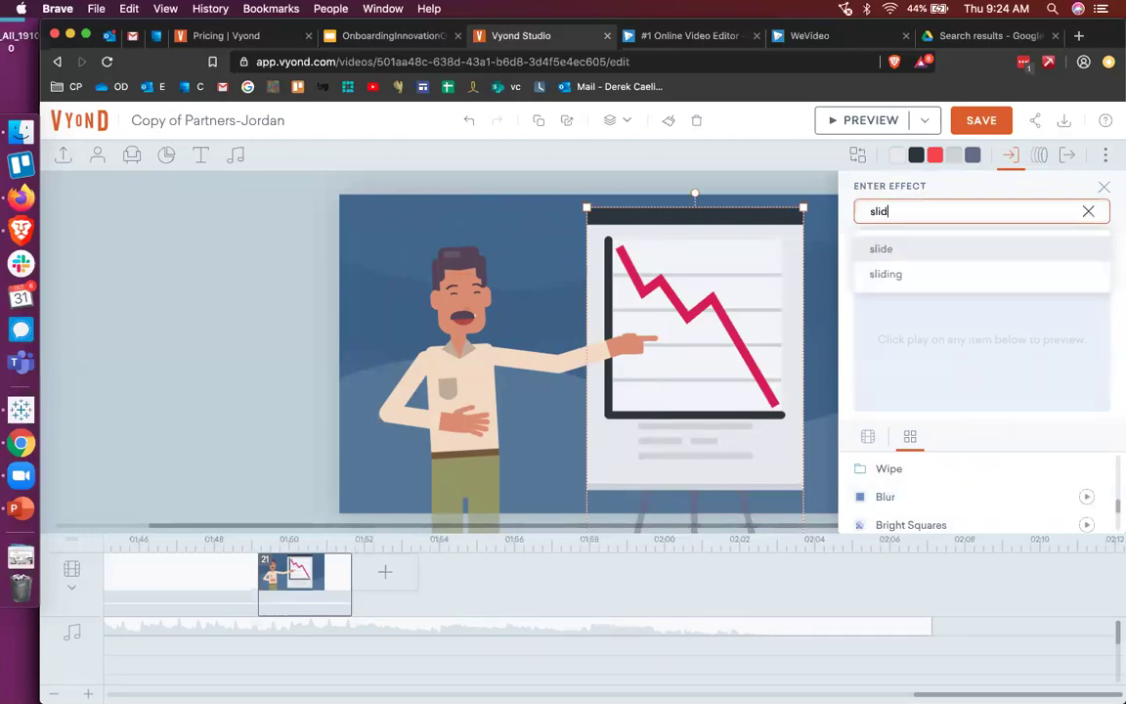
{"action": "left_click", "coordinate": [899, 252]}
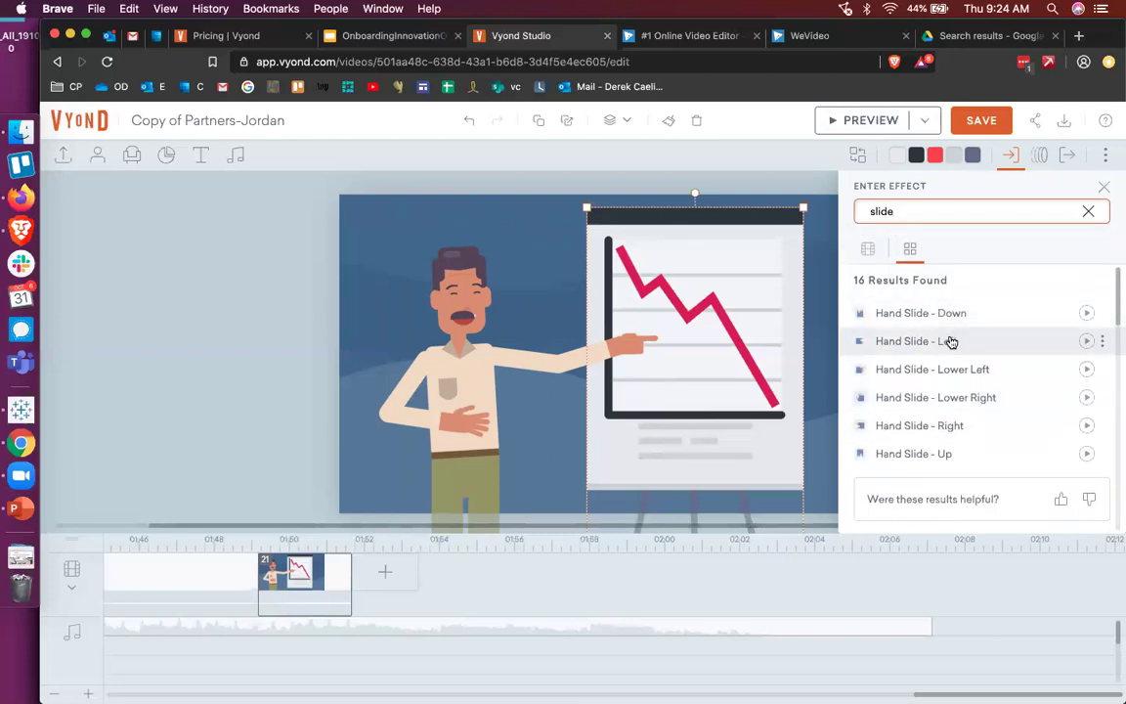
- Apply Hand Slide - Left to the chart, preview it, and check its 0.500 s timing
{"action": "left_click", "coordinate": [919, 341]}
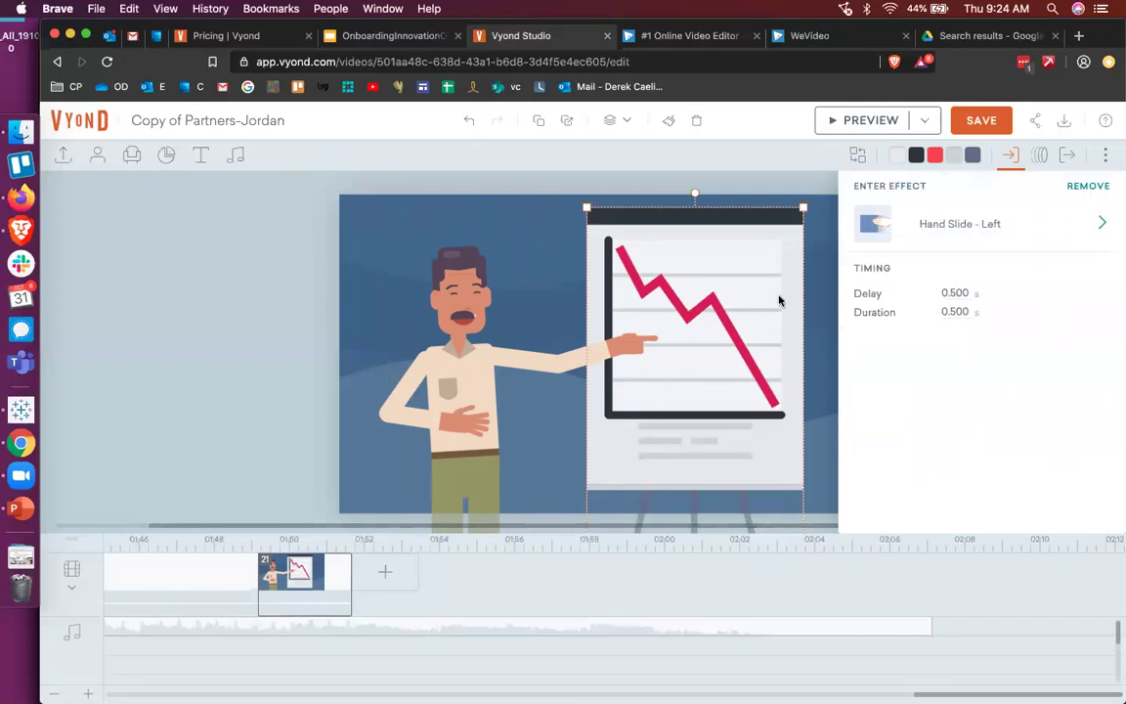
{"action": "left_click", "coordinate": [858, 121]}
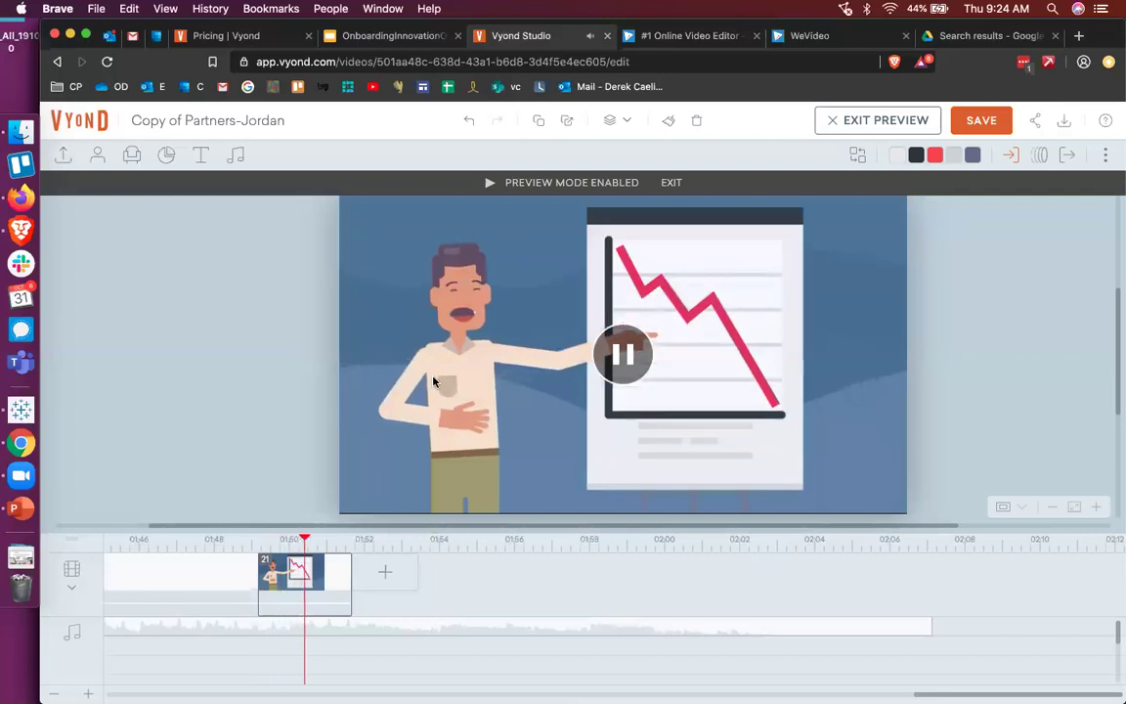
{"action": "left_click", "coordinate": [843, 125]}
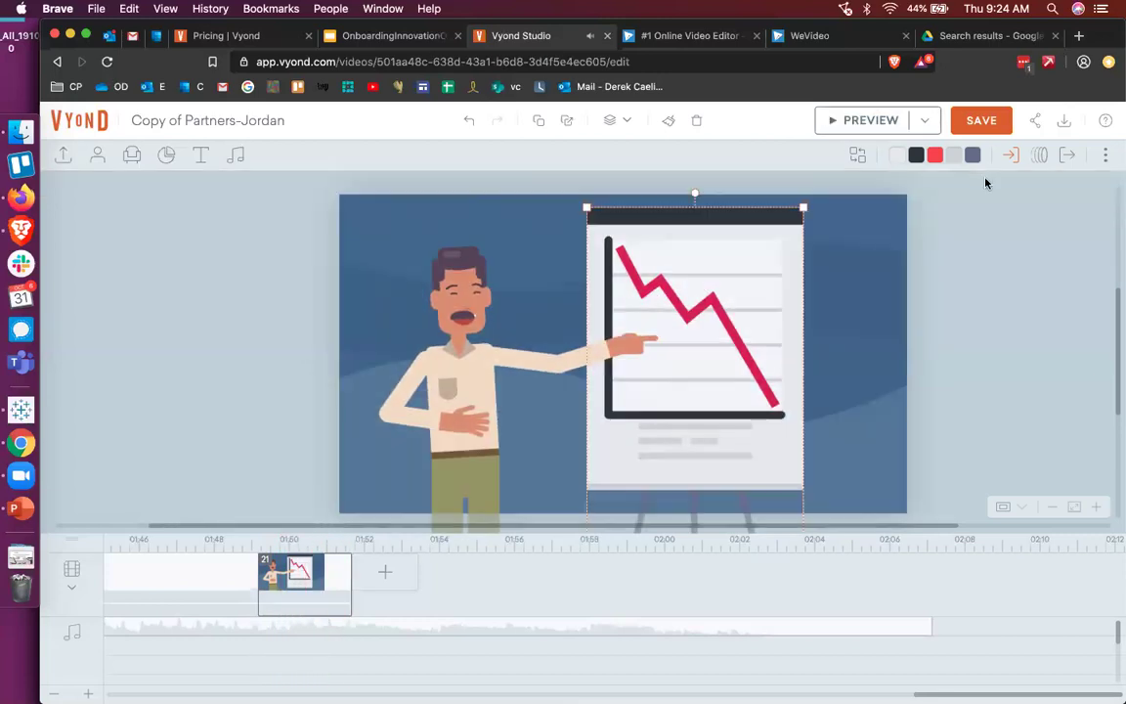
{"action": "left_click", "coordinate": [1009, 155]}
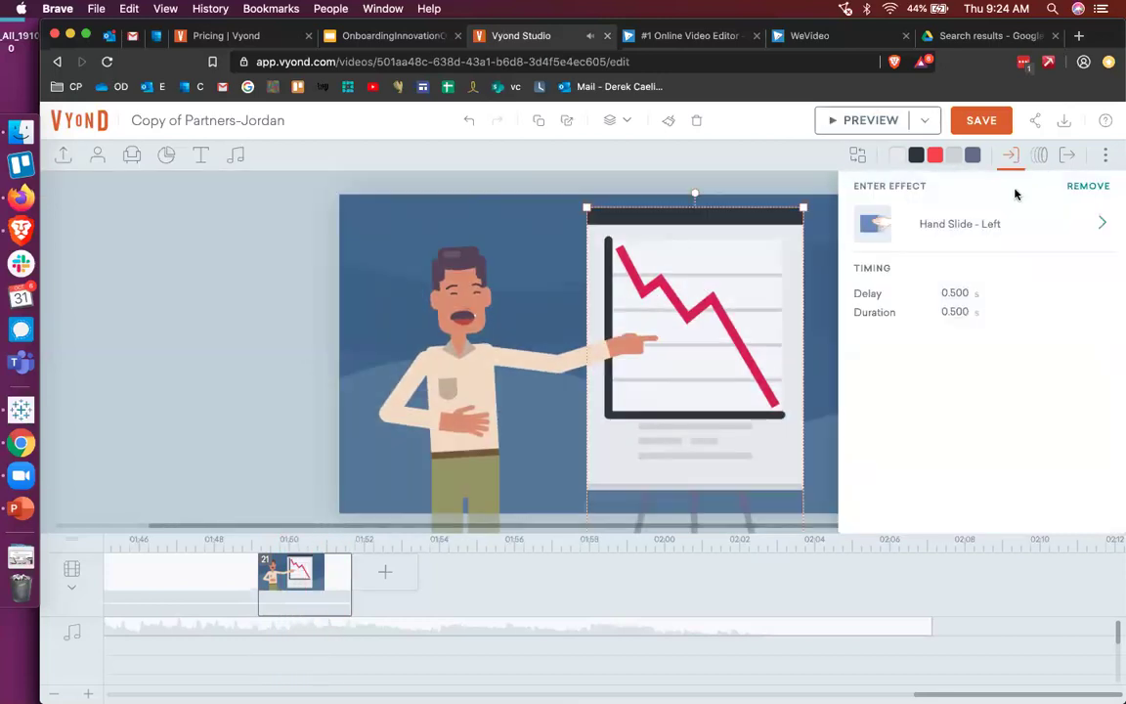
- Search the presenter's entrance effects for 'fade' and apply Fade
{"action": "left_click", "coordinate": [500, 329]}
{"action": "left_click", "coordinate": [990, 225]}
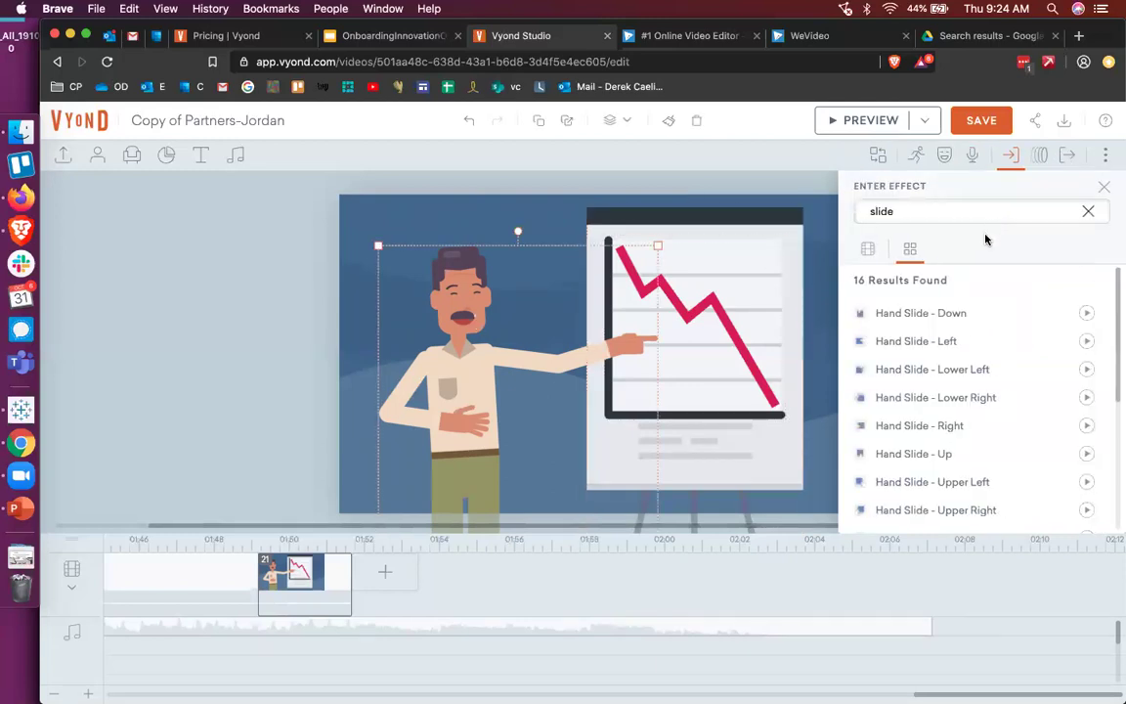
{"action": "scroll", "coordinate": [955, 445], "scroll_direction": "down", "scroll_amount": 1}
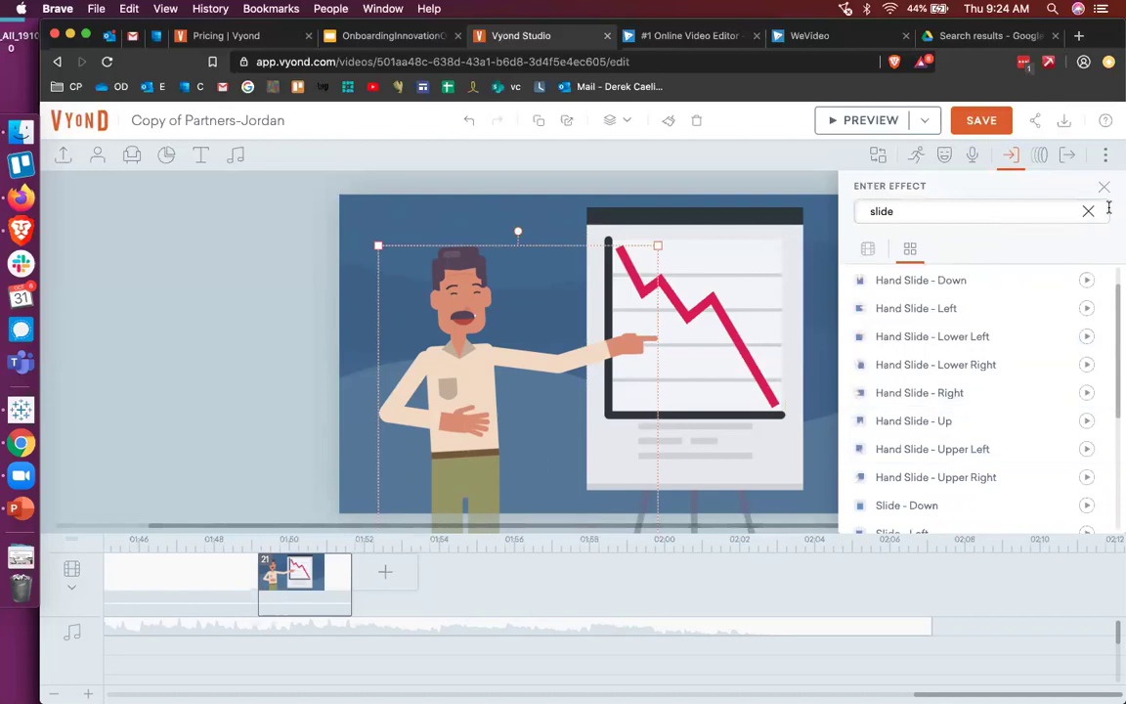
{"action": "left_click", "coordinate": [1044, 204]}
{"action": "type", "text": "fade"}
{"action": "key", "text": "Return"}
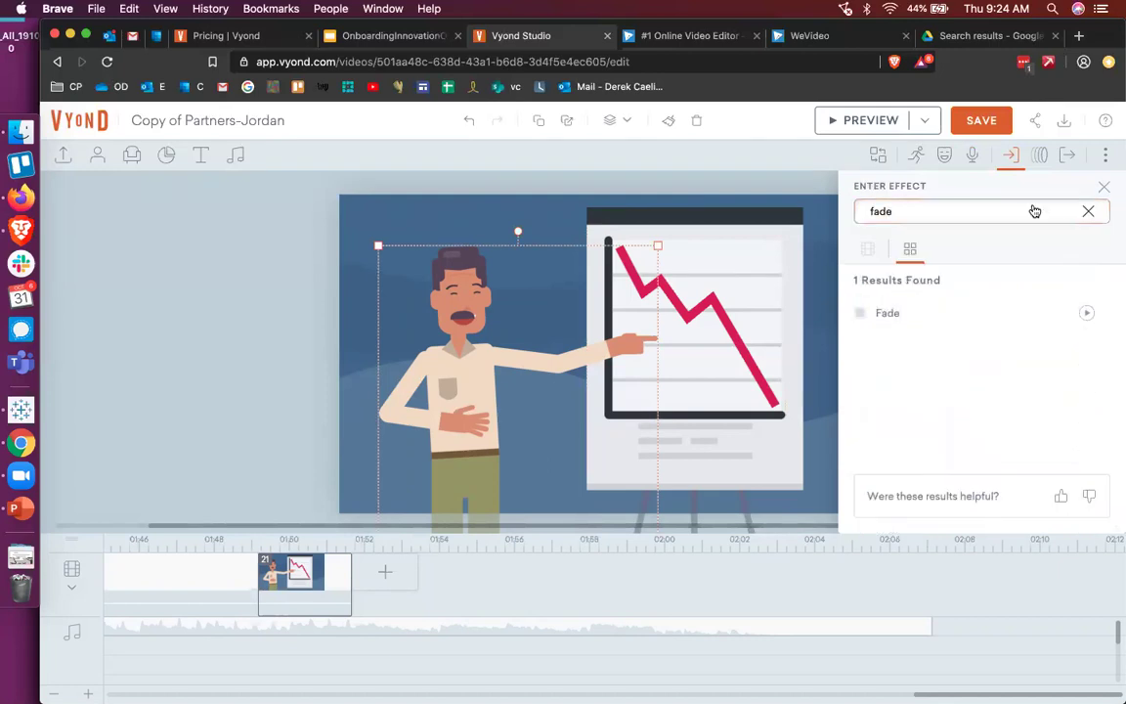
{"action": "left_click", "coordinate": [871, 314]}
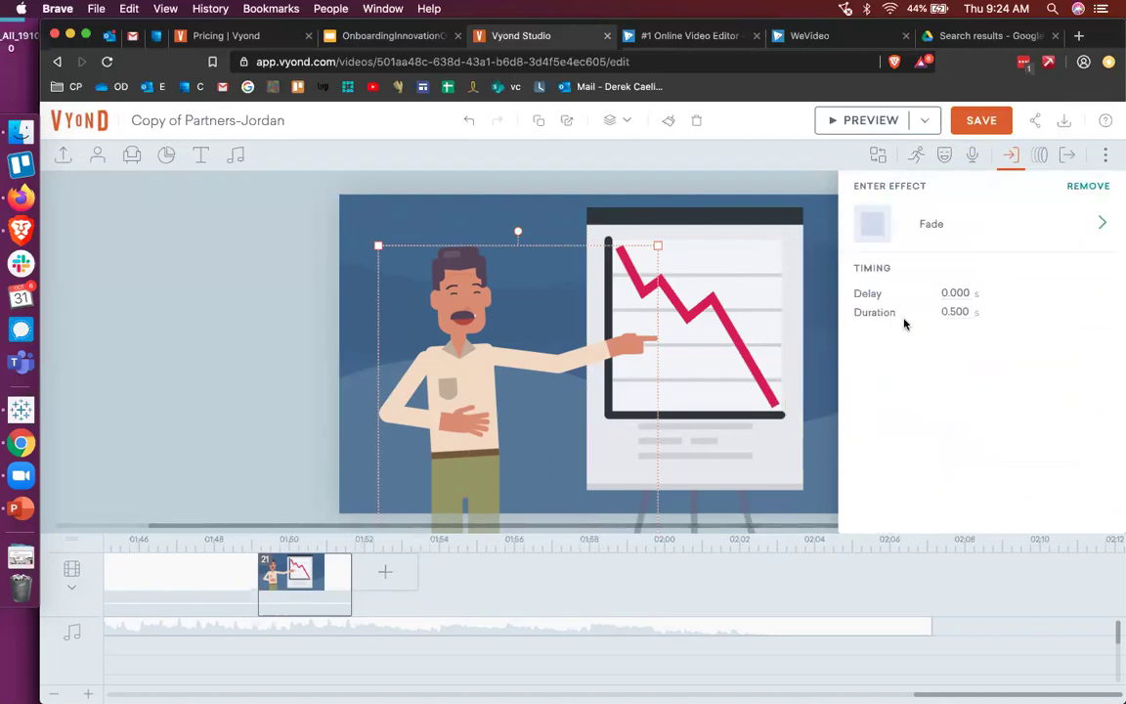
- Save the video and preview the scene
{"action": "left_click", "coordinate": [975, 118]}
{"action": "left_click", "coordinate": [856, 132]}
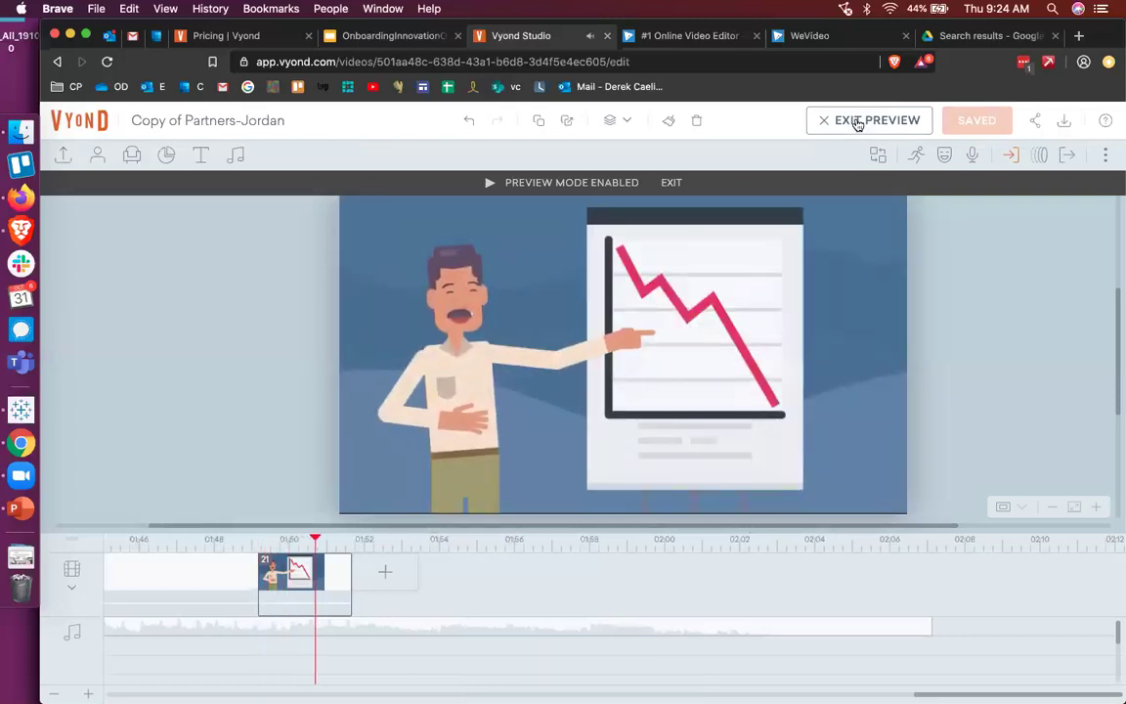
{"action": "left_click", "coordinate": [857, 122]}
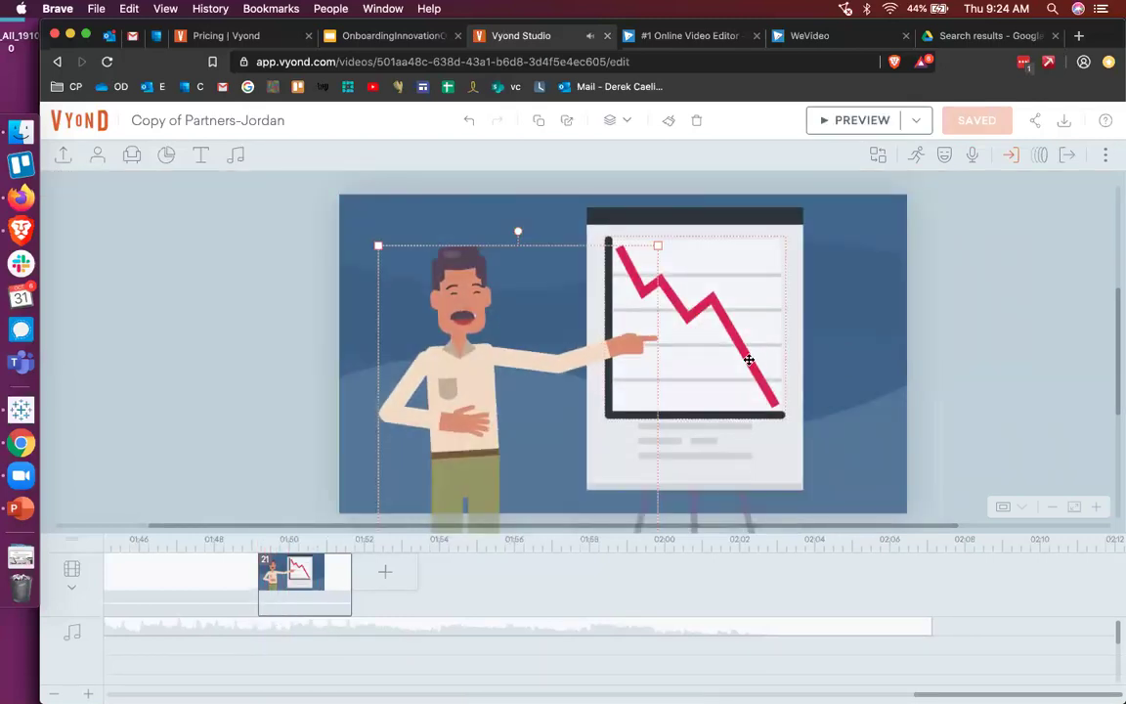
- Add a blank scene 22 after the Falling profits scene and open its background settings
{"action": "left_click", "coordinate": [836, 389]}
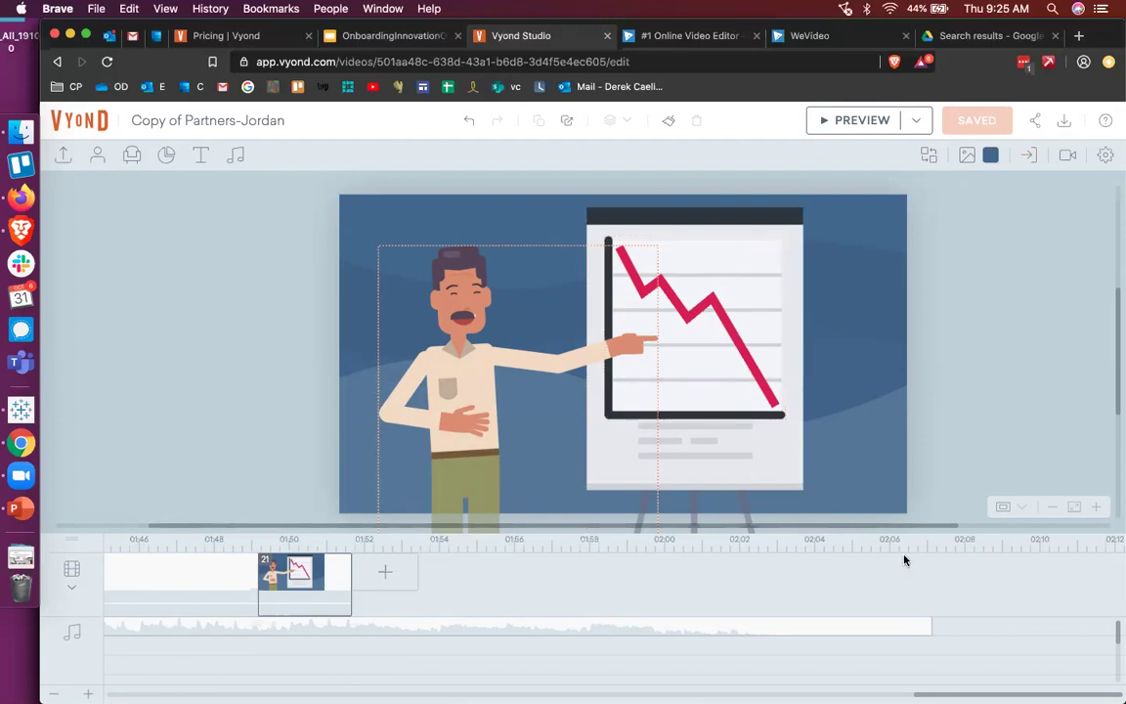
{"action": "left_click", "coordinate": [669, 393]}
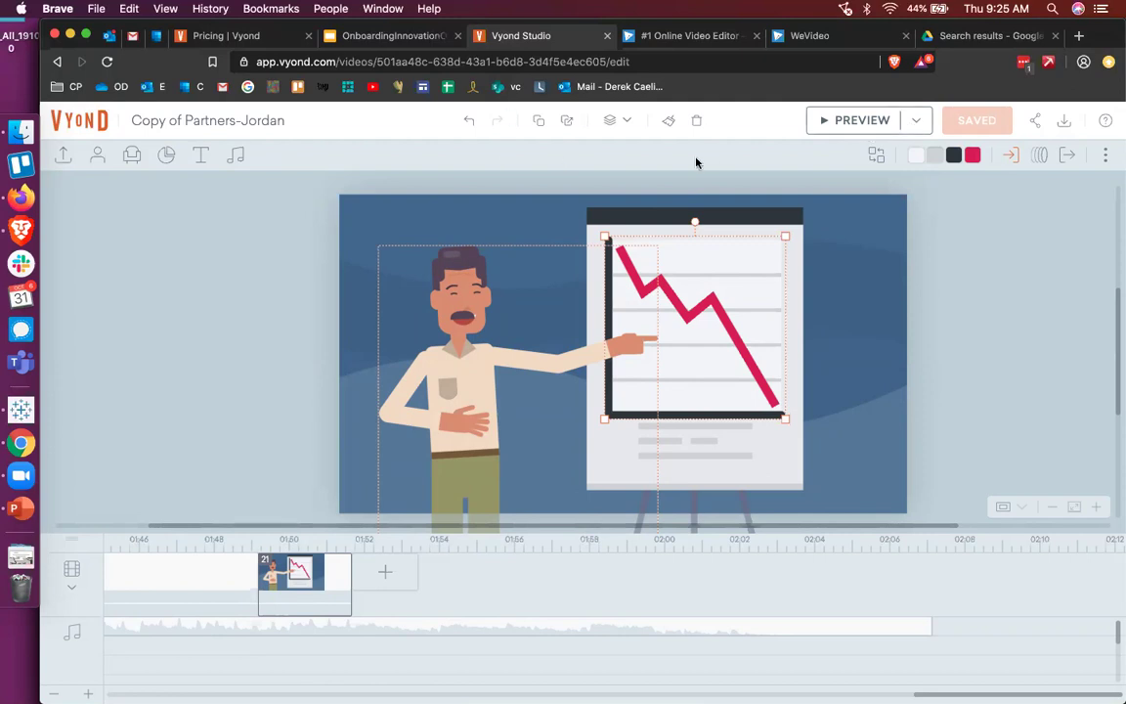
{"action": "left_click", "coordinate": [967, 274]}
{"action": "left_click", "coordinate": [403, 580]}
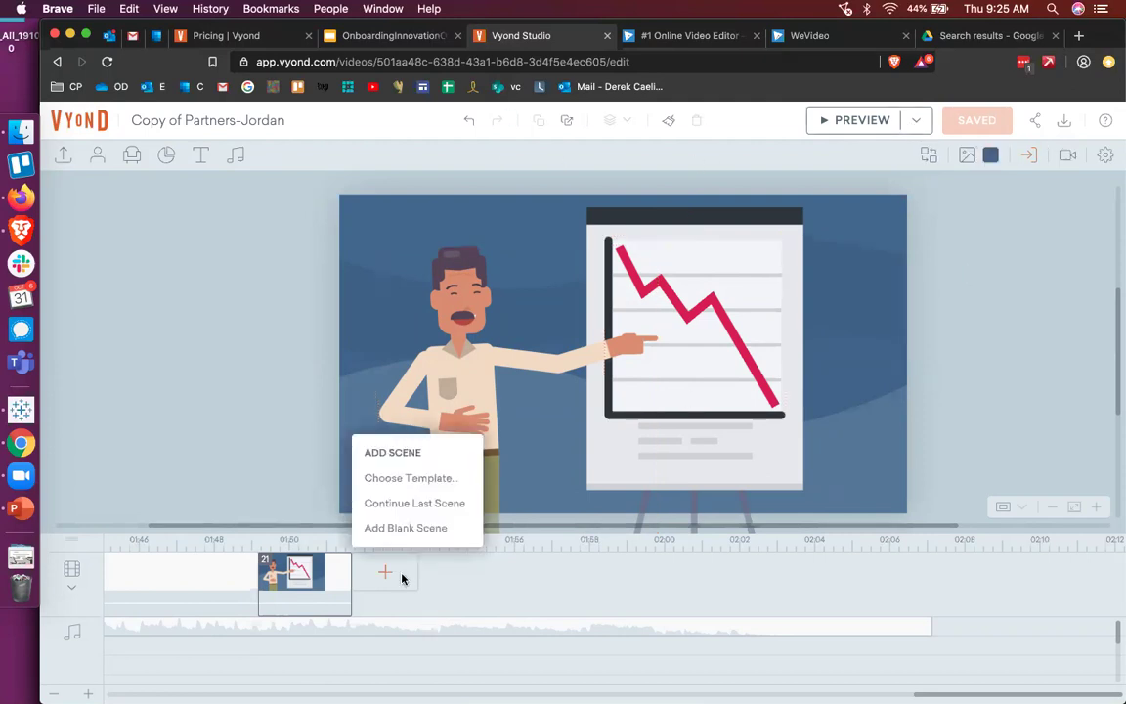
{"action": "left_click", "coordinate": [406, 527]}
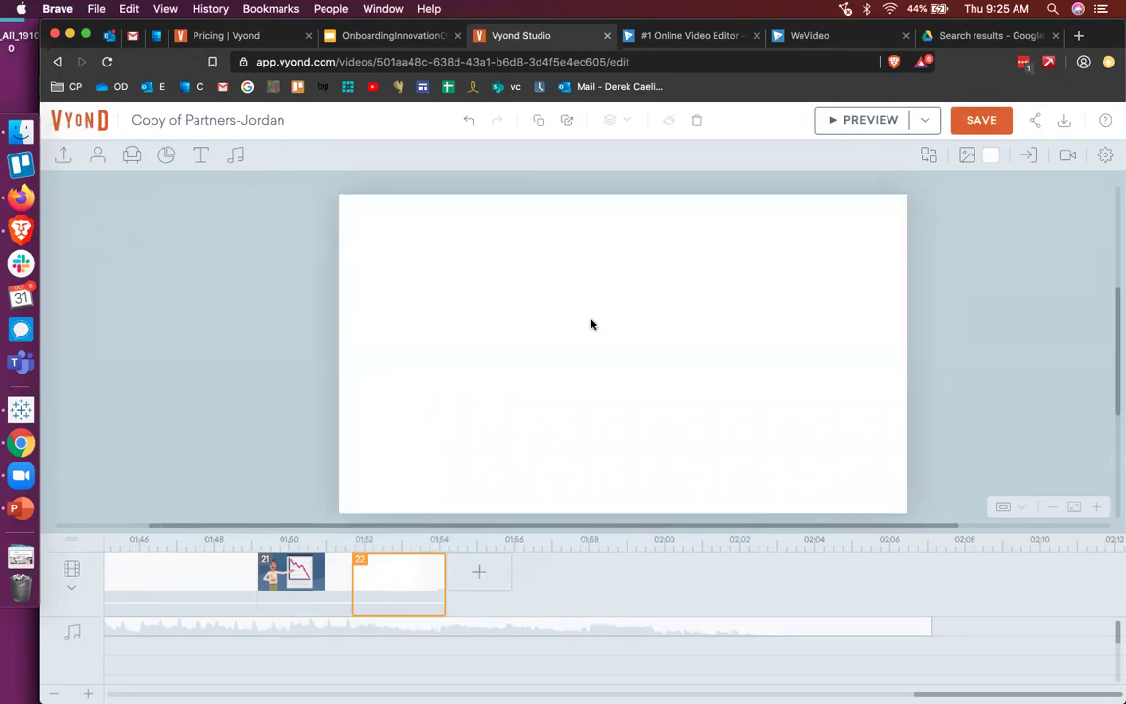
{"action": "left_click", "coordinate": [978, 166]}
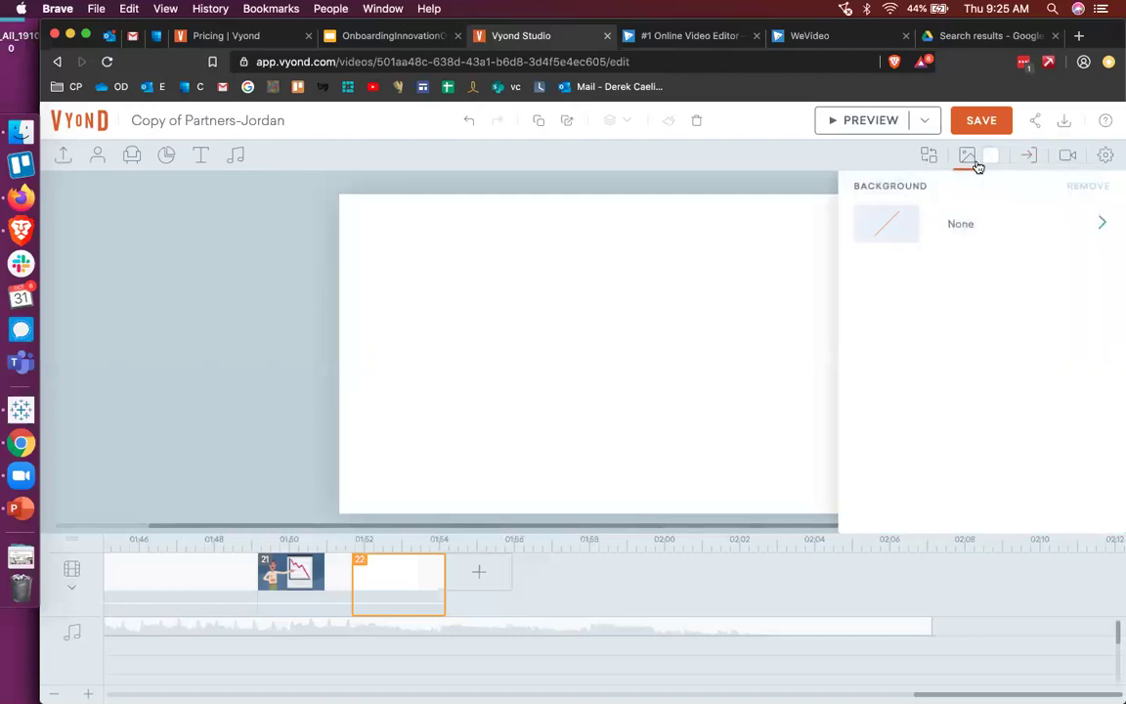
- Close the backgrounds, drag the raised-hands image from imported assets onto scene 22, then delete it
{"action": "left_click", "coordinate": [965, 224]}
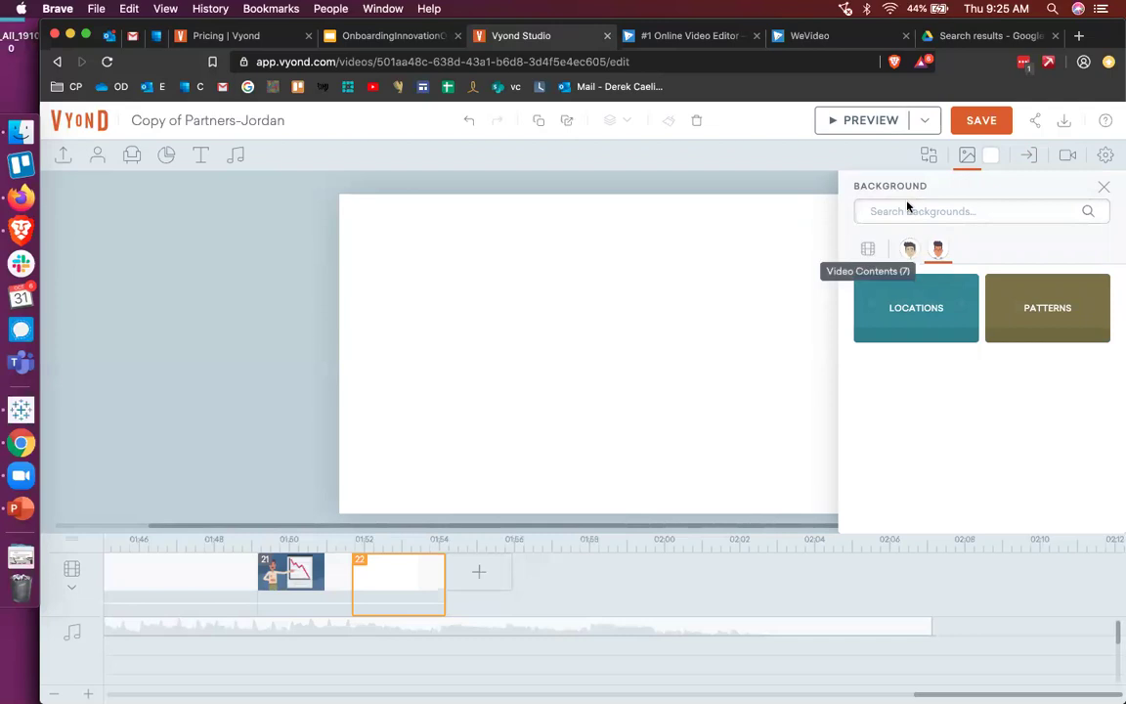
{"action": "left_click", "coordinate": [1105, 189]}
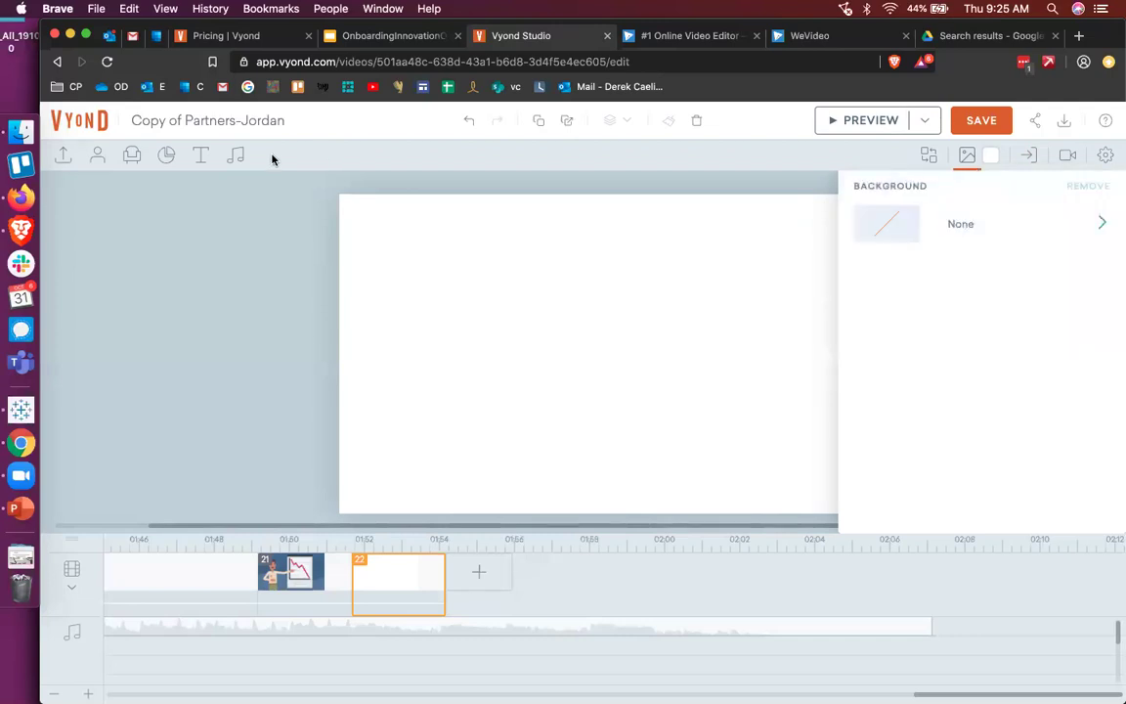
{"action": "left_click", "coordinate": [60, 156]}
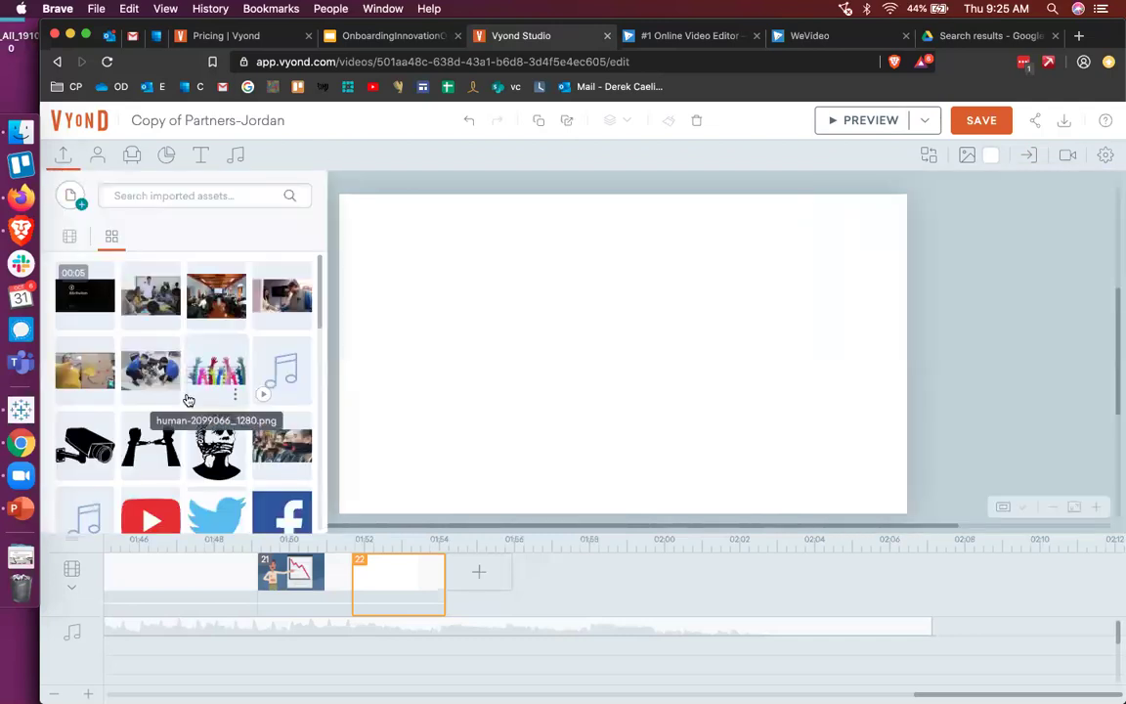
{"action": "scroll", "coordinate": [164, 427], "scroll_direction": "down", "scroll_amount": 2}
{"action": "scroll", "coordinate": [164, 427], "scroll_direction": "down", "scroll_amount": 2}
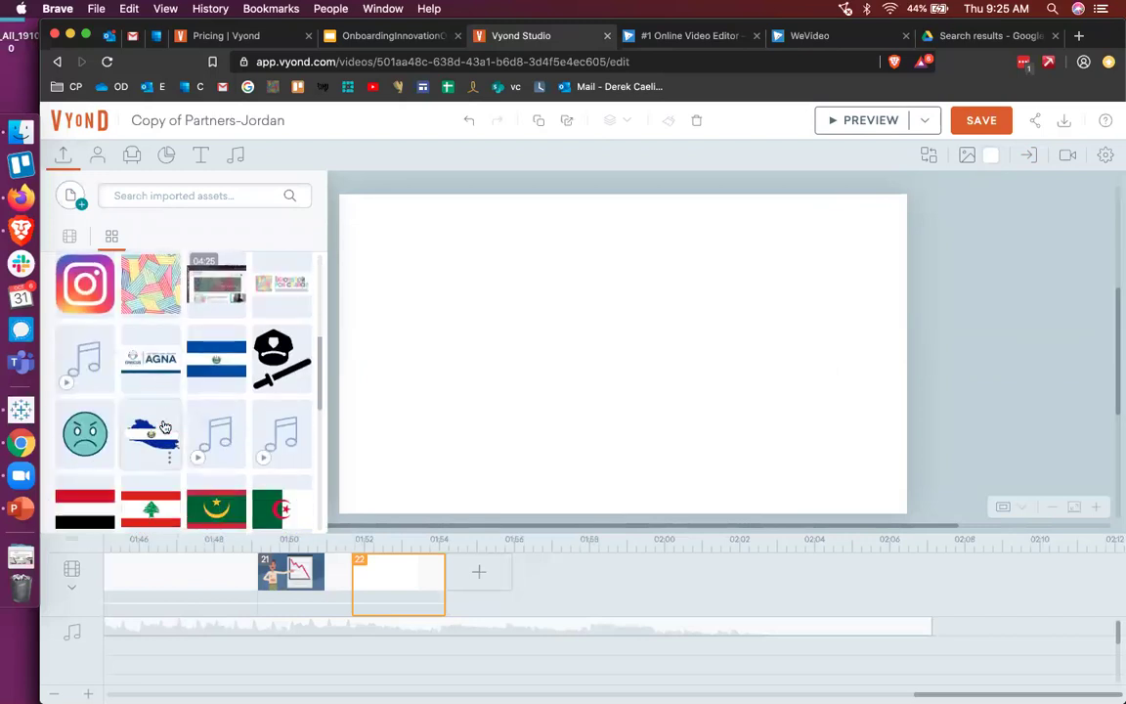
{"action": "scroll", "coordinate": [164, 427], "scroll_direction": "down", "scroll_amount": 10}
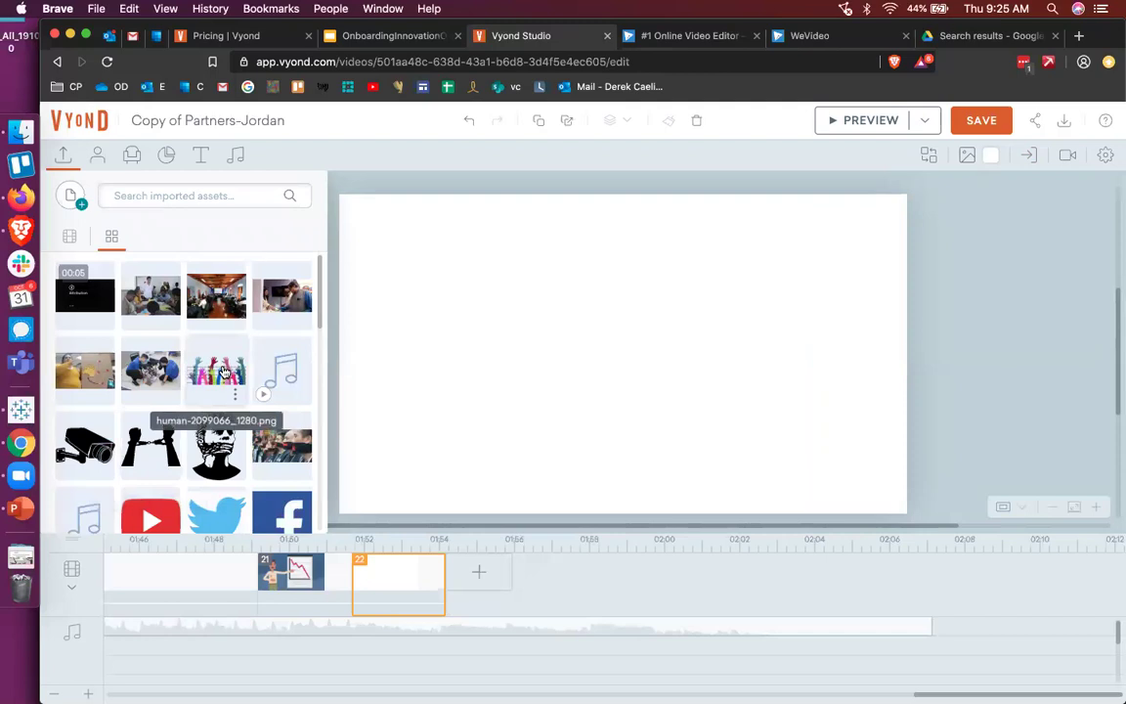
{"action": "left_click_drag", "start_coordinate": [223, 372], "coordinate": [564, 319]}
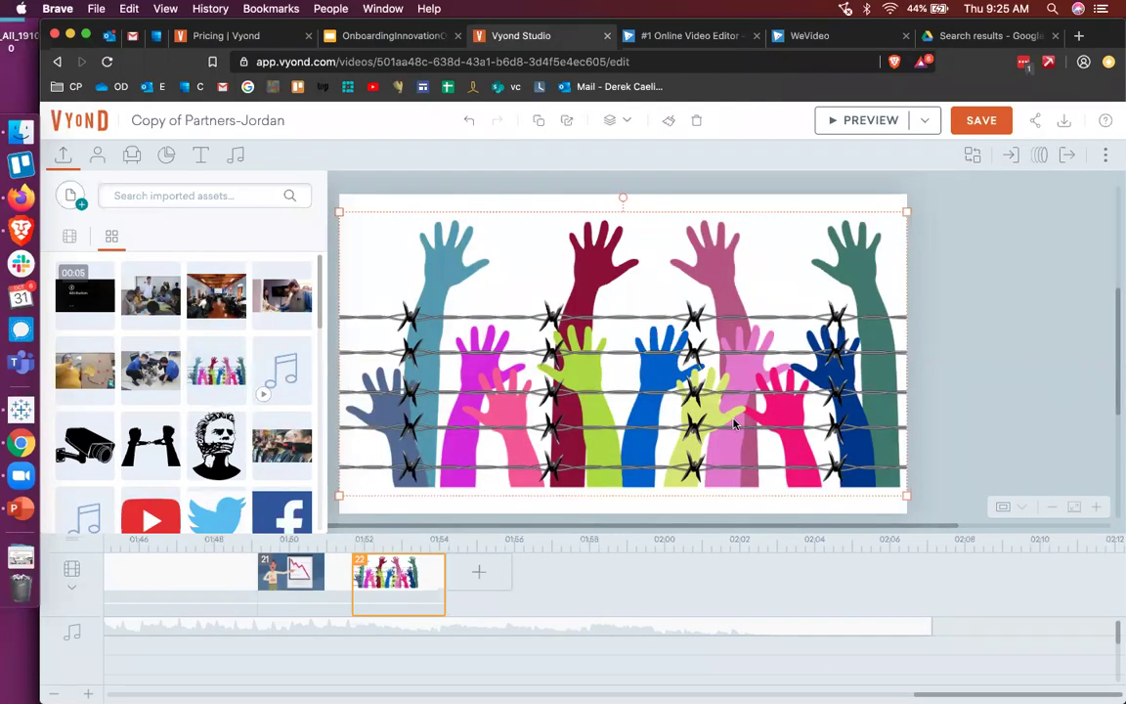
{"action": "key", "text": "Delete"}
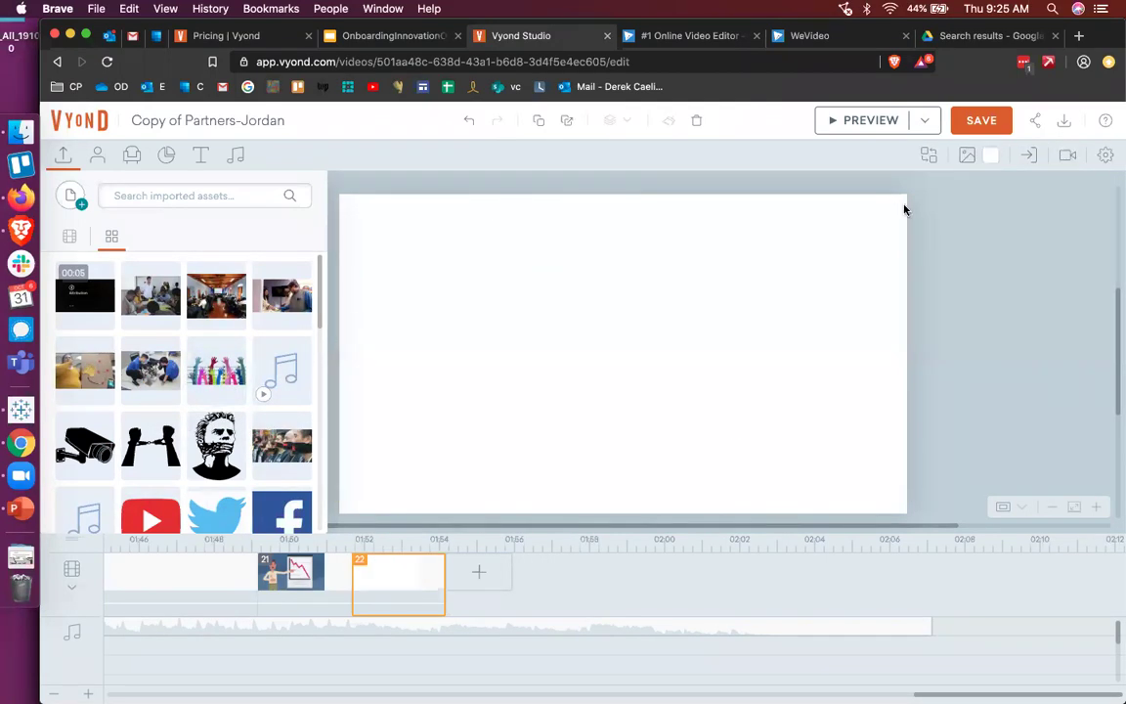
- Try the Airplane cabin and then the Carnival location backgrounds on scene 22
{"action": "left_click", "coordinate": [967, 156]}
{"action": "left_click", "coordinate": [966, 235]}
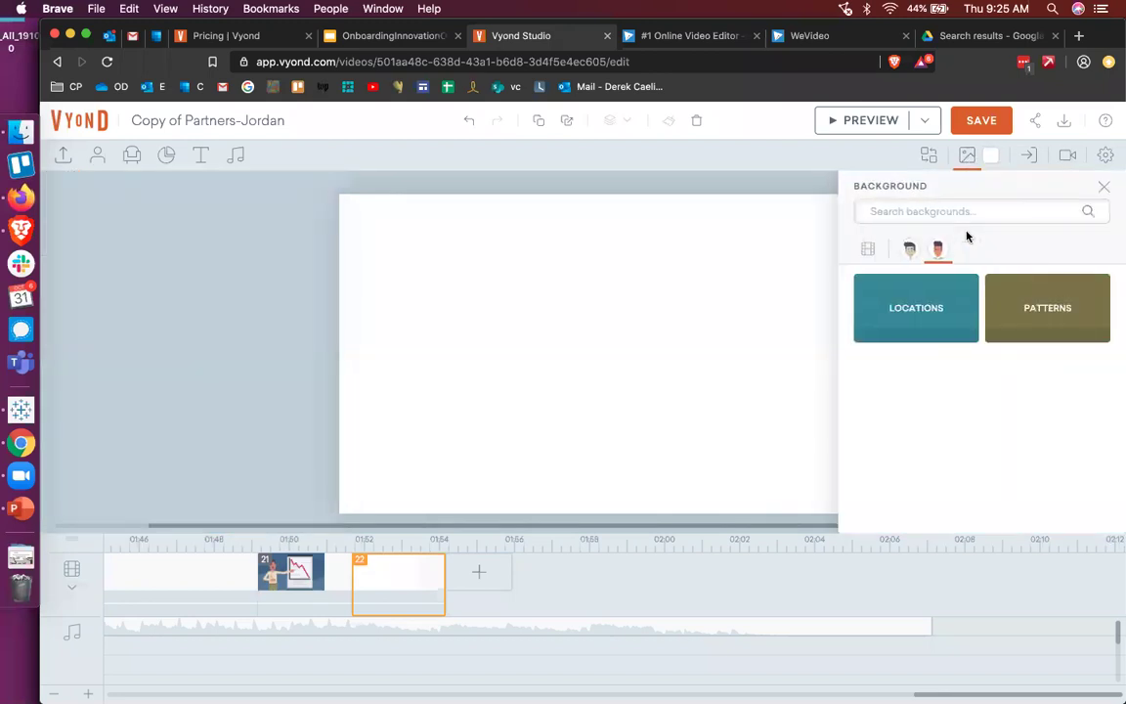
{"action": "left_click", "coordinate": [916, 335]}
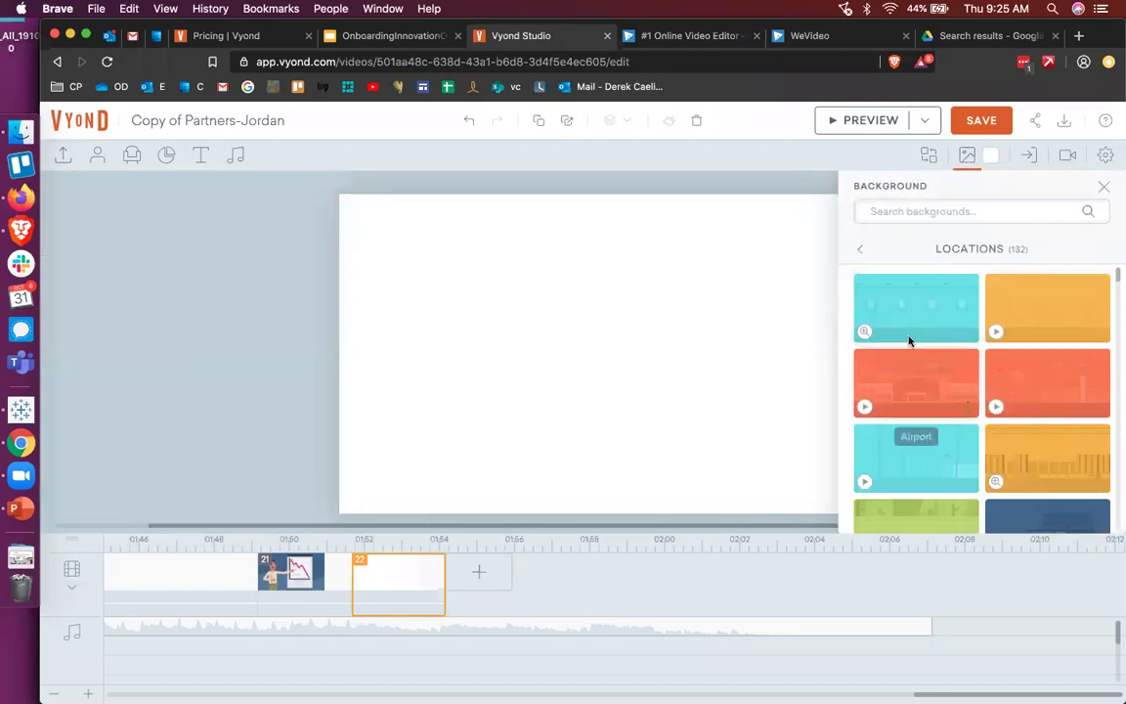
{"action": "left_click", "coordinate": [915, 332]}
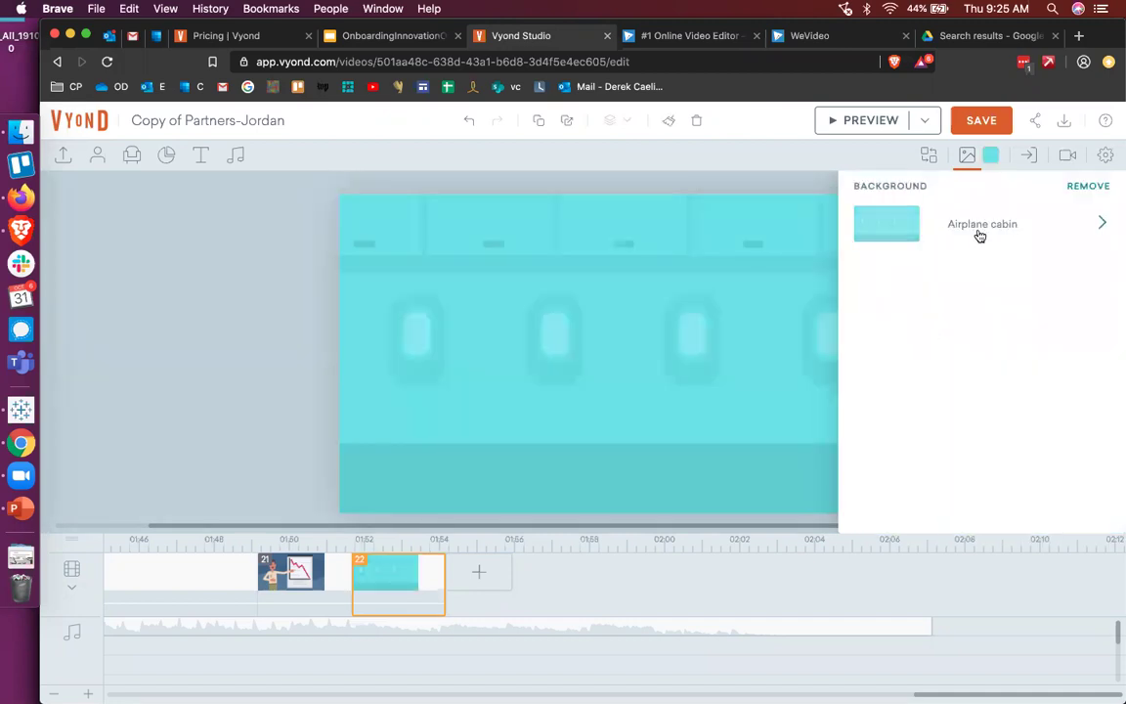
{"action": "left_click", "coordinate": [977, 234]}
{"action": "left_click", "coordinate": [934, 333]}
{"action": "scroll", "coordinate": [940, 480], "scroll_direction": "down", "scroll_amount": 5}
{"action": "scroll", "coordinate": [940, 480], "scroll_direction": "down", "scroll_amount": 5}
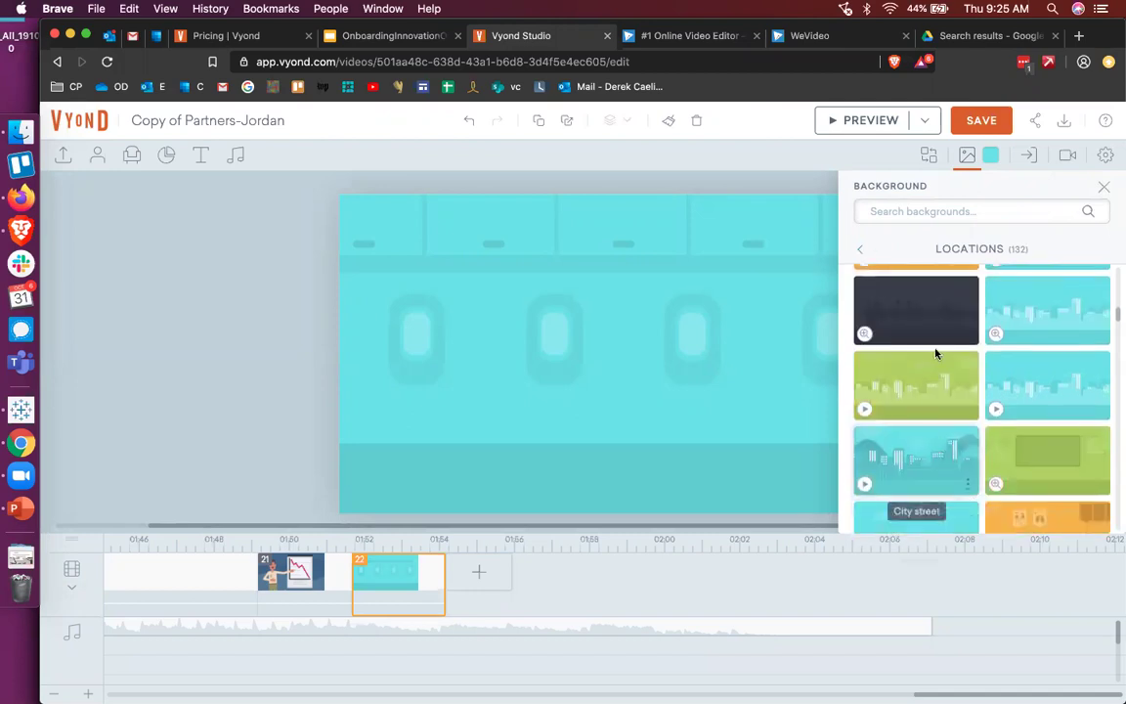
{"action": "scroll", "coordinate": [937, 352], "scroll_direction": "up", "scroll_amount": 3}
{"action": "left_click", "coordinate": [935, 350]}
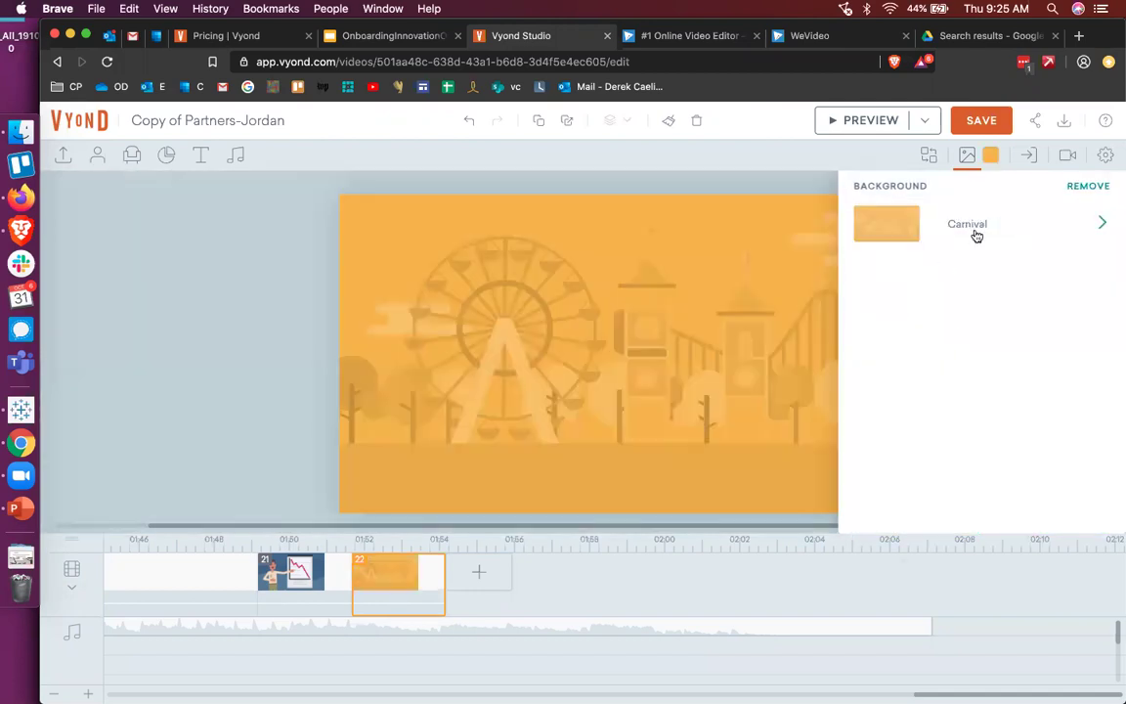
- Try the Crowded street background, then remove the background entirely
{"action": "left_click", "coordinate": [975, 237]}
{"action": "left_click", "coordinate": [929, 337]}
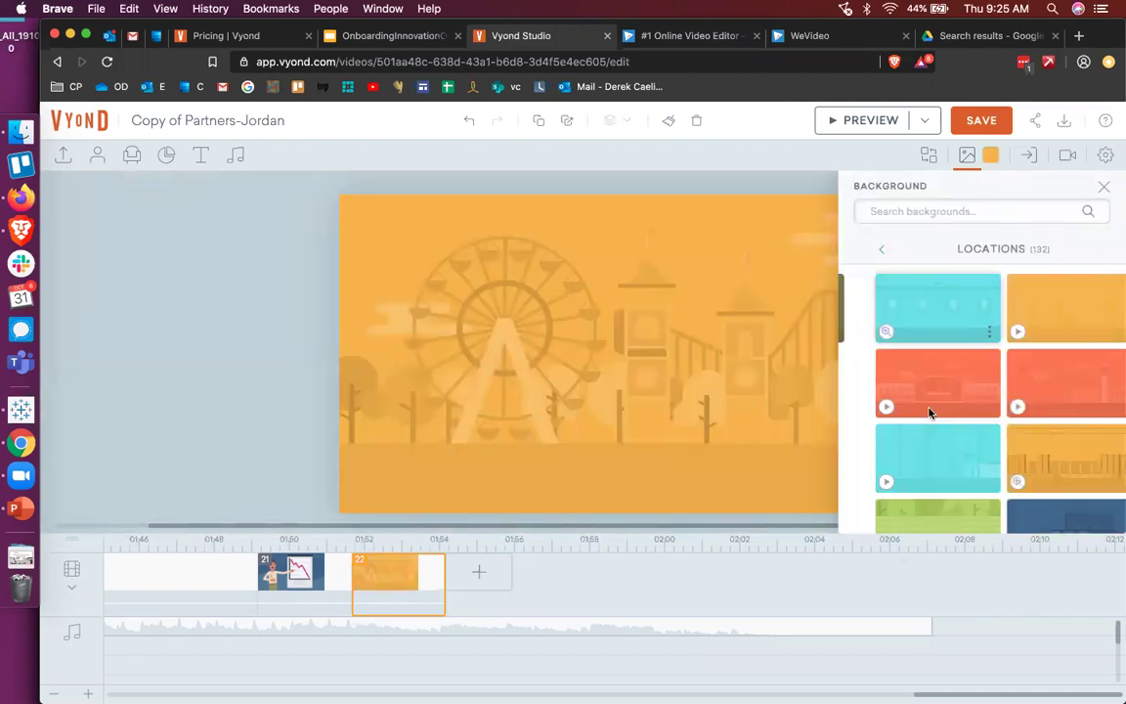
{"action": "scroll", "coordinate": [923, 440], "scroll_direction": "down", "scroll_amount": 5}
{"action": "left_click", "coordinate": [917, 466]}
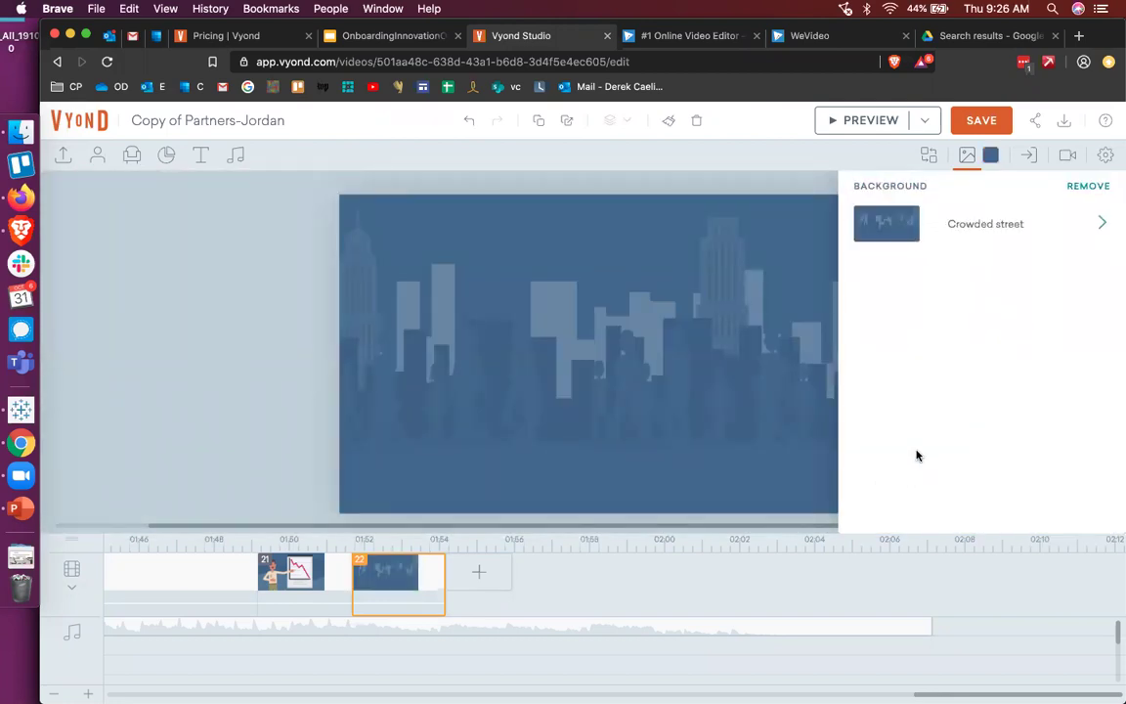
{"action": "left_click", "coordinate": [1087, 186]}
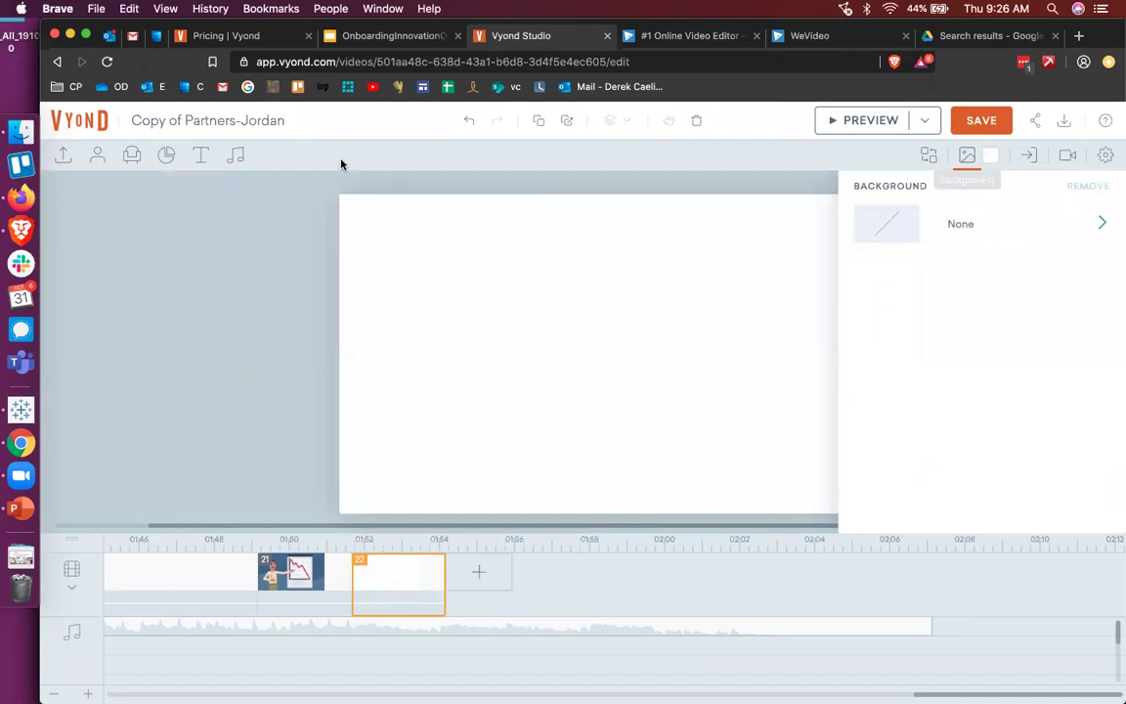
- Search props for 'build' and place an enlarged apartment building at the upper left
{"action": "left_click", "coordinate": [132, 158]}
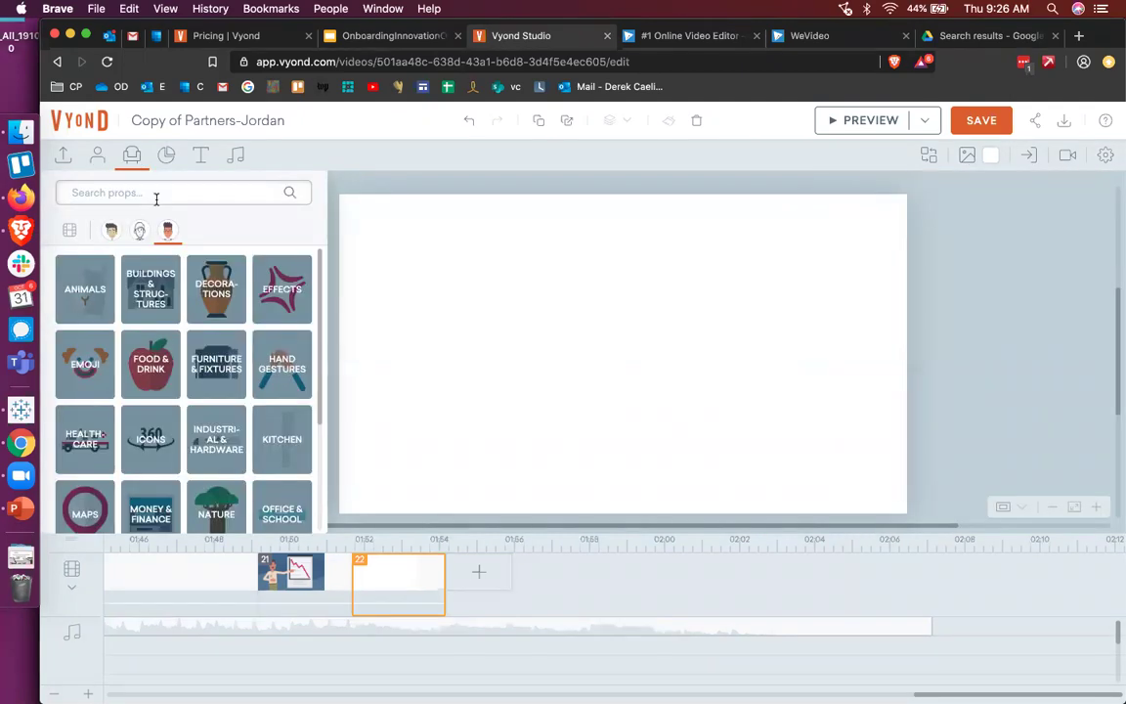
{"action": "left_click", "coordinate": [155, 194]}
{"action": "type", "text": "build"}
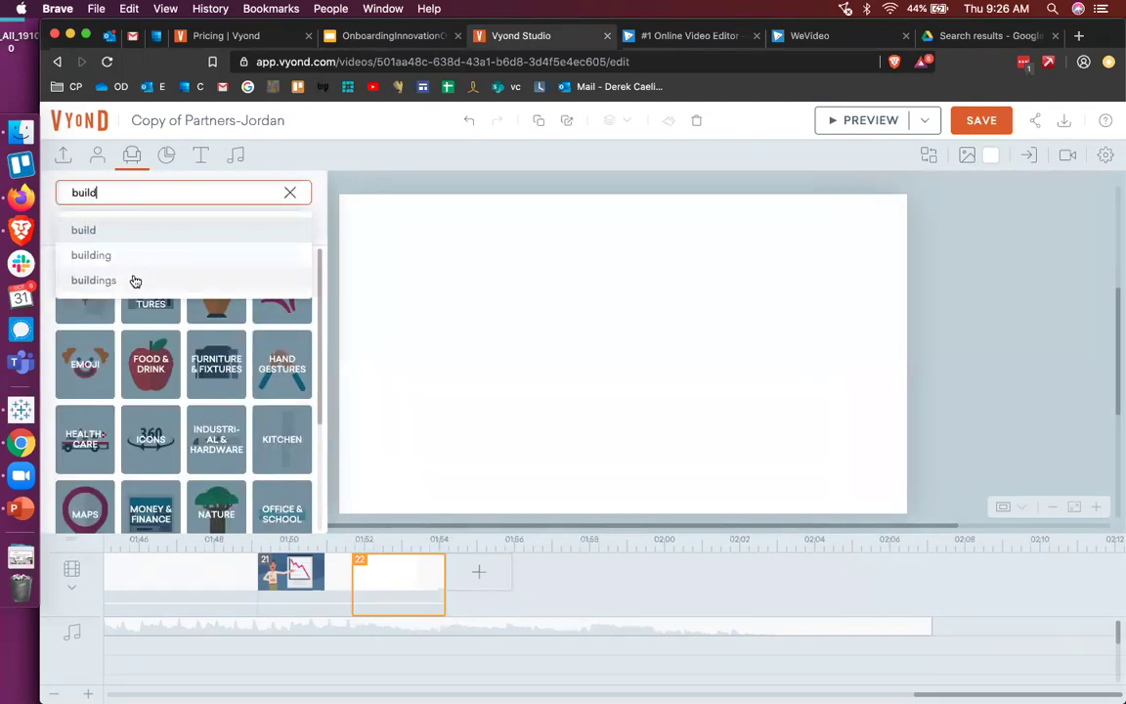
{"action": "left_click", "coordinate": [138, 256]}
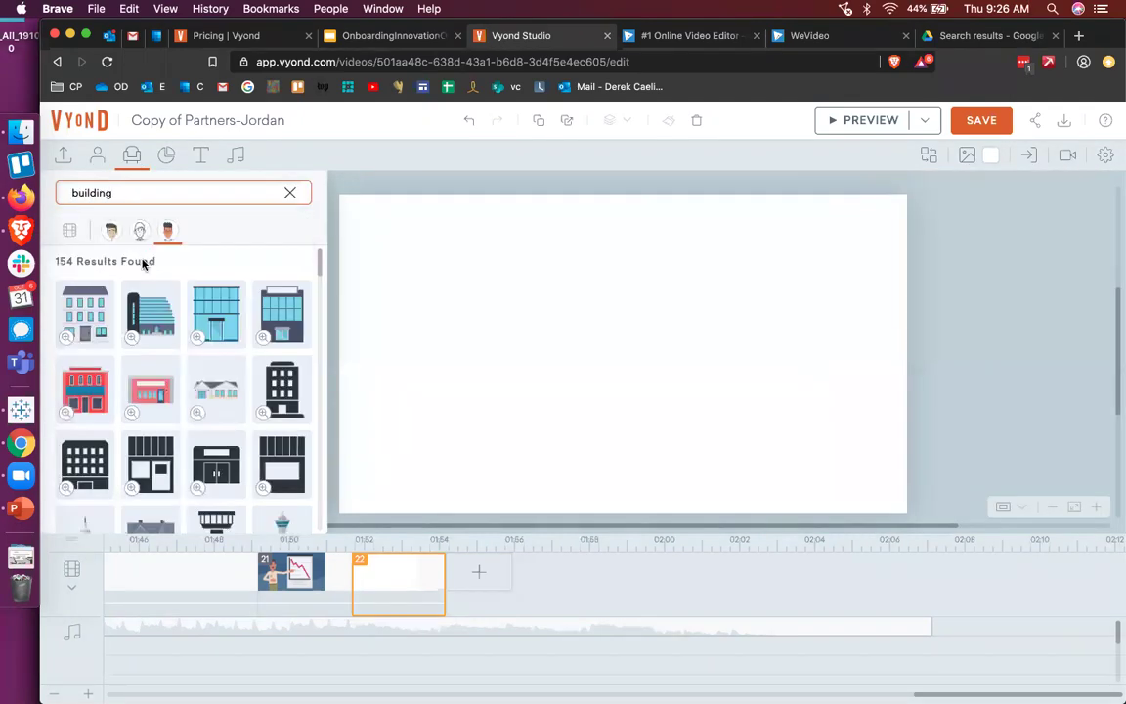
{"action": "left_click", "coordinate": [89, 312]}
{"action": "left_click_drag", "start_coordinate": [594, 357], "coordinate": [443, 228]}
{"action": "left_click_drag", "start_coordinate": [457, 315], "coordinate": [558, 442]}
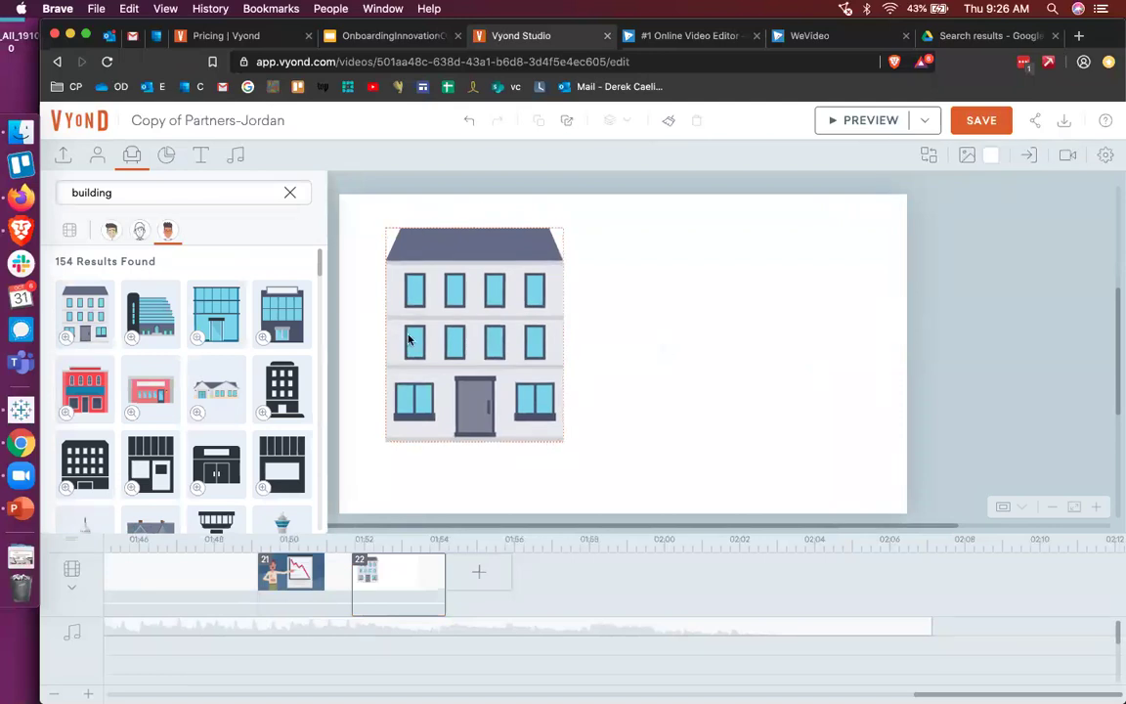
- Add the dark tower building, move it up and right, and enlarge it
{"action": "left_click", "coordinate": [283, 388]}
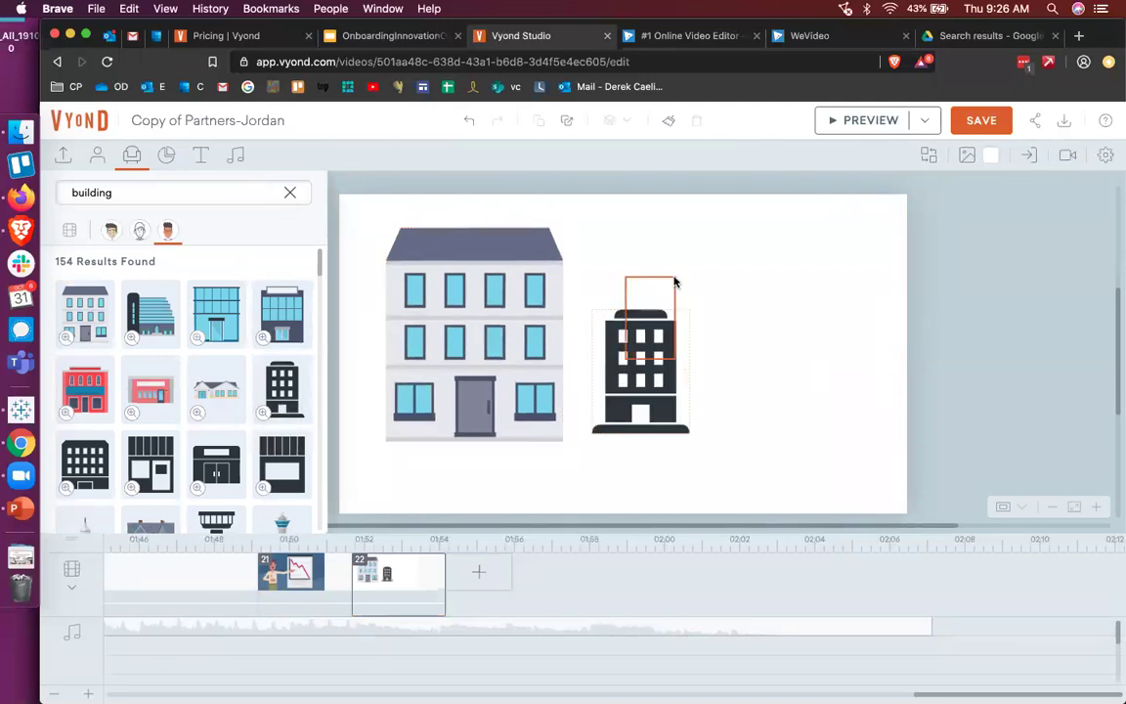
{"action": "left_click_drag", "start_coordinate": [626, 363], "coordinate": [672, 284]}
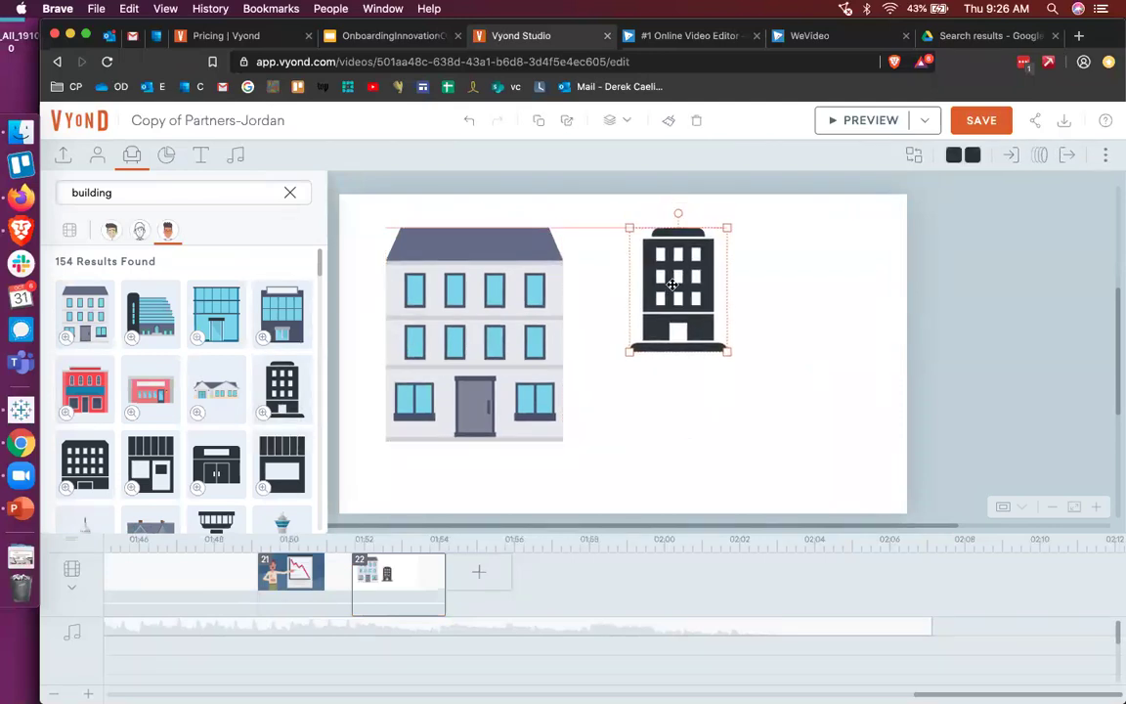
{"action": "left_click", "coordinate": [731, 354]}
{"action": "left_click", "coordinate": [723, 349]}
{"action": "left_click_drag", "start_coordinate": [731, 355], "coordinate": [829, 440]}
{"action": "left_click", "coordinate": [633, 437]}
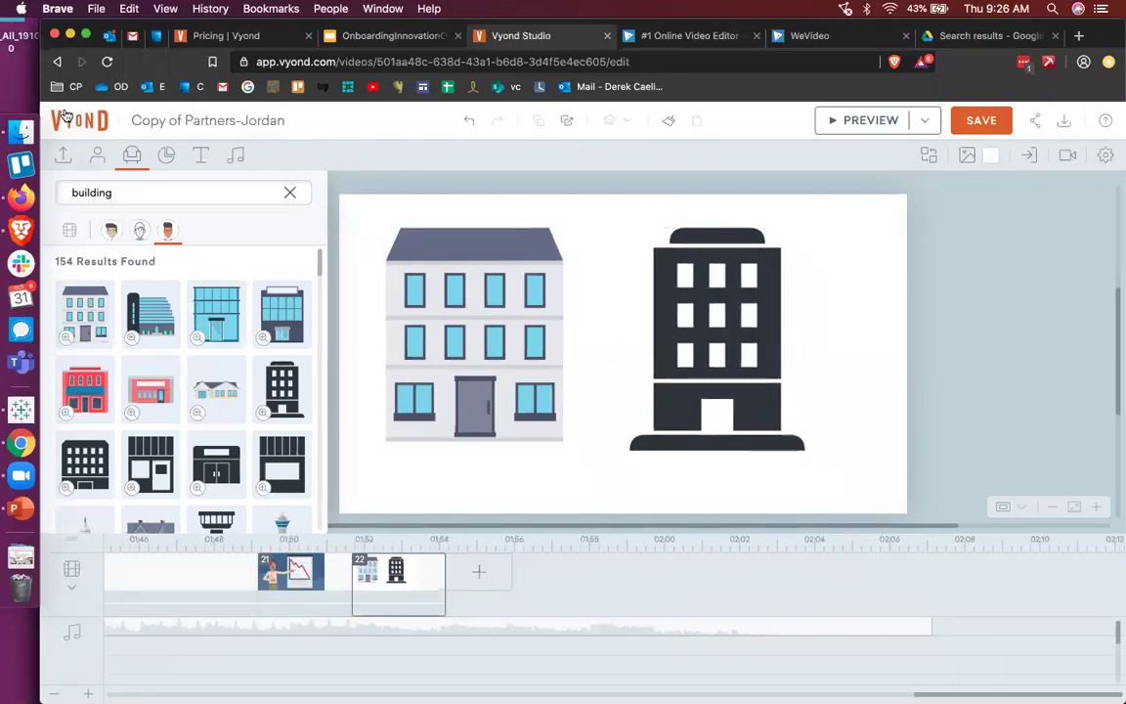
- Add the red-dress woman from Casual characters, enlarge her, and place her between the buildings
{"action": "left_click", "coordinate": [97, 155]}
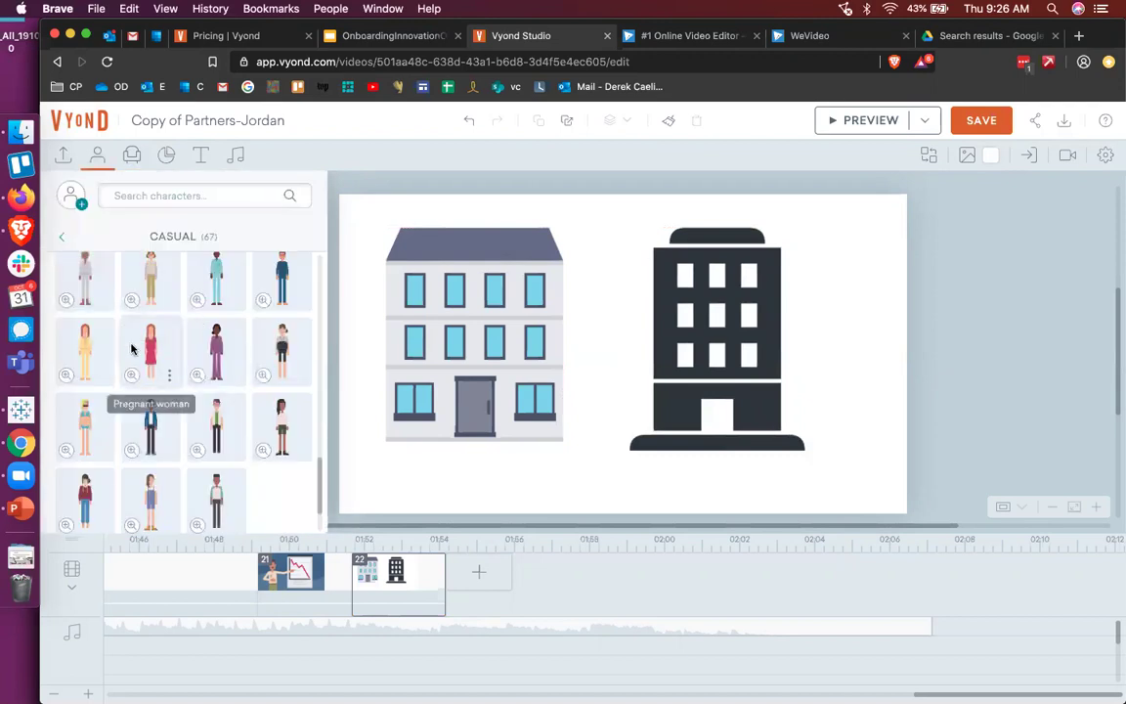
{"action": "left_click_drag", "start_coordinate": [149, 347], "coordinate": [481, 378]}
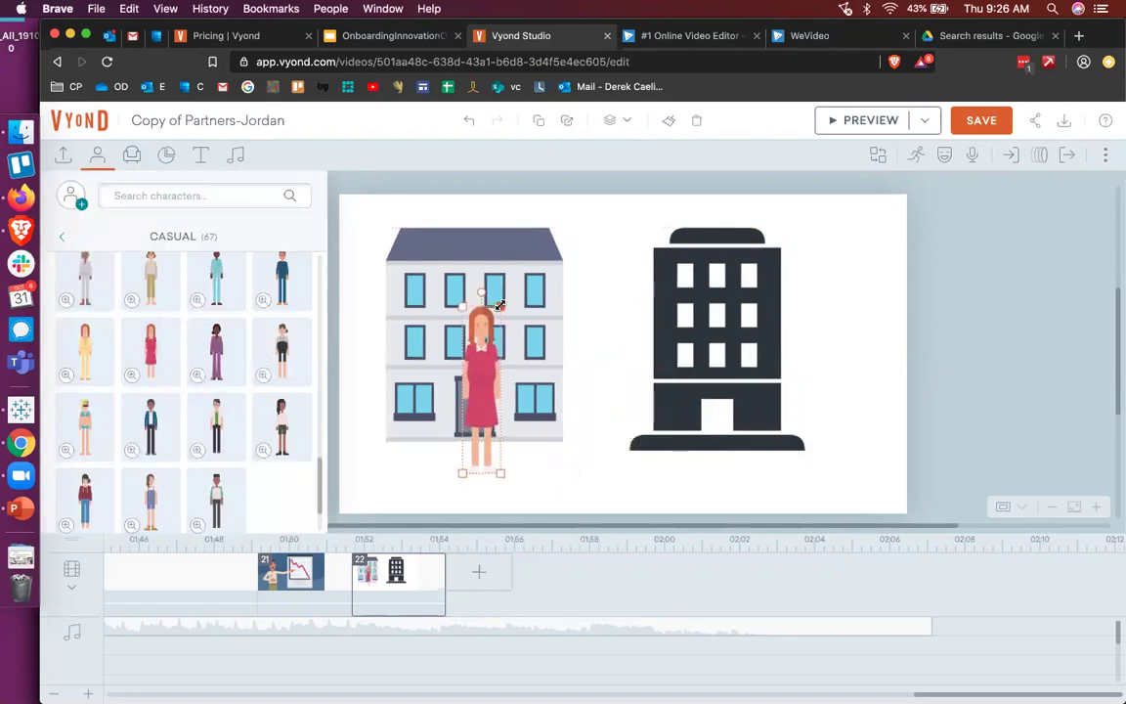
{"action": "left_click_drag", "start_coordinate": [502, 306], "coordinate": [545, 261]}
{"action": "left_click_drag", "start_coordinate": [525, 350], "coordinate": [641, 349]}
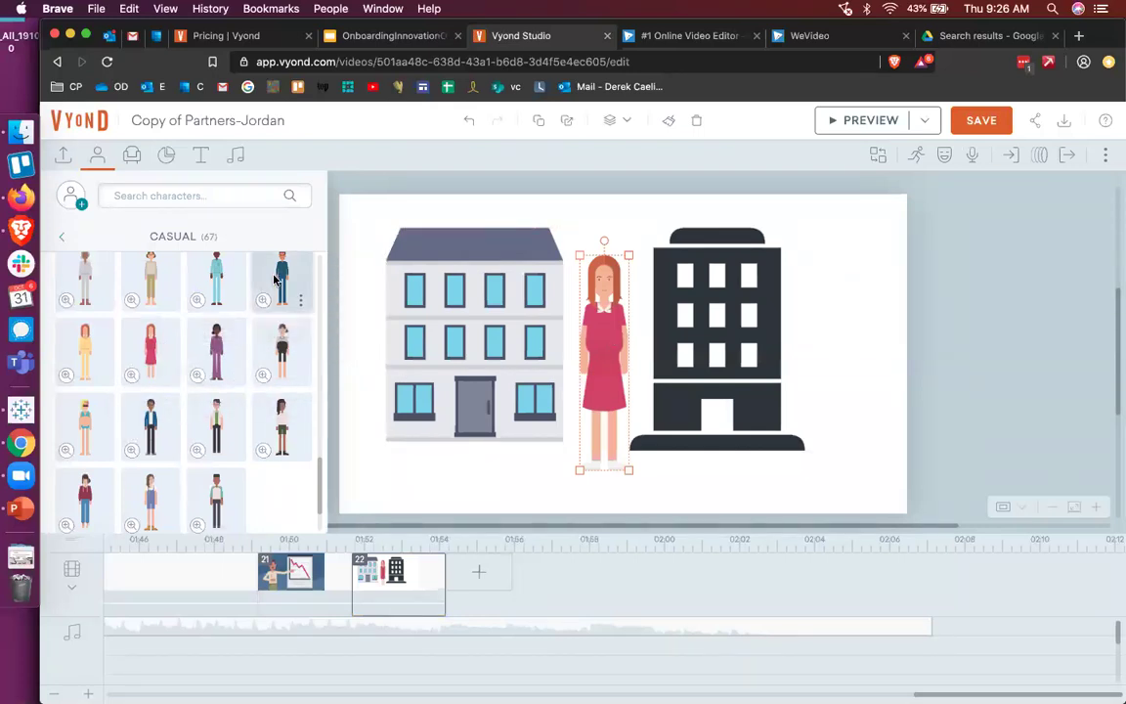
- Add the blue-outfit man, enlarge him, and position him in front of the tower
{"action": "left_click_drag", "start_coordinate": [281, 278], "coordinate": [684, 338]}
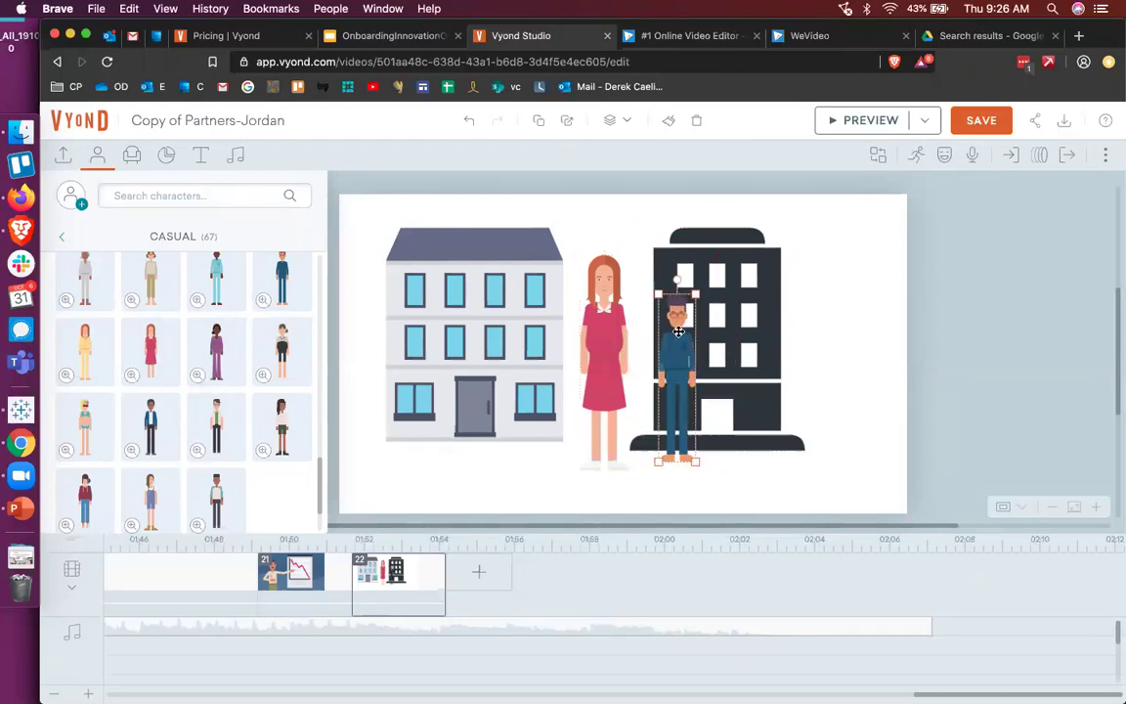
{"action": "left_click_drag", "start_coordinate": [695, 293], "coordinate": [697, 247]}
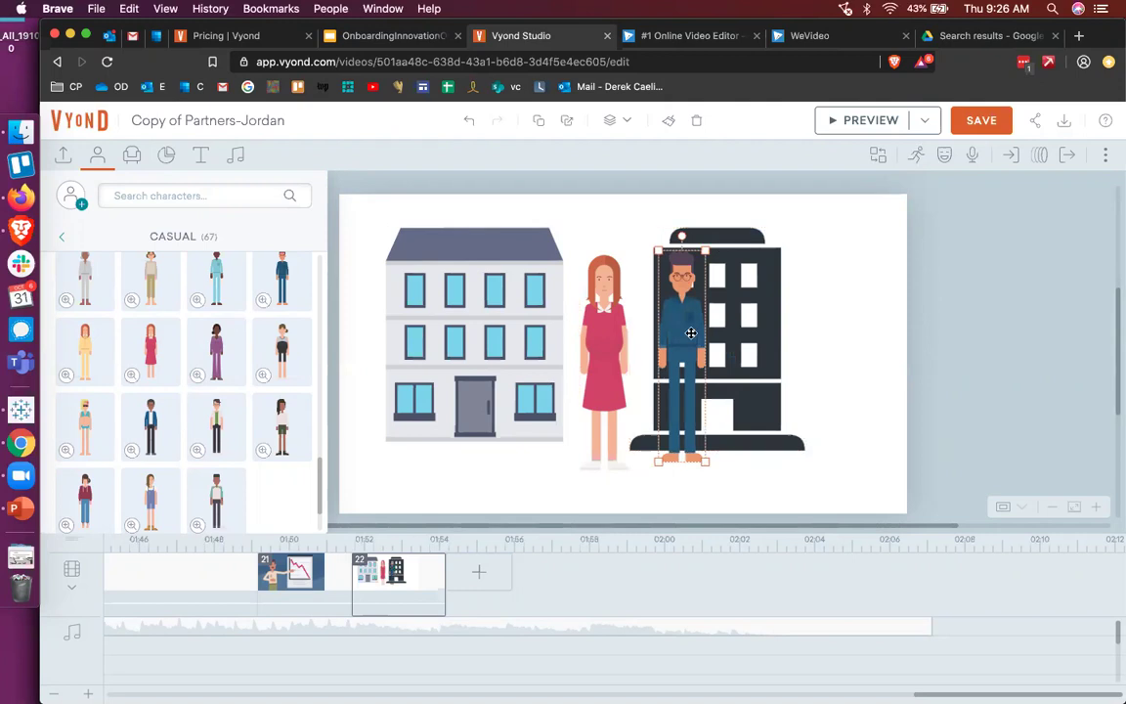
{"action": "left_click_drag", "start_coordinate": [689, 345], "coordinate": [683, 345]}
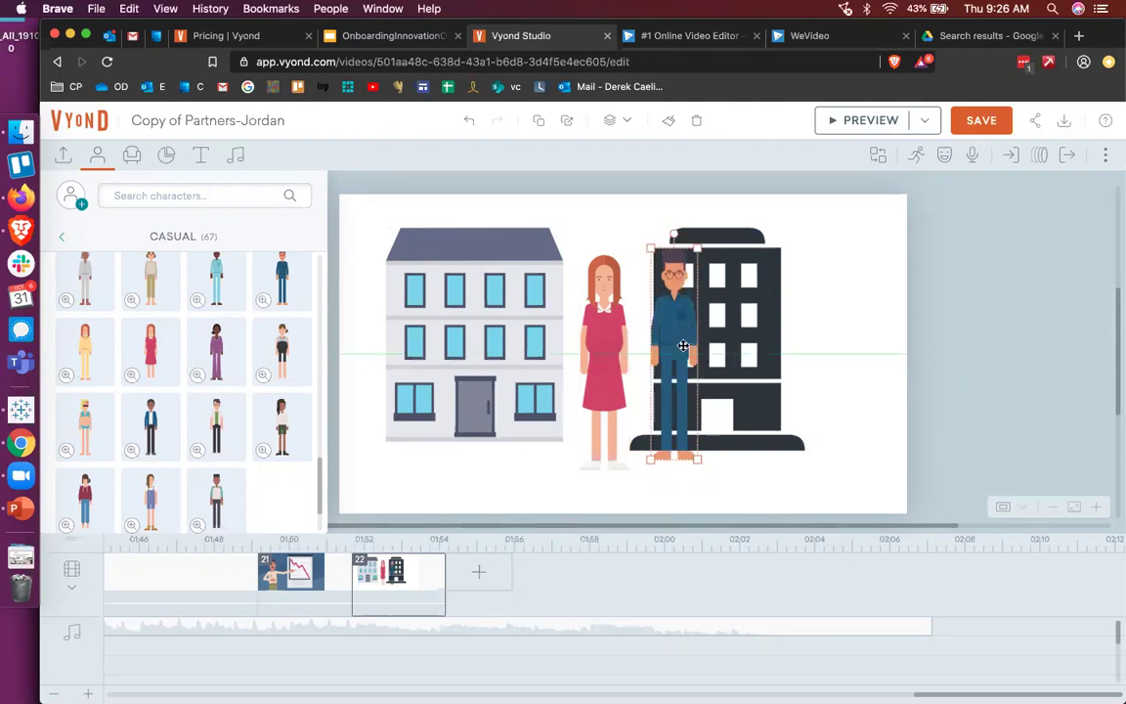
{"action": "left_click", "coordinate": [961, 283]}
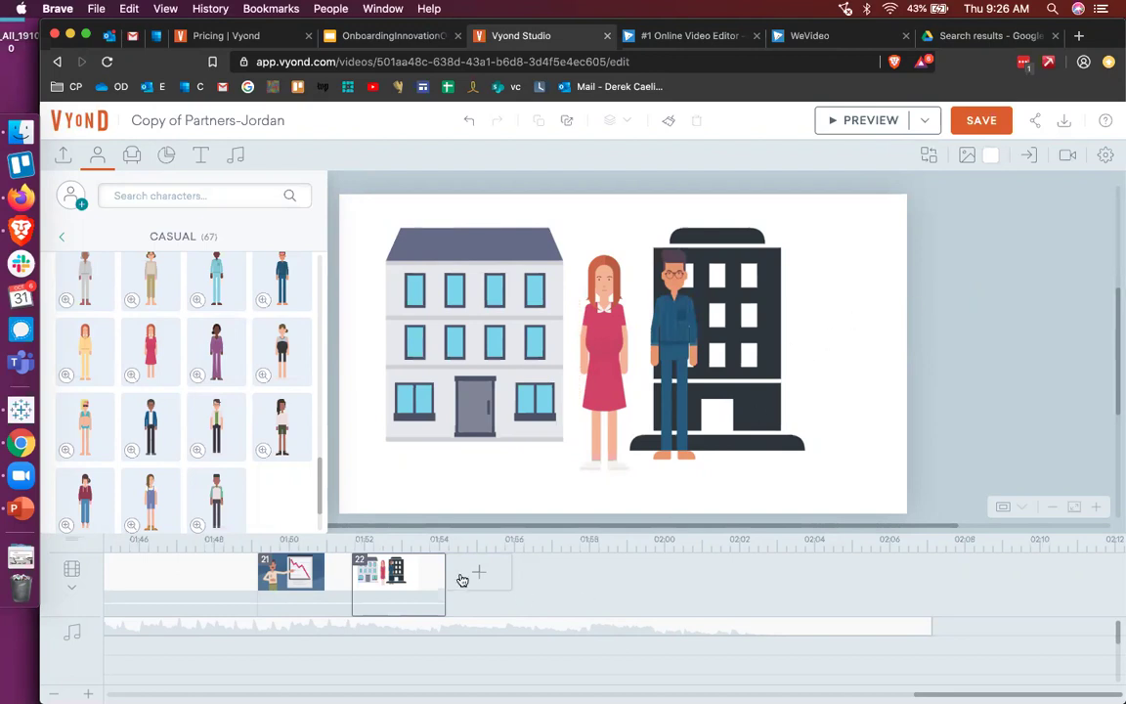
{"action": "left_click", "coordinate": [70, 591]}
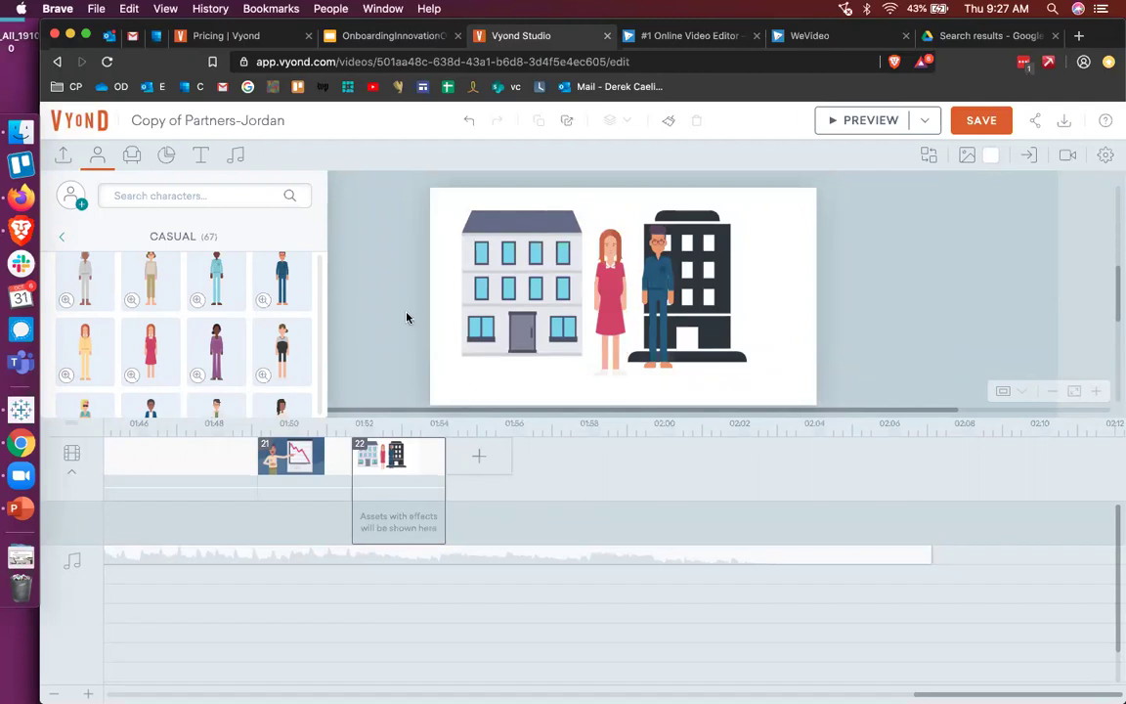
- Move the red-dress woman left over the grey building, enlarge her, and browse her actions and expressions
{"action": "left_click_drag", "start_coordinate": [609, 320], "coordinate": [583, 320]}
{"action": "left_click_drag", "start_coordinate": [611, 232], "coordinate": [616, 199]}
{"action": "left_click", "coordinate": [918, 157]}
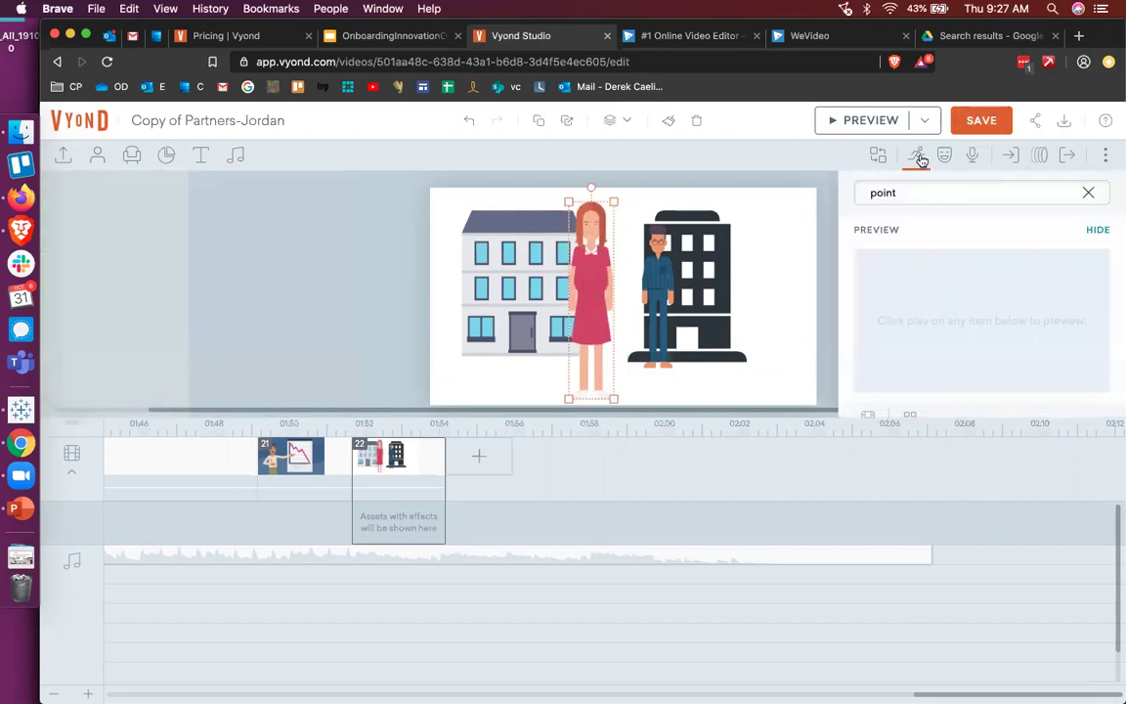
{"action": "left_click", "coordinate": [1085, 193]}
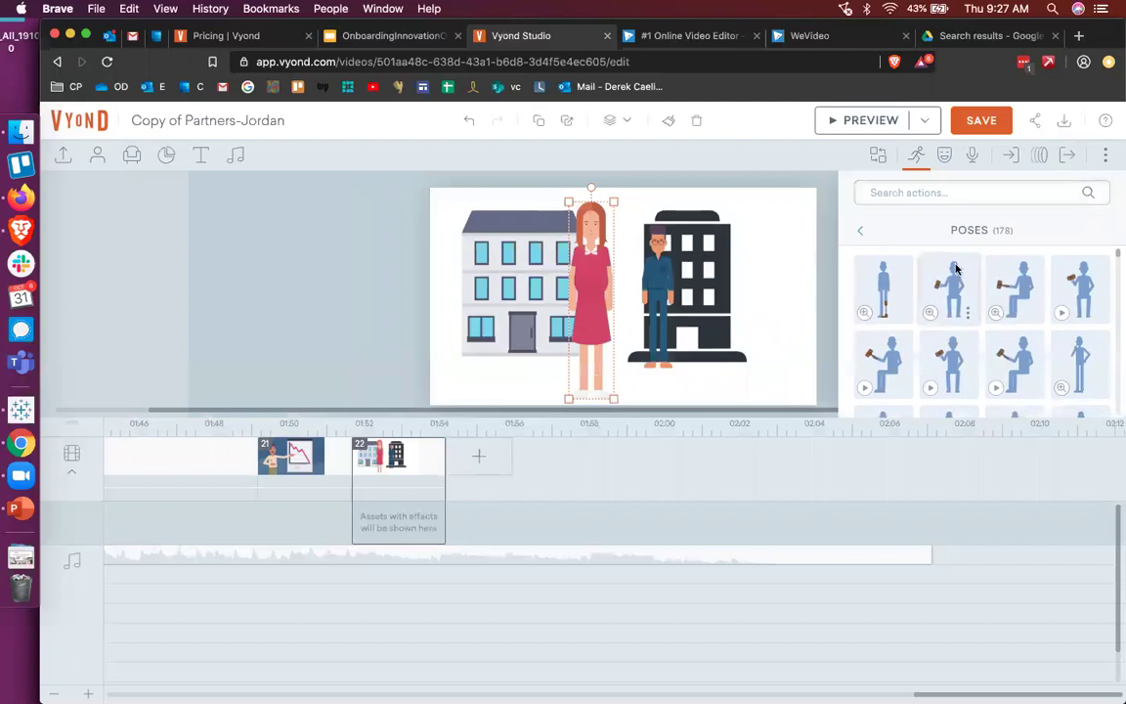
{"action": "left_click", "coordinate": [866, 233]}
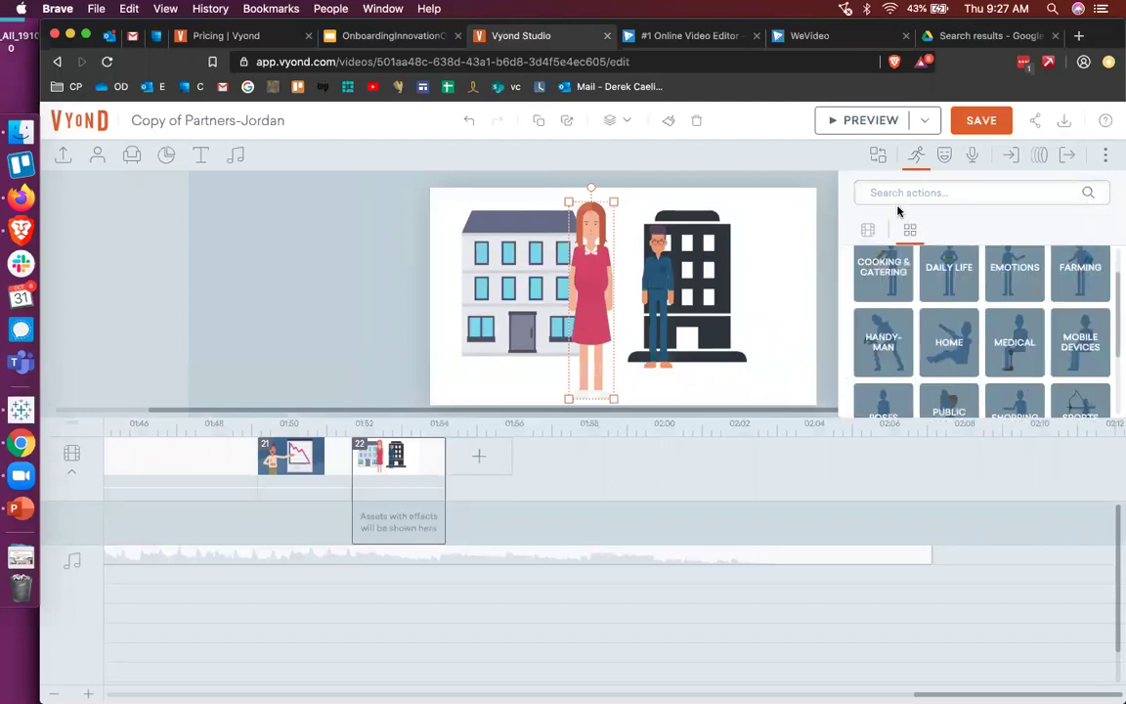
{"action": "left_click", "coordinate": [948, 157]}
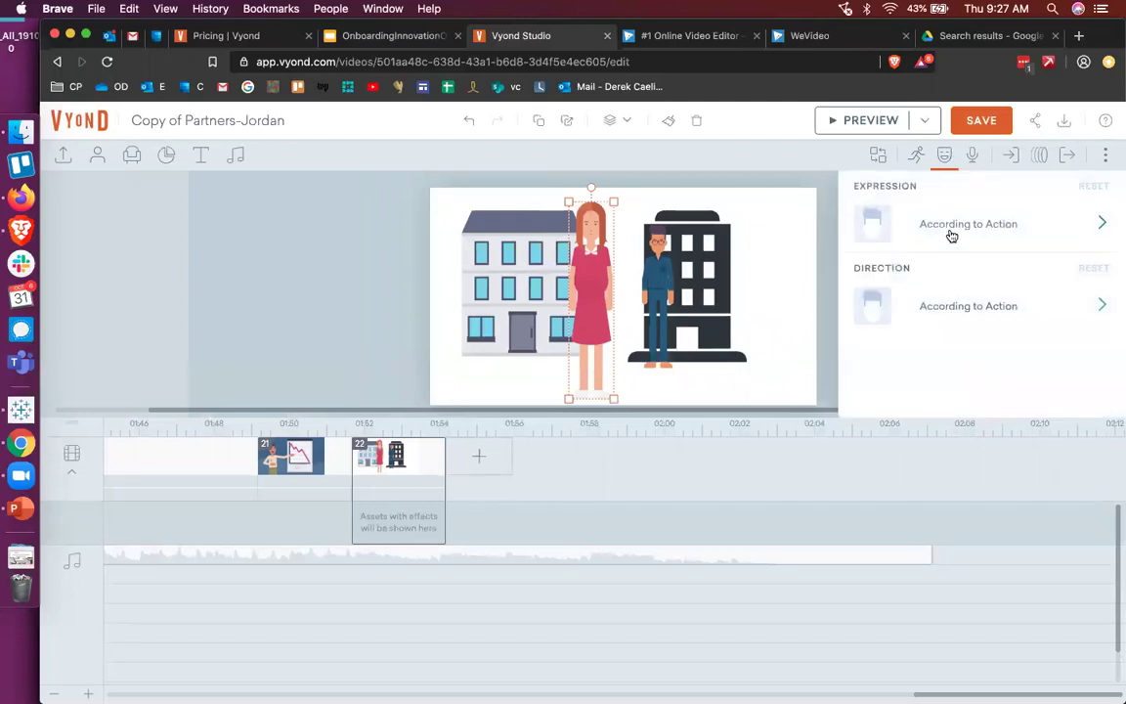
{"action": "left_click", "coordinate": [951, 231]}
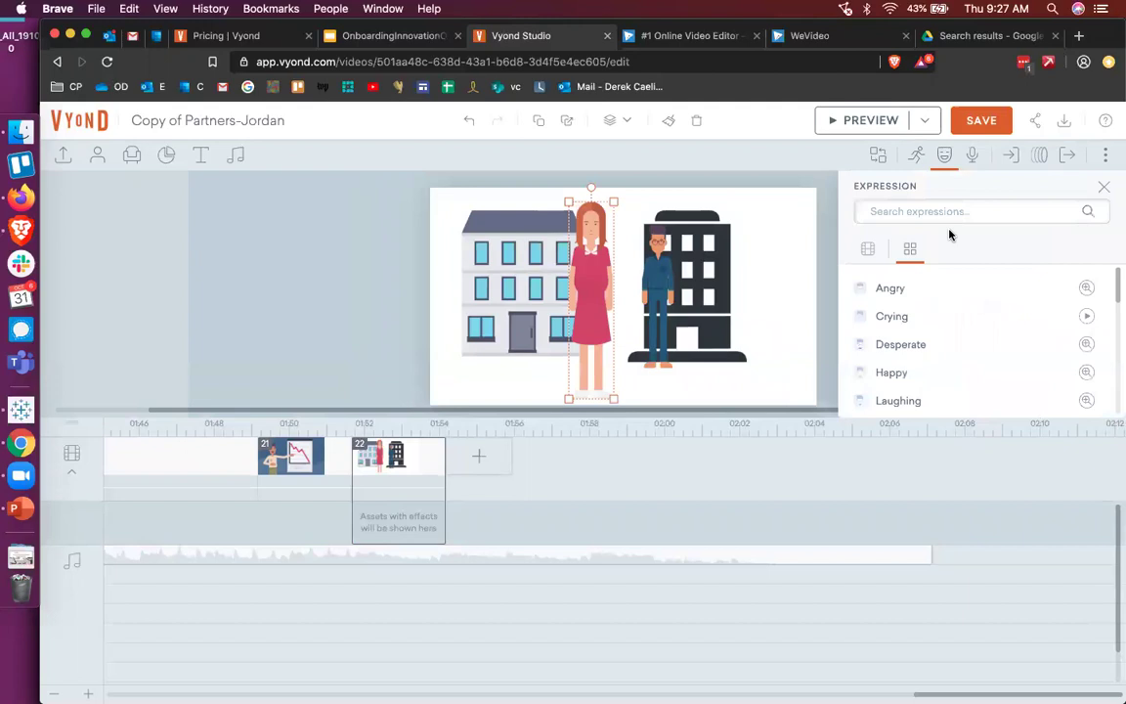
{"action": "left_click", "coordinate": [918, 166]}
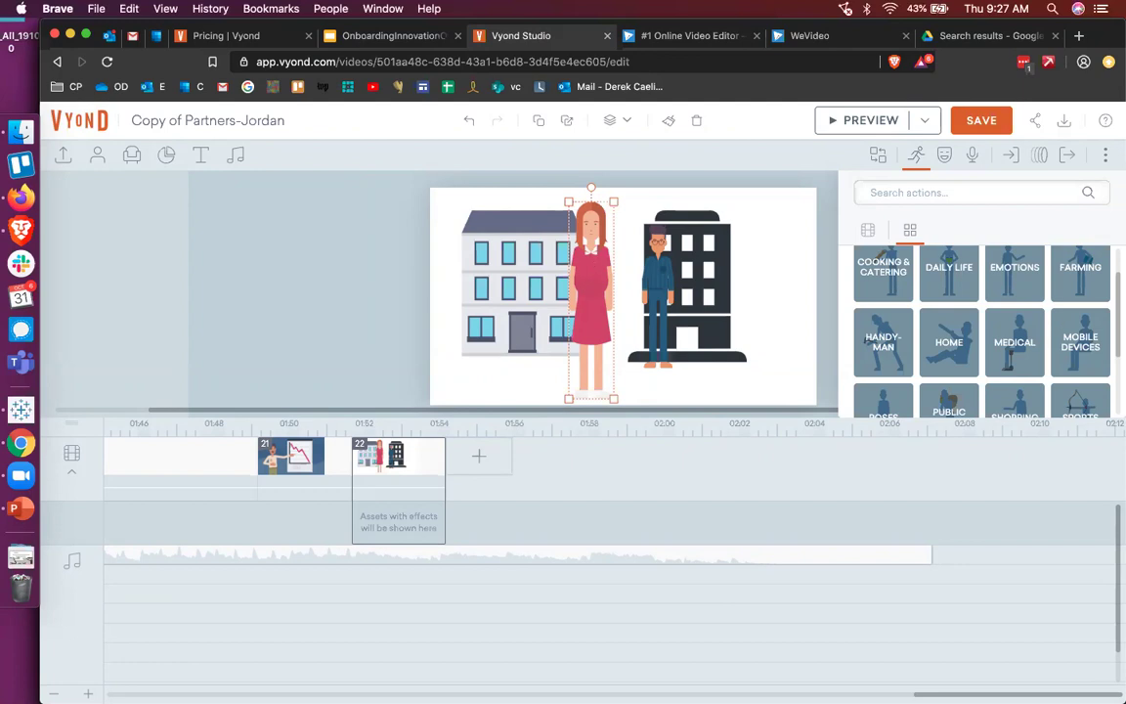
- Stay on the editor page, then save Copy of Partners-Jordan with Save and Go
{"action": "key", "text": "Escape"}
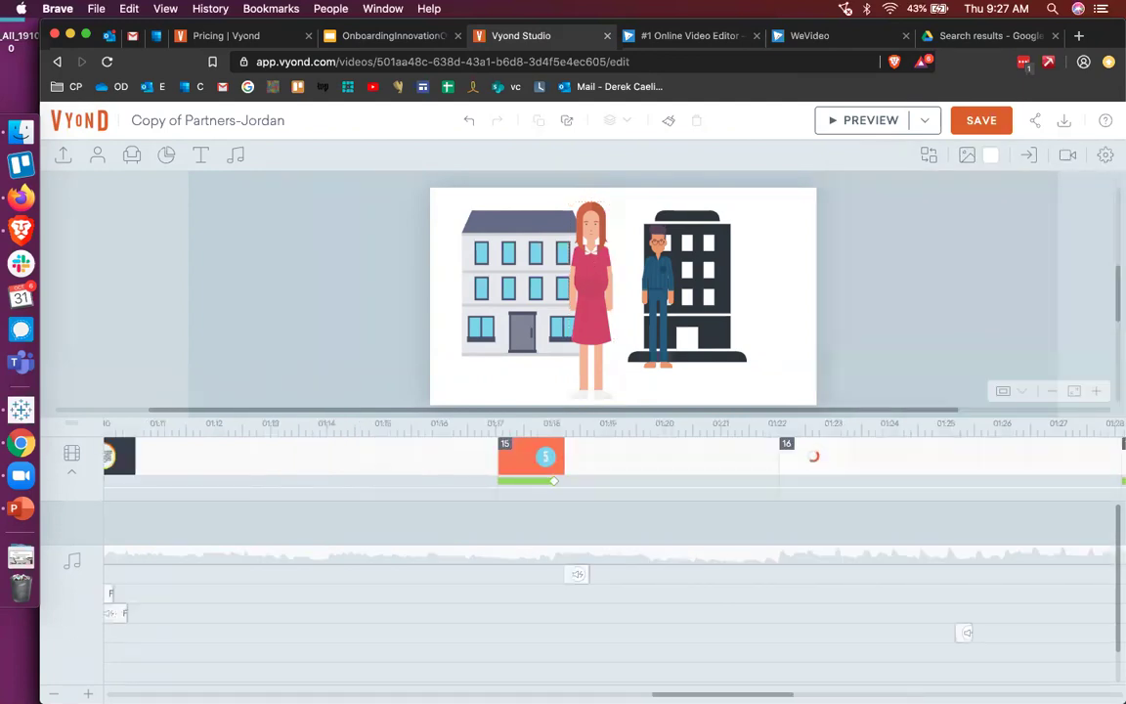
{"action": "key", "text": "super+r"}
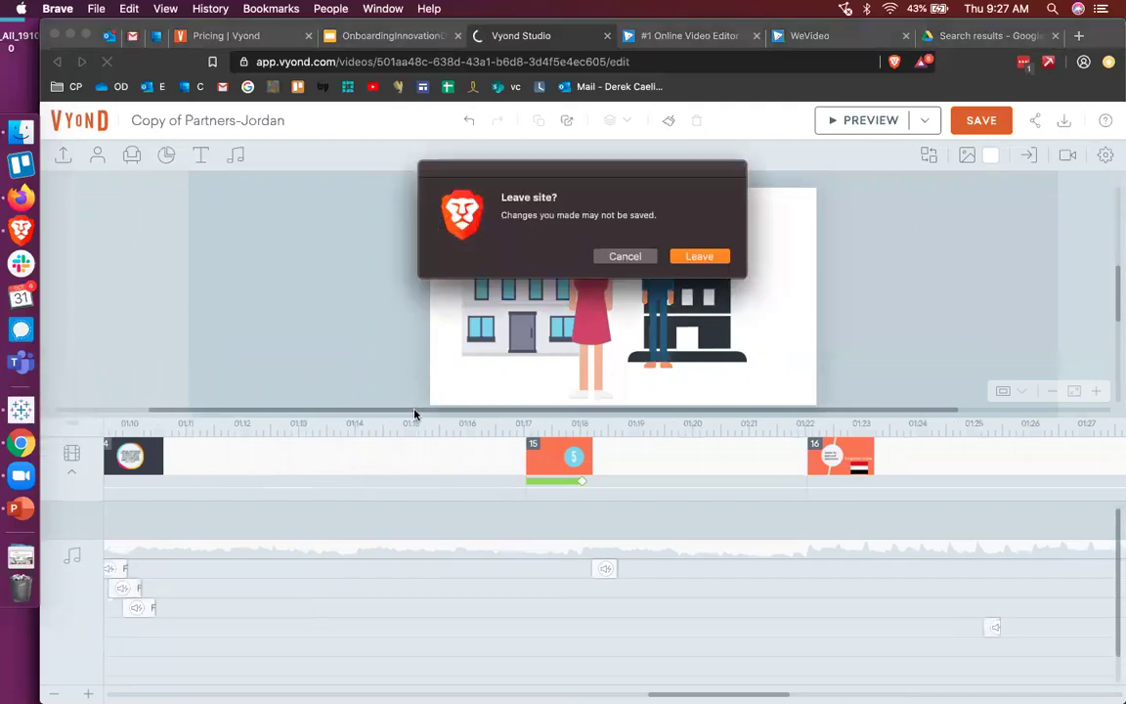
{"action": "left_click", "coordinate": [640, 261]}
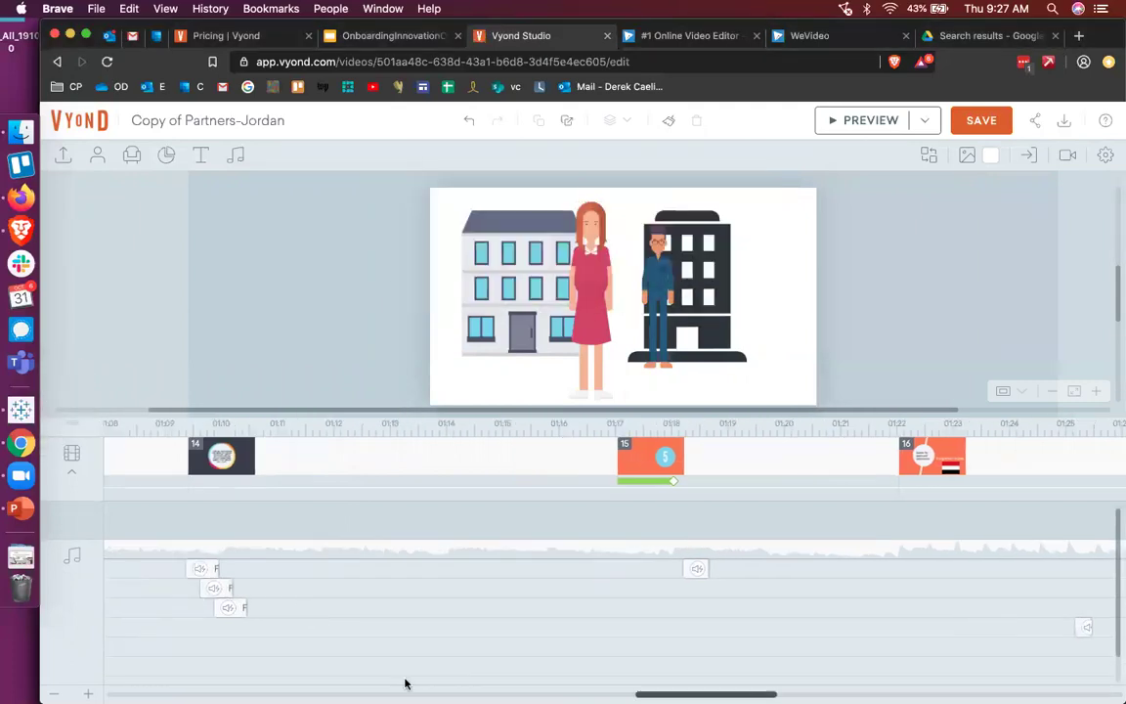
{"action": "scroll", "coordinate": [406, 684], "scroll_direction": "left", "scroll_amount": 15}
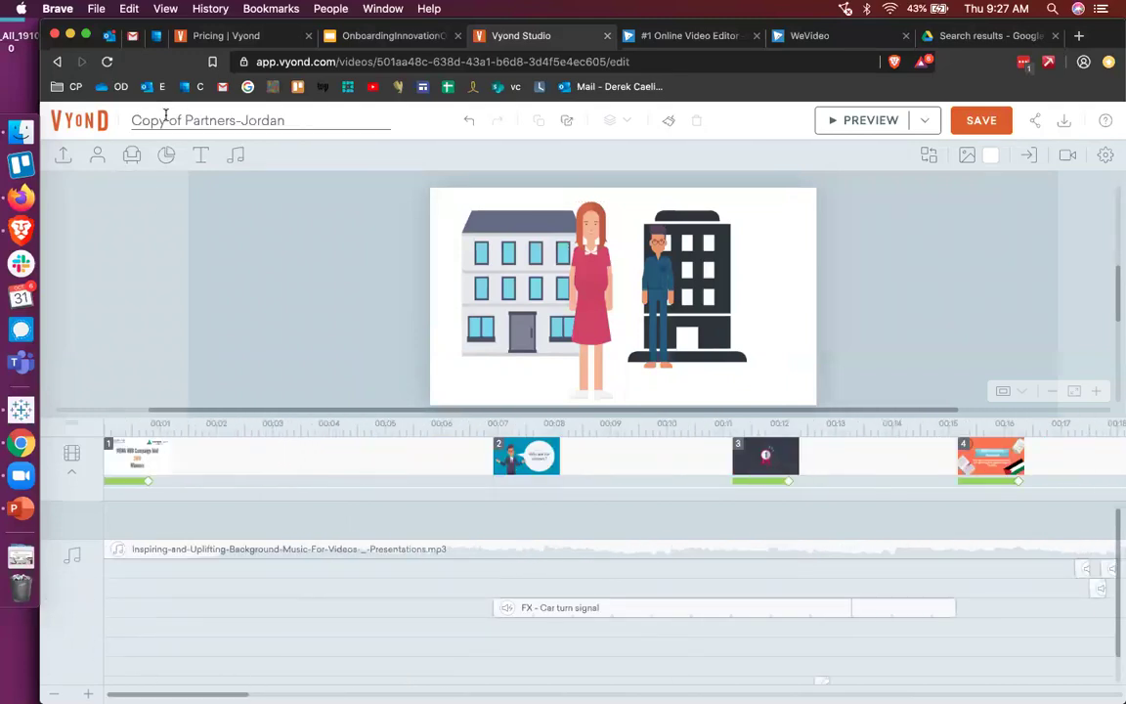
{"action": "left_click", "coordinate": [89, 128]}
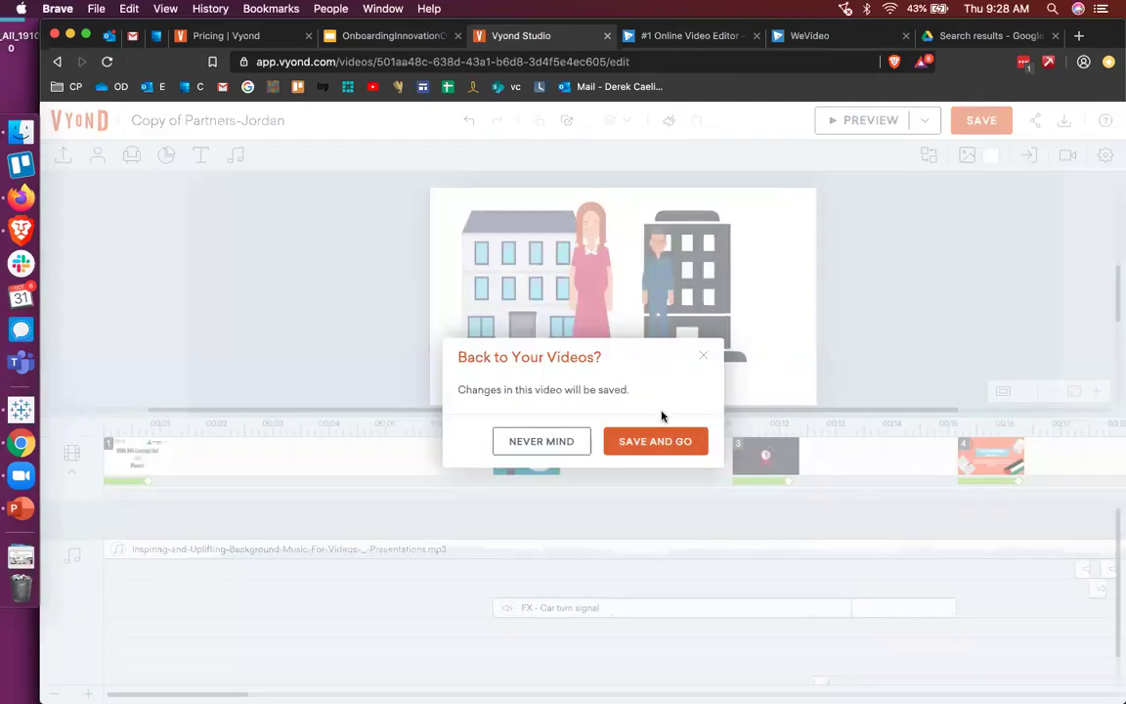
{"action": "left_click", "coordinate": [655, 441]}
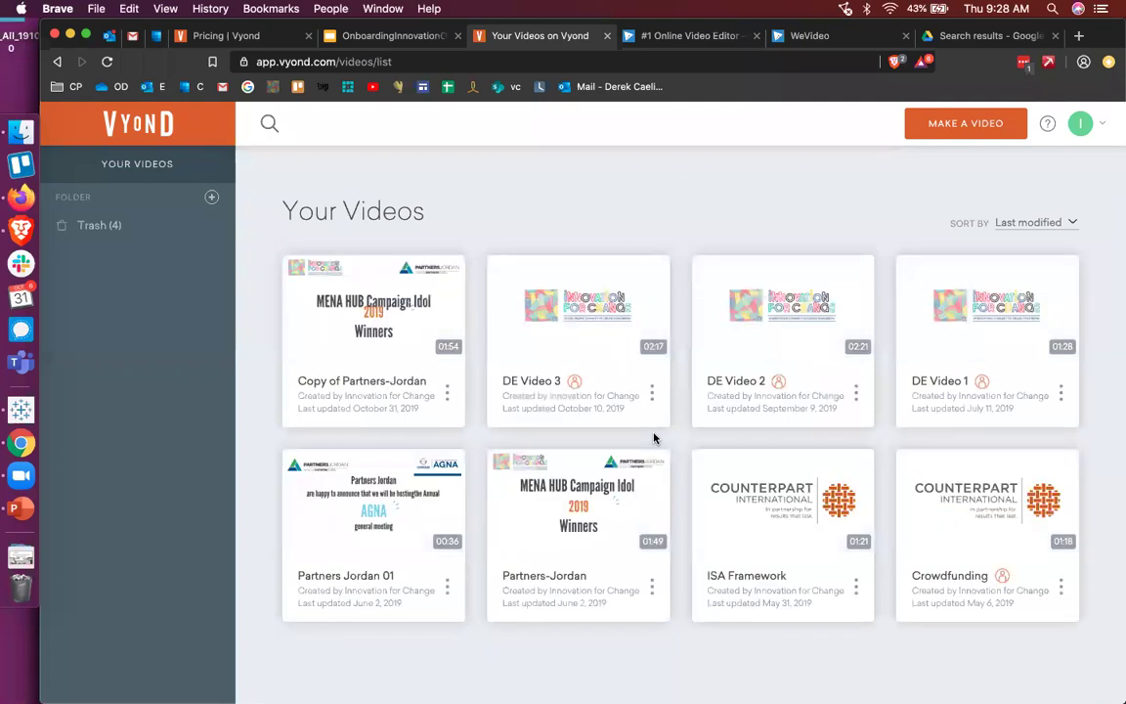
- Open DE Video 3 and enlarge its timeline to show the voice and music tracks
{"action": "mouse_move", "coordinate": [556, 336]}
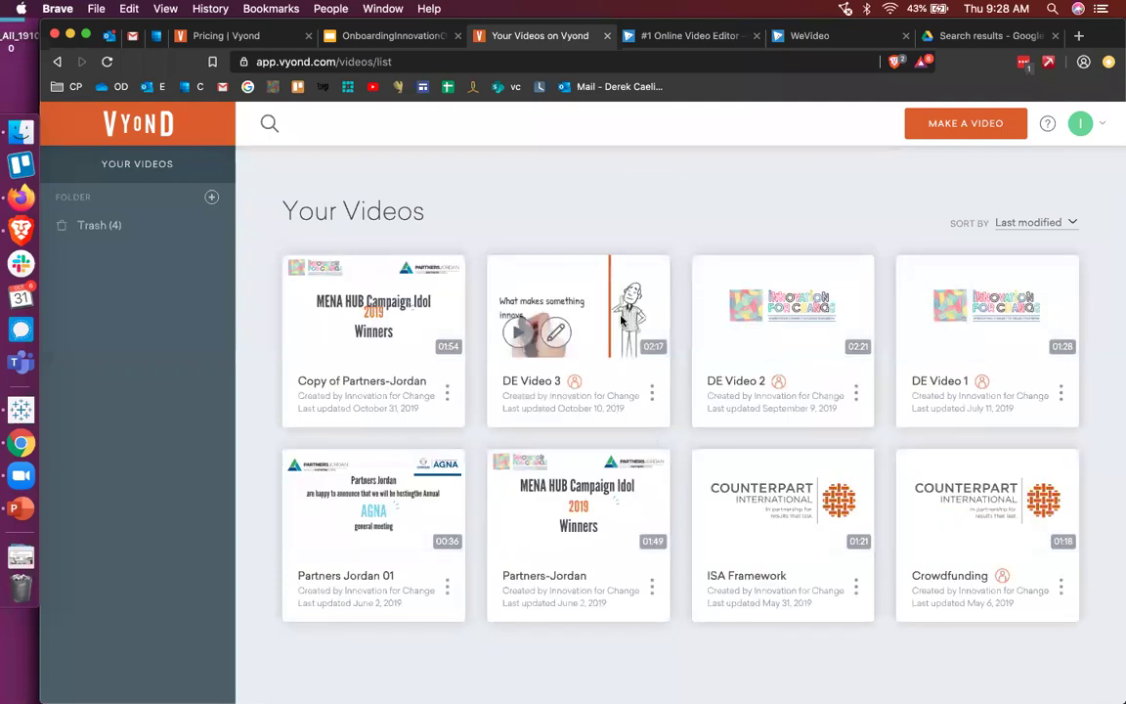
{"action": "left_click", "coordinate": [556, 334]}
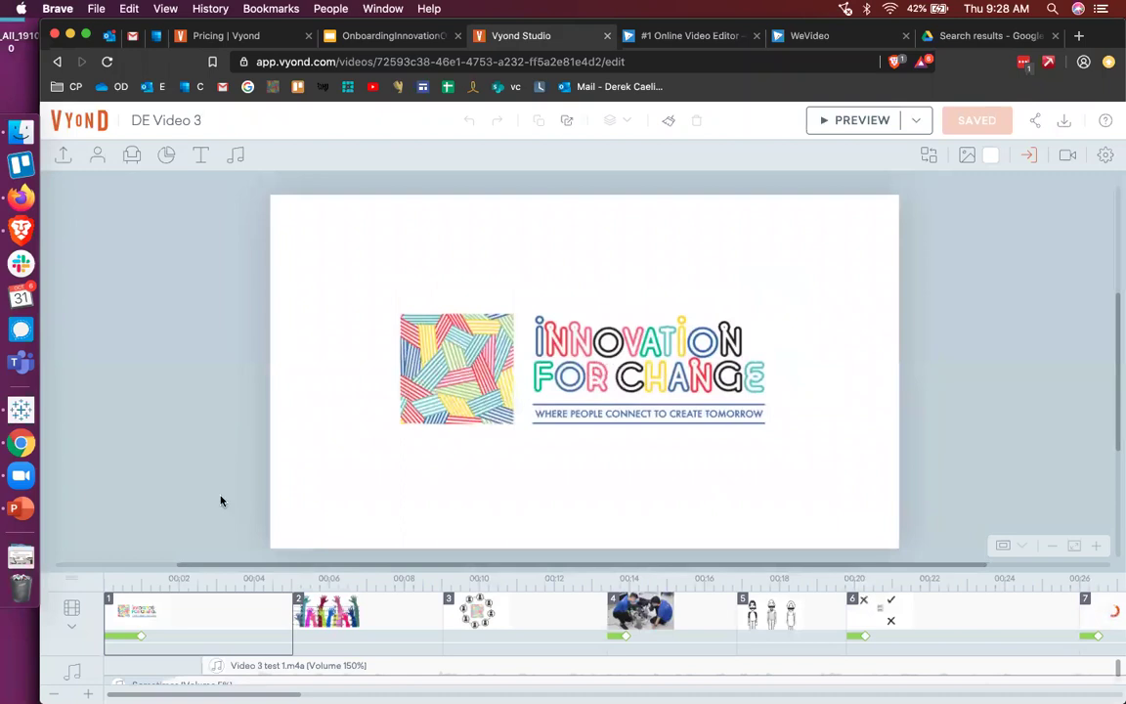
{"action": "left_click_drag", "start_coordinate": [222, 571], "coordinate": [227, 508]}
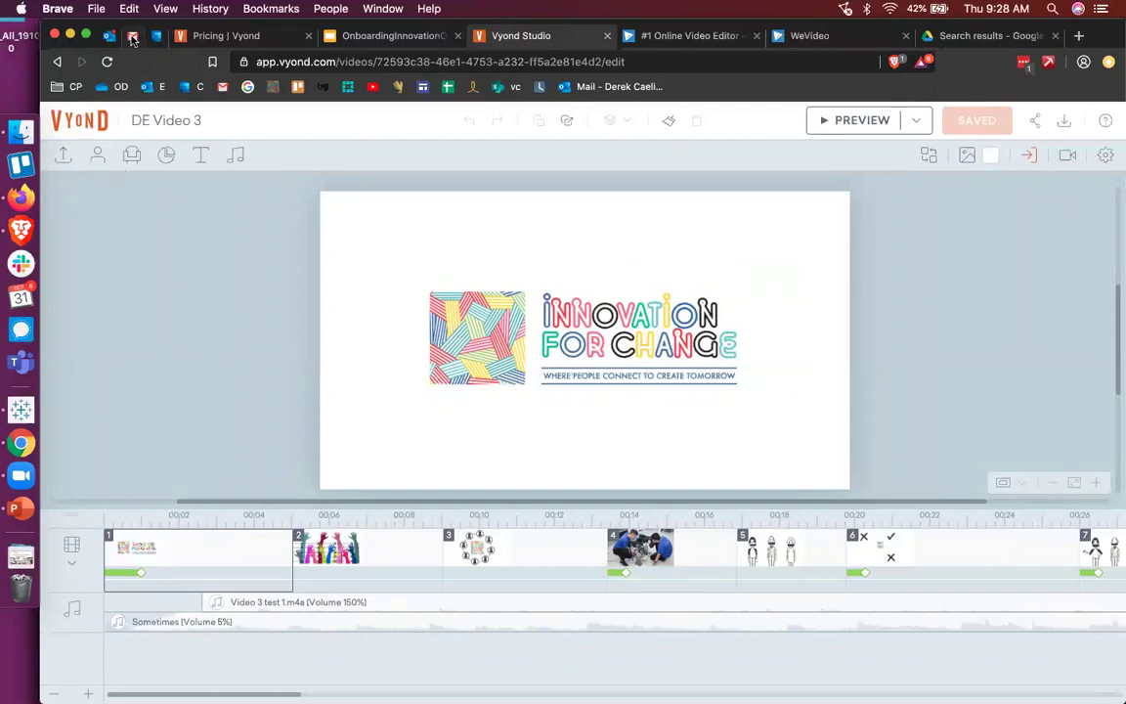
- In the Google Drive search results, replace the search with 'script 4'
{"action": "left_click", "coordinate": [964, 36]}
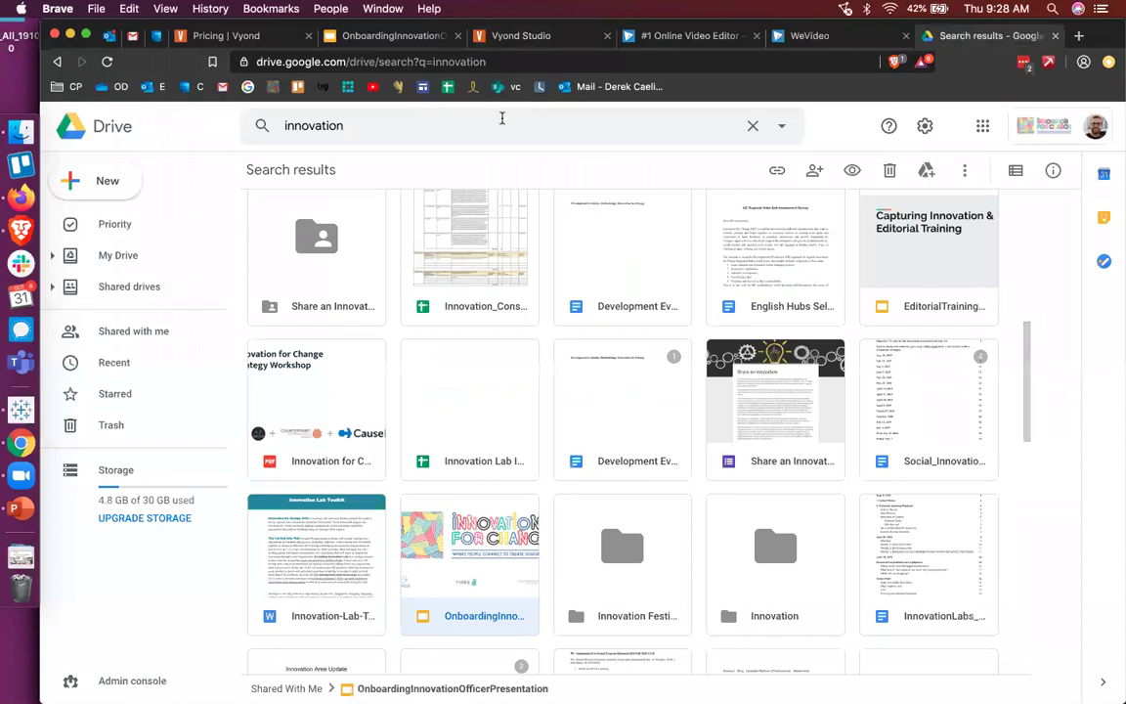
{"action": "left_click", "coordinate": [501, 118]}
{"action": "key", "text": "super+a"}
{"action": "type", "text": "script "}
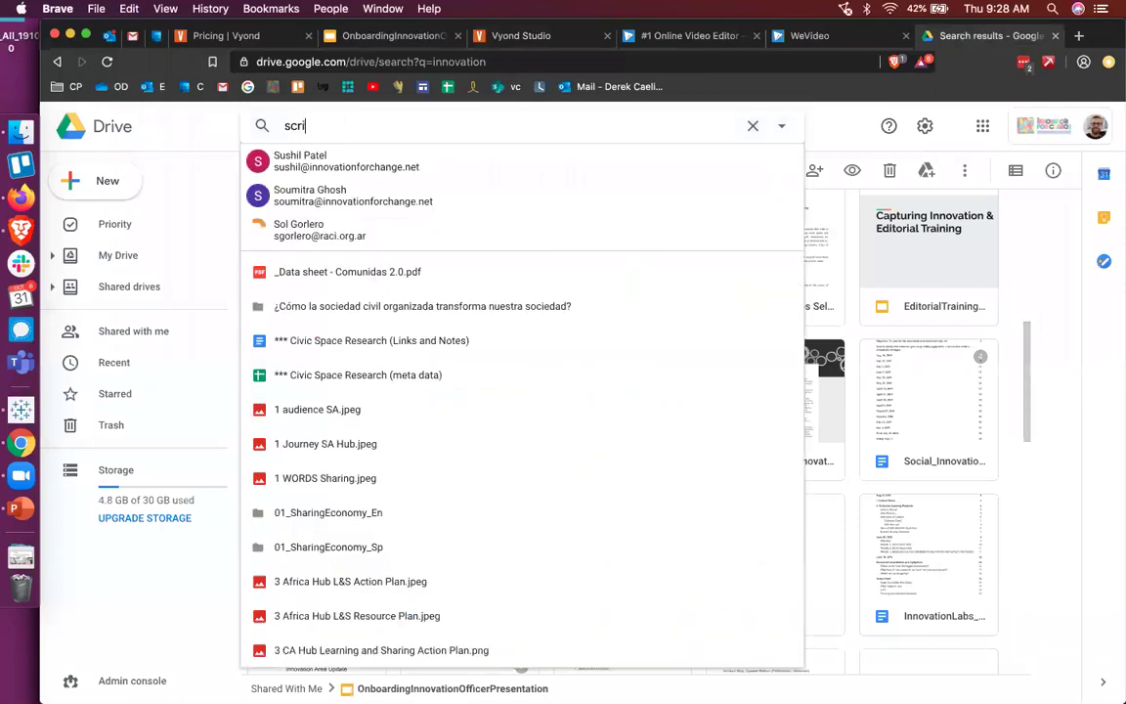
{"action": "type", "text": "4"}
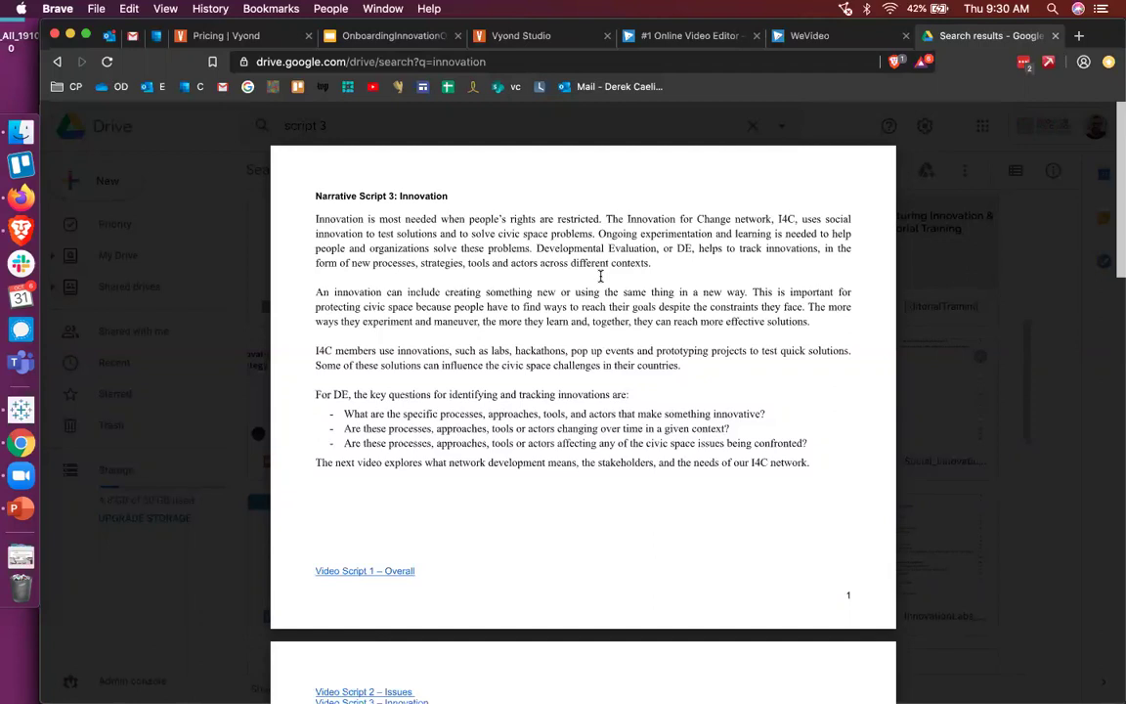
- Back in DE Video 3, play the Video 3 test narration track from its right-click menu
{"action": "left_click", "coordinate": [506, 39]}
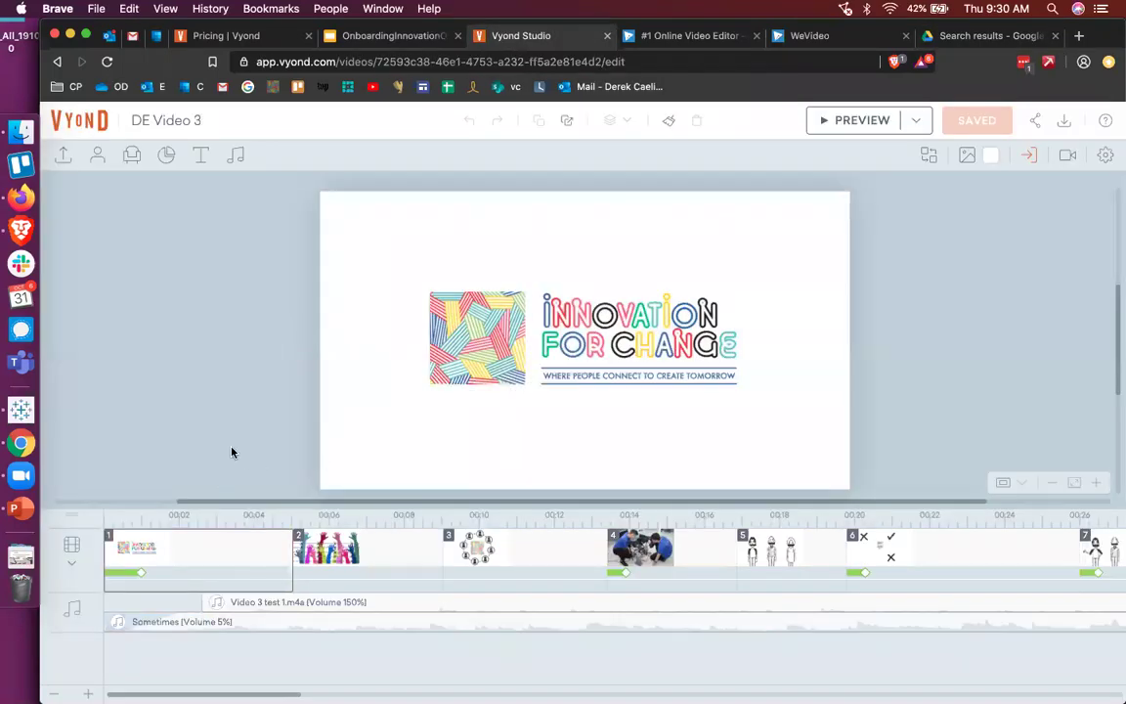
{"action": "left_click", "coordinate": [178, 550]}
{"action": "left_click", "coordinate": [152, 625]}
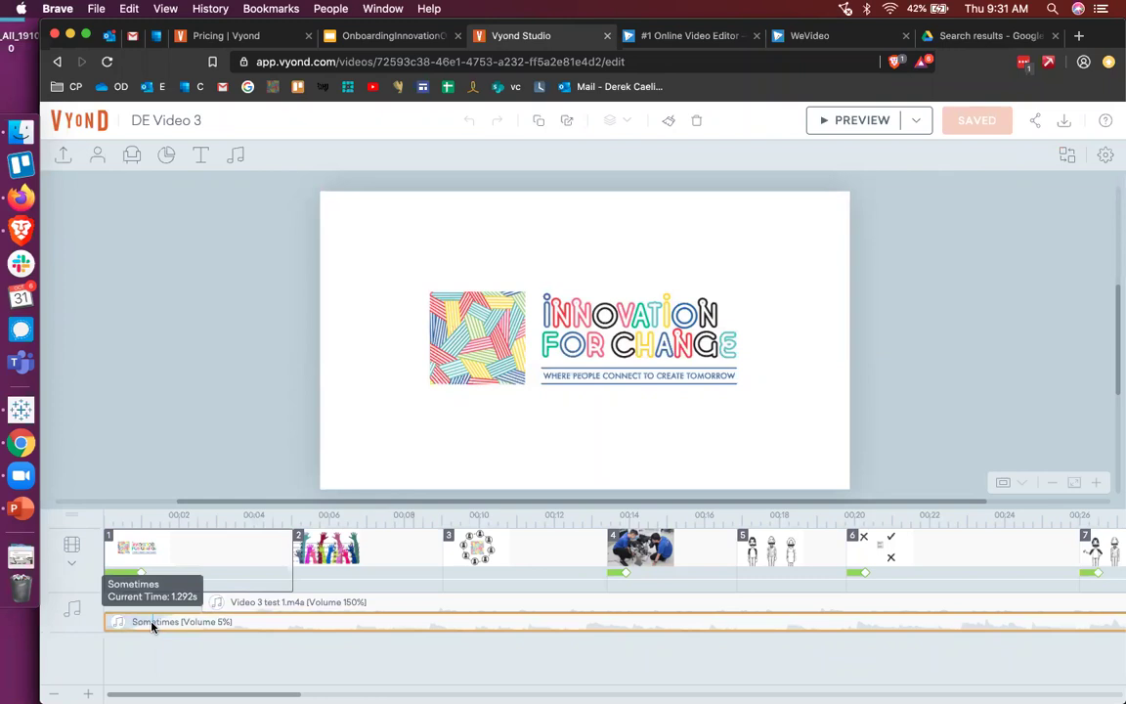
{"action": "right_click", "coordinate": [249, 626]}
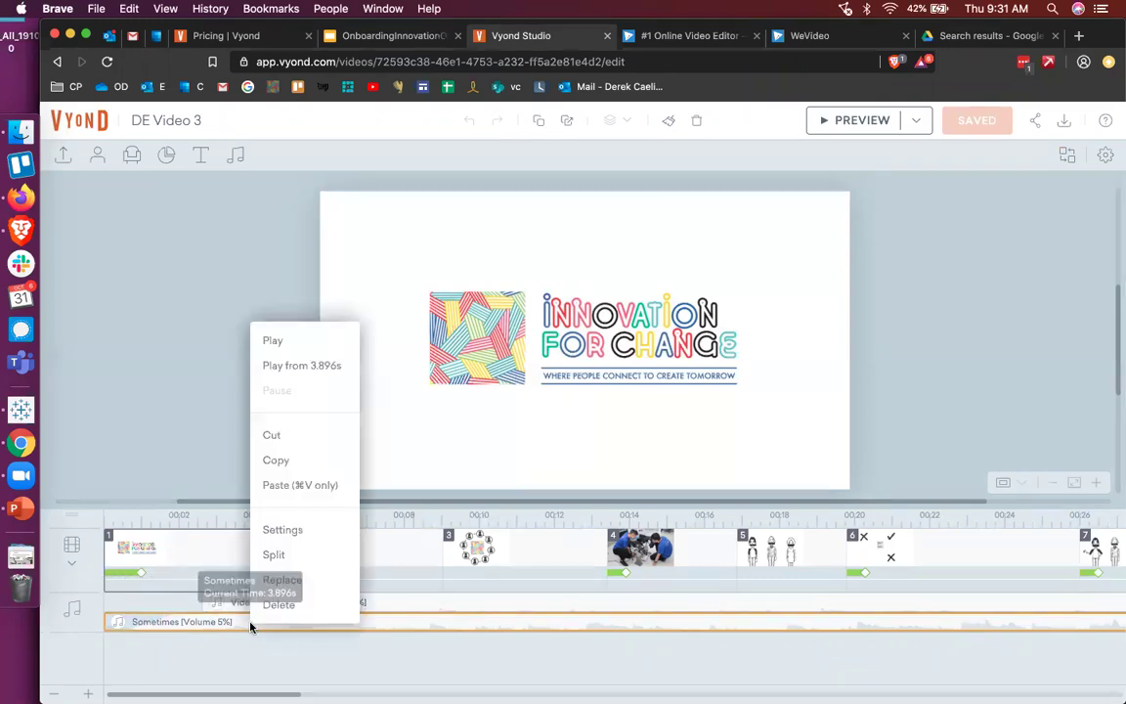
{"action": "left_click", "coordinate": [232, 624]}
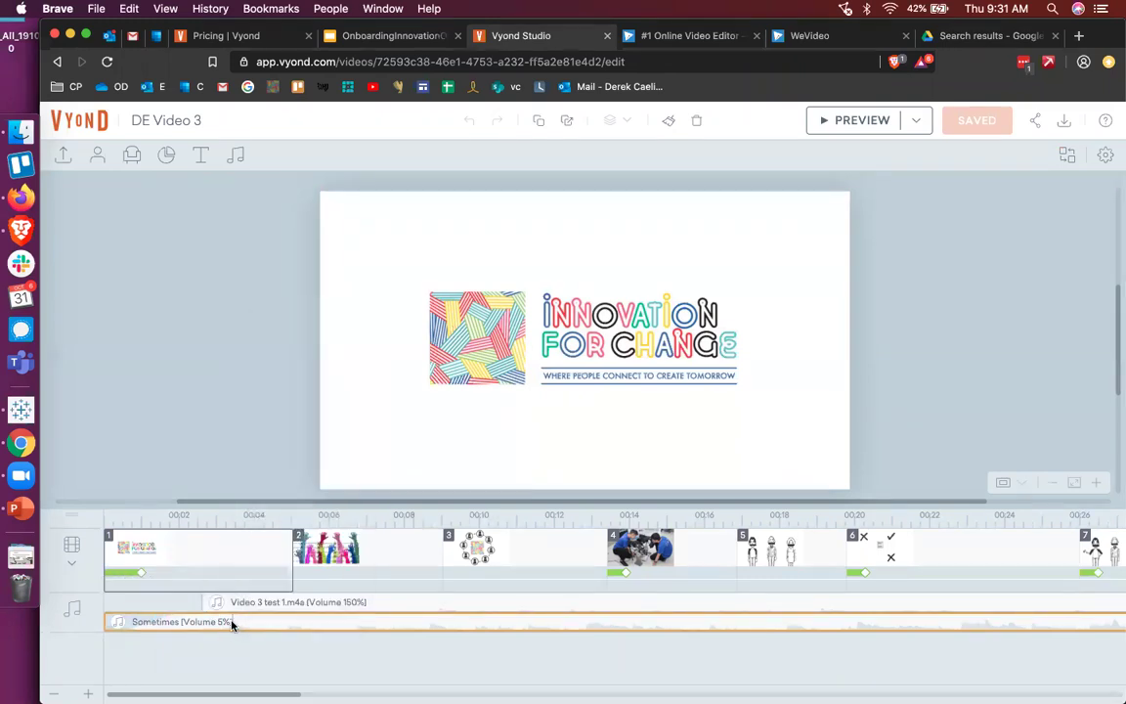
{"action": "right_click", "coordinate": [287, 602]}
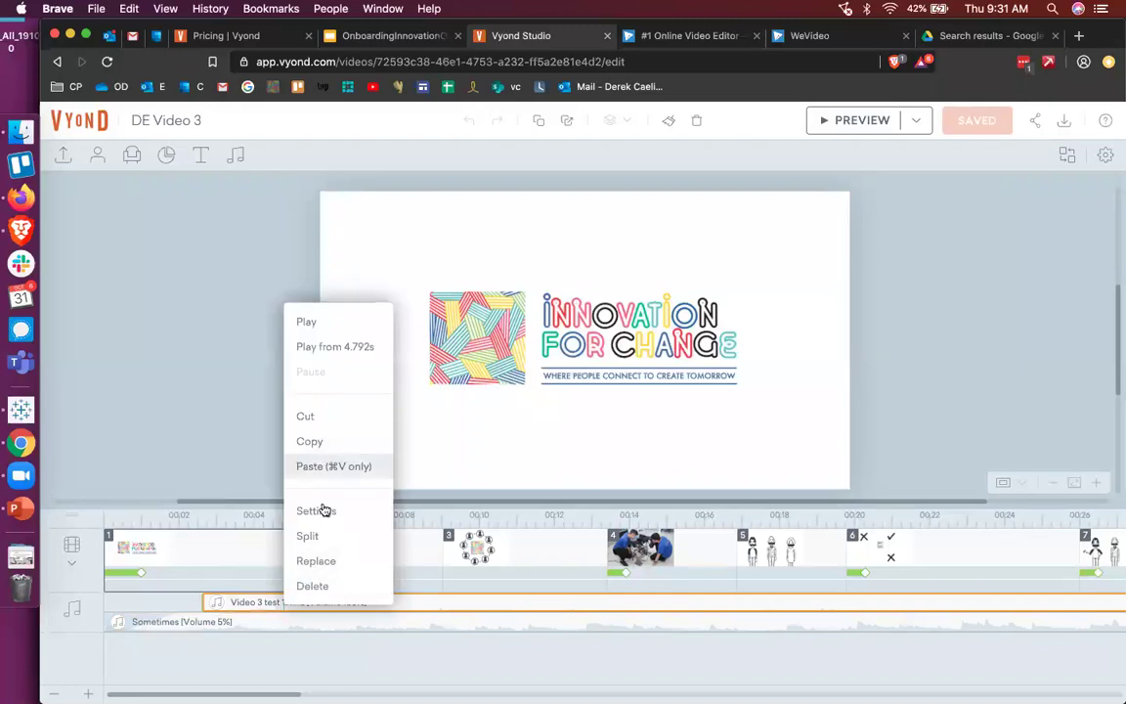
{"action": "left_click", "coordinate": [321, 323]}
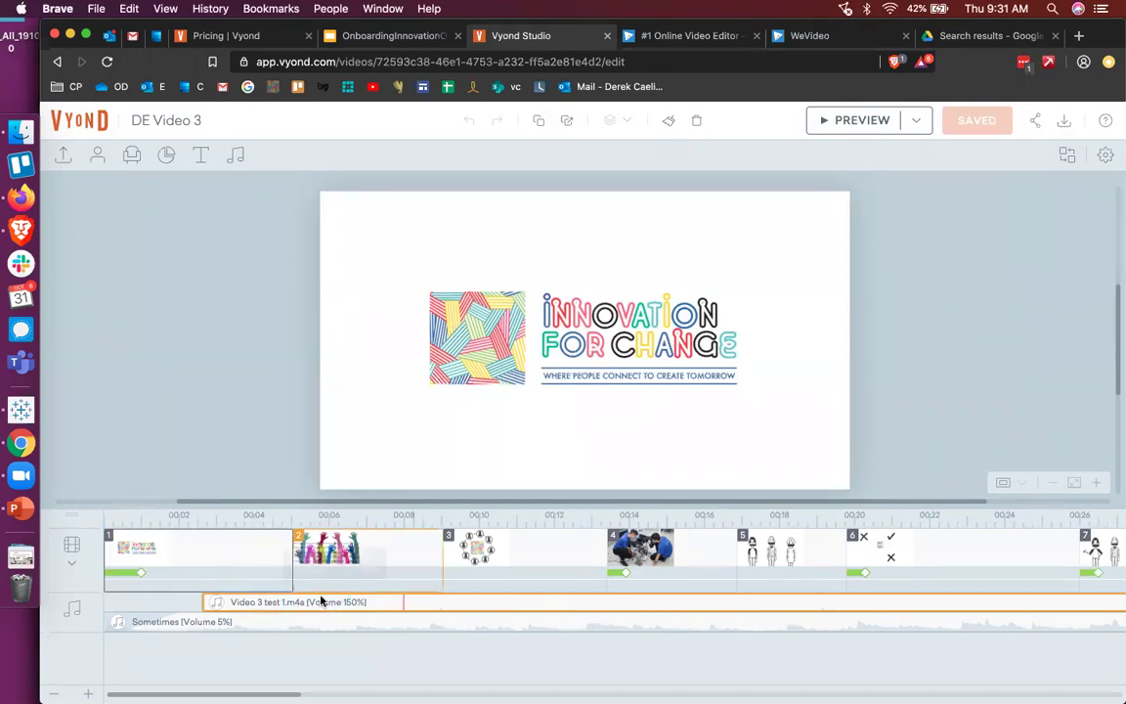
- Step through scenes 1–3, selecting the narration clip and scene 3's people-circle graphic
{"action": "left_click", "coordinate": [229, 558]}
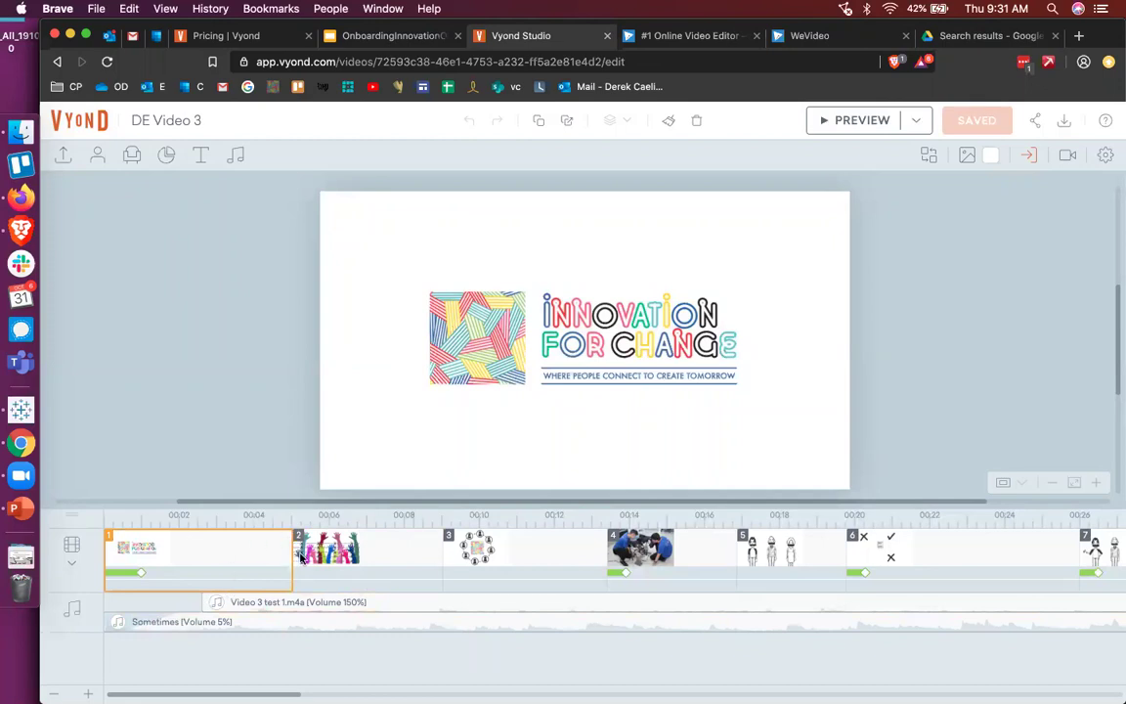
{"action": "left_click", "coordinate": [311, 607]}
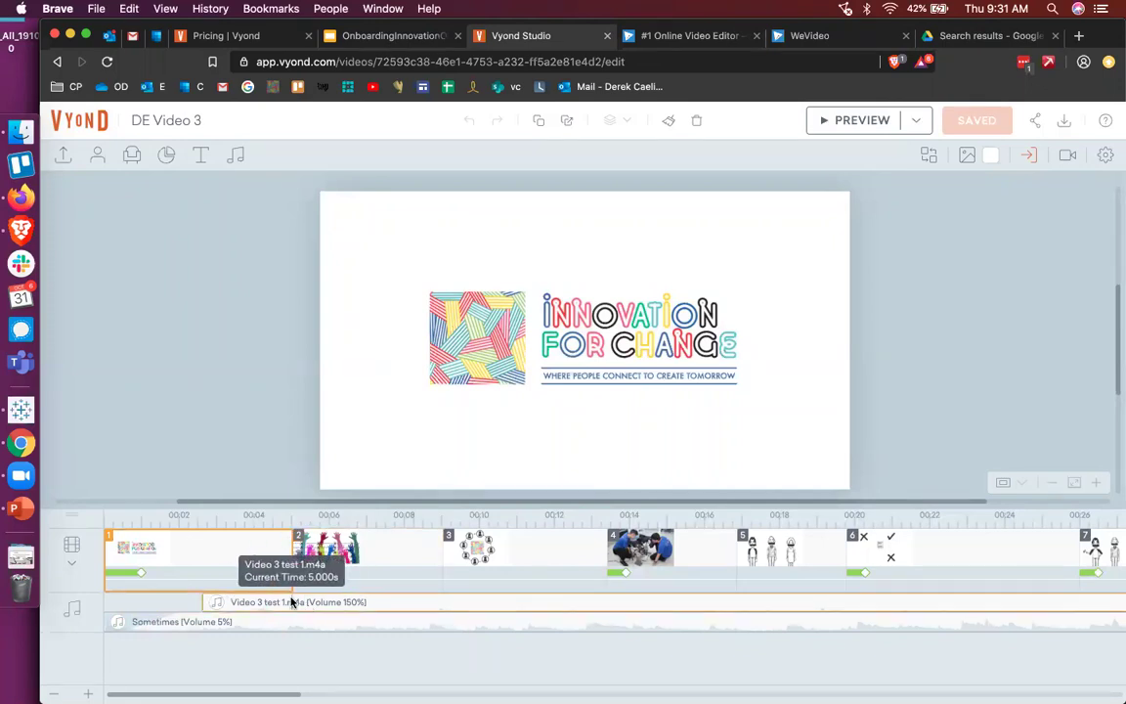
{"action": "left_click", "coordinate": [347, 584]}
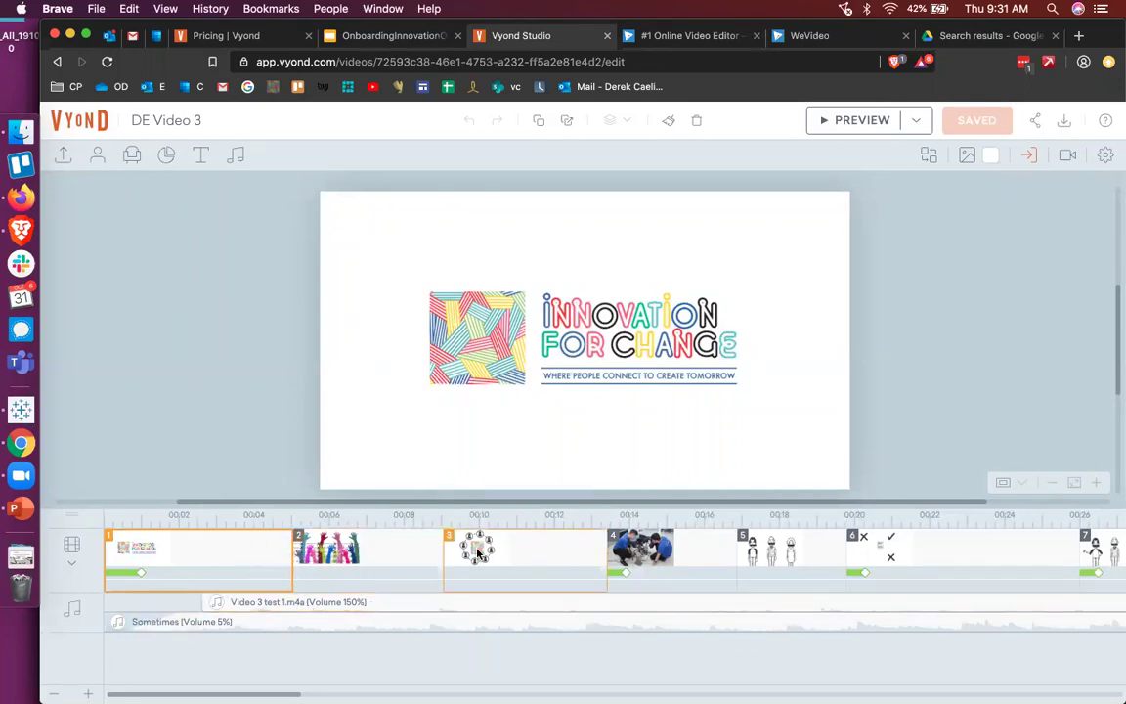
{"action": "left_click", "coordinate": [499, 567]}
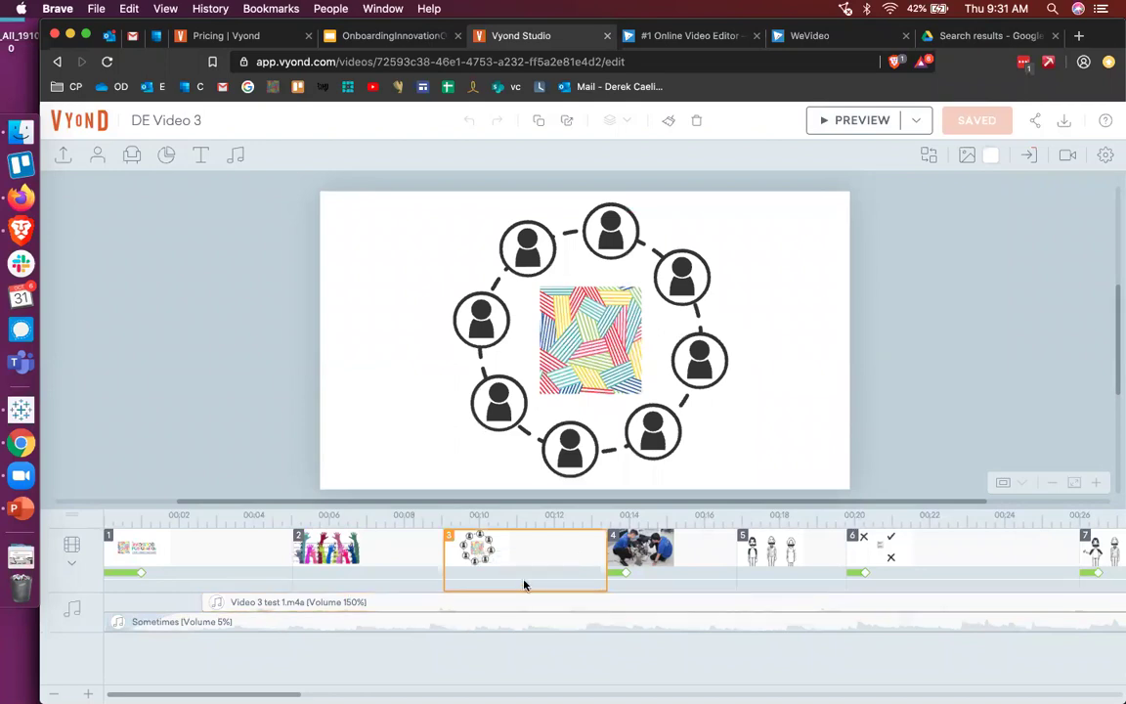
{"action": "left_click", "coordinate": [567, 351]}
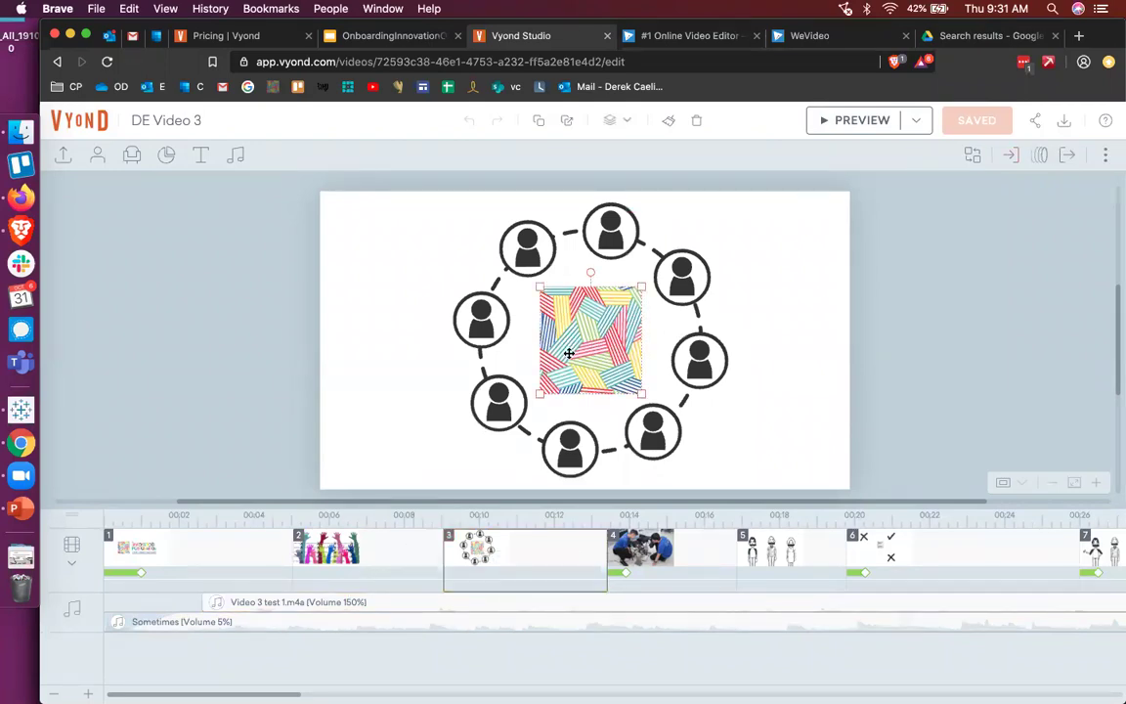
{"action": "left_click", "coordinate": [709, 345]}
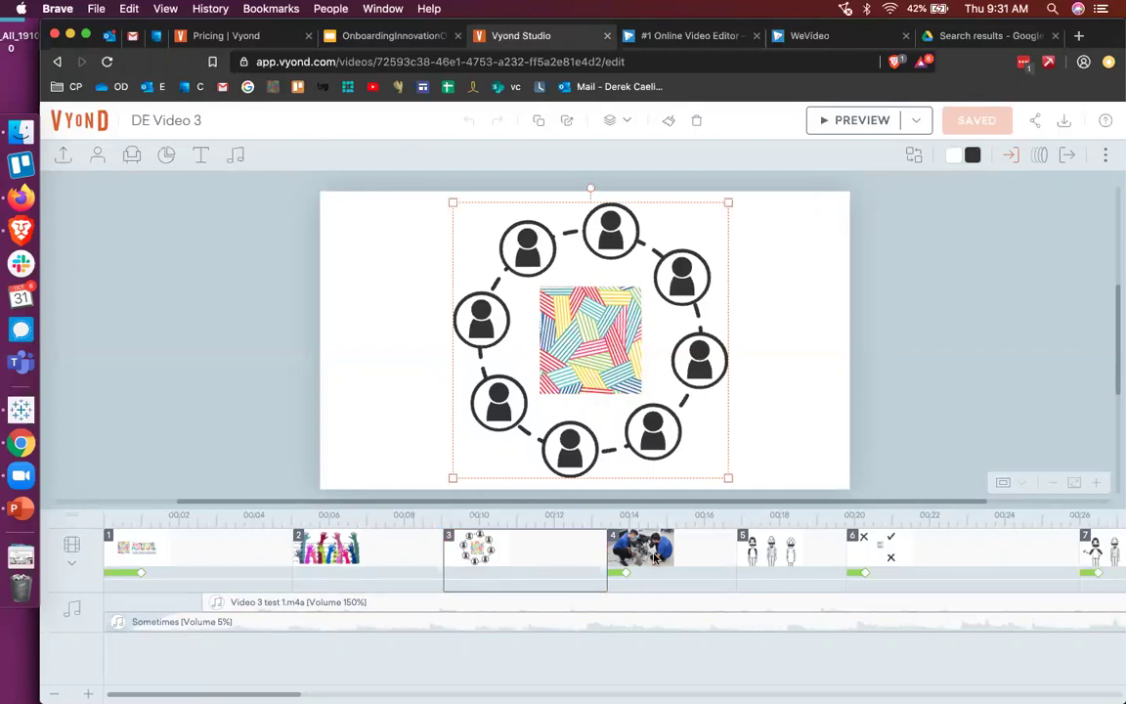
- Open scene 4's workshop photo, then scroll the timeline on to scene 5's three cartoon characters
{"action": "left_click", "coordinate": [698, 553]}
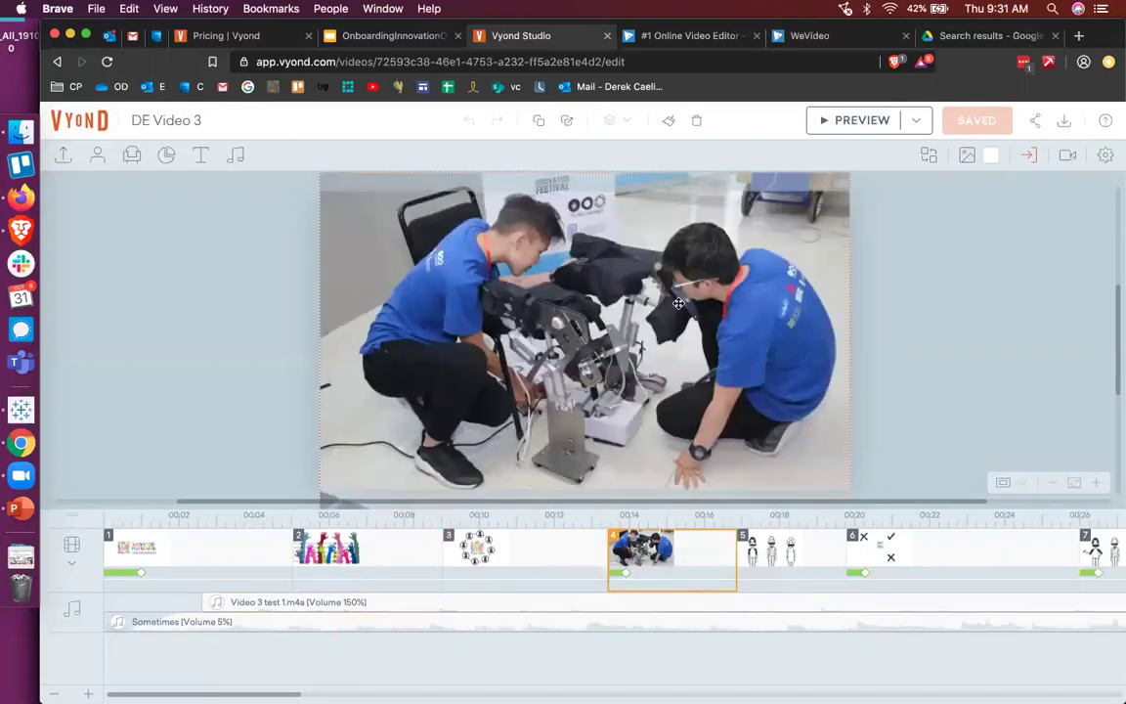
{"action": "scroll", "coordinate": [351, 566], "scroll_direction": "right", "scroll_amount": 3}
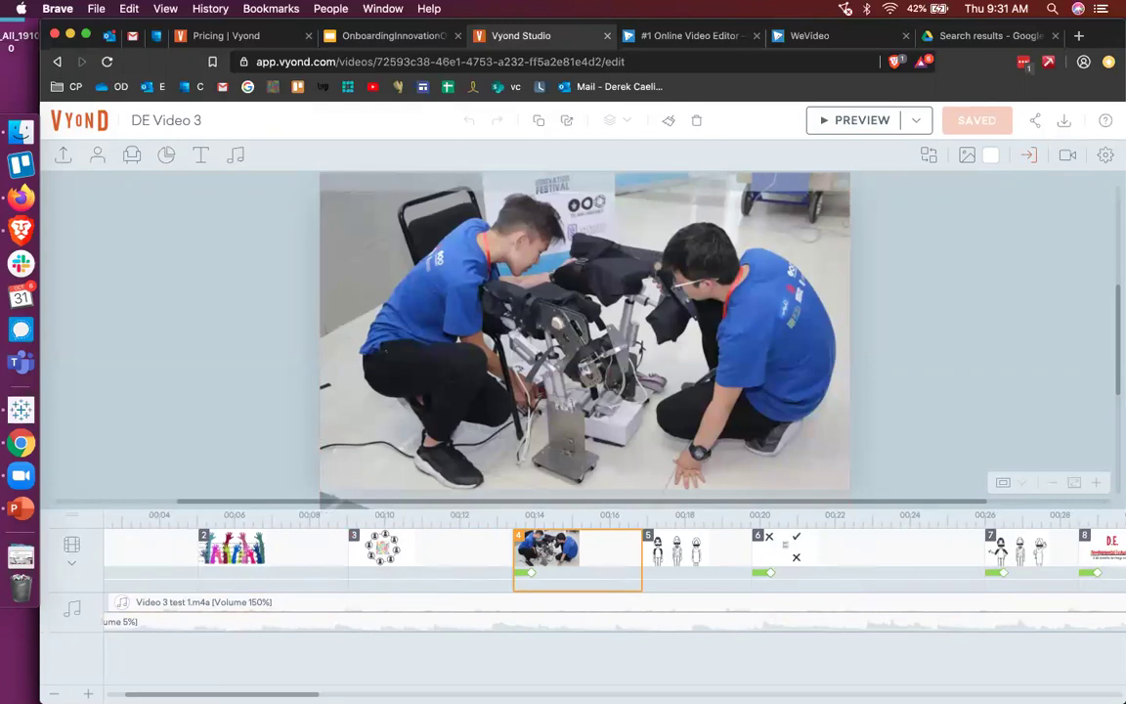
{"action": "scroll", "coordinate": [586, 557], "scroll_direction": "right", "scroll_amount": 5}
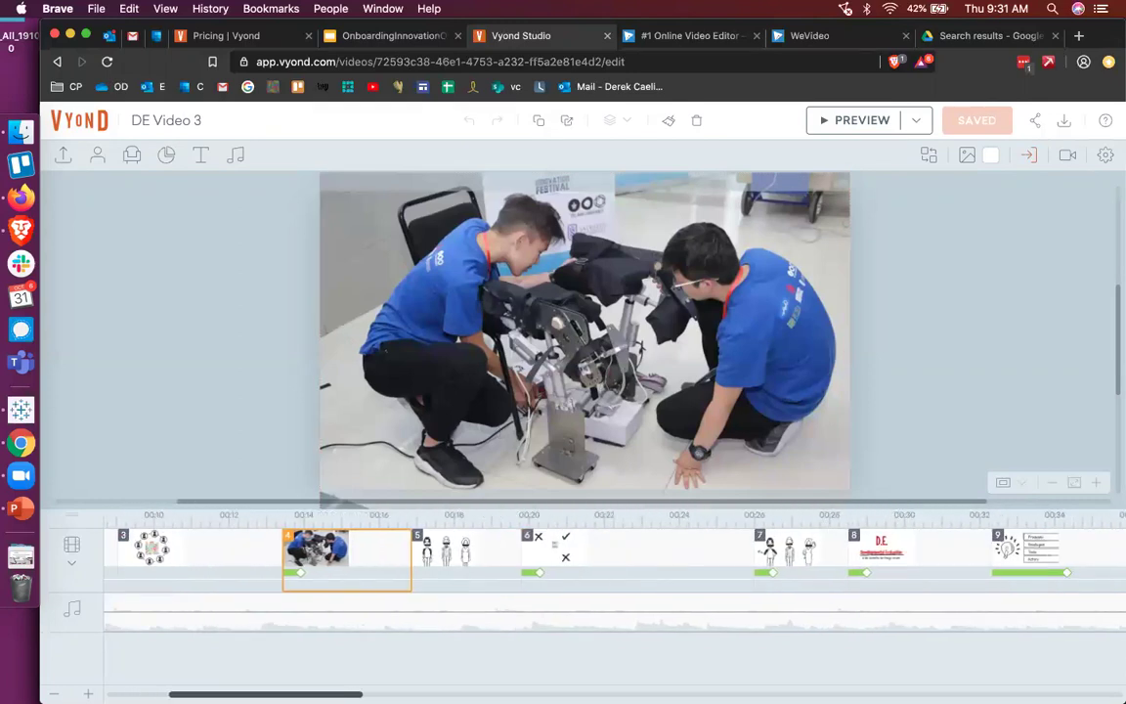
{"action": "left_click", "coordinate": [494, 549]}
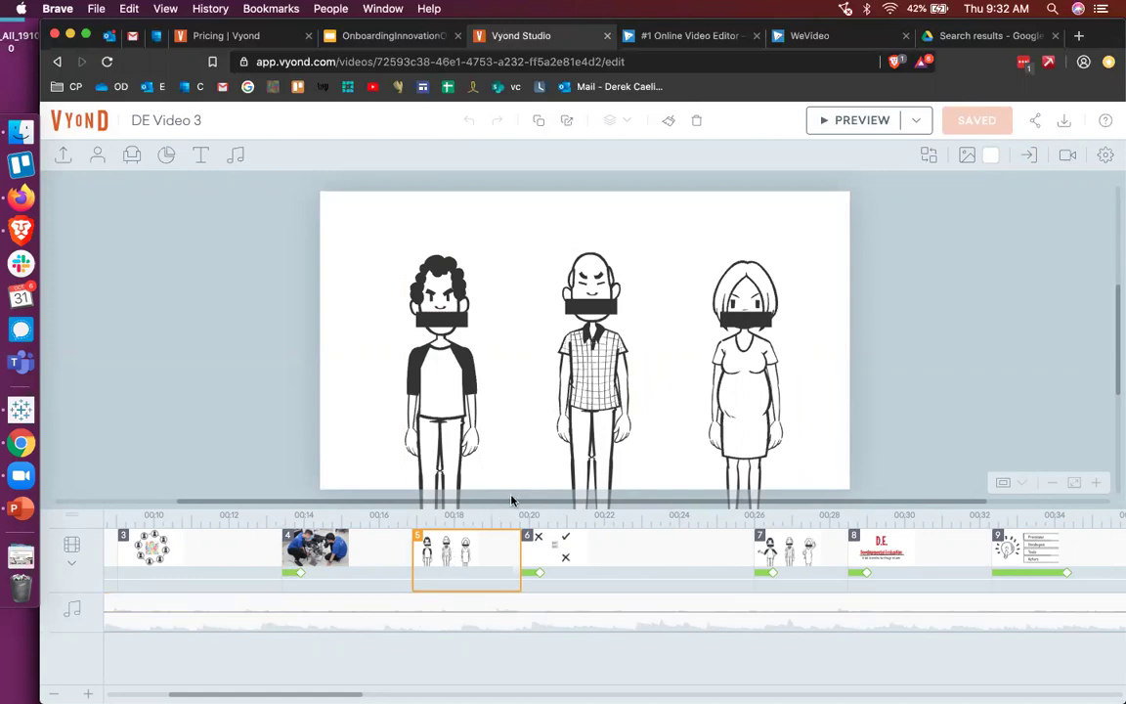
- Select the audio track, then switch to the Drive preview of Video Script 3 – Innovation.docx
{"action": "left_click", "coordinate": [413, 607]}
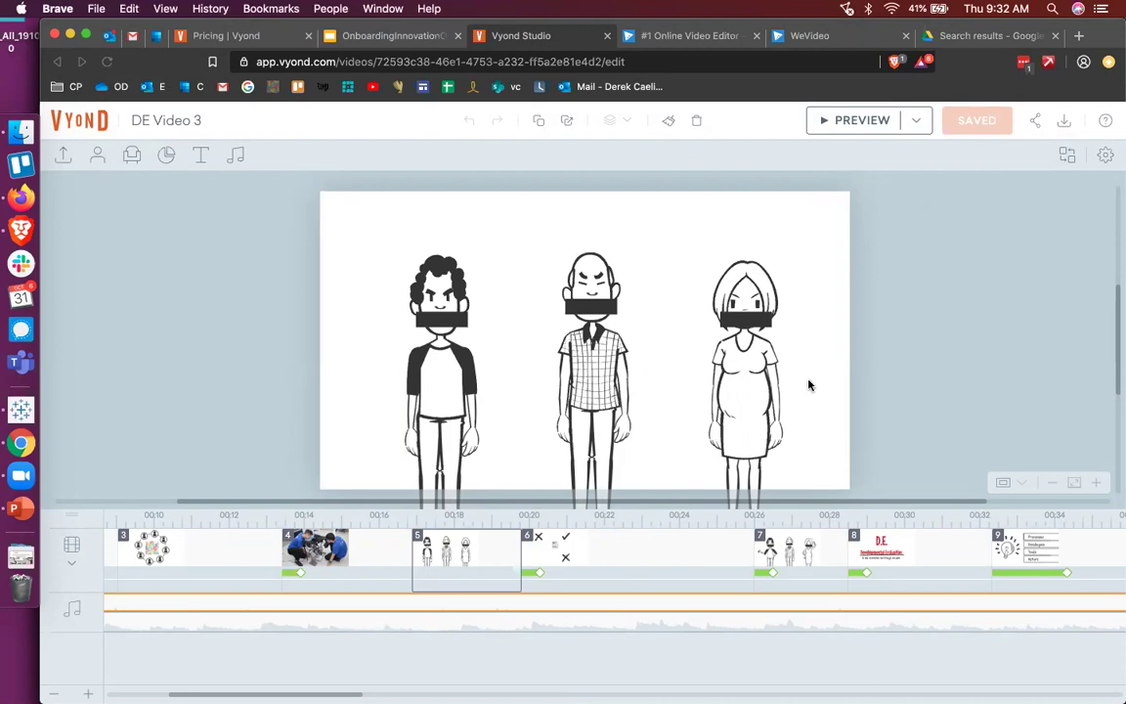
{"action": "left_click", "coordinate": [971, 37]}
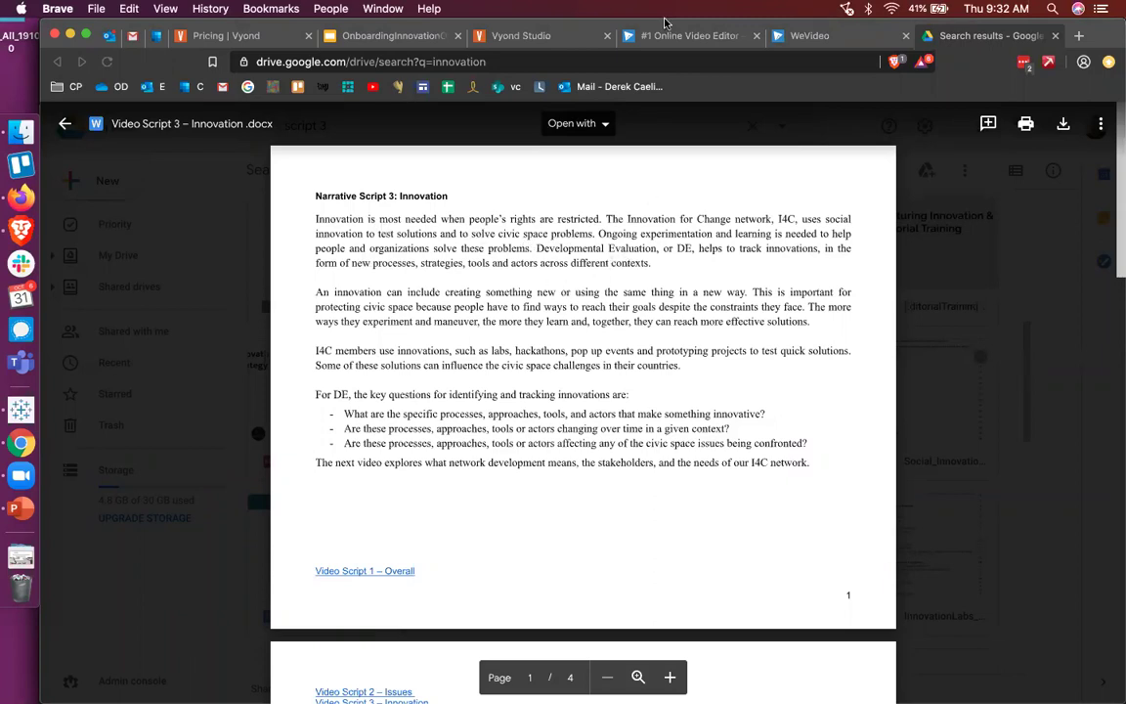
- Glance at the Slides presentation, then go back to Your Videos and reopen DE Video 3
{"action": "left_click", "coordinate": [409, 36]}
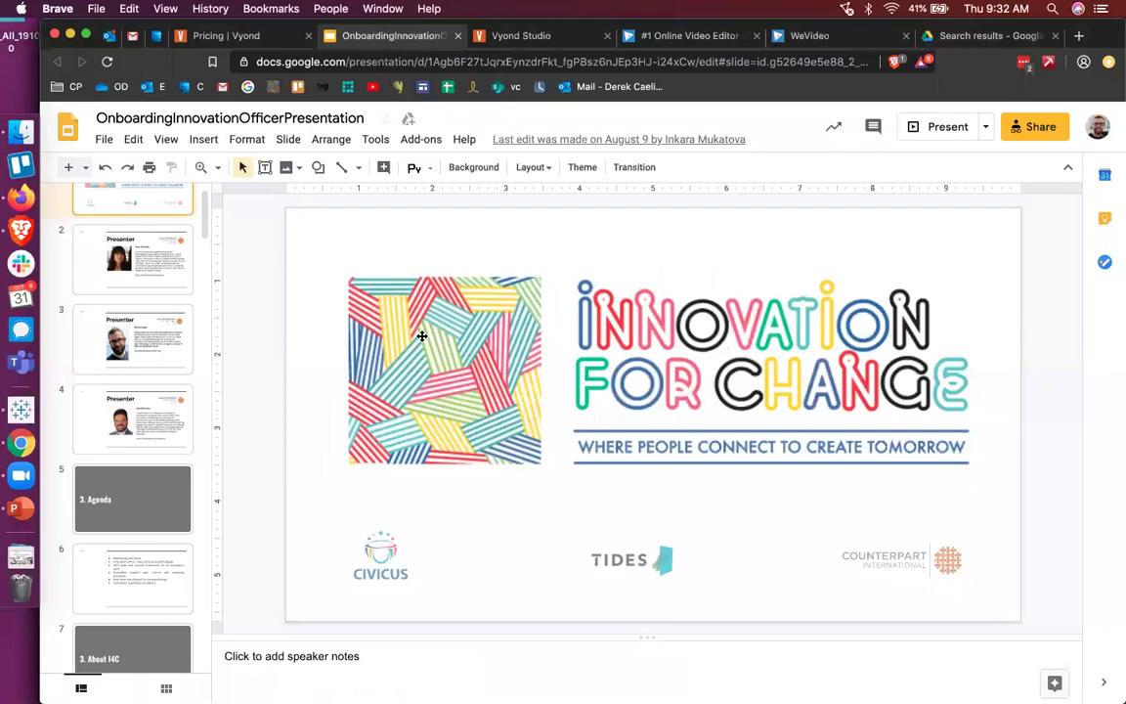
{"action": "left_click", "coordinate": [550, 32]}
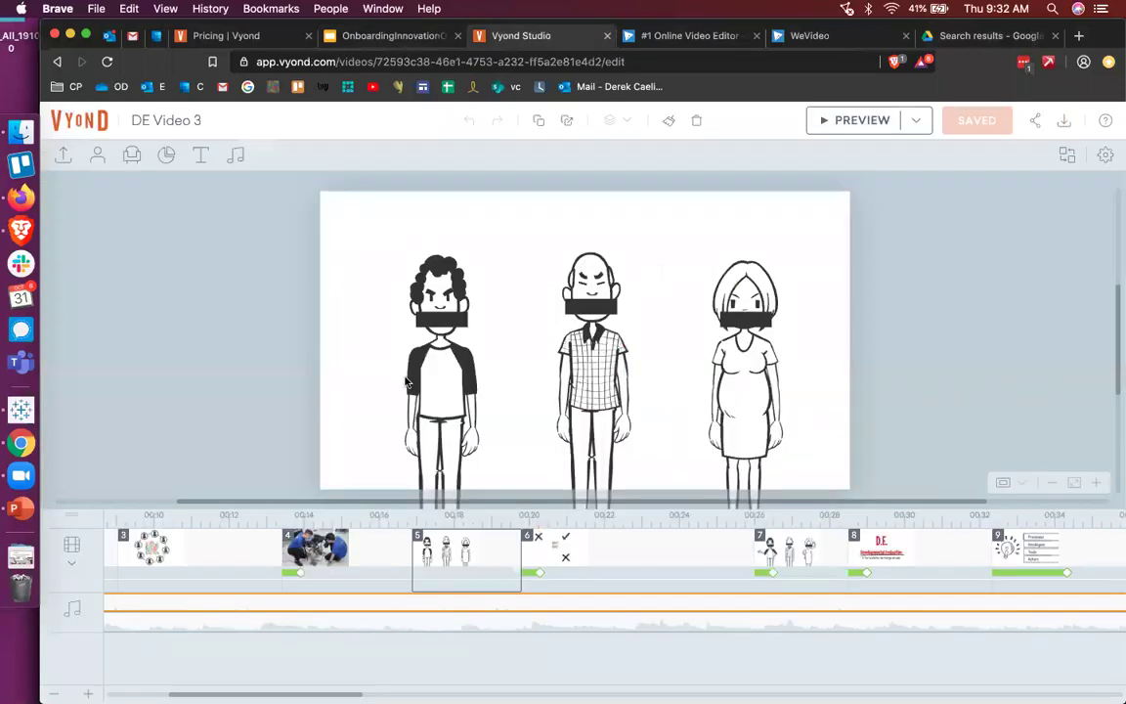
{"action": "scroll", "coordinate": [320, 562], "scroll_direction": "left", "scroll_amount": 3}
{"action": "scroll", "coordinate": [321, 562], "scroll_direction": "left", "scroll_amount": 3}
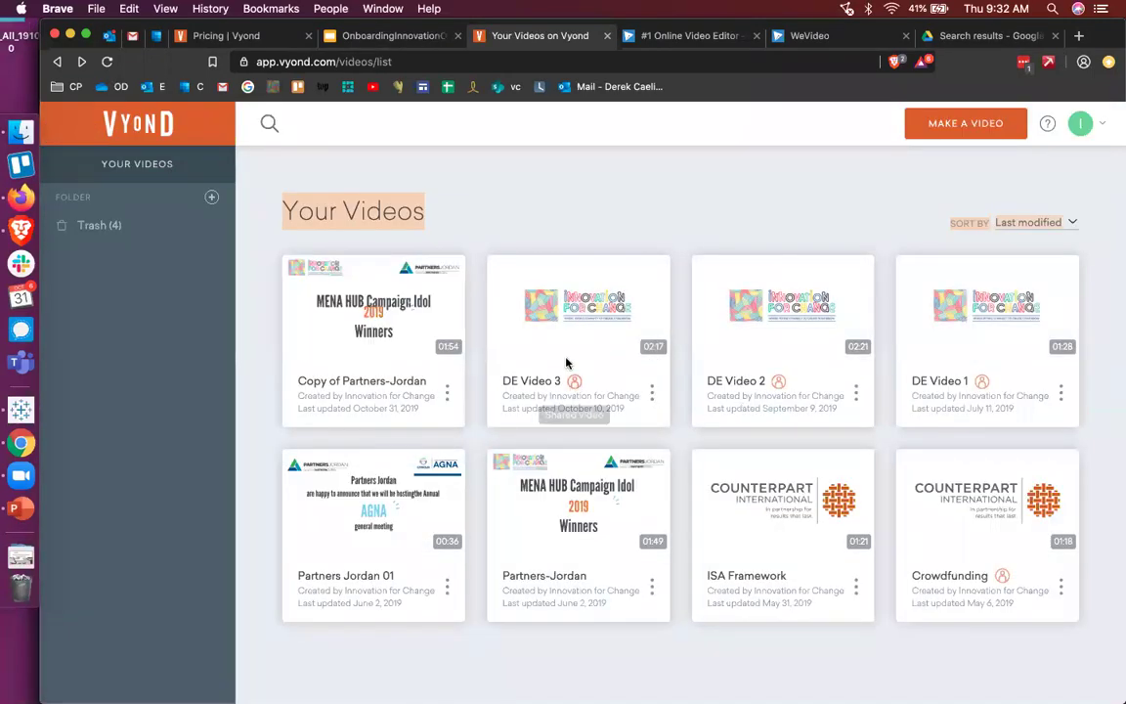
{"action": "left_click", "coordinate": [558, 340]}
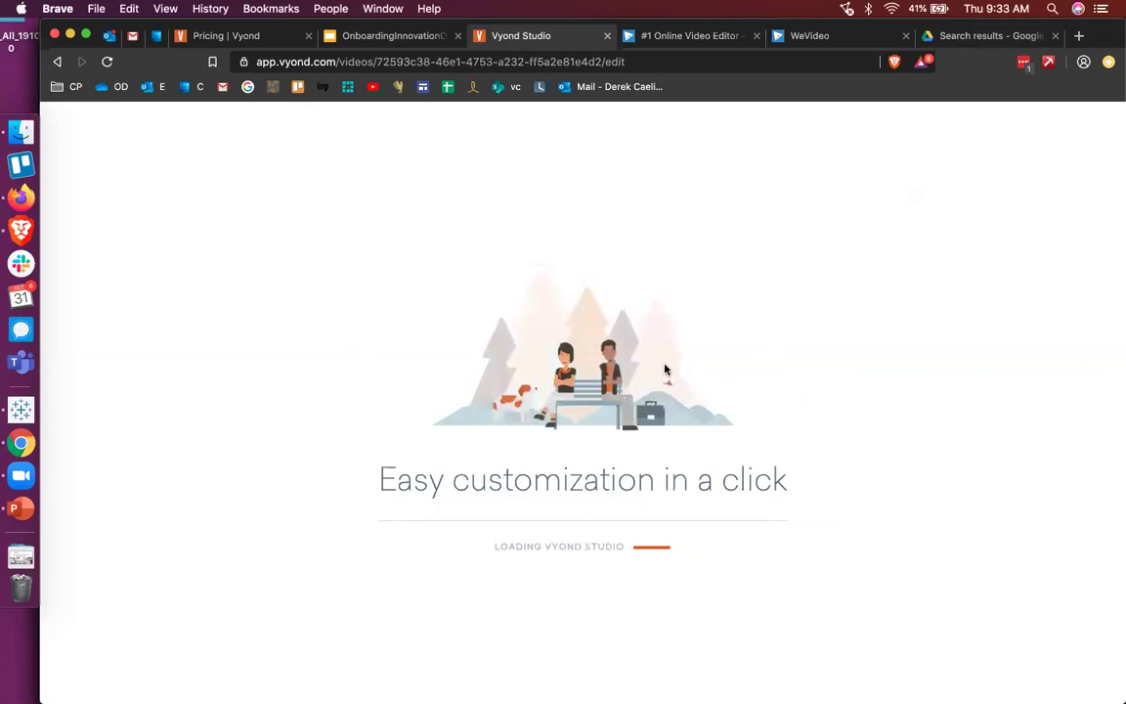
- Read through the Video Script 3 preview, highlighting narrative text, down to page 2's SCRIPT table
{"action": "left_click", "coordinate": [977, 39]}
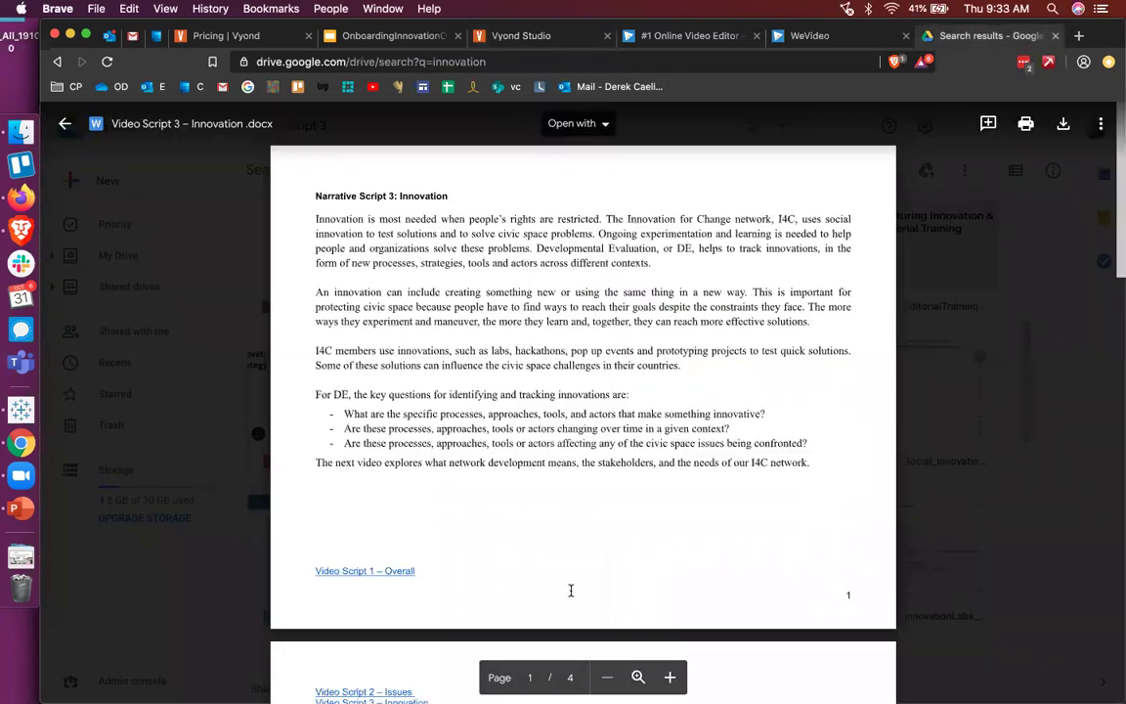
{"action": "scroll", "coordinate": [570, 591], "scroll_direction": "down", "scroll_amount": 5}
{"action": "scroll", "coordinate": [571, 587], "scroll_direction": "down", "scroll_amount": 4}
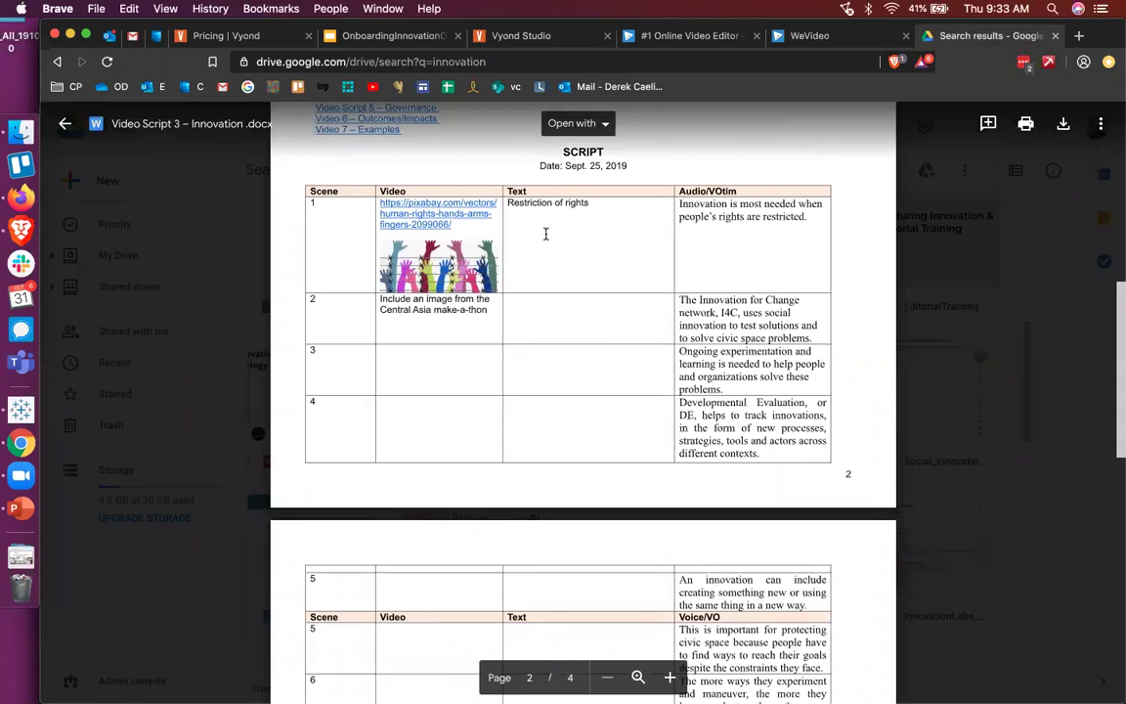
{"action": "scroll", "coordinate": [543, 237], "scroll_direction": "up", "scroll_amount": 10}
{"action": "left_click_drag", "start_coordinate": [376, 245], "coordinate": [572, 331]}
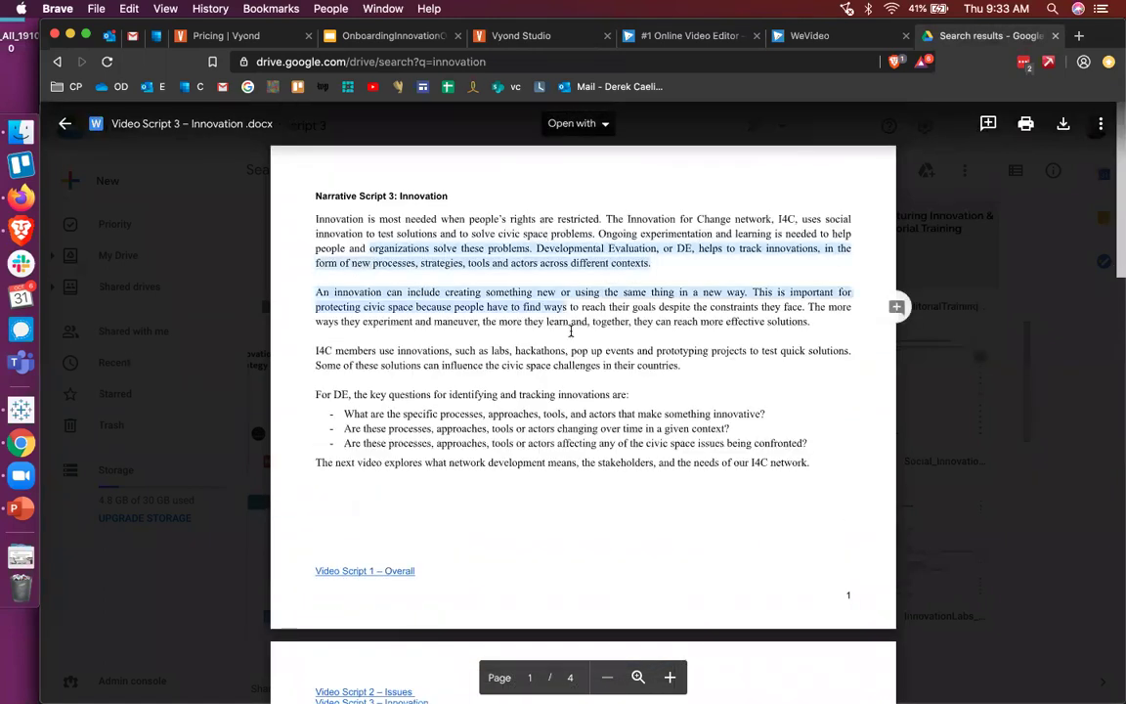
{"action": "scroll", "coordinate": [572, 331], "scroll_direction": "down", "scroll_amount": 10}
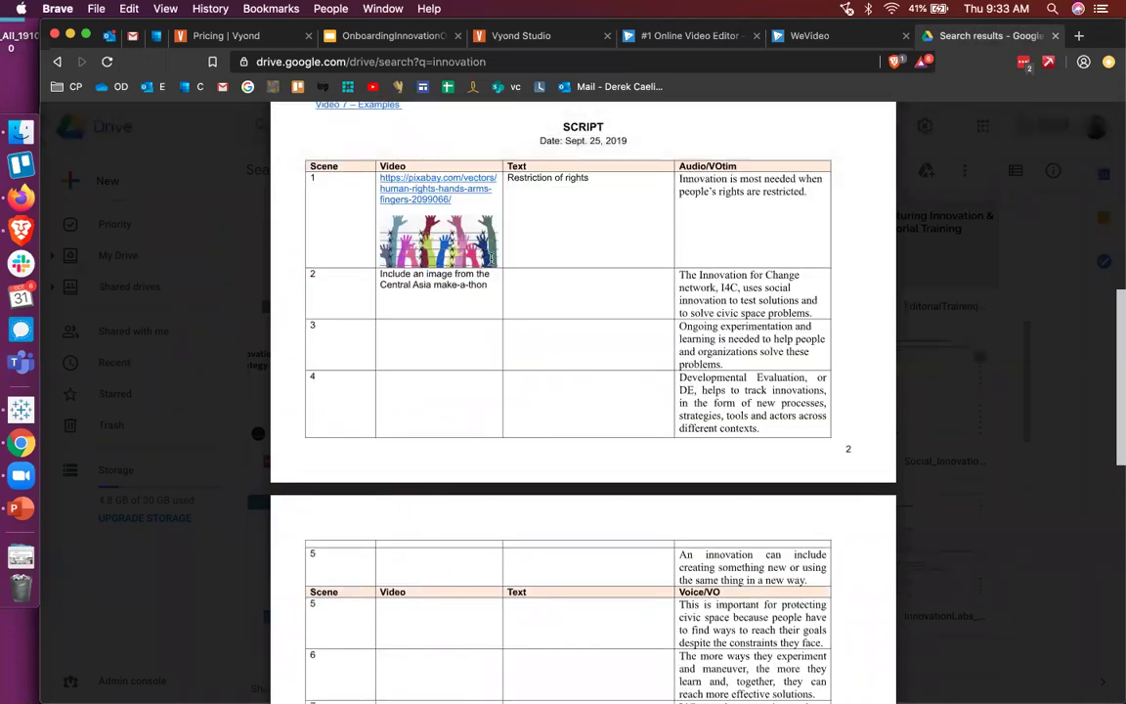
{"action": "scroll", "coordinate": [510, 286], "scroll_direction": "down", "scroll_amount": 1}
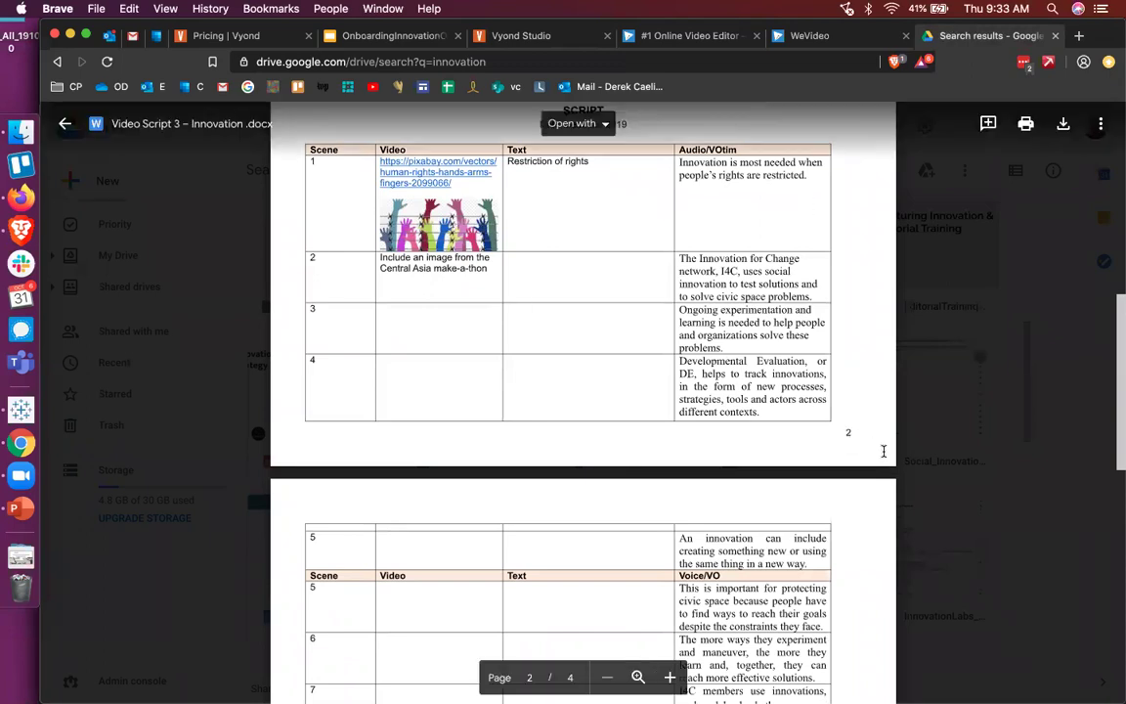
- Change the Drive search to 'script 1' and open DE_Video Script 1 - DE overall modules.docx
{"action": "left_click", "coordinate": [939, 477]}
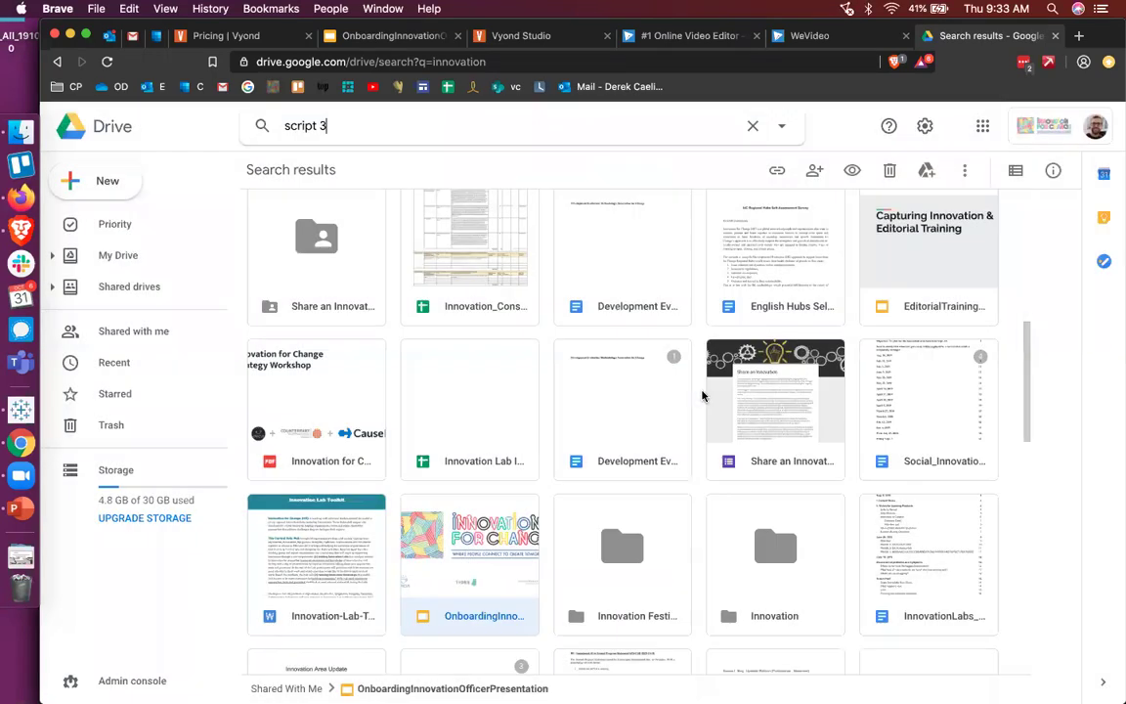
{"action": "left_click", "coordinate": [365, 116]}
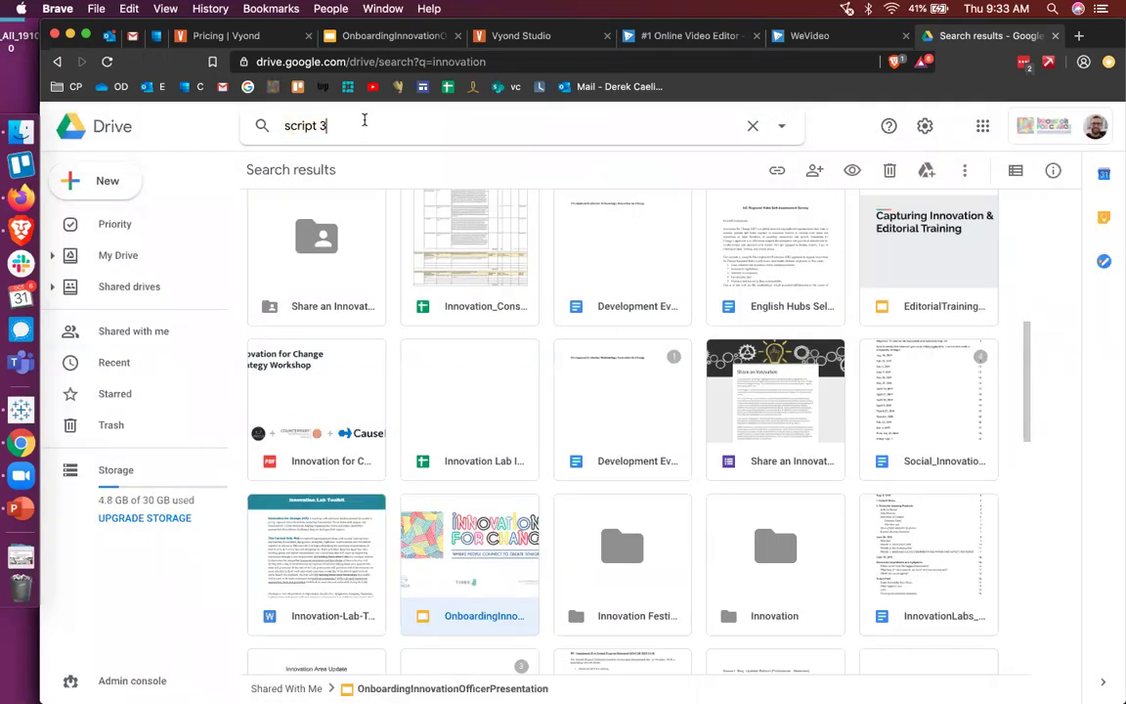
{"action": "key", "text": "BackSpace"}
{"action": "type", "text": "1"}
{"action": "key", "text": "Return"}
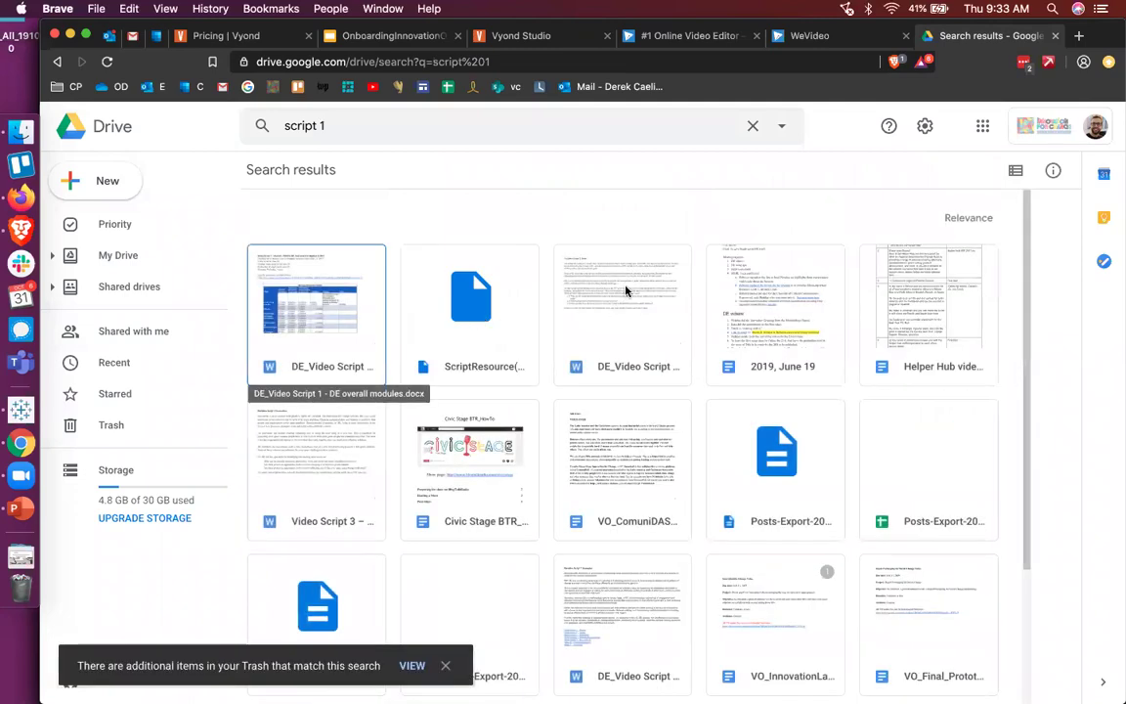
{"action": "left_click", "coordinate": [626, 291]}
{"action": "left_click", "coordinate": [477, 128]}
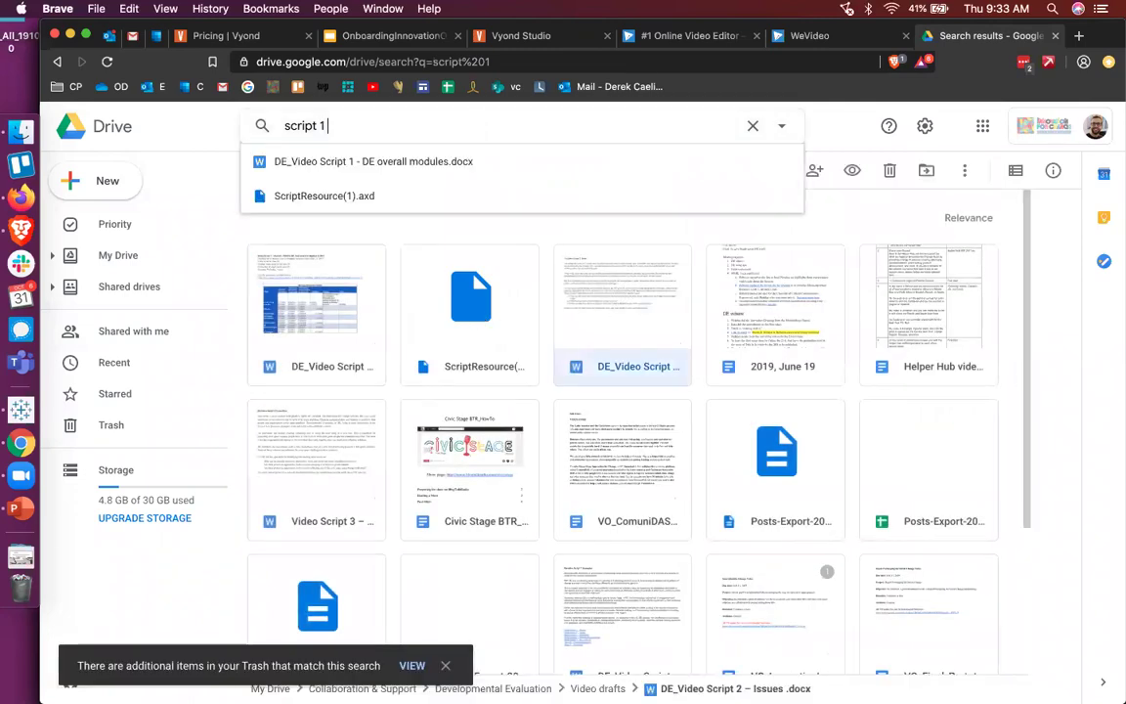
{"action": "left_click", "coordinate": [441, 165]}
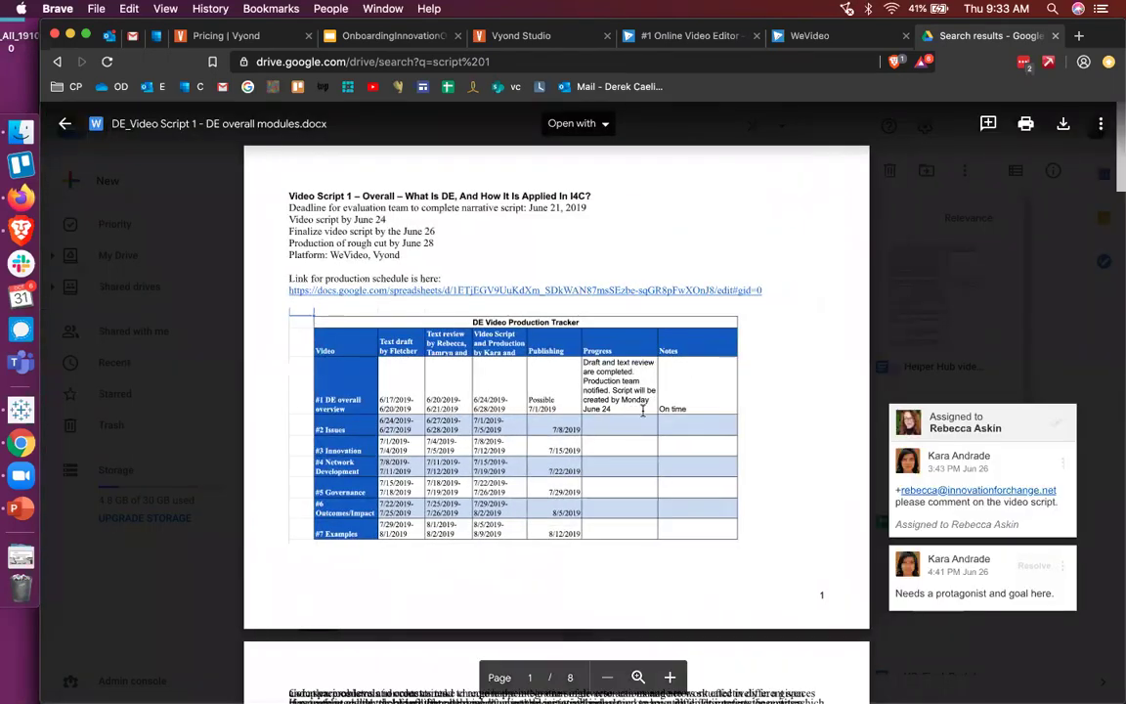
- Scroll through DE_Video Script 1 to its page 6 scene table
{"action": "scroll", "coordinate": [643, 411], "scroll_direction": "down", "scroll_amount": 5}
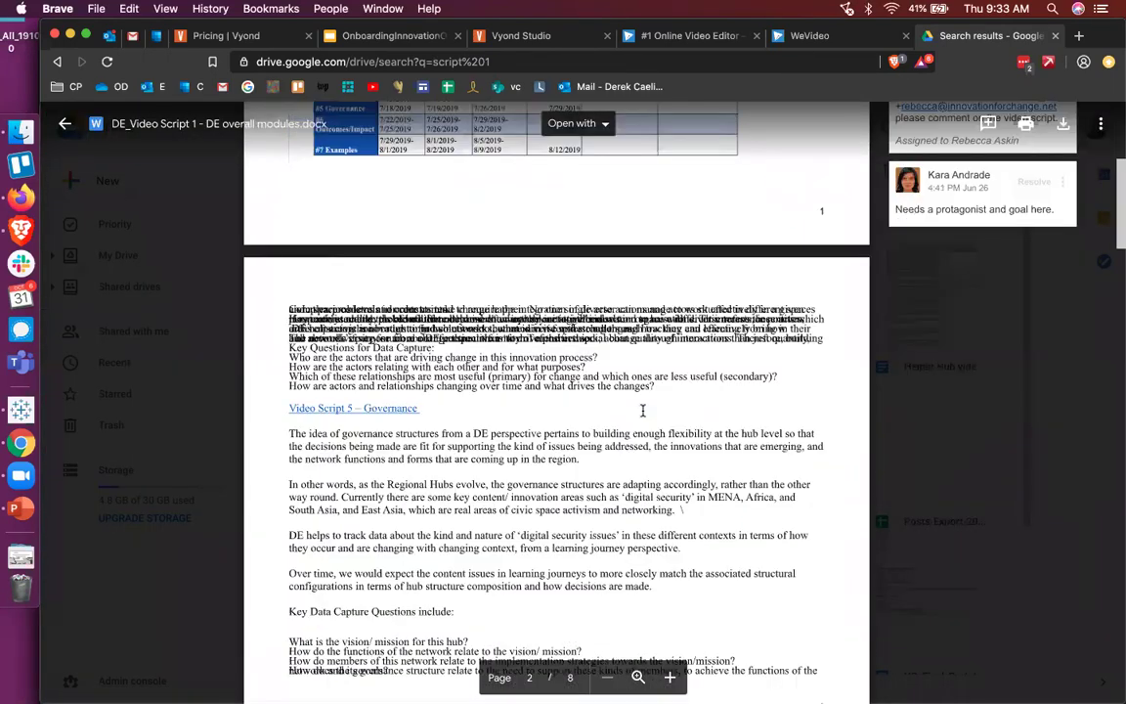
{"action": "scroll", "coordinate": [643, 411], "scroll_direction": "down", "scroll_amount": 6}
{"action": "scroll", "coordinate": [643, 411], "scroll_direction": "up", "scroll_amount": 10}
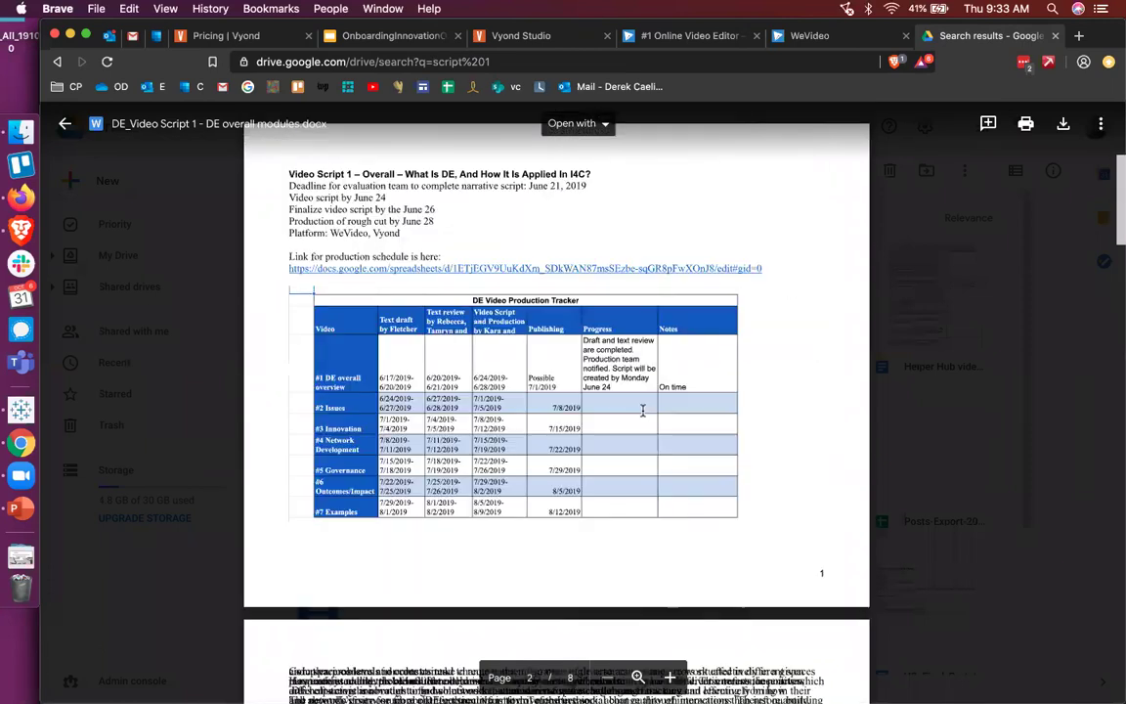
{"action": "scroll", "coordinate": [643, 410], "scroll_direction": "up", "scroll_amount": 1}
{"action": "scroll", "coordinate": [655, 450], "scroll_direction": "down", "scroll_amount": 3}
{"action": "scroll", "coordinate": [663, 486], "scroll_direction": "up", "scroll_amount": 4}
{"action": "scroll", "coordinate": [662, 485], "scroll_direction": "down", "scroll_amount": 1}
{"action": "scroll", "coordinate": [662, 485], "scroll_direction": "down", "scroll_amount": 16}
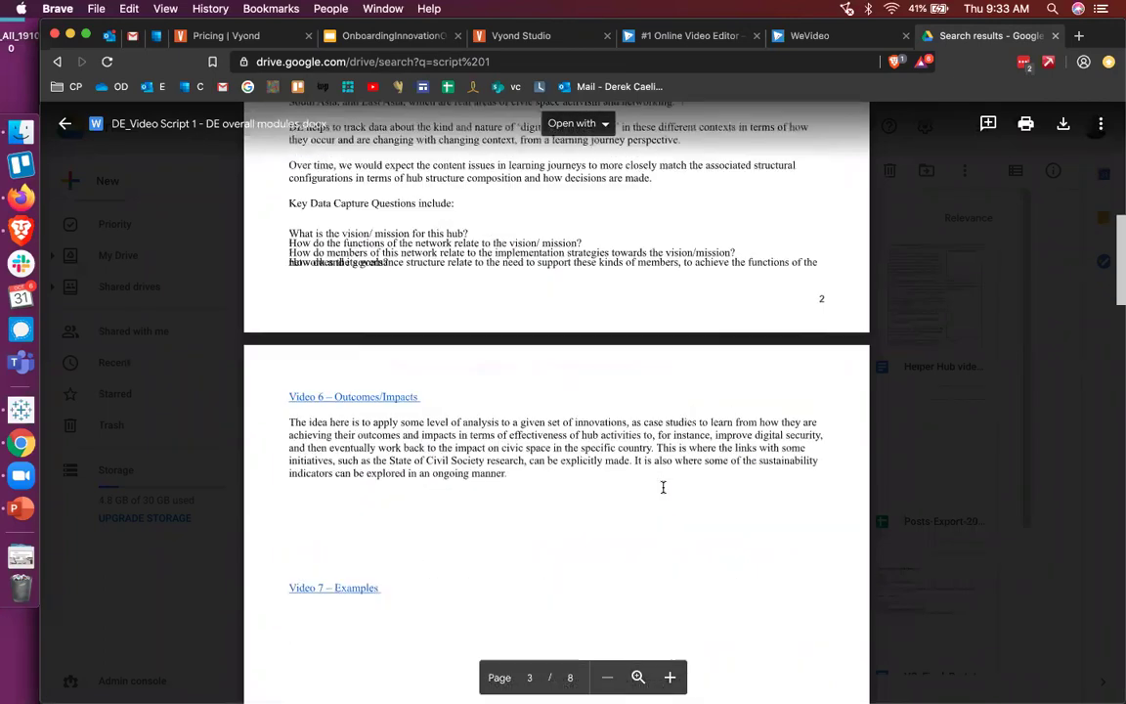
{"action": "scroll", "coordinate": [663, 487], "scroll_direction": "down", "scroll_amount": 12}
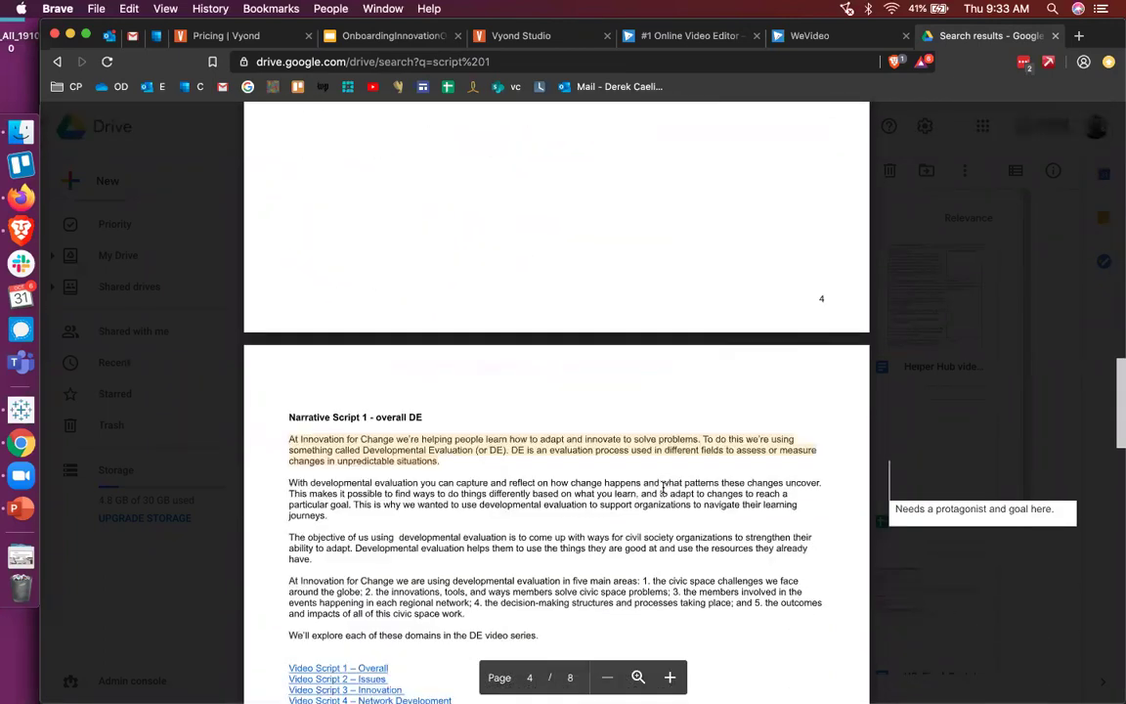
- Scroll the DE_Video Script 1 preview down to page 6's VIDEO SCRIPT table and its comment
{"action": "scroll", "coordinate": [662, 485], "scroll_direction": "down", "scroll_amount": 5}
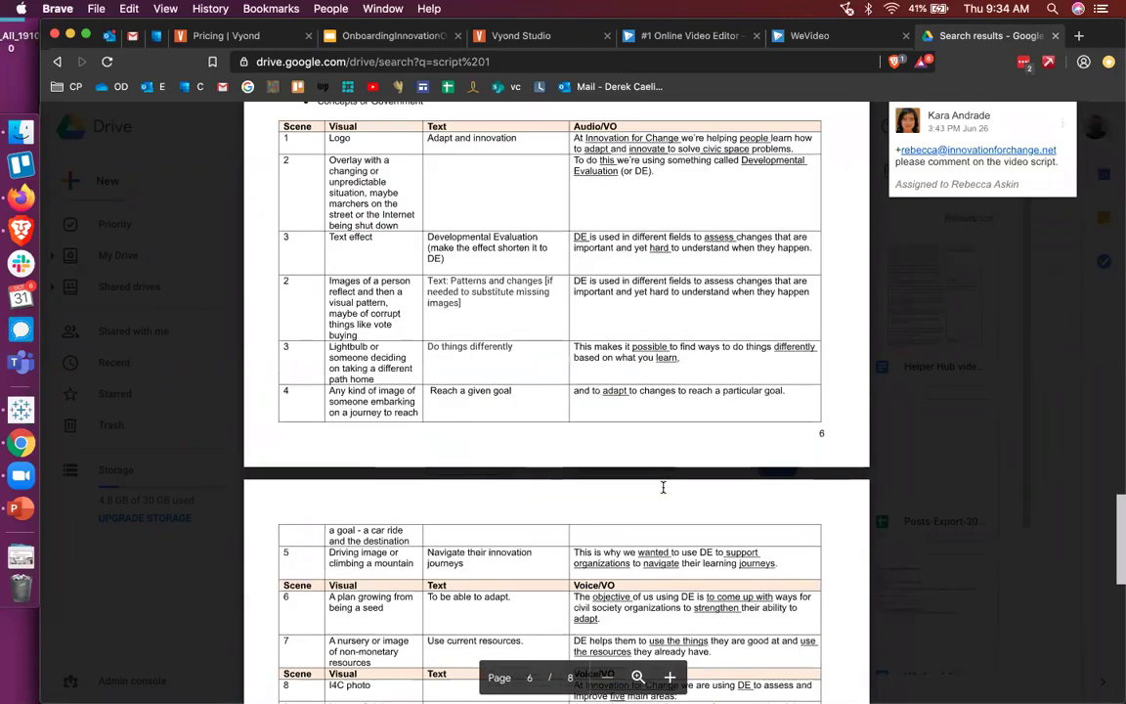
{"action": "scroll", "coordinate": [663, 486], "scroll_direction": "up", "scroll_amount": 2}
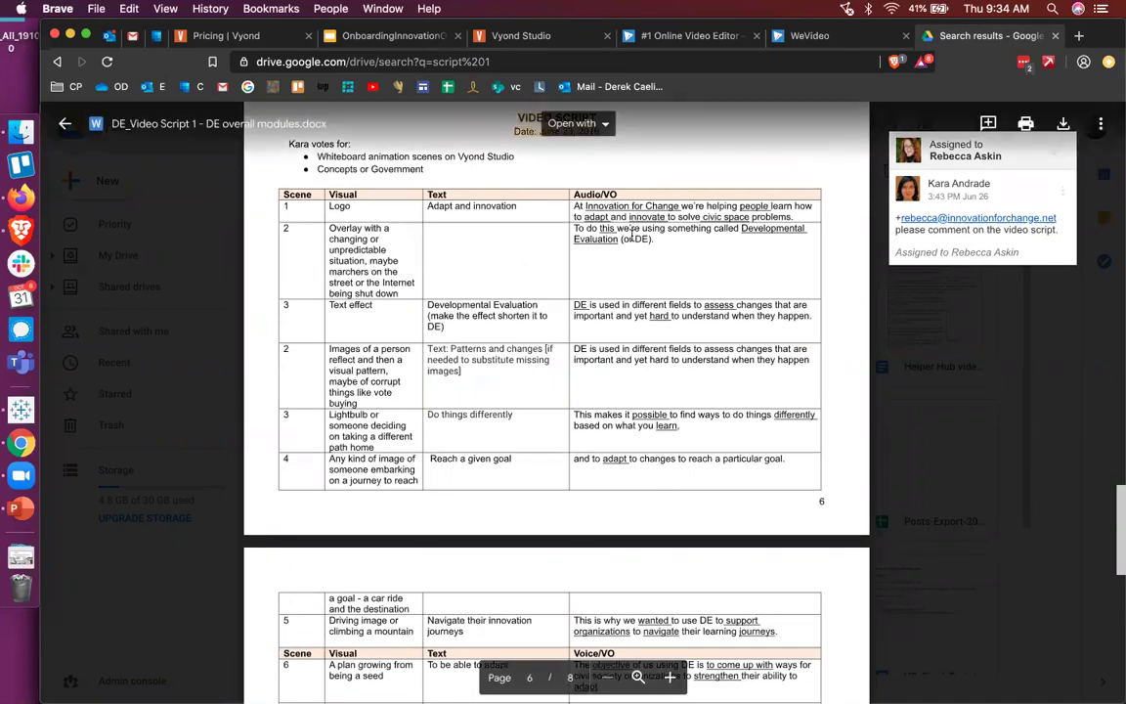
{"action": "scroll", "coordinate": [595, 348], "scroll_direction": "down", "scroll_amount": 2}
{"action": "scroll", "coordinate": [595, 347], "scroll_direction": "down", "scroll_amount": 3}
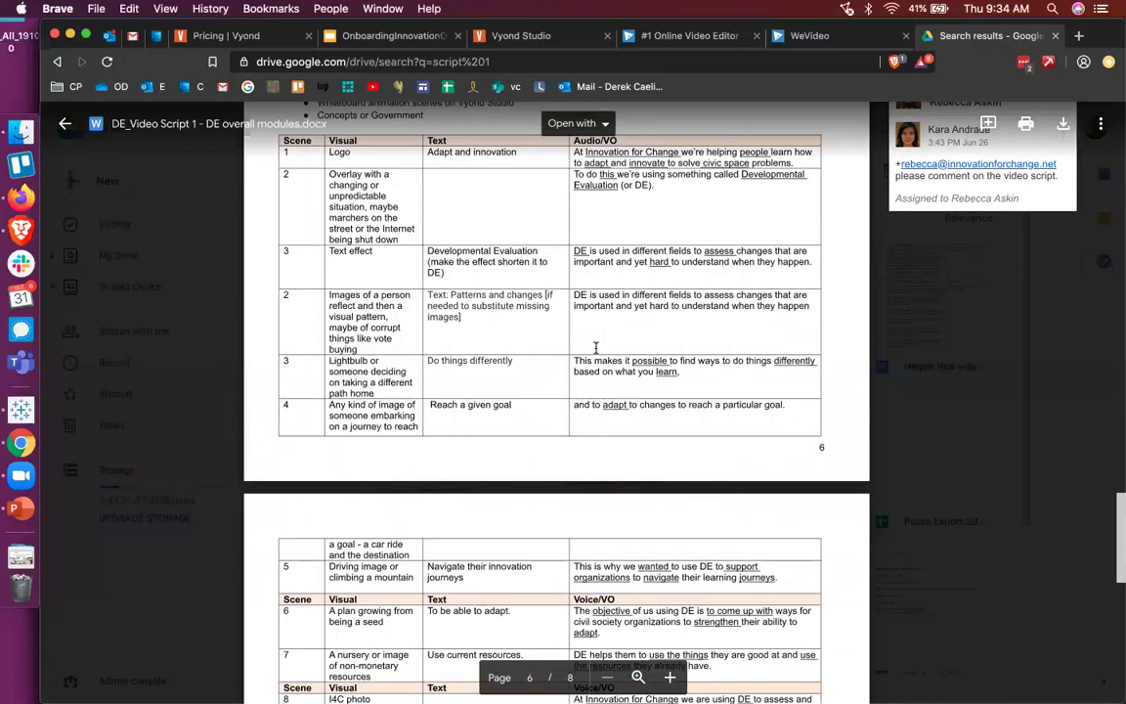
{"action": "scroll", "coordinate": [595, 348], "scroll_direction": "up", "scroll_amount": 2}
{"action": "scroll", "coordinate": [595, 348], "scroll_direction": "up", "scroll_amount": 2}
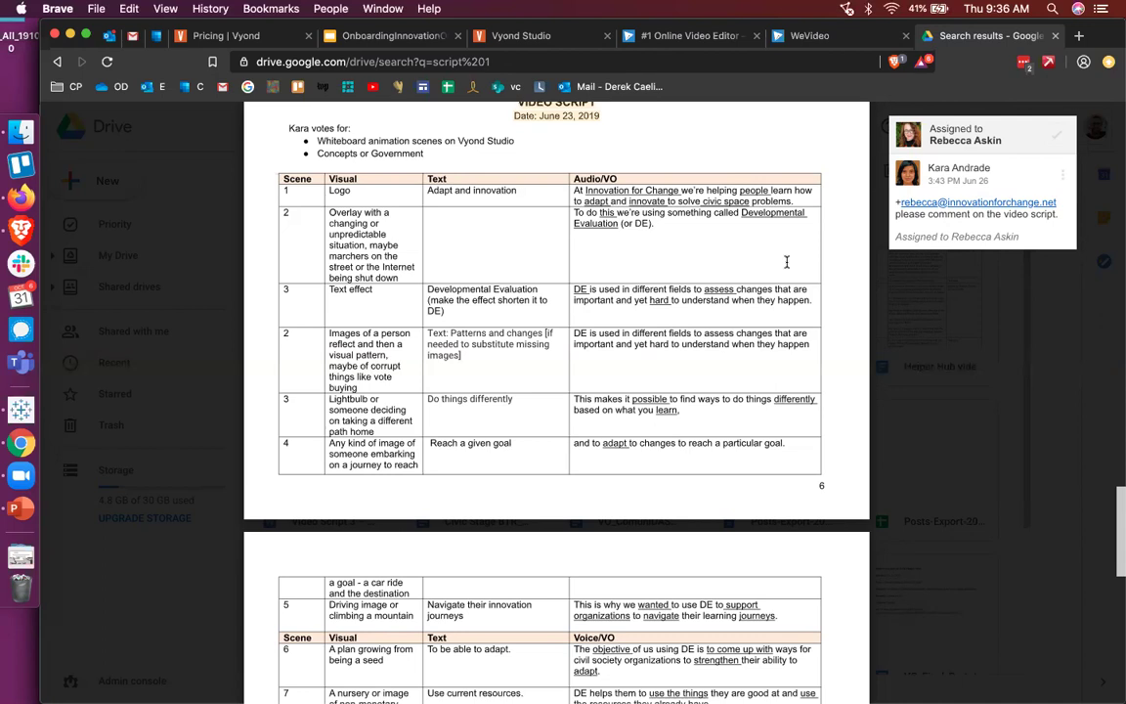
{"action": "scroll", "coordinate": [786, 262], "scroll_direction": "down", "scroll_amount": 1}
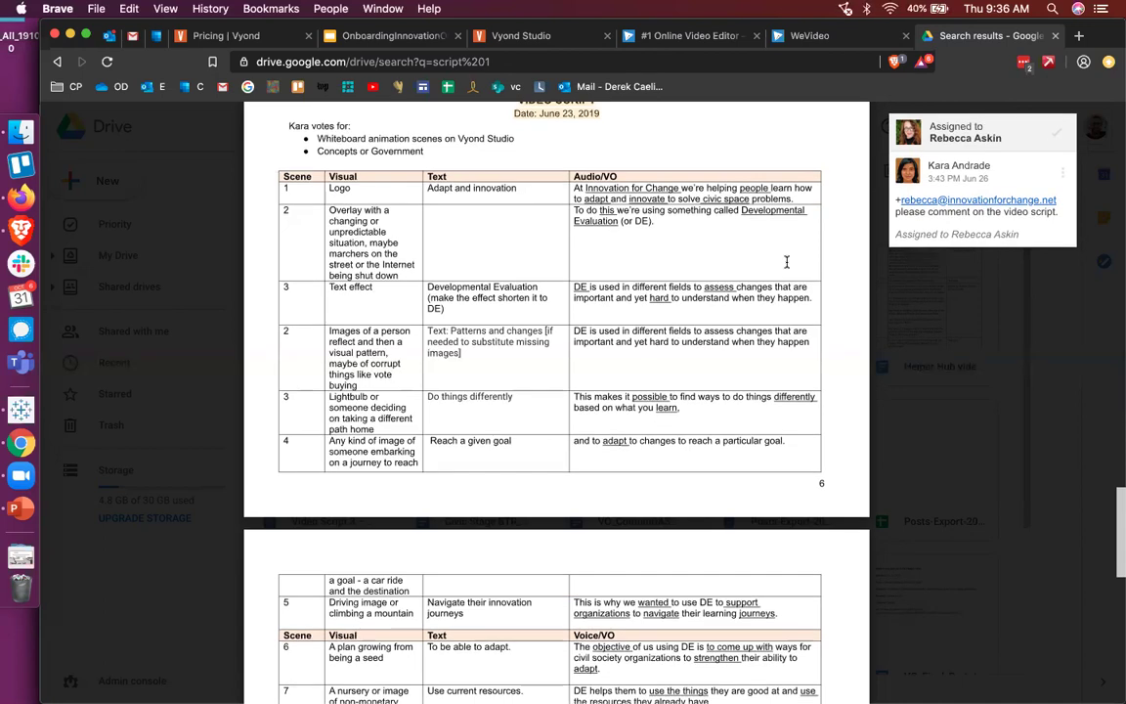
{"action": "scroll", "coordinate": [785, 262], "scroll_direction": "down", "scroll_amount": 3}
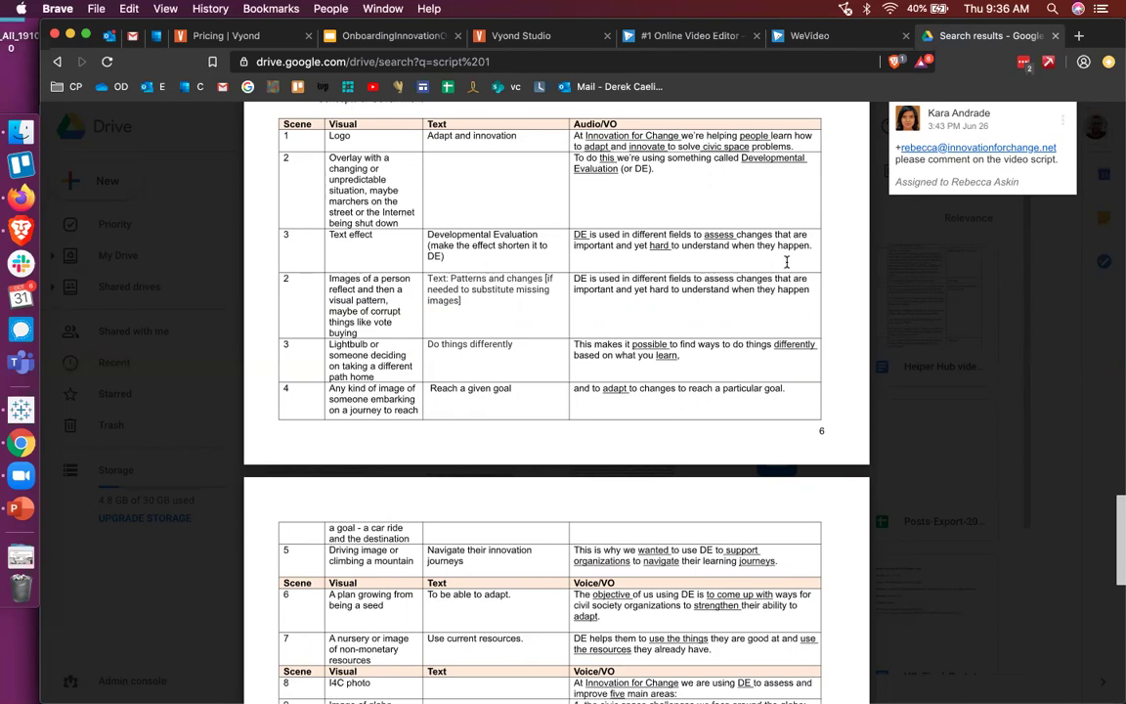
- Scroll through page 5's Narrative Script 1 – overall DE text and its protagonist comment
{"action": "scroll", "coordinate": [787, 261], "scroll_direction": "up", "scroll_amount": 10}
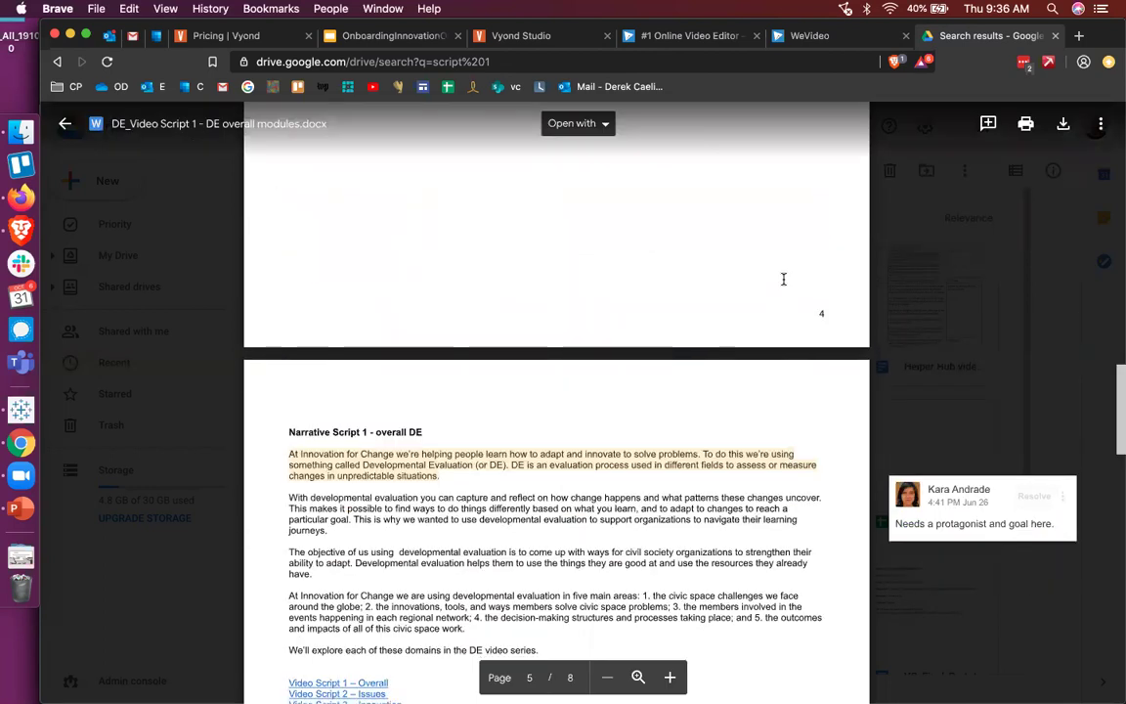
{"action": "scroll", "coordinate": [783, 279], "scroll_direction": "down", "scroll_amount": 5}
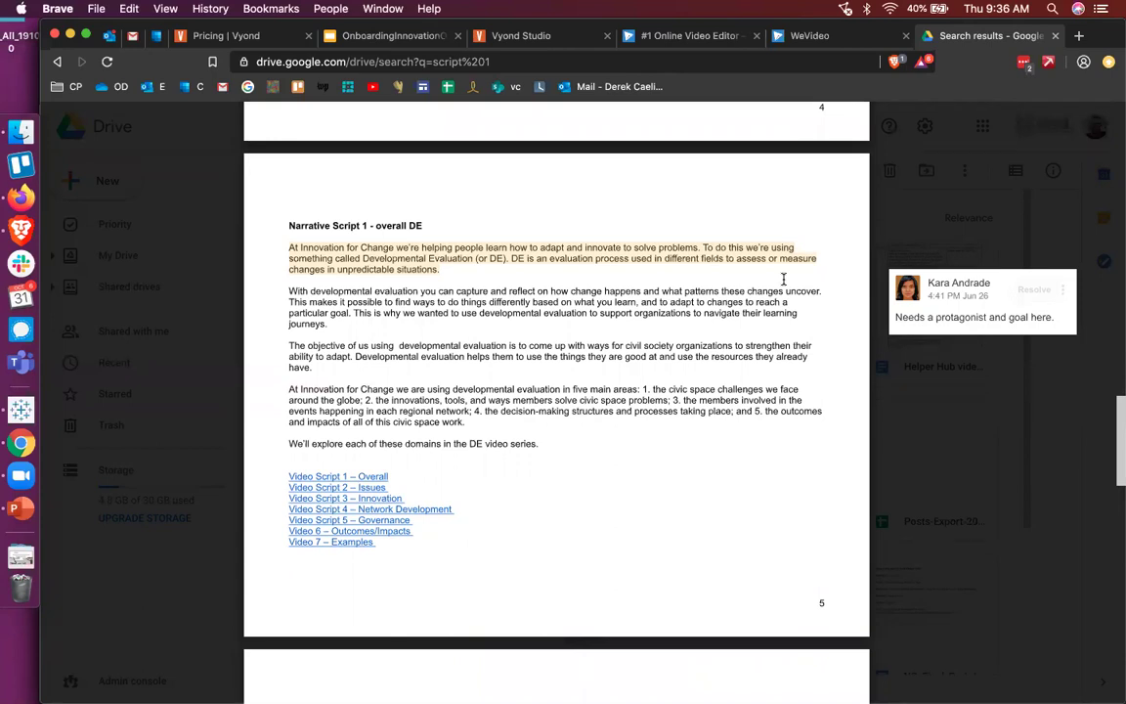
{"action": "scroll", "coordinate": [783, 280], "scroll_direction": "down", "scroll_amount": 1}
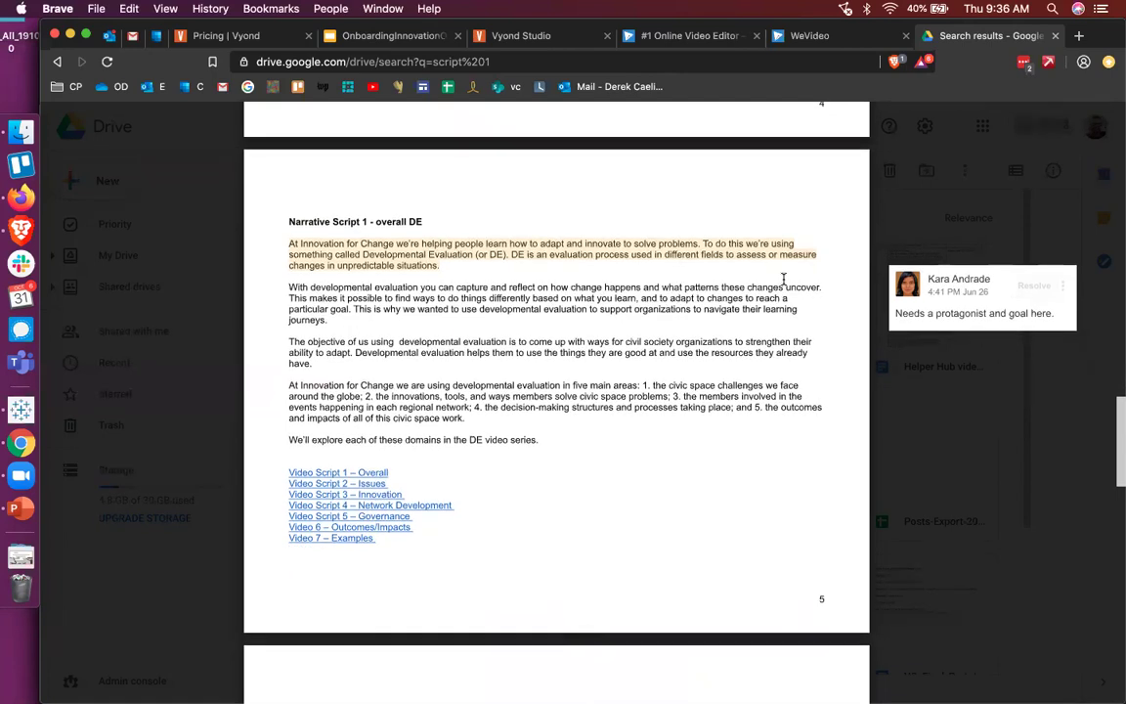
{"action": "scroll", "coordinate": [782, 280], "scroll_direction": "down", "scroll_amount": 1}
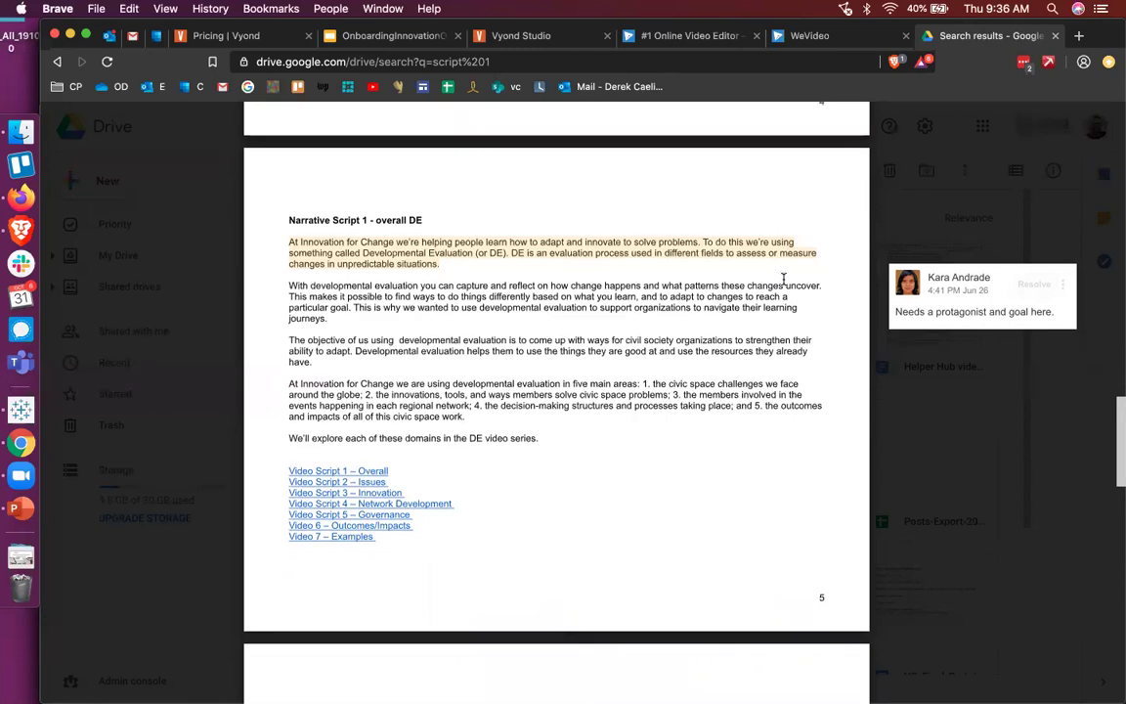
{"action": "scroll", "coordinate": [783, 280], "scroll_direction": "up", "scroll_amount": 1}
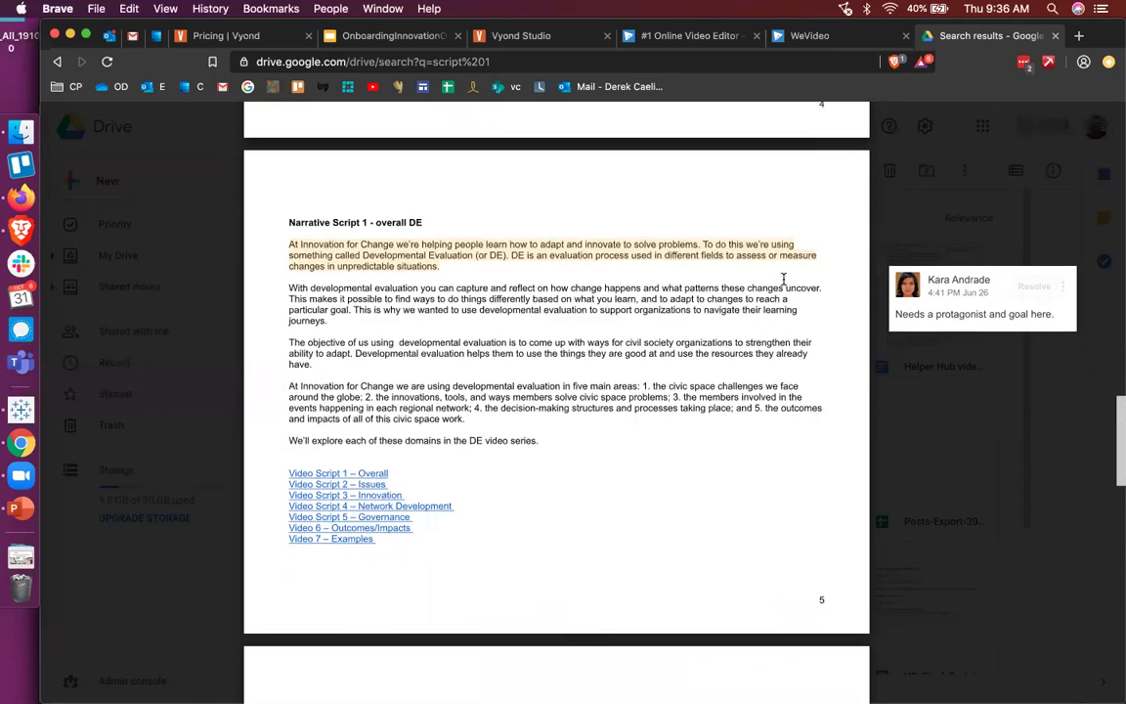
{"action": "scroll", "coordinate": [782, 279], "scroll_direction": "down", "scroll_amount": 1}
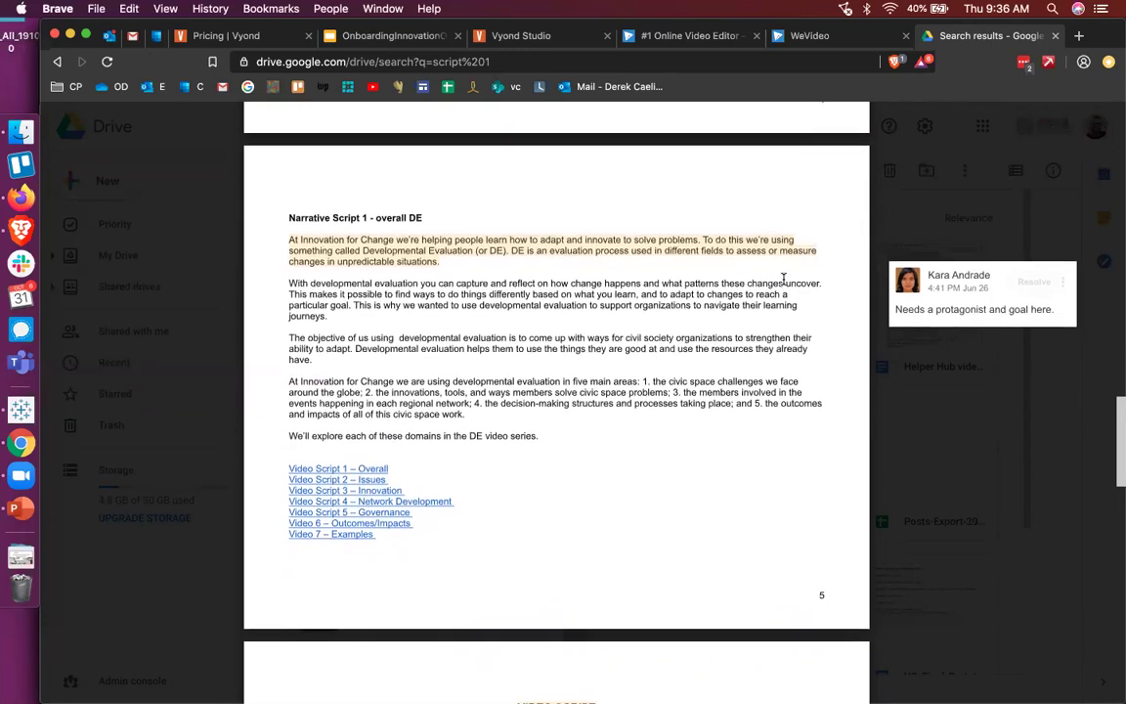
{"action": "scroll", "coordinate": [783, 279], "scroll_direction": "down", "scroll_amount": 5}
{"action": "scroll", "coordinate": [782, 279], "scroll_direction": "down", "scroll_amount": 2}
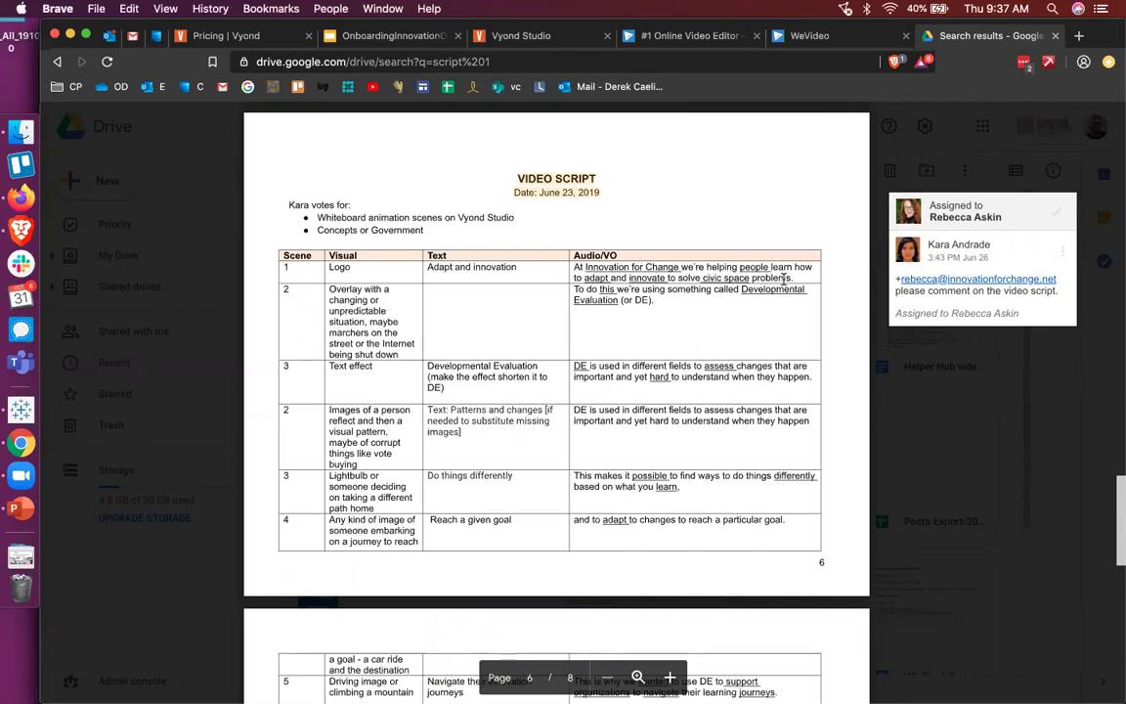
{"action": "scroll", "coordinate": [782, 278], "scroll_direction": "down", "scroll_amount": 1}
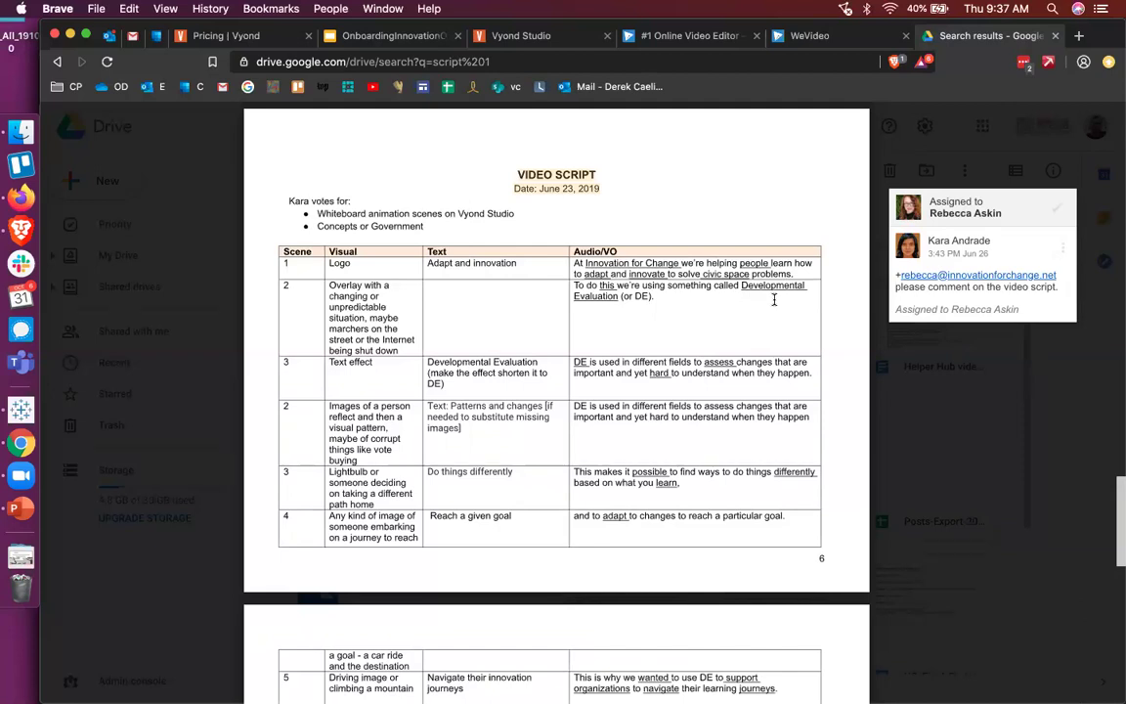
{"action": "scroll", "coordinate": [773, 300], "scroll_direction": "down", "scroll_amount": 1}
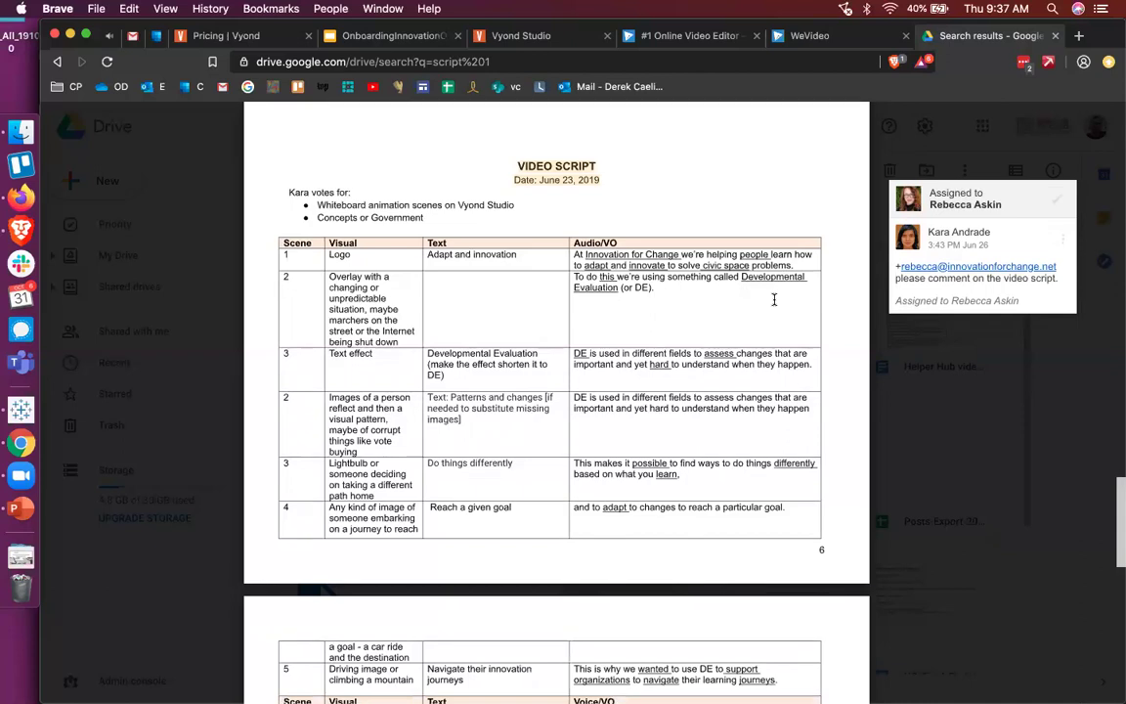
{"action": "scroll", "coordinate": [773, 300], "scroll_direction": "down", "scroll_amount": 1}
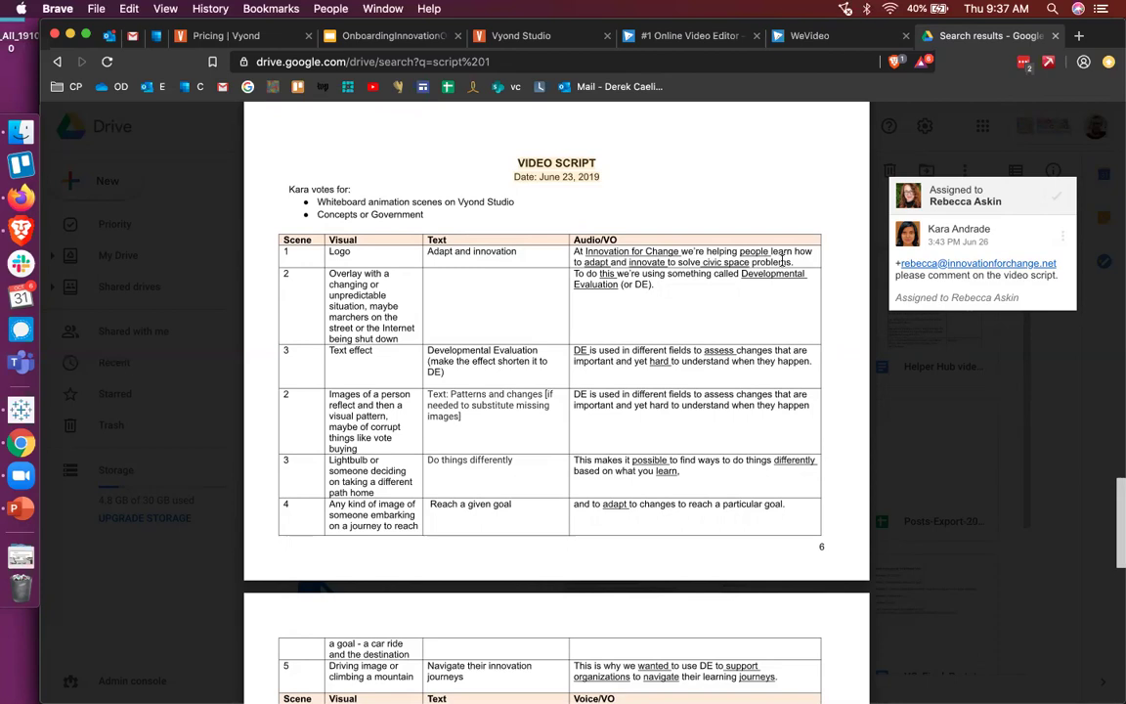
{"action": "scroll", "coordinate": [782, 260], "scroll_direction": "up", "scroll_amount": 2}
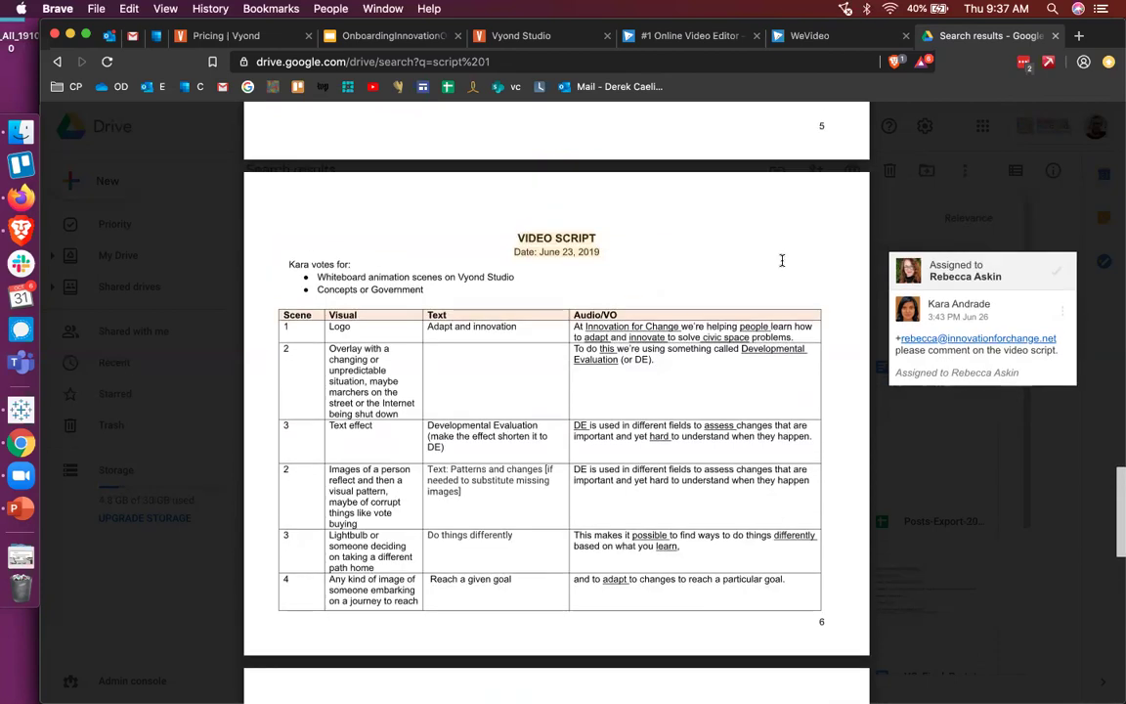
{"action": "scroll", "coordinate": [781, 259], "scroll_direction": "up", "scroll_amount": 10}
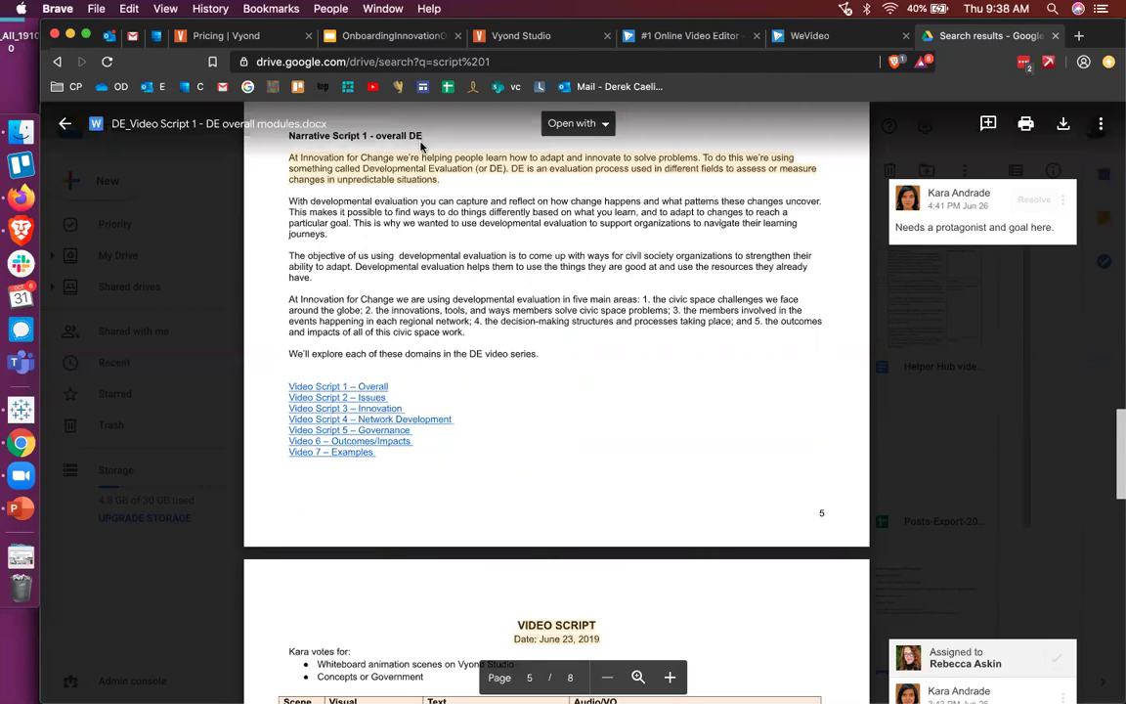
- Scroll down to page 6 and review the VIDEO SCRIPT table's scene rows
{"action": "scroll", "coordinate": [461, 270], "scroll_direction": "down", "scroll_amount": 3}
{"action": "scroll", "coordinate": [461, 270], "scroll_direction": "down", "scroll_amount": 5}
{"action": "scroll", "coordinate": [462, 269], "scroll_direction": "down", "scroll_amount": 1}
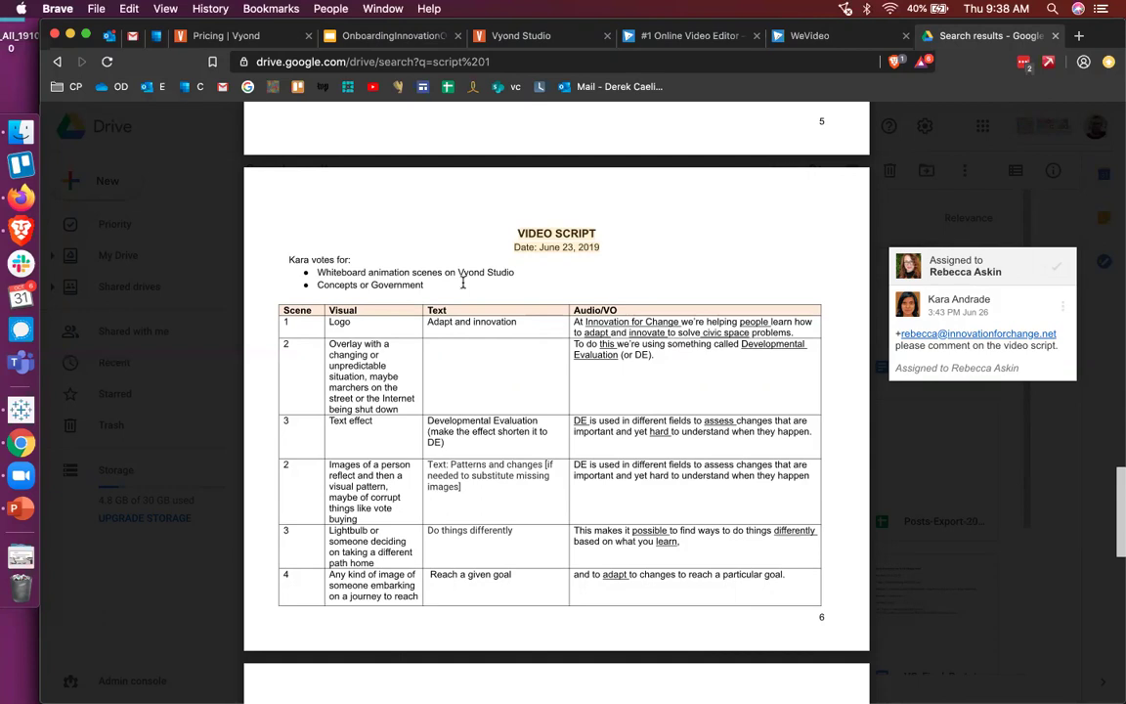
{"action": "scroll", "coordinate": [666, 382], "scroll_direction": "down", "scroll_amount": 2}
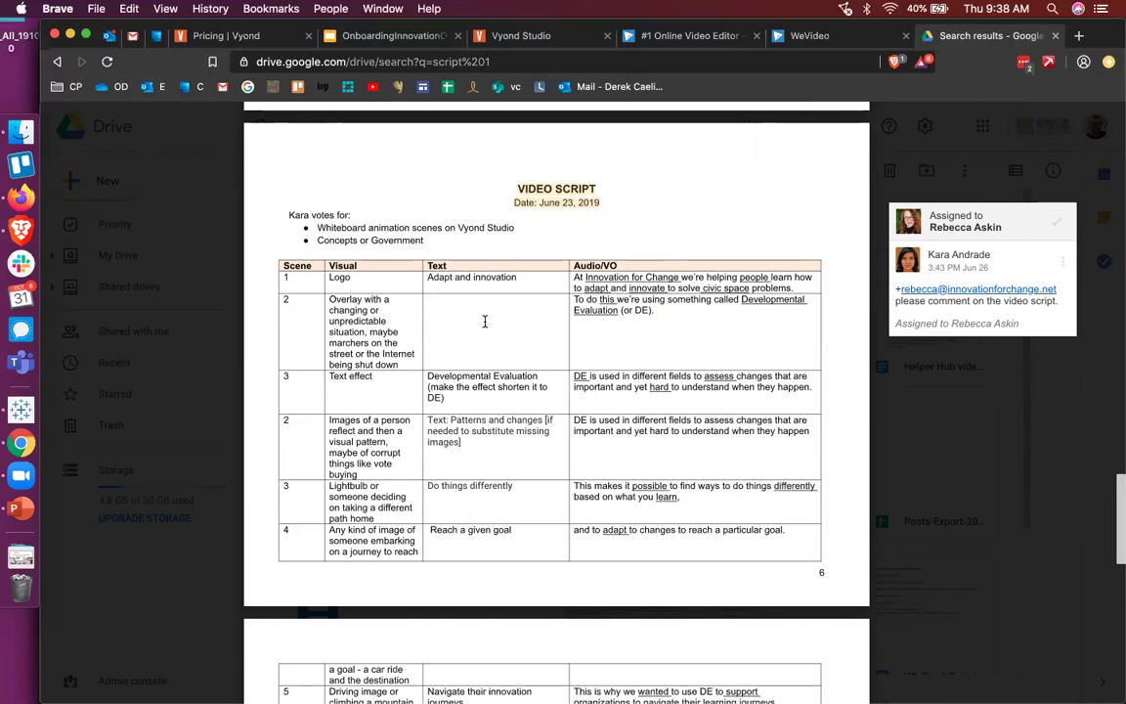
{"action": "scroll", "coordinate": [483, 322], "scroll_direction": "down", "scroll_amount": 2}
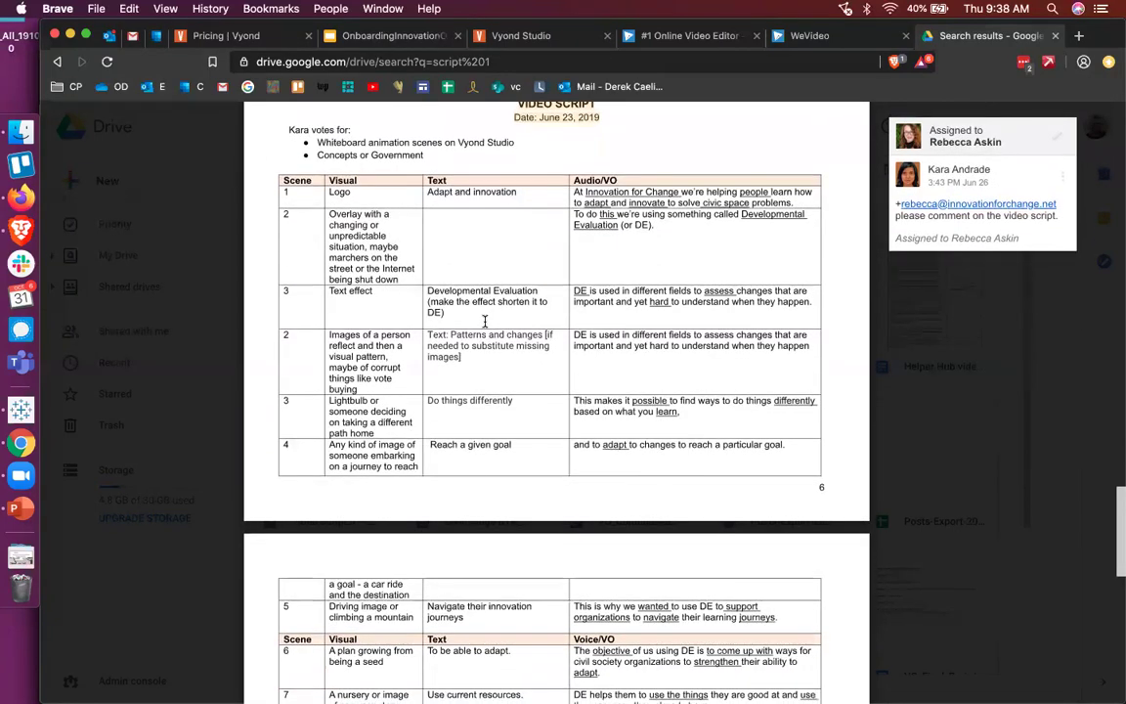
{"action": "scroll", "coordinate": [484, 322], "scroll_direction": "up", "scroll_amount": 1}
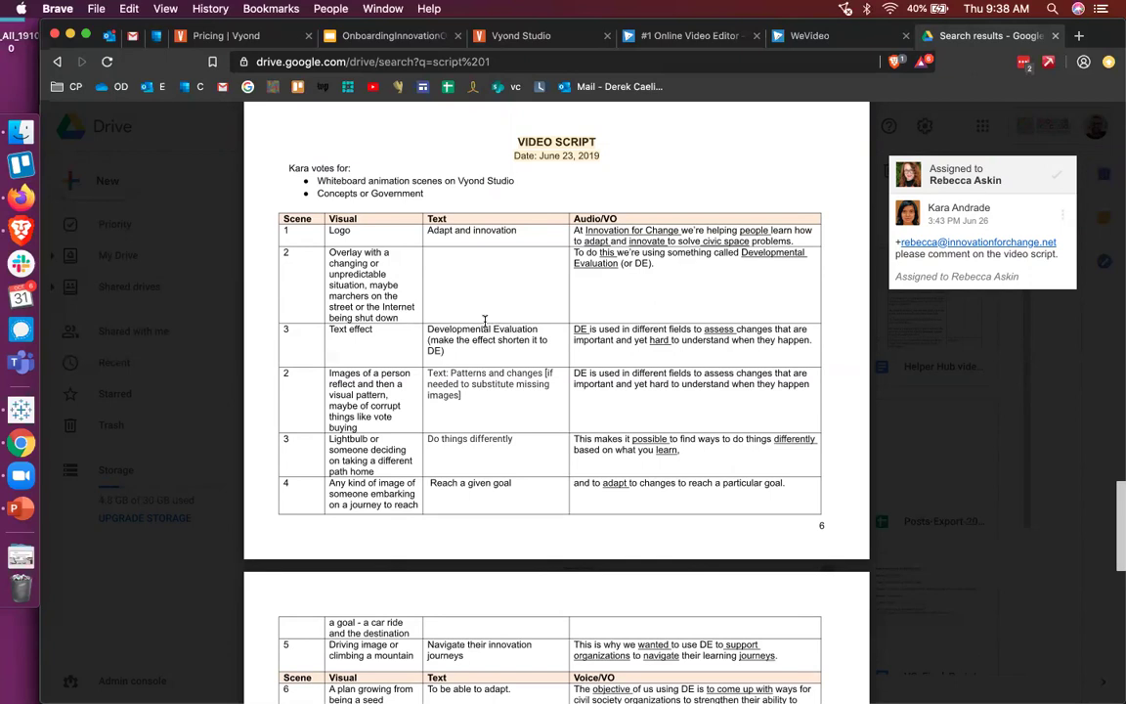
{"action": "scroll", "coordinate": [628, 376], "scroll_direction": "down", "scroll_amount": 3}
{"action": "scroll", "coordinate": [628, 376], "scroll_direction": "down", "scroll_amount": 3}
{"action": "scroll", "coordinate": [628, 376], "scroll_direction": "up", "scroll_amount": 3}
{"action": "scroll", "coordinate": [628, 376], "scroll_direction": "up", "scroll_amount": 4}
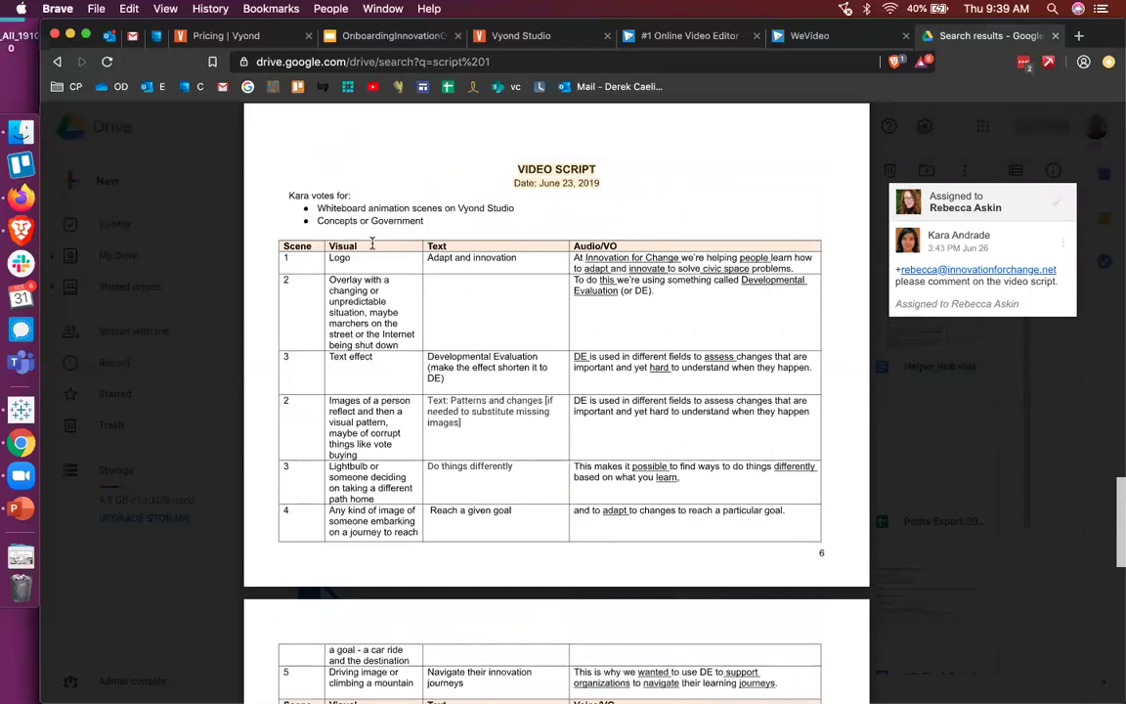
- Highlight the Logo and Overlay scene text, then the words Visual and Logo in the table
{"action": "scroll", "coordinate": [370, 244], "scroll_direction": "up", "scroll_amount": 1}
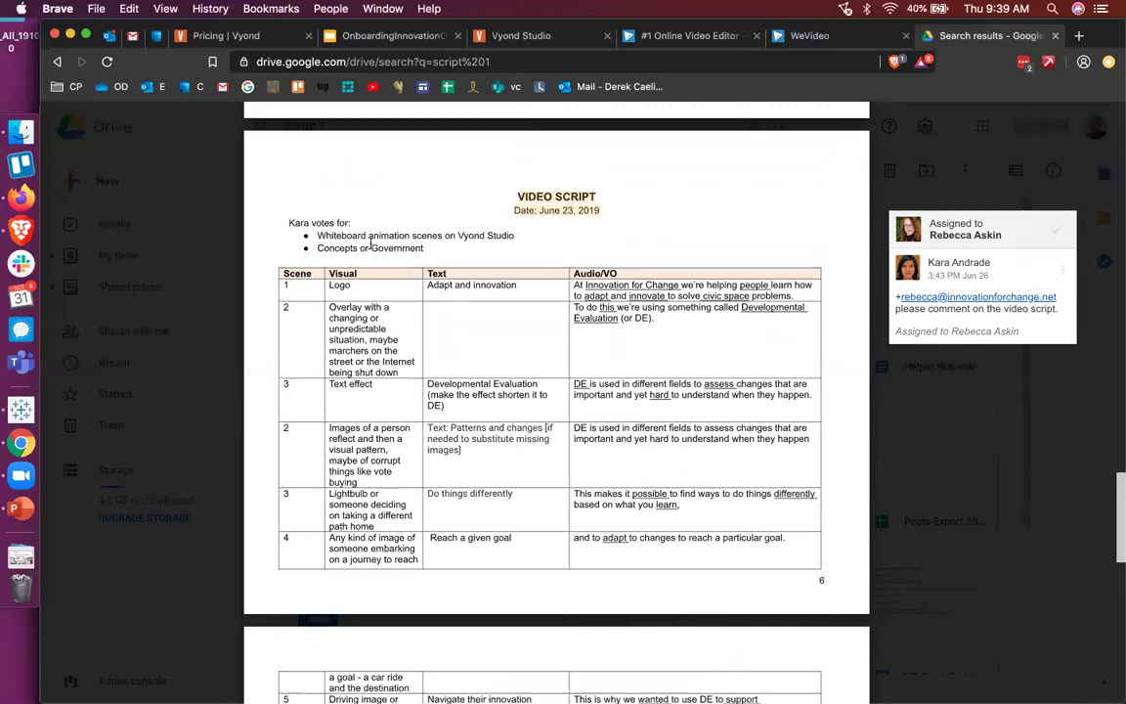
{"action": "mouse_move", "coordinate": [347, 277]}
{"action": "left_mouse_down"}
{"action": "mouse_move", "coordinate": [332, 293]}
{"action": "mouse_move", "coordinate": [301, 244]}
{"action": "mouse_move", "coordinate": [334, 265]}
{"action": "left_mouse_up"}
{"action": "double_click", "coordinate": [347, 271]}
{"action": "double_click", "coordinate": [337, 285]}
- Clear the Logo highlight and select more table text while scrolling through the remaining scenes
{"action": "scroll", "coordinate": [367, 350], "scroll_direction": "down", "scroll_amount": 1}
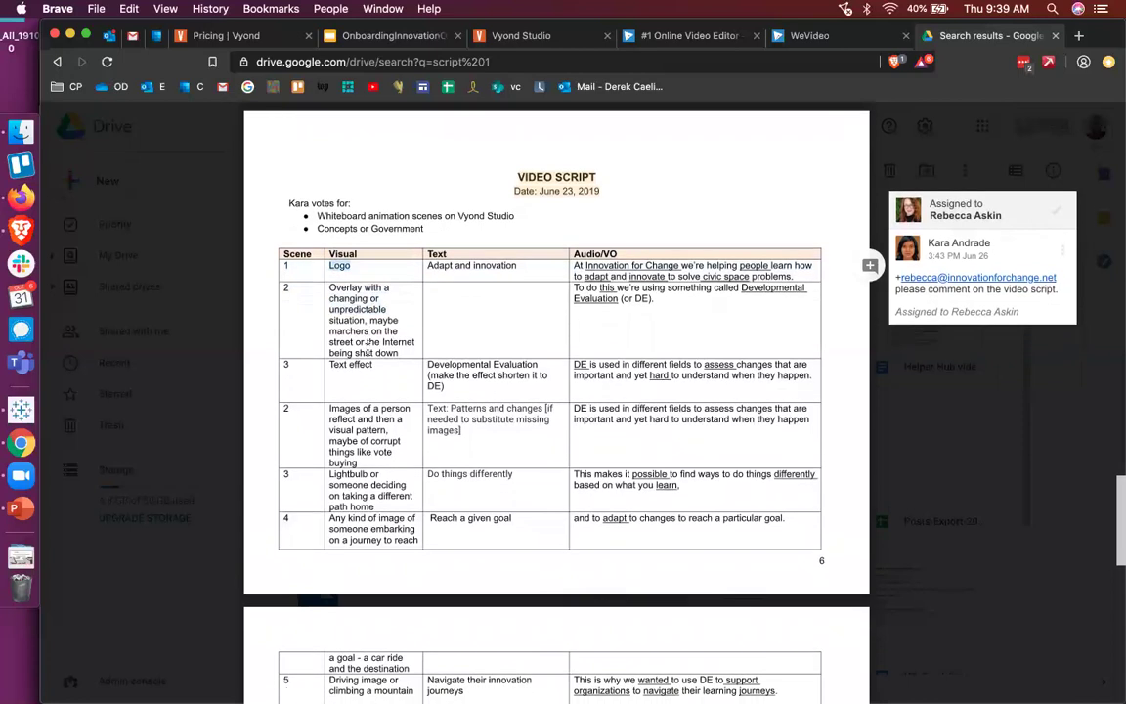
{"action": "left_click", "coordinate": [389, 306]}
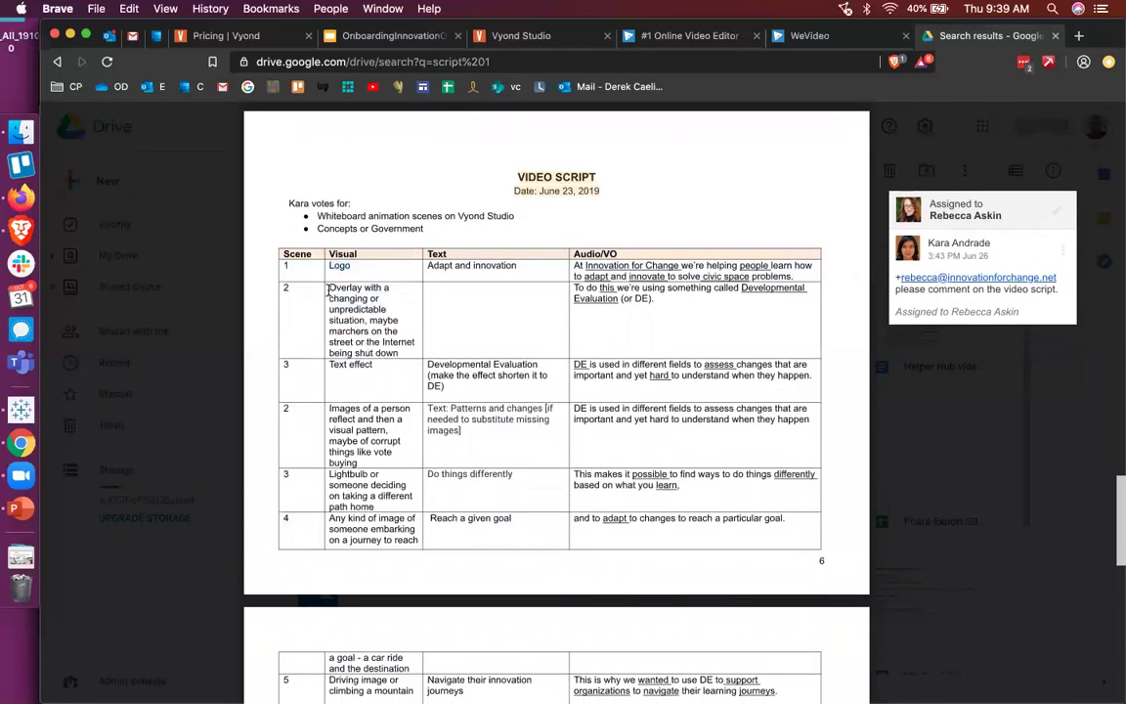
{"action": "scroll", "coordinate": [389, 337], "scroll_direction": "down", "scroll_amount": 4}
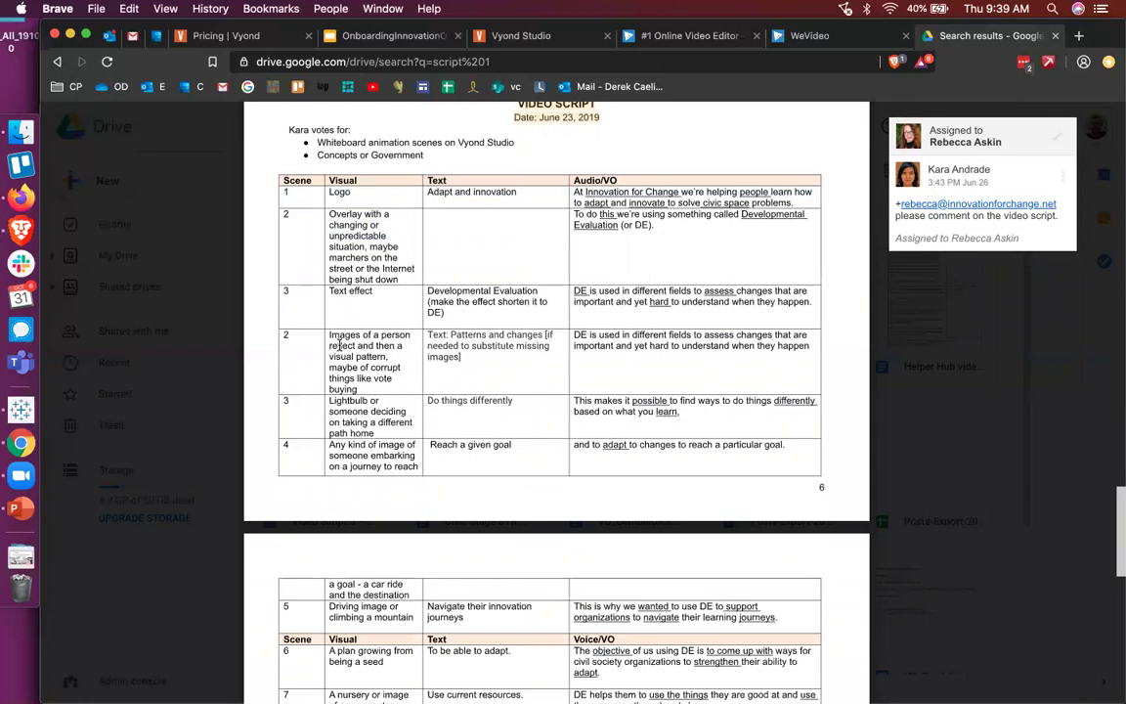
{"action": "left_click_drag", "start_coordinate": [330, 357], "coordinate": [389, 358]}
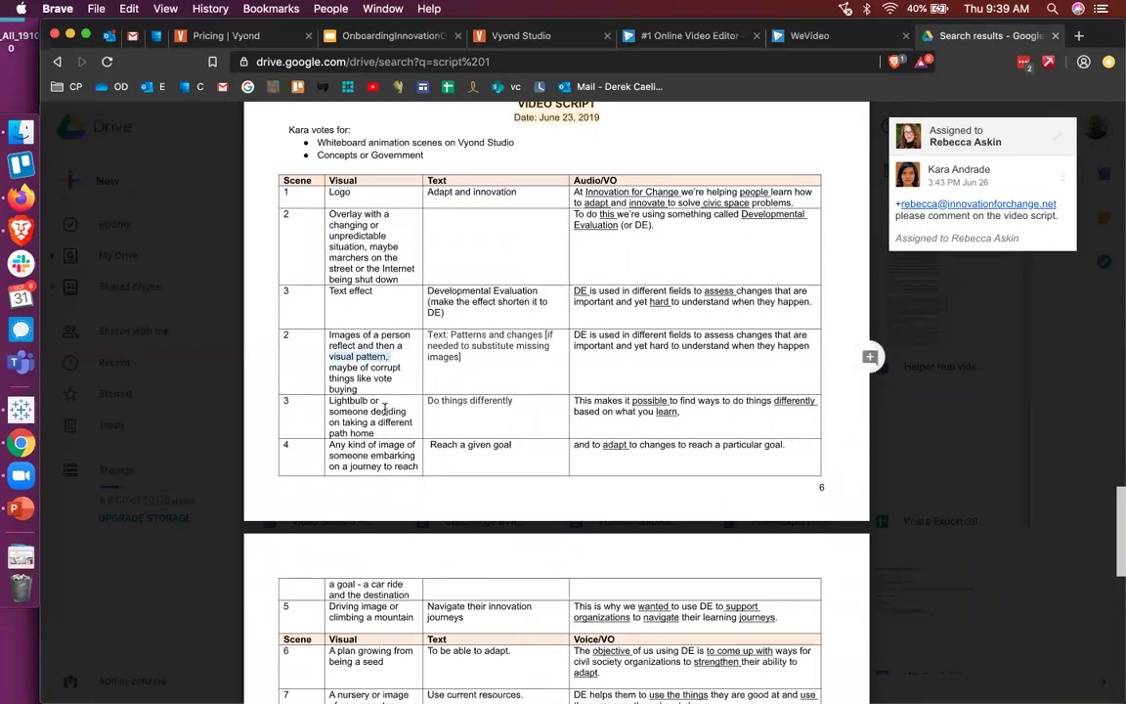
{"action": "scroll", "coordinate": [385, 408], "scroll_direction": "down", "scroll_amount": 2}
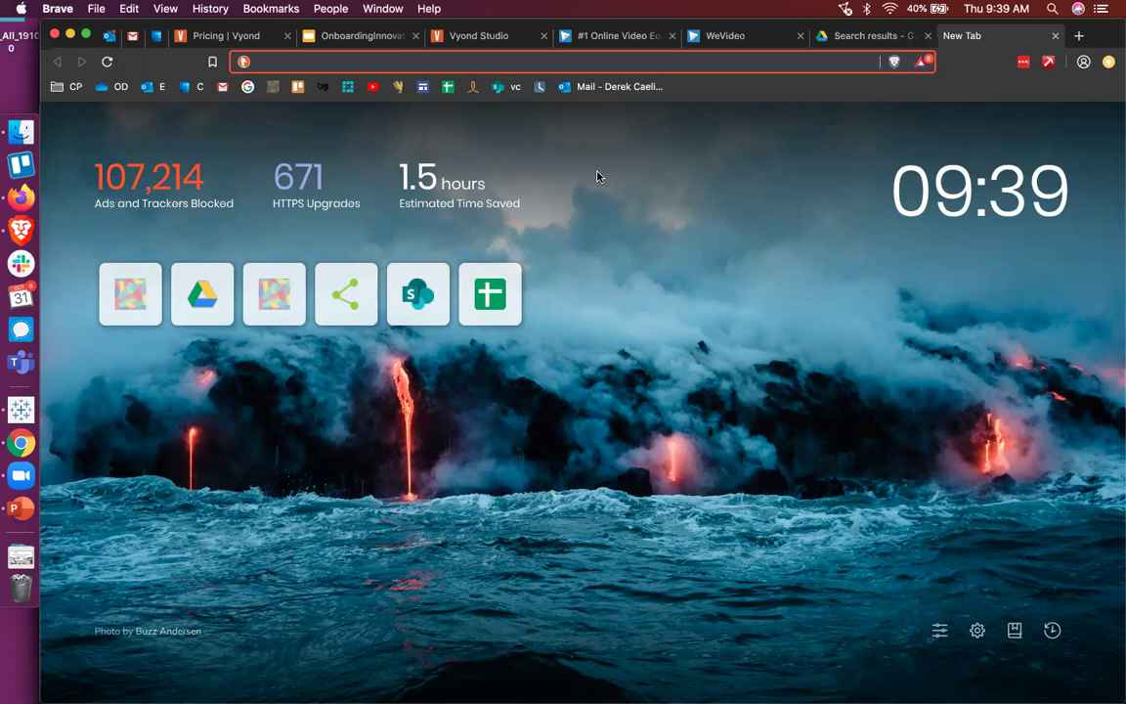
- Go to shareicon.net and search its icon library for 'phone'
{"action": "type", "text": "sha"}
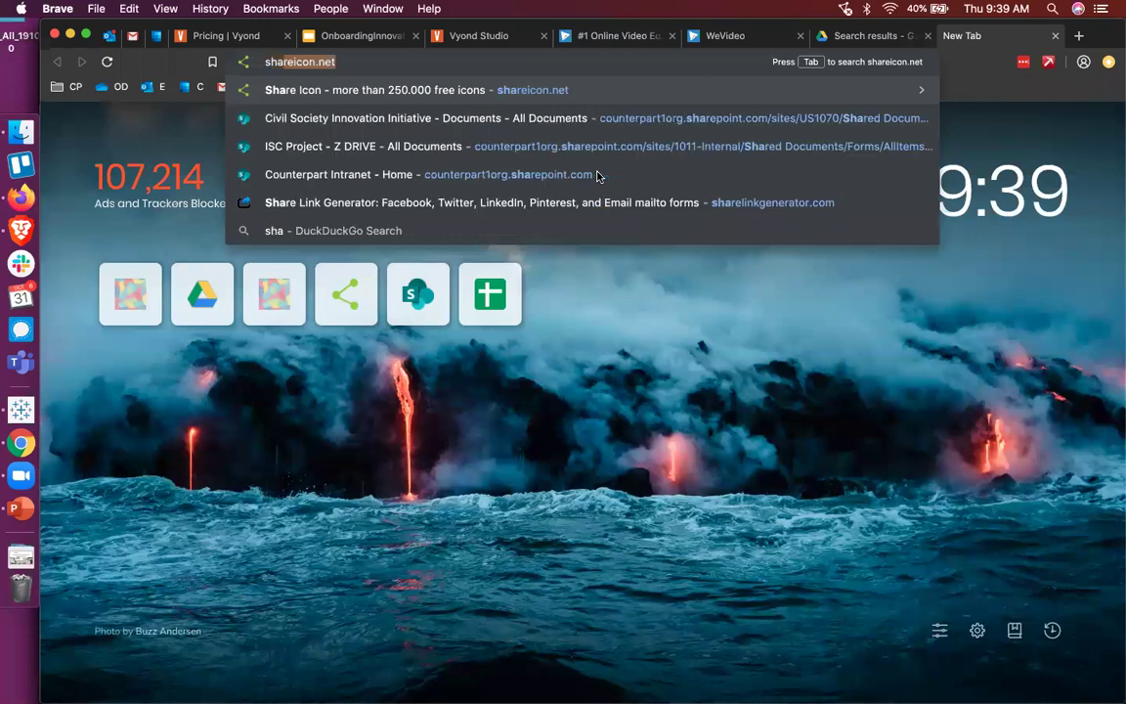
{"action": "key", "text": "Return"}
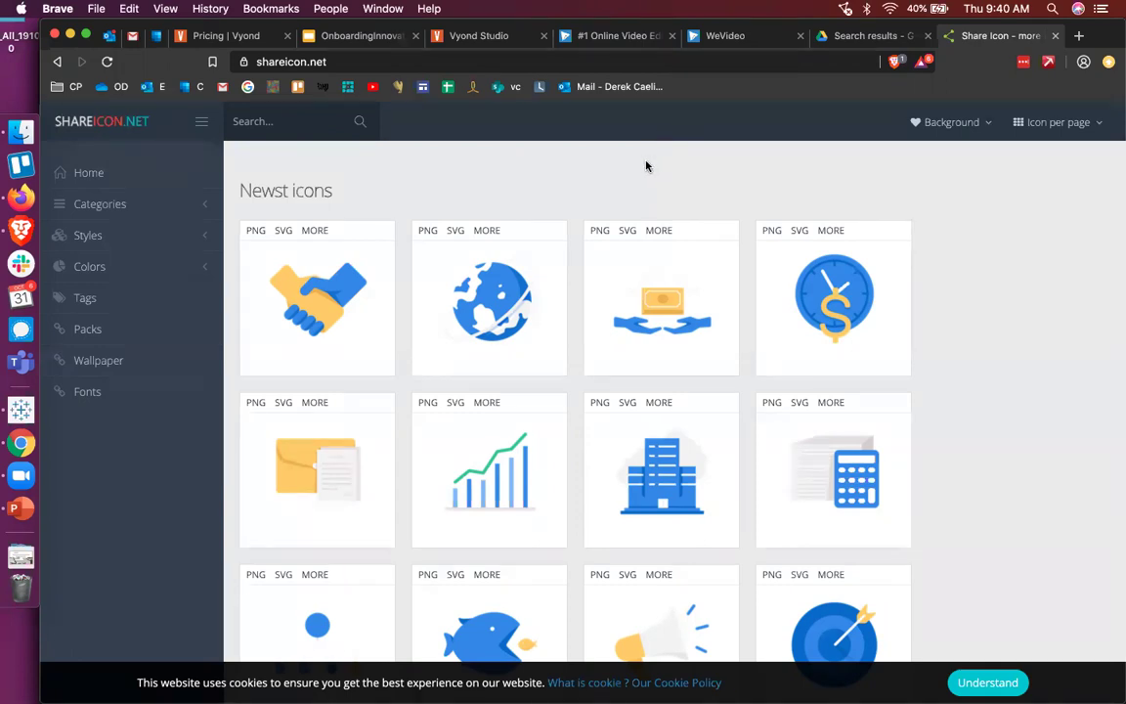
{"action": "mouse_move", "coordinate": [618, 267]}
{"action": "left_click", "coordinate": [295, 120]}
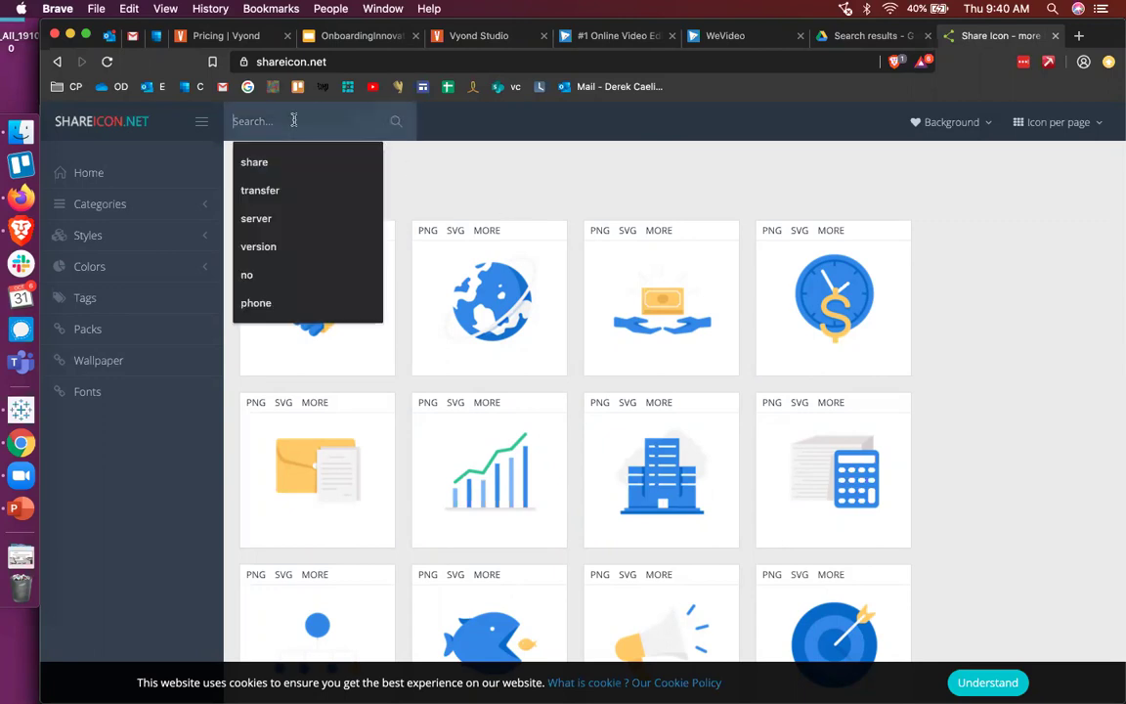
{"action": "type", "text": "phone"}
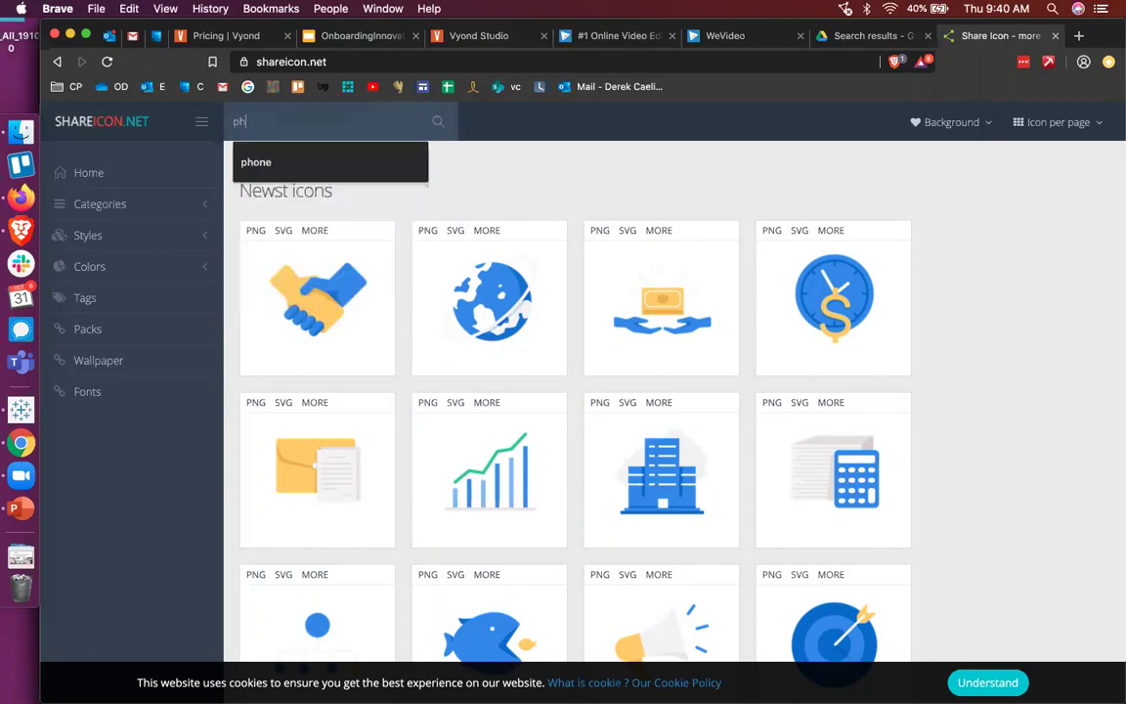
{"action": "key", "text": "Return"}
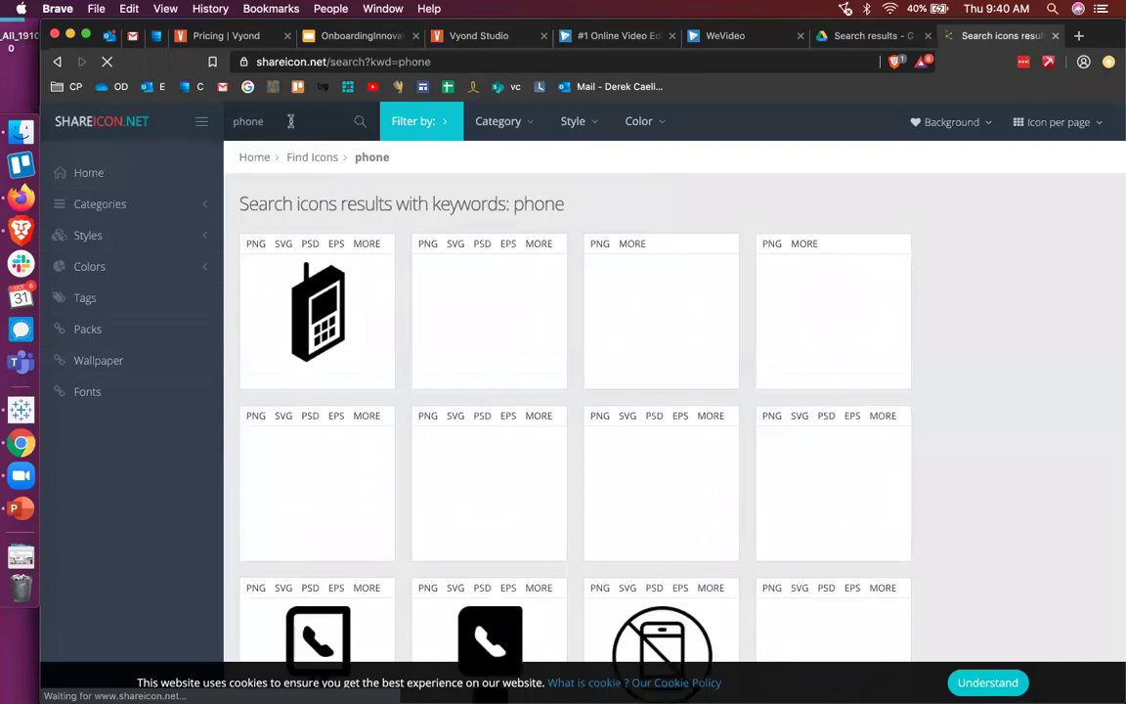
- Browse the phone icon results, then search ShareIcon for 'meeting'
{"action": "scroll", "coordinate": [333, 277], "scroll_direction": "down", "scroll_amount": 3}
{"action": "scroll", "coordinate": [334, 277], "scroll_direction": "up", "scroll_amount": 3}
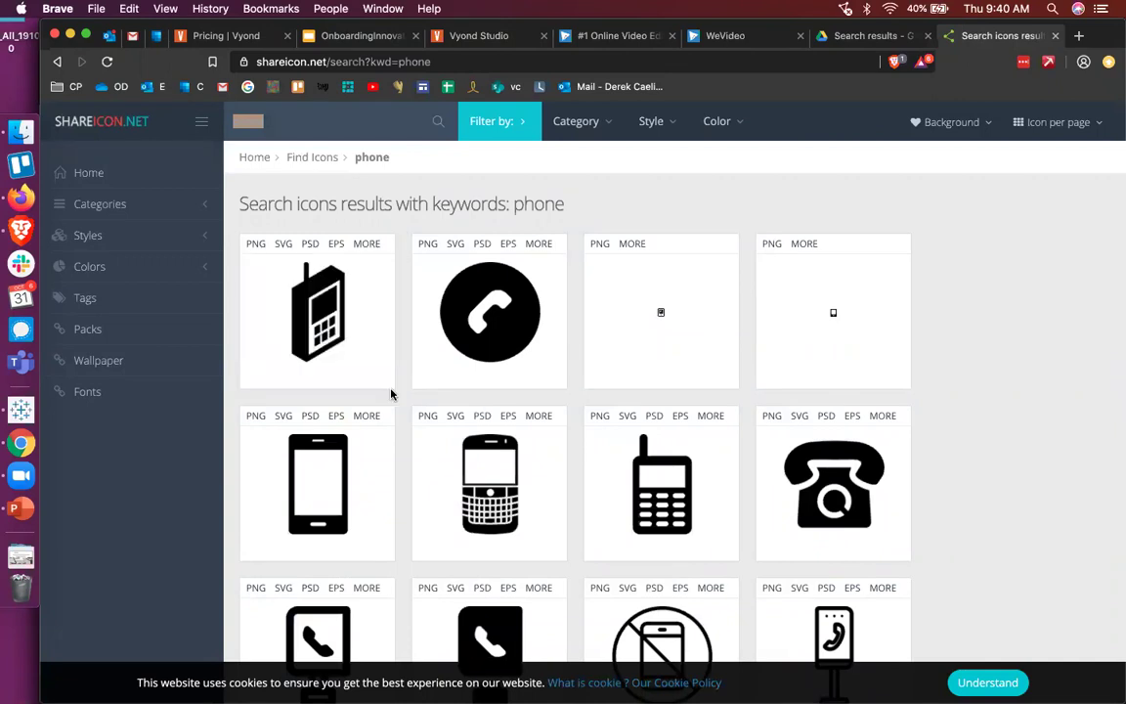
{"action": "scroll", "coordinate": [391, 395], "scroll_direction": "down", "scroll_amount": 3}
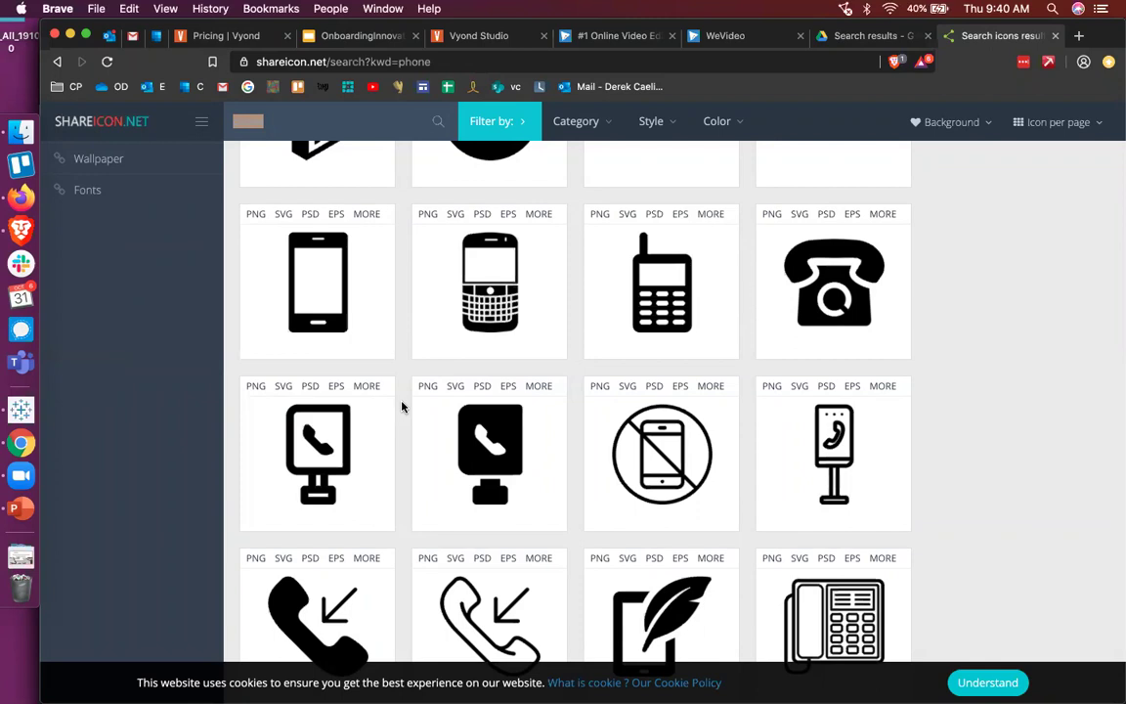
{"action": "scroll", "coordinate": [402, 407], "scroll_direction": "up", "scroll_amount": 3}
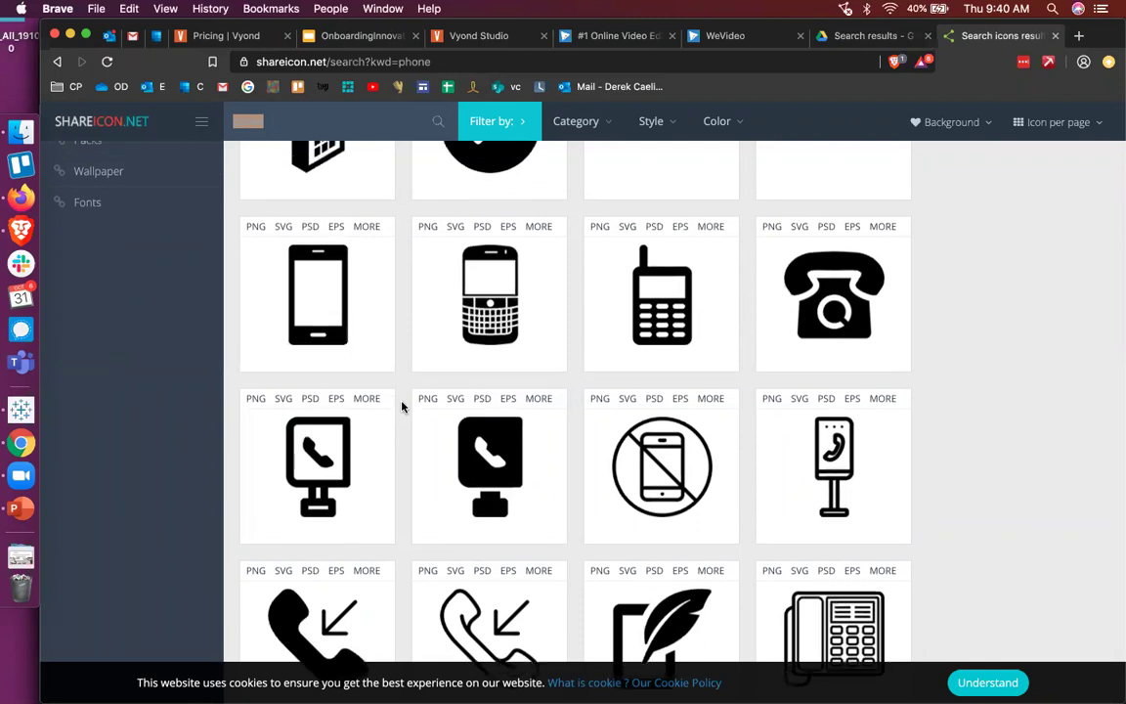
{"action": "type", "text": "meeting"}
{"action": "key", "text": "Return"}
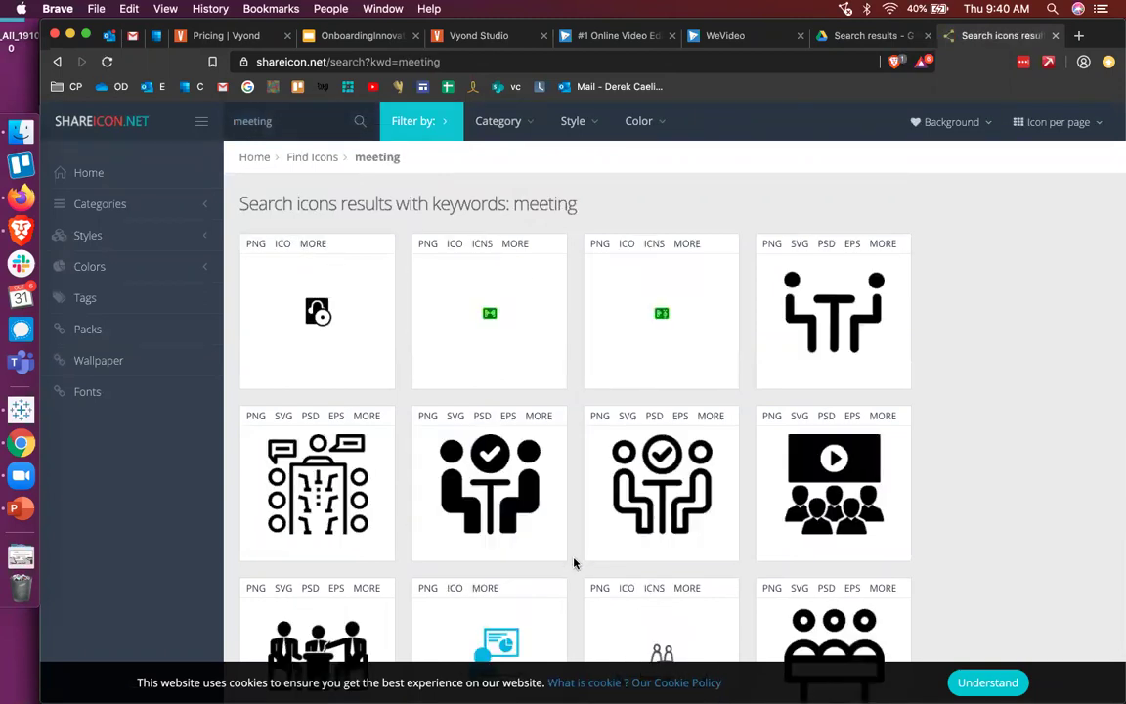
- Replace the search term with 'prize' and browse the medal and award icon results
{"action": "left_click", "coordinate": [308, 115]}
{"action": "key", "text": "super+a"}
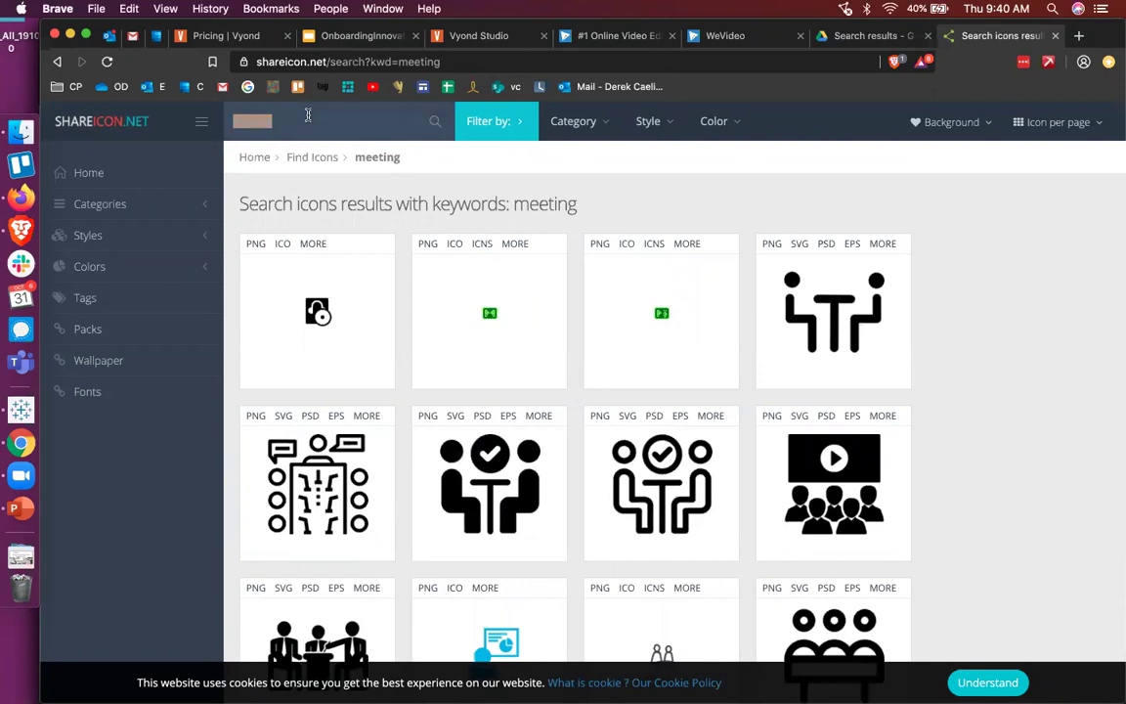
{"action": "key", "text": "BackSpace"}
{"action": "type", "text": "prize"}
{"action": "key", "text": "Return"}
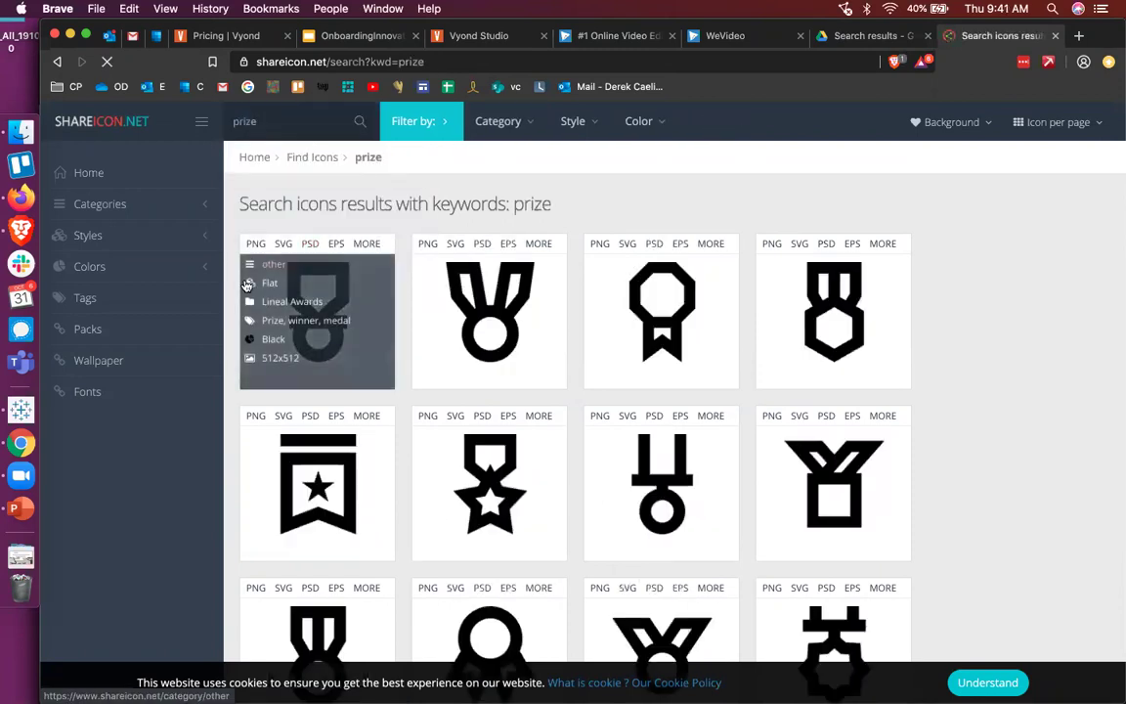
{"action": "scroll", "coordinate": [204, 463], "scroll_direction": "down", "scroll_amount": 2}
{"action": "scroll", "coordinate": [203, 462], "scroll_direction": "down", "scroll_amount": 5}
{"action": "scroll", "coordinate": [203, 461], "scroll_direction": "up", "scroll_amount": 8}
{"action": "left_click", "coordinate": [457, 60]}
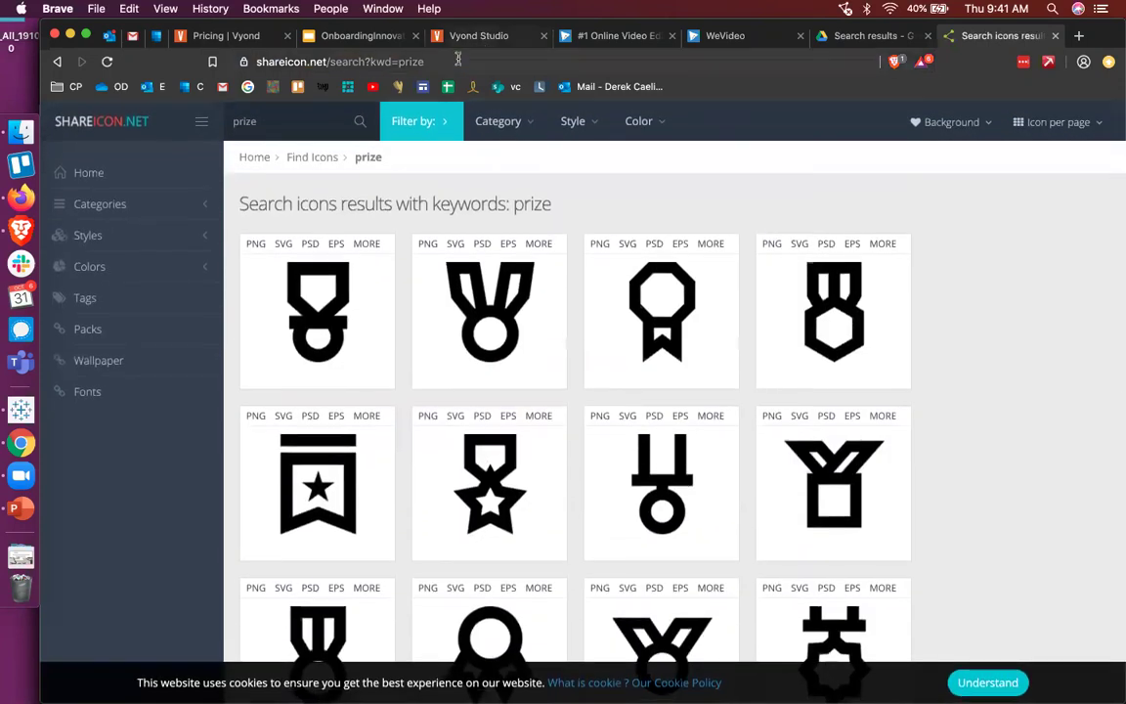
{"action": "type", "text": "!g"}
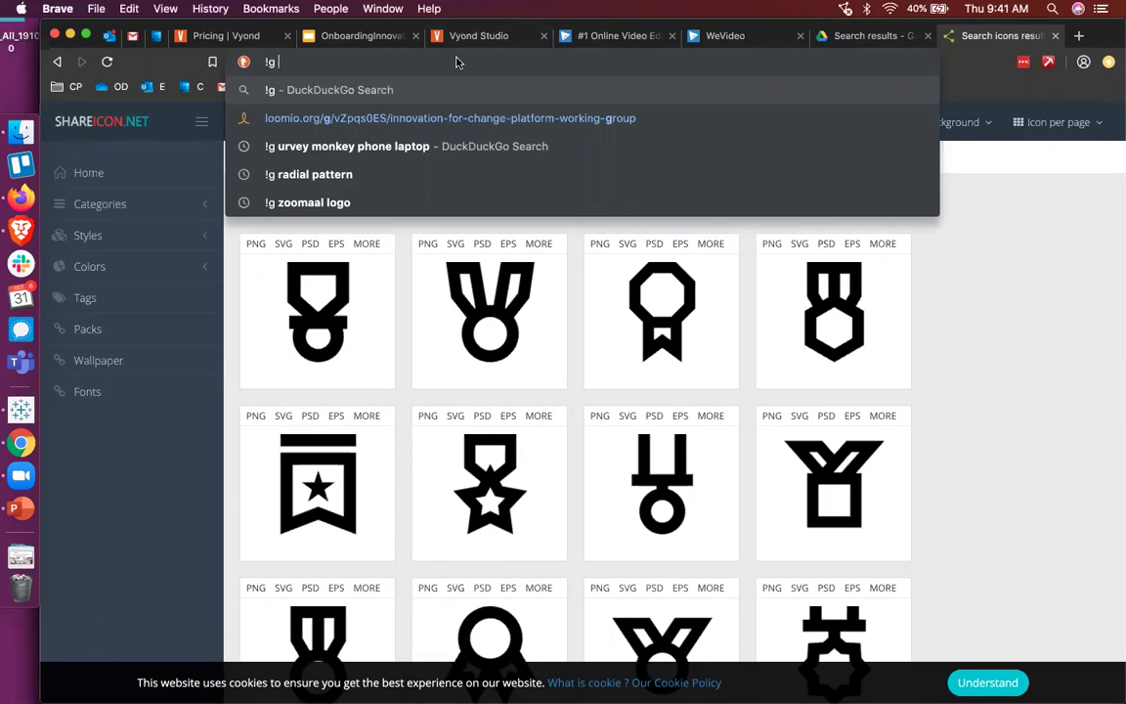
- Google 'innovation' and filter the Images results to Labeled for reuse
{"action": "type", "text": "innov"}
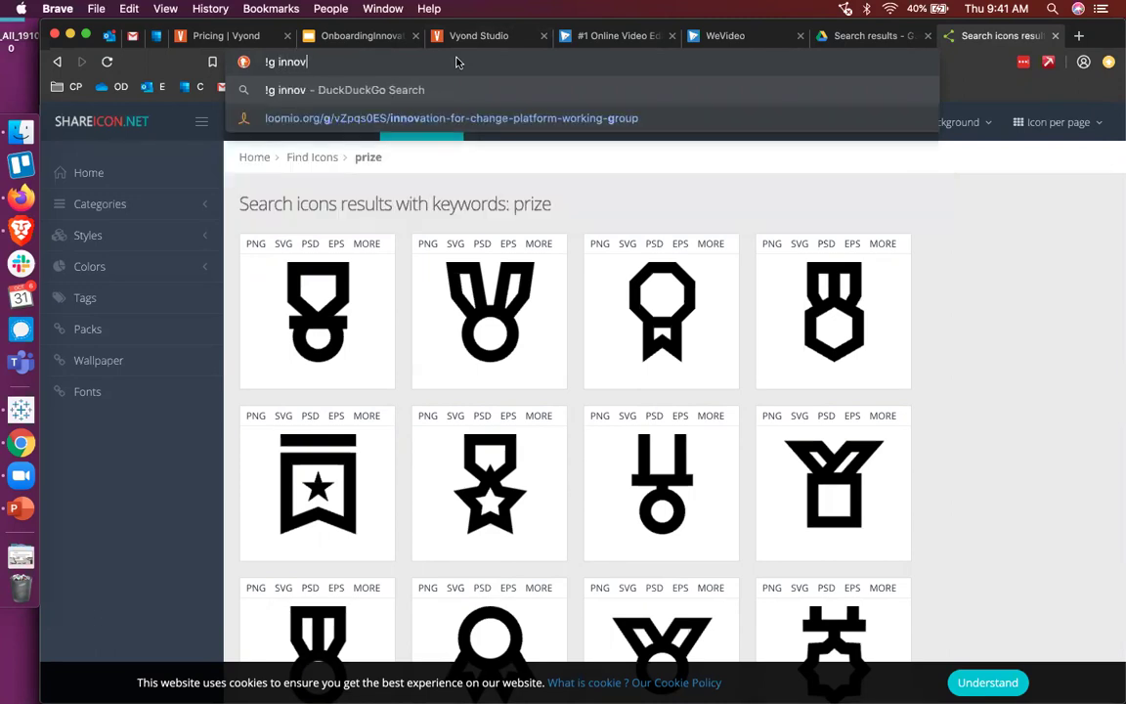
{"action": "type", "text": "ation"}
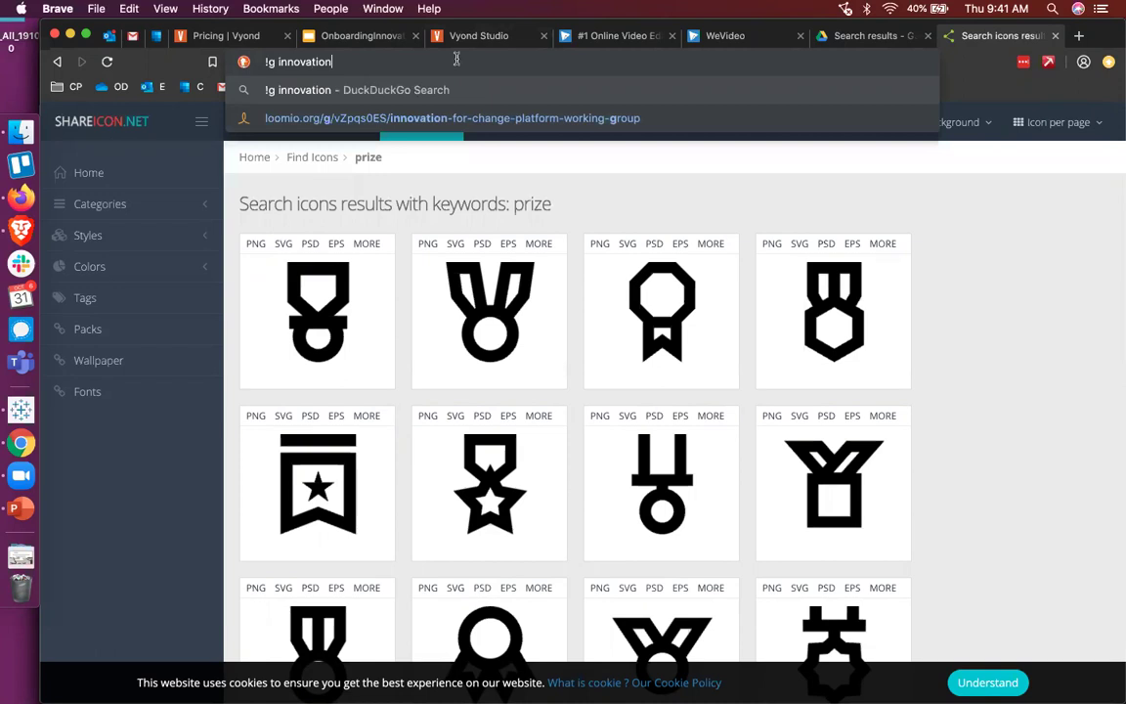
{"action": "key", "text": "Return"}
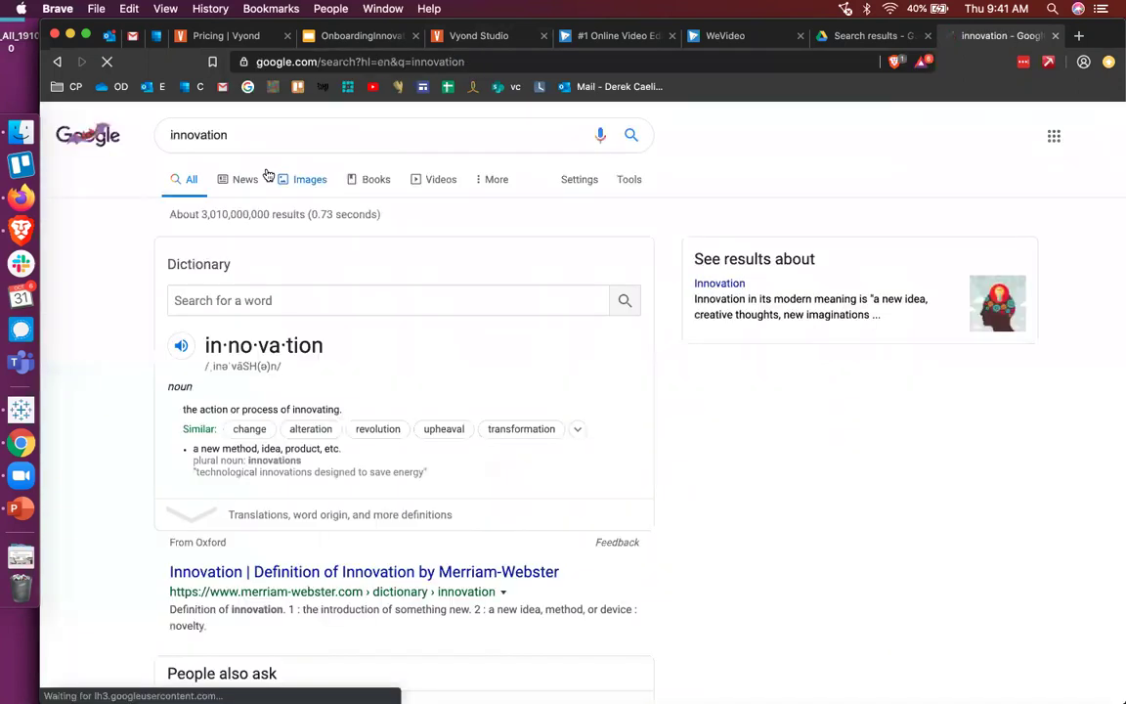
{"action": "left_click", "coordinate": [293, 179]}
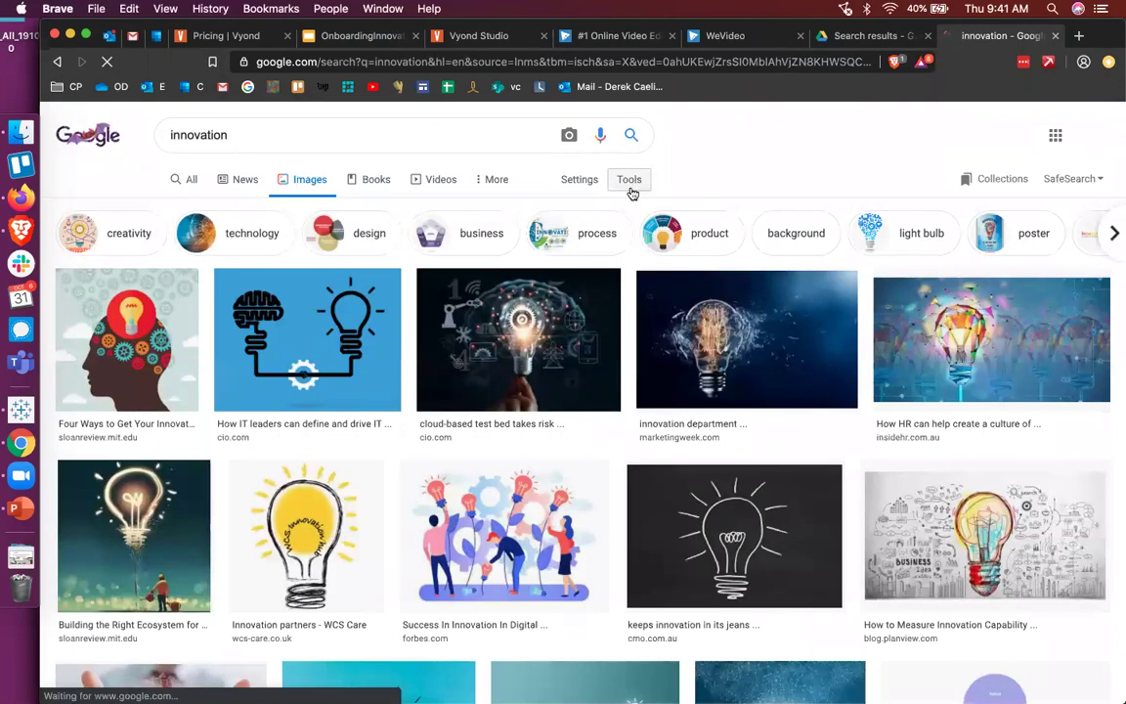
{"action": "left_click", "coordinate": [628, 181]}
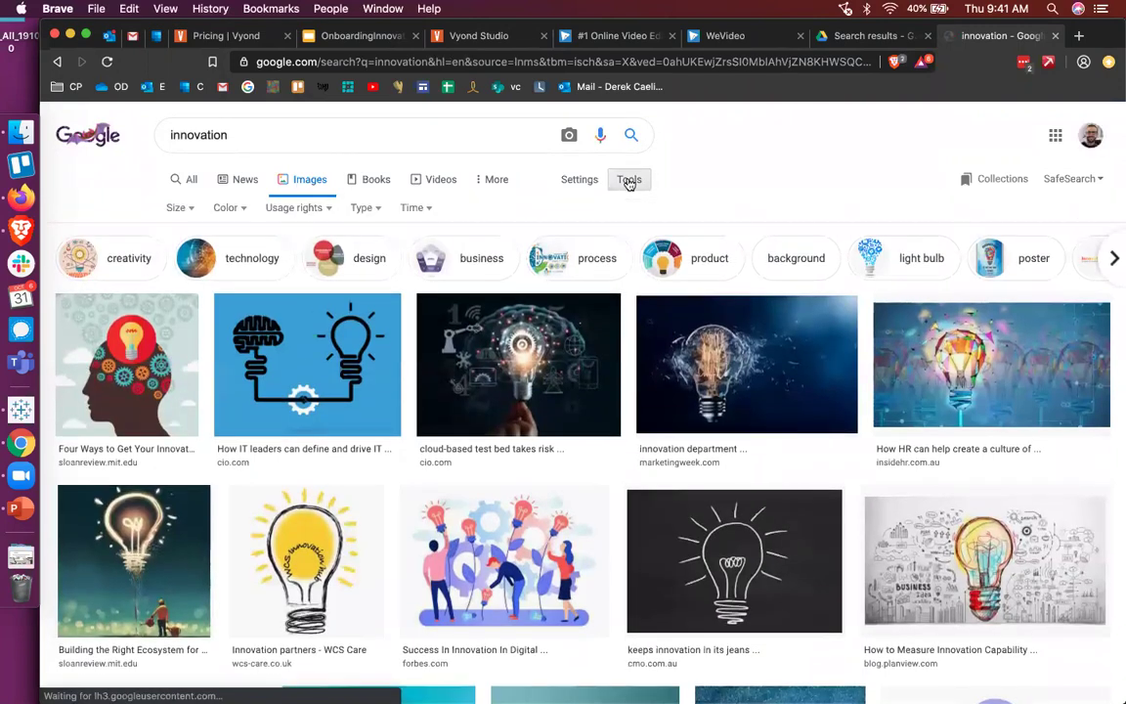
{"action": "left_click", "coordinate": [290, 208]}
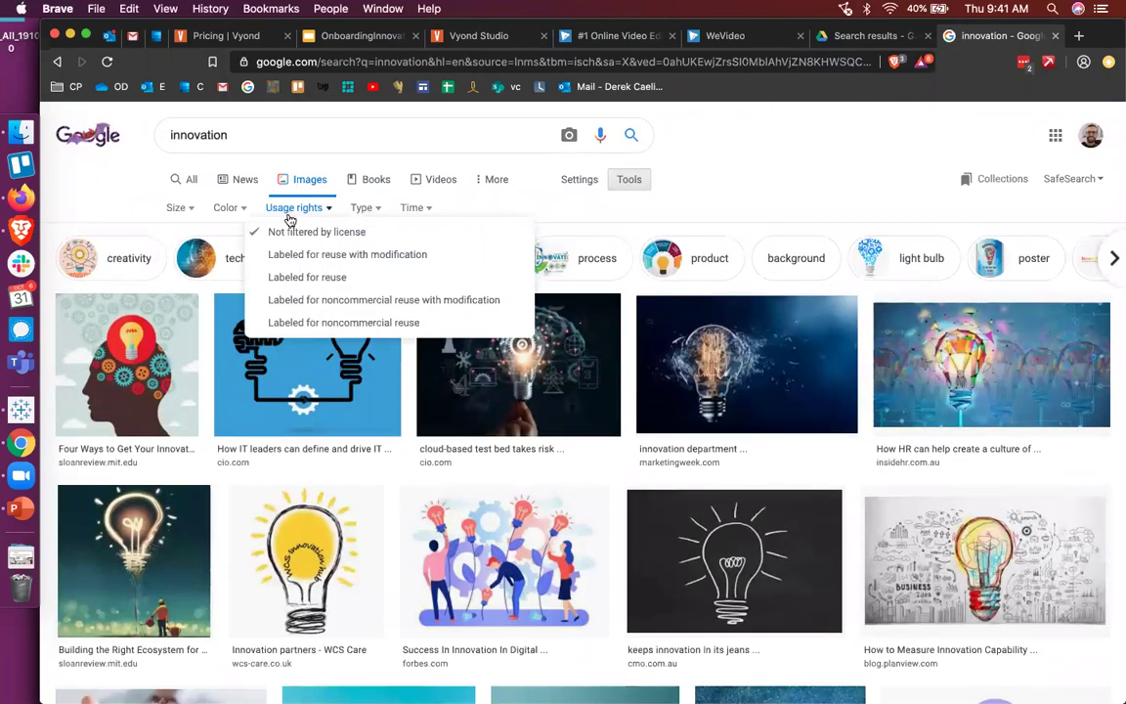
{"action": "left_click", "coordinate": [306, 278]}
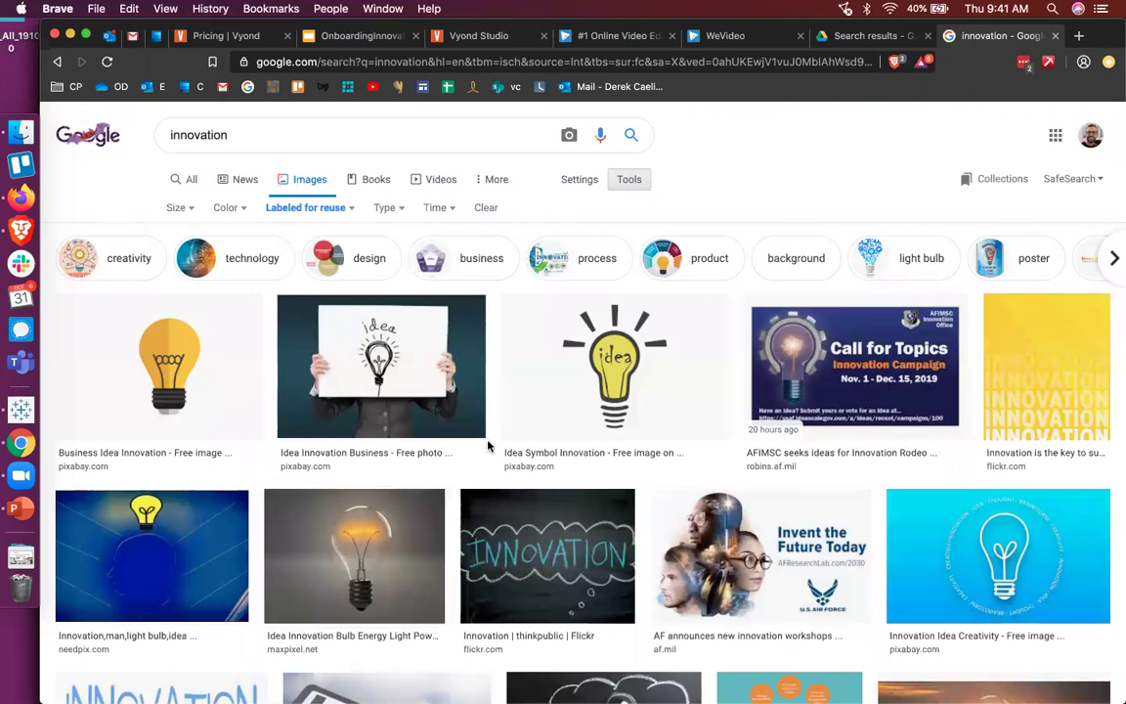
- Scroll the image results and open the Pixabay Idea Creativity Innovation illustration
{"action": "scroll", "coordinate": [488, 446], "scroll_direction": "down", "scroll_amount": 3}
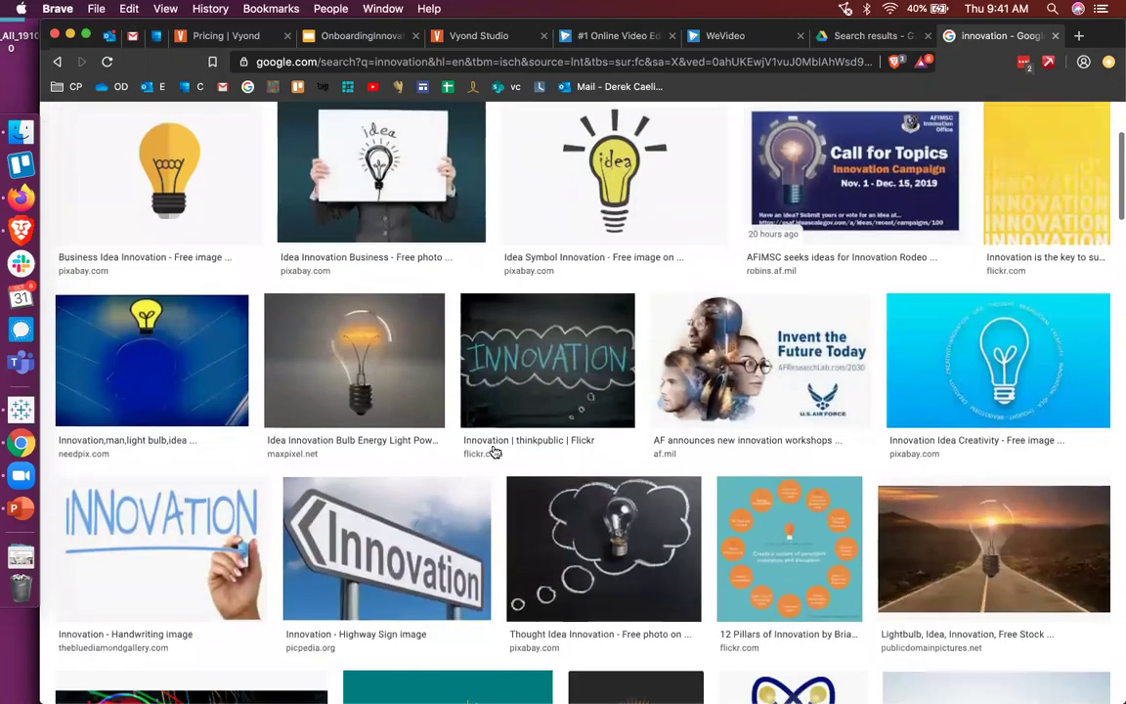
{"action": "scroll", "coordinate": [494, 451], "scroll_direction": "down", "scroll_amount": 5}
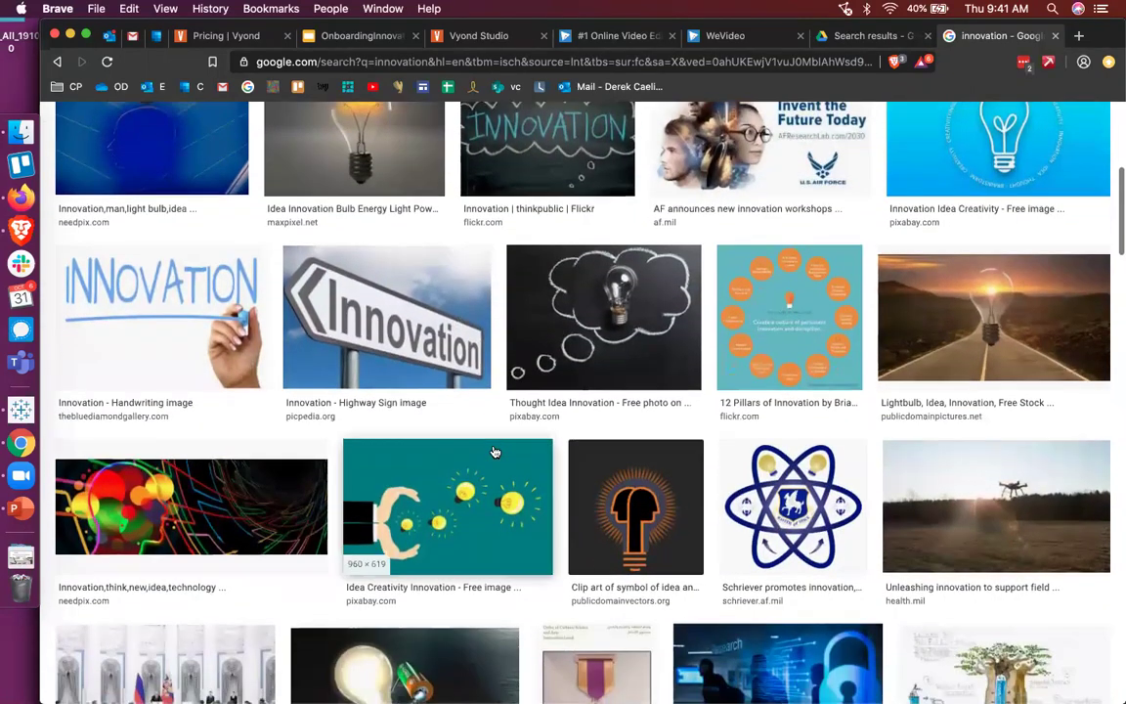
{"action": "scroll", "coordinate": [495, 451], "scroll_direction": "up", "scroll_amount": 8}
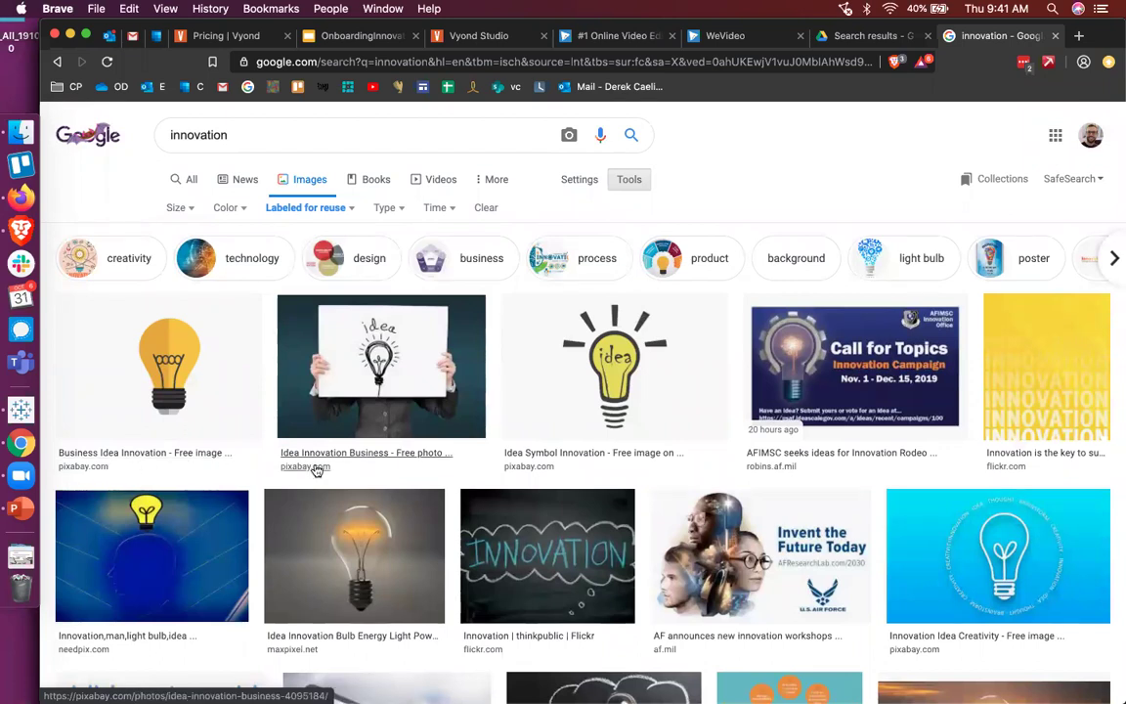
{"action": "scroll", "coordinate": [310, 467], "scroll_direction": "down", "scroll_amount": 1}
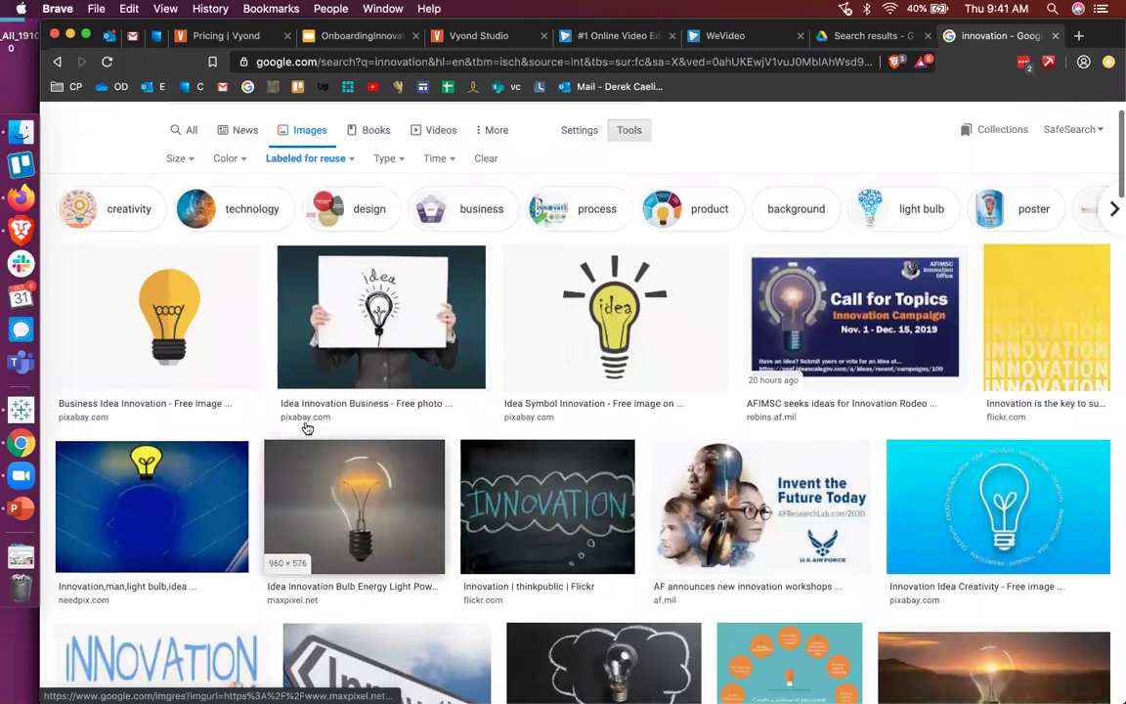
{"action": "scroll", "coordinate": [347, 486], "scroll_direction": "down", "scroll_amount": 3}
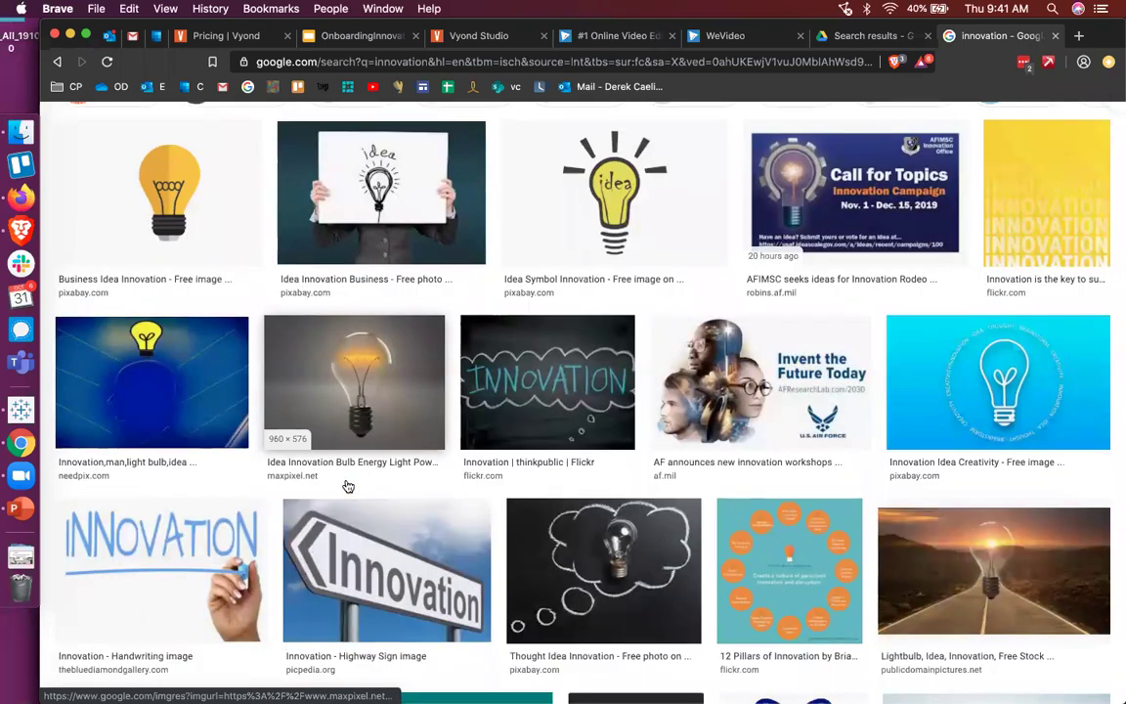
{"action": "scroll", "coordinate": [347, 486], "scroll_direction": "down", "scroll_amount": 5}
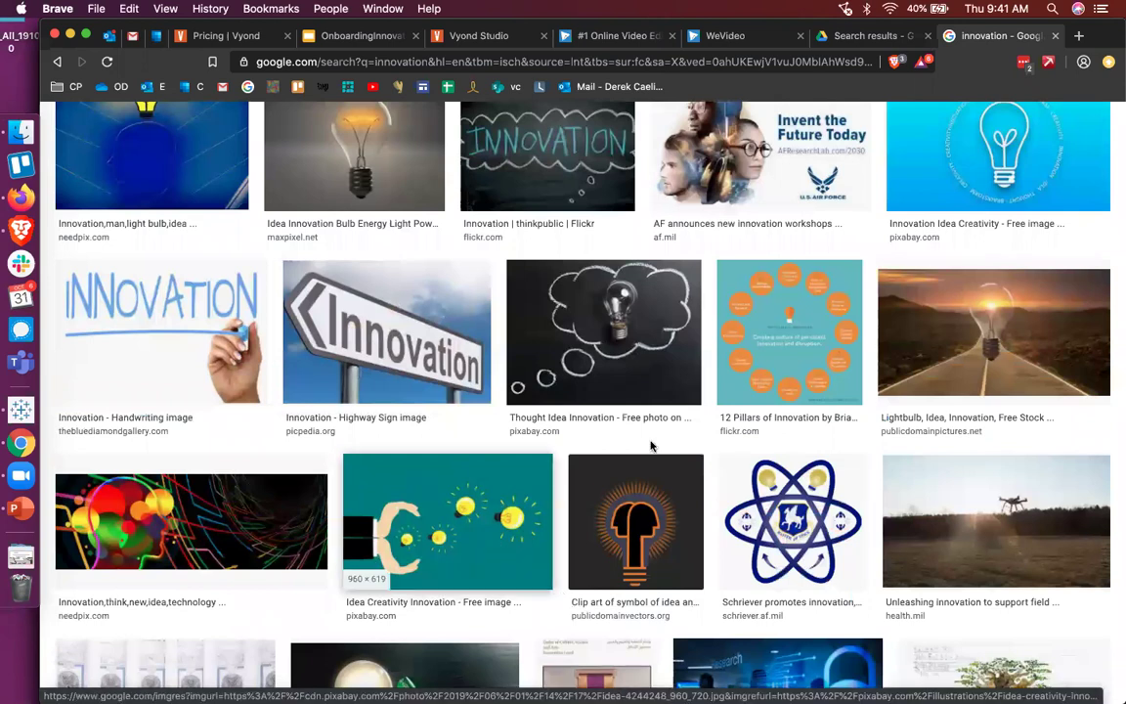
{"action": "left_click", "coordinate": [522, 524]}
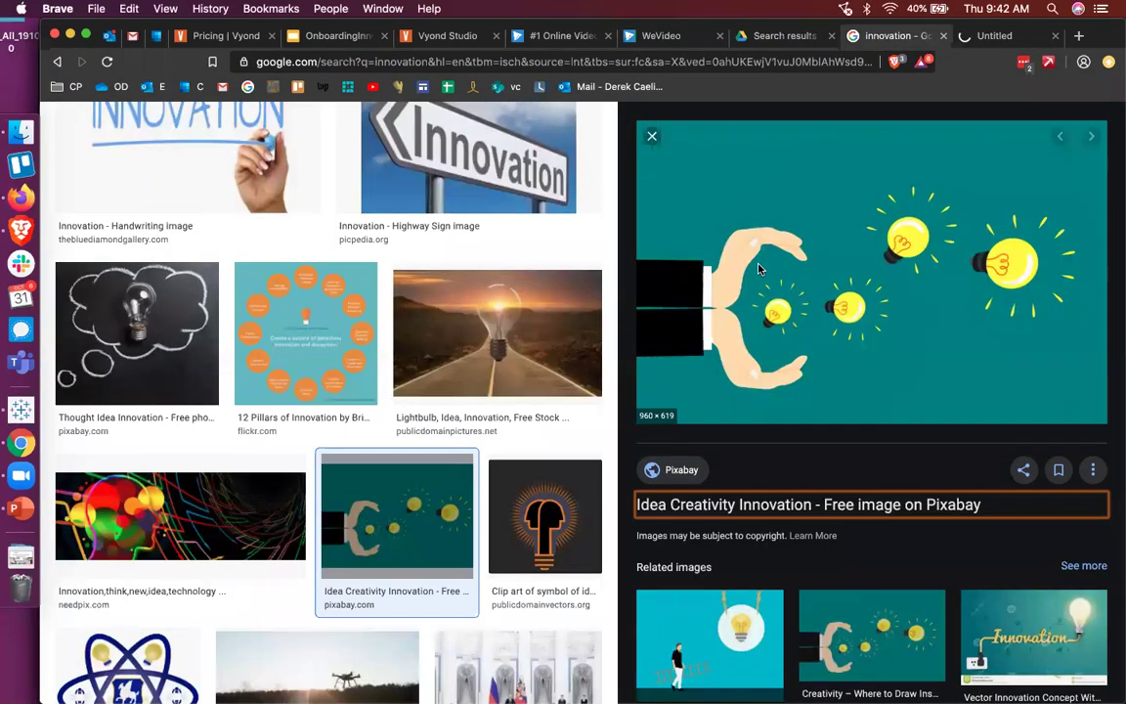
{"action": "scroll", "coordinate": [758, 268], "scroll_direction": "down", "scroll_amount": 5}
{"action": "scroll", "coordinate": [528, 469], "scroll_direction": "down", "scroll_amount": 5}
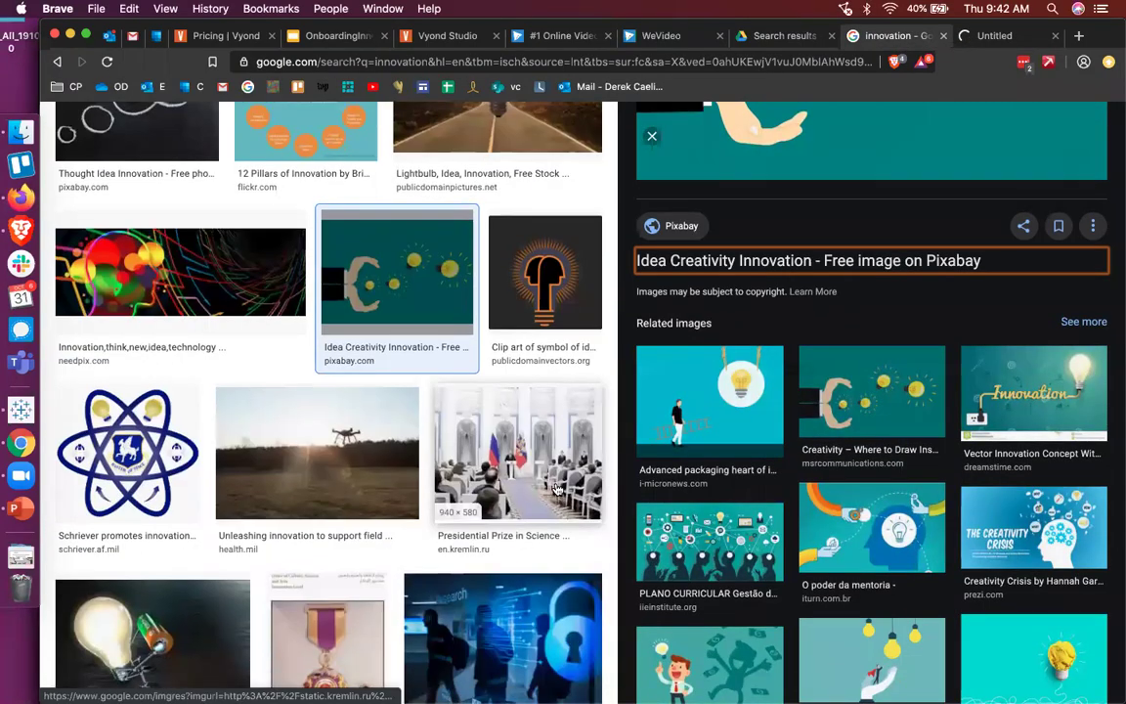
- Read through the Kremlin Presidential Prize article, then close its tab to reveal Pixabay
{"action": "left_click", "coordinate": [555, 488]}
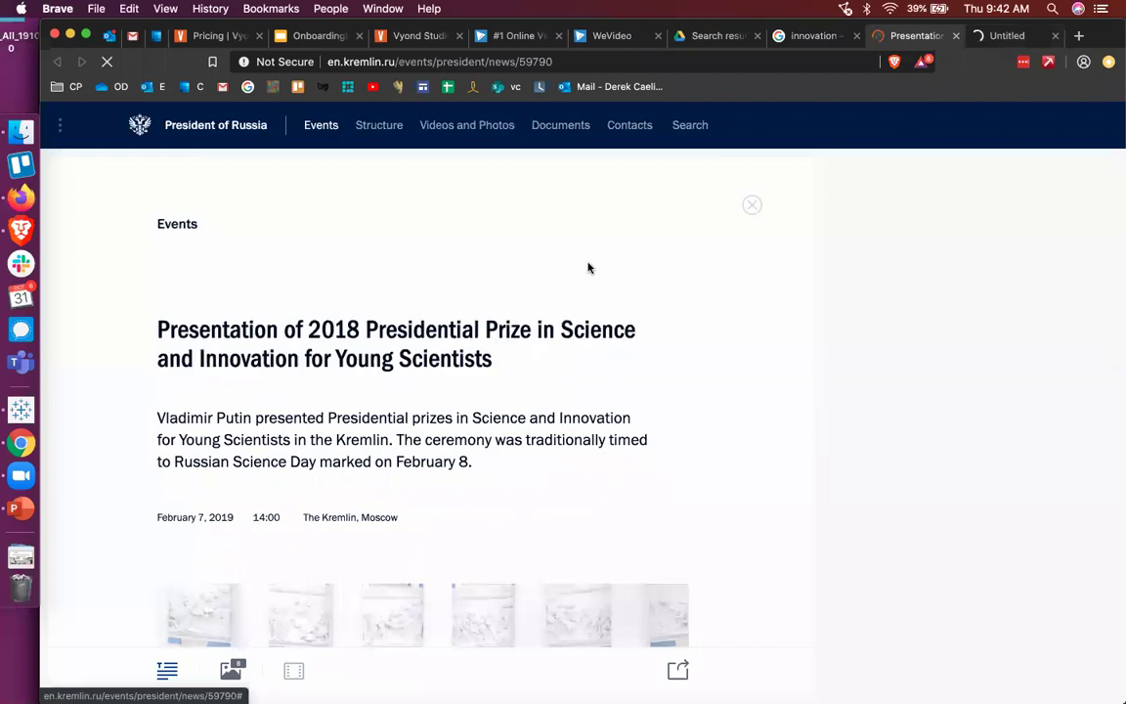
{"action": "scroll", "coordinate": [587, 268], "scroll_direction": "down", "scroll_amount": 5}
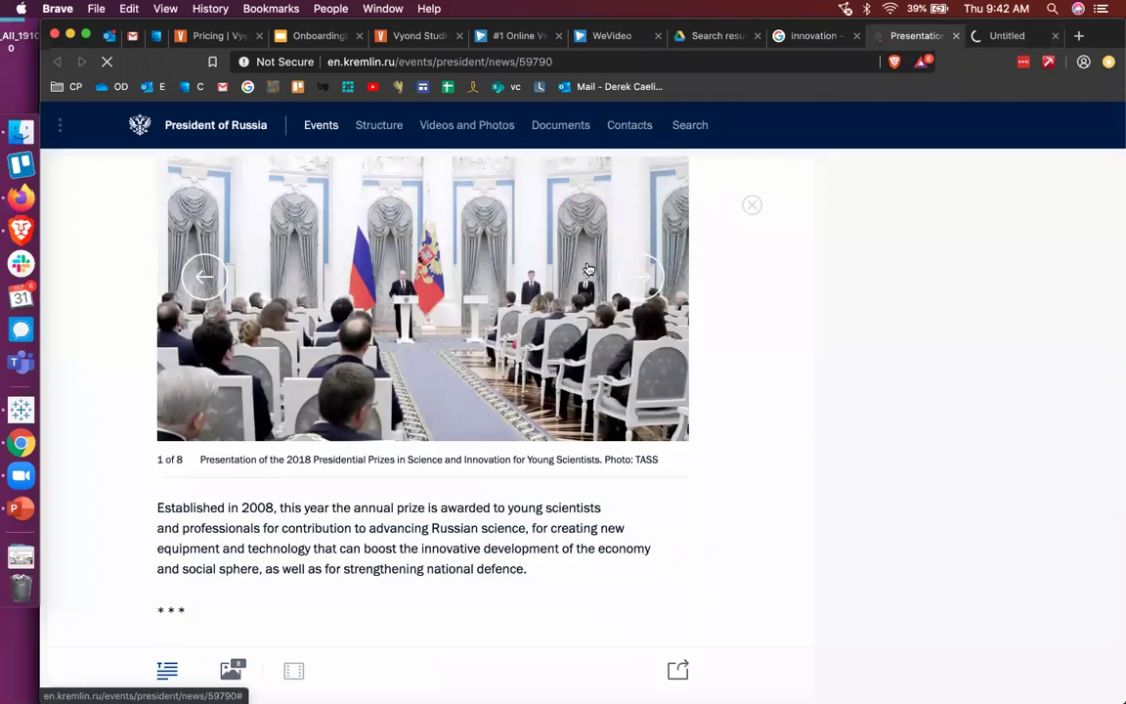
{"action": "scroll", "coordinate": [587, 268], "scroll_direction": "up", "scroll_amount": 5}
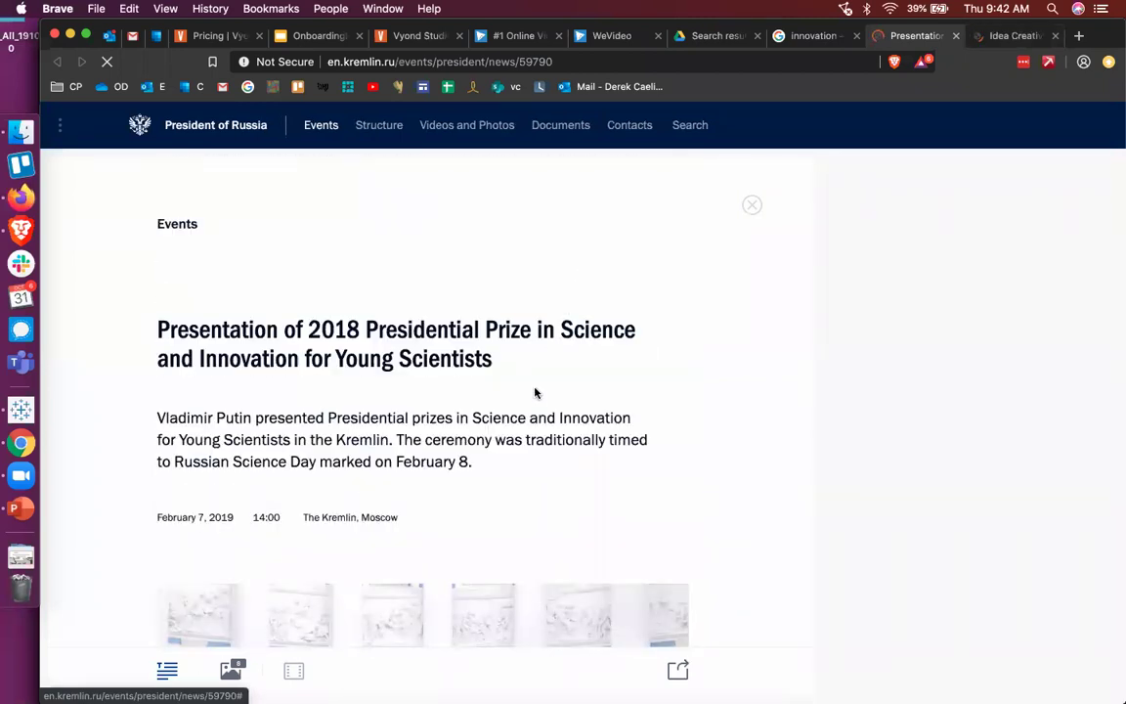
{"action": "scroll", "coordinate": [635, 429], "scroll_direction": "down", "scroll_amount": 5}
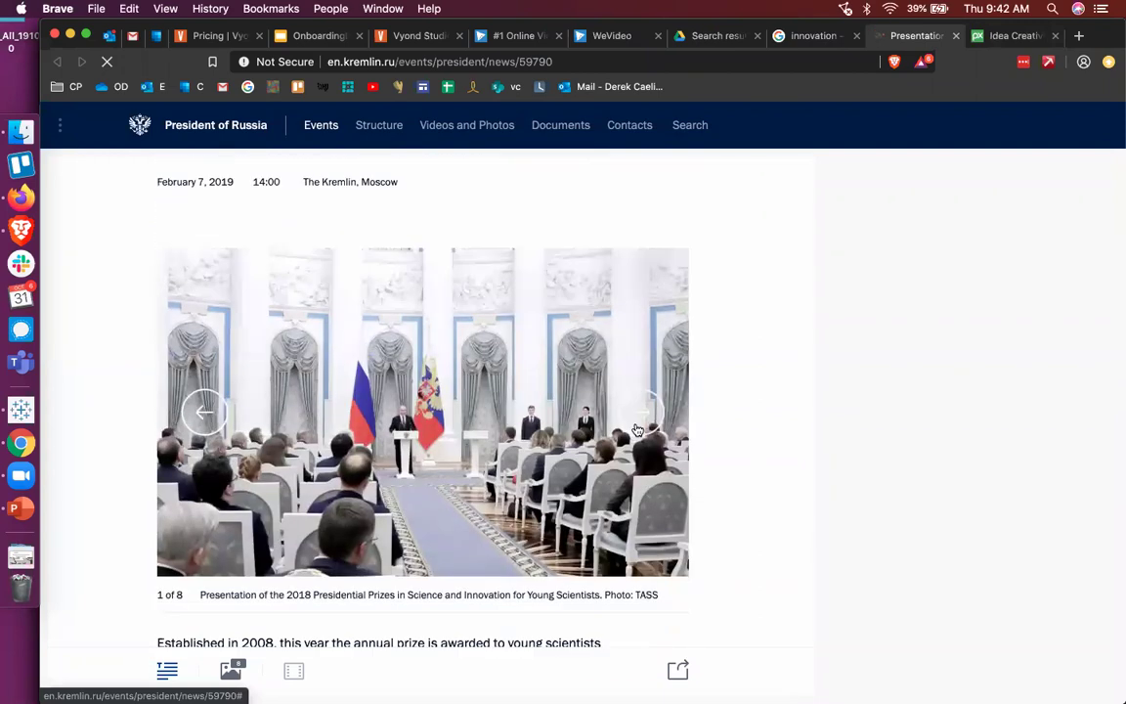
{"action": "scroll", "coordinate": [637, 430], "scroll_direction": "down", "scroll_amount": 5}
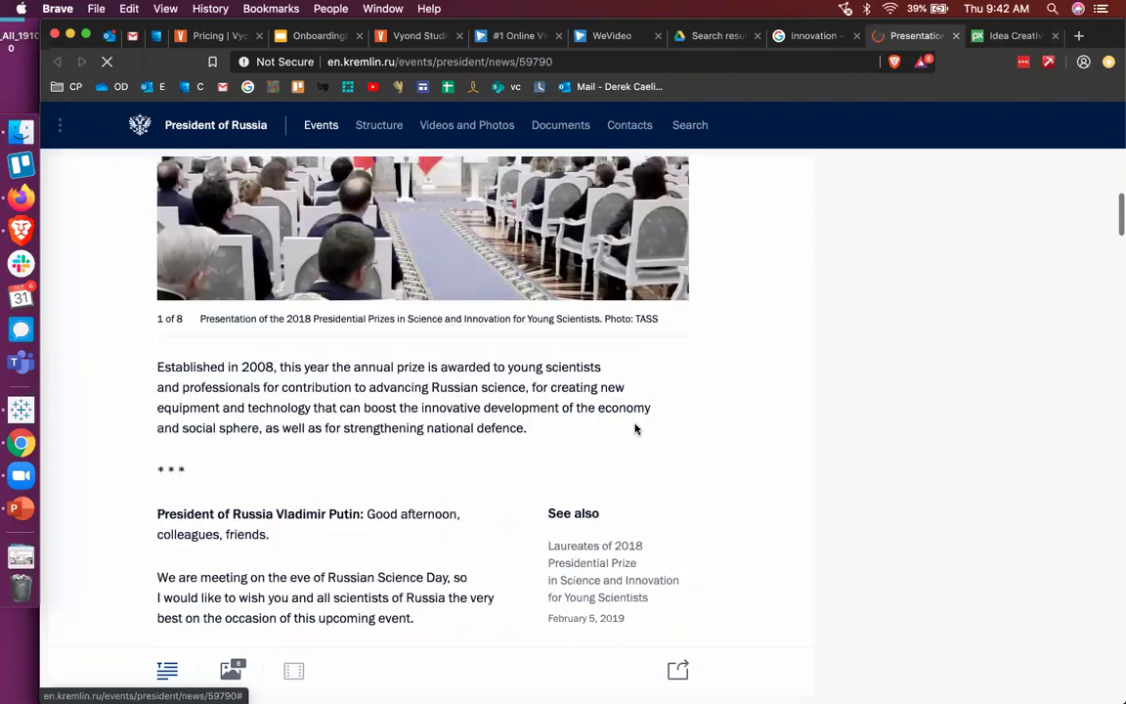
{"action": "scroll", "coordinate": [635, 430], "scroll_direction": "down", "scroll_amount": 10}
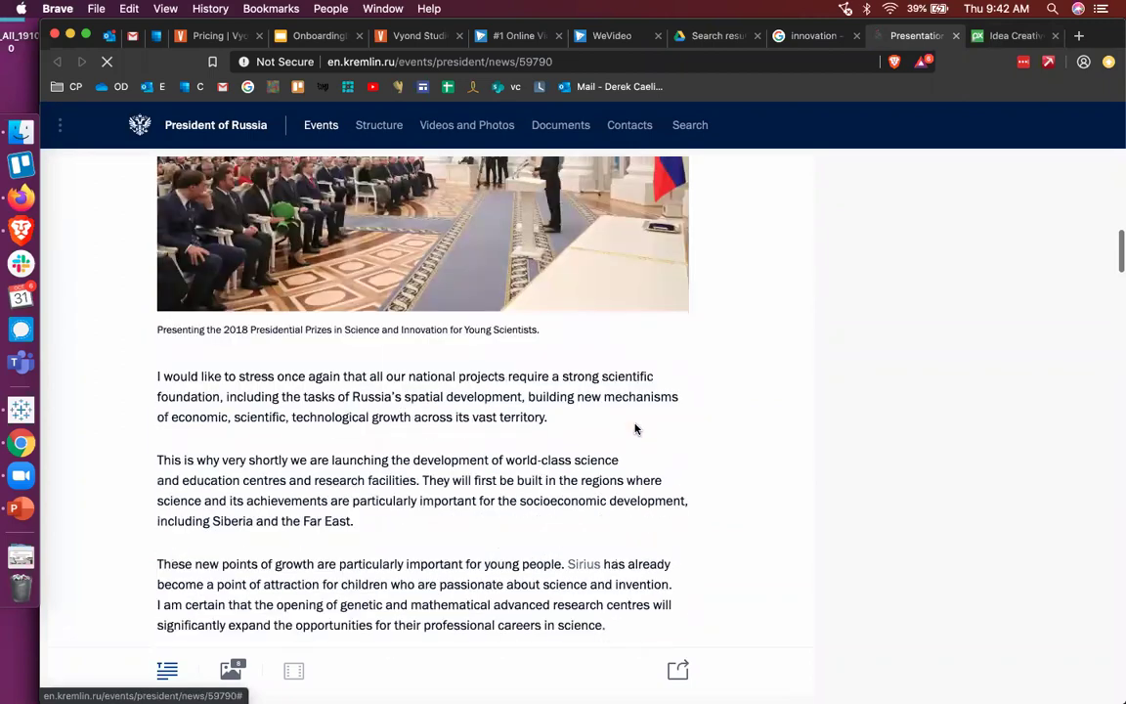
{"action": "scroll", "coordinate": [635, 430], "scroll_direction": "down", "scroll_amount": 12}
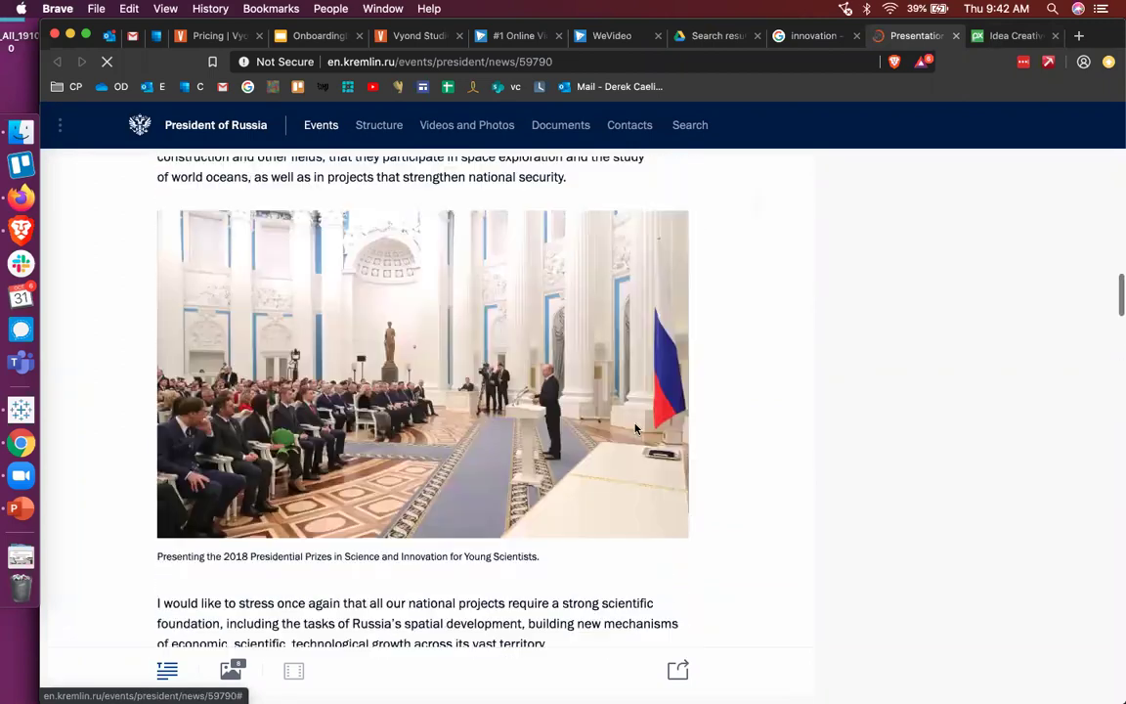
{"action": "scroll", "coordinate": [636, 430], "scroll_direction": "down", "scroll_amount": 5}
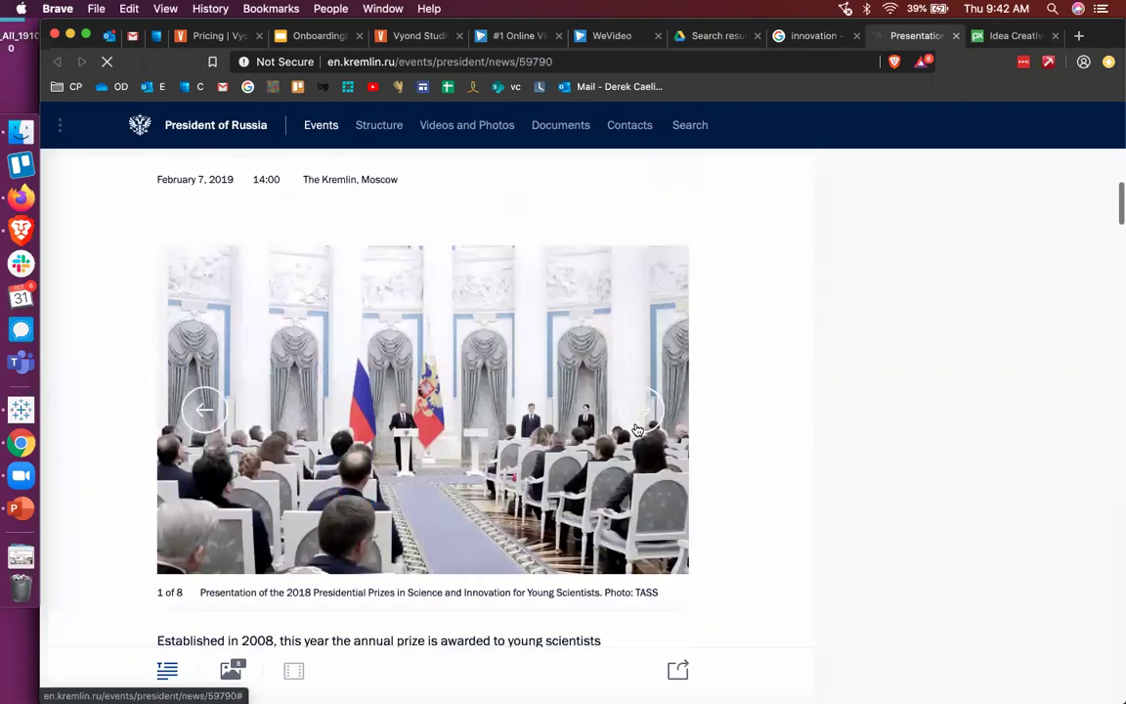
{"action": "scroll", "coordinate": [636, 430], "scroll_direction": "down", "scroll_amount": 1}
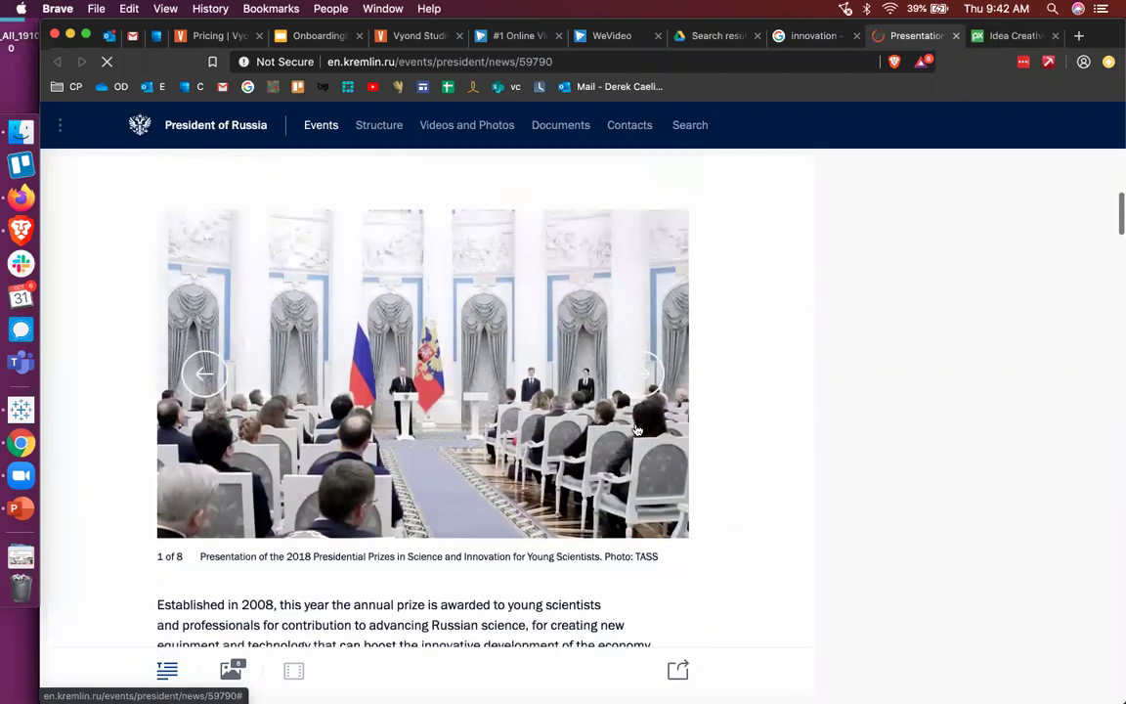
{"action": "left_click", "coordinate": [955, 39]}
- Highlight the Pixabay license terms, then return to the Google Images innovation results
{"action": "left_click", "coordinate": [915, 35]}
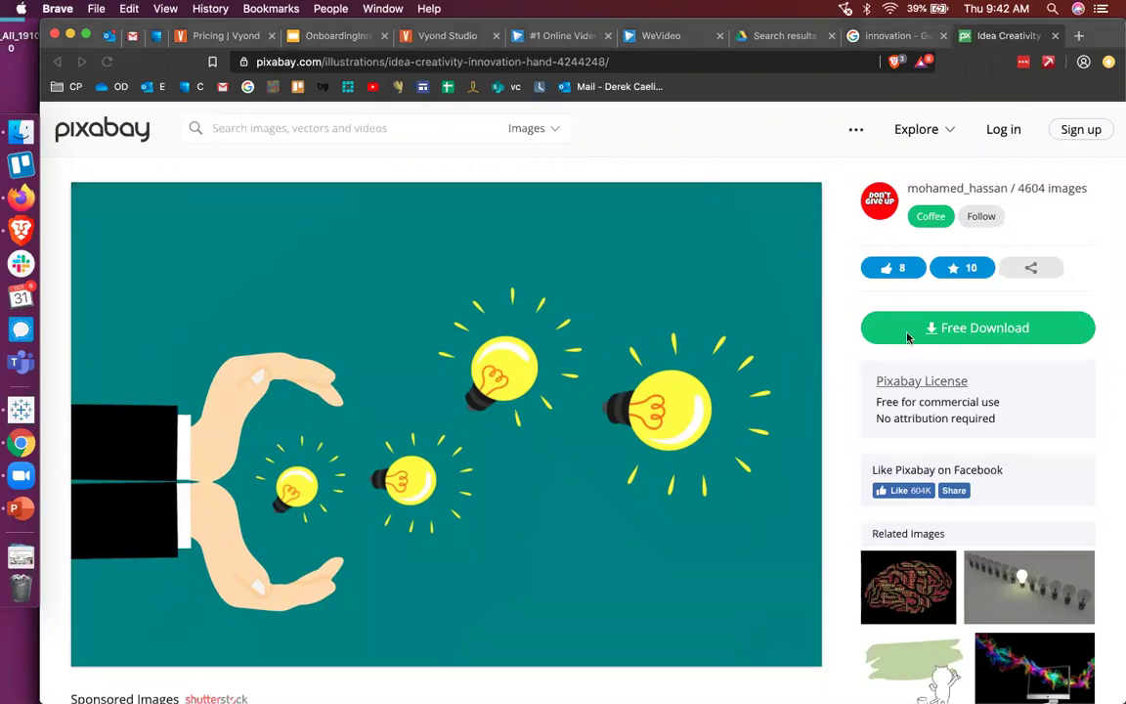
{"action": "left_click_drag", "start_coordinate": [875, 397], "coordinate": [1000, 426]}
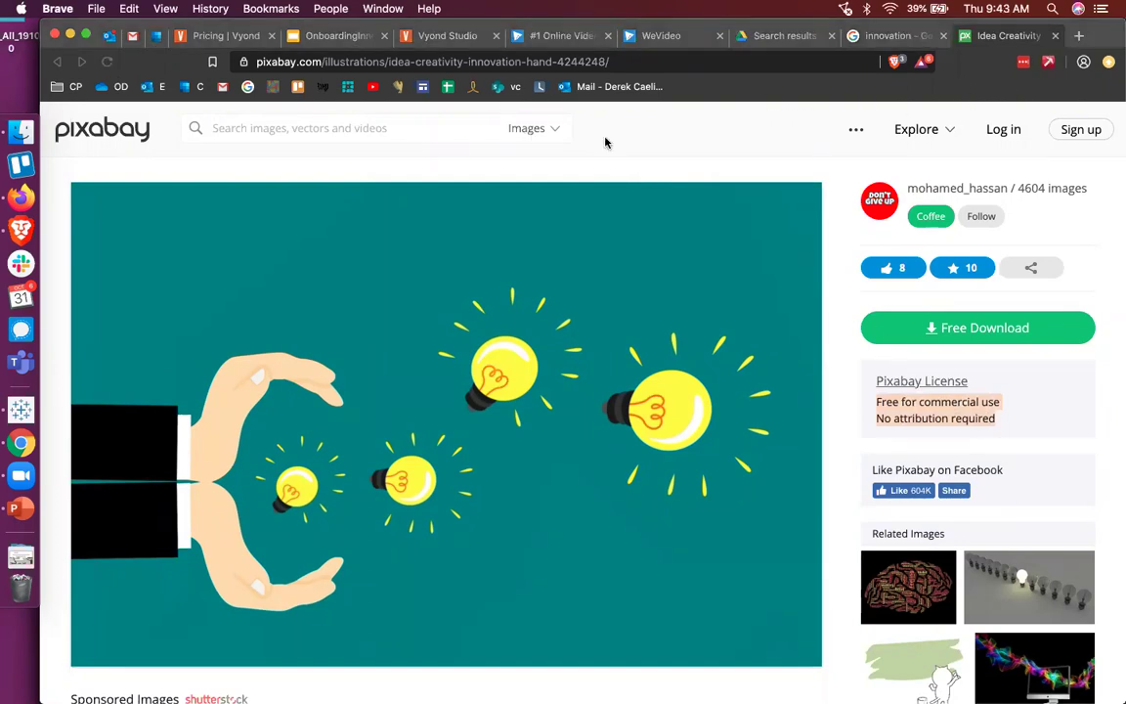
{"action": "left_click", "coordinate": [885, 34]}
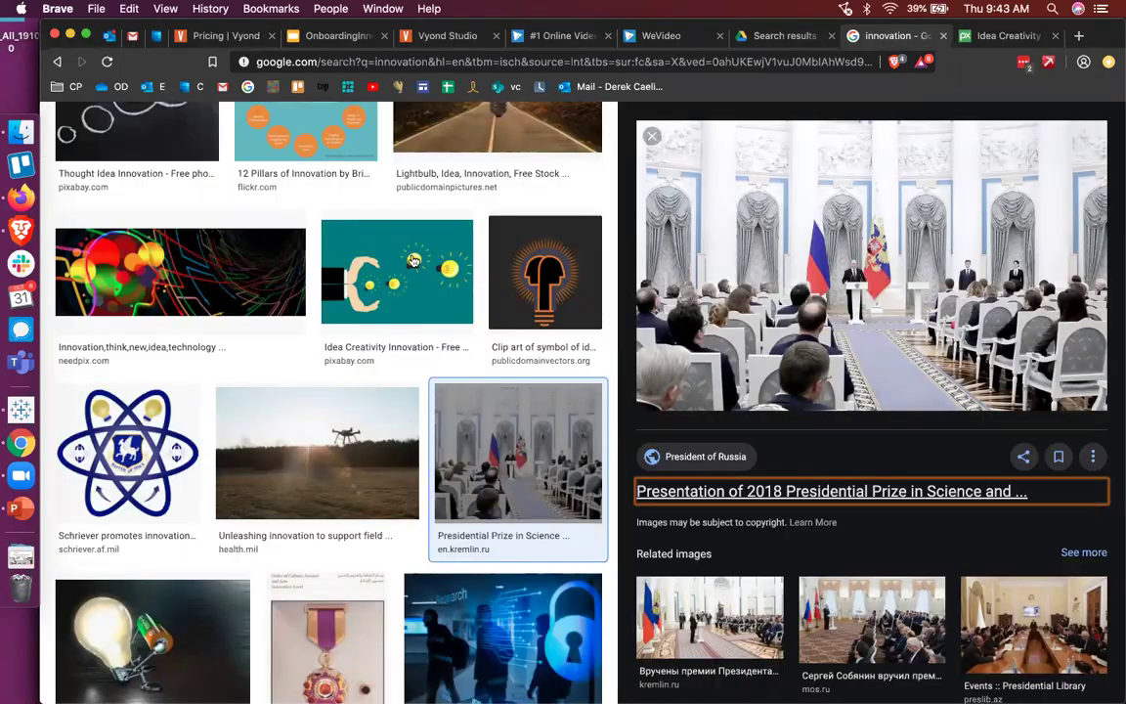
- Replace the address with a 'mediawiki' search and open the first MediaWiki result
{"action": "scroll", "coordinate": [411, 274], "scroll_direction": "up", "scroll_amount": 5}
{"action": "scroll", "coordinate": [411, 274], "scroll_direction": "up", "scroll_amount": 4}
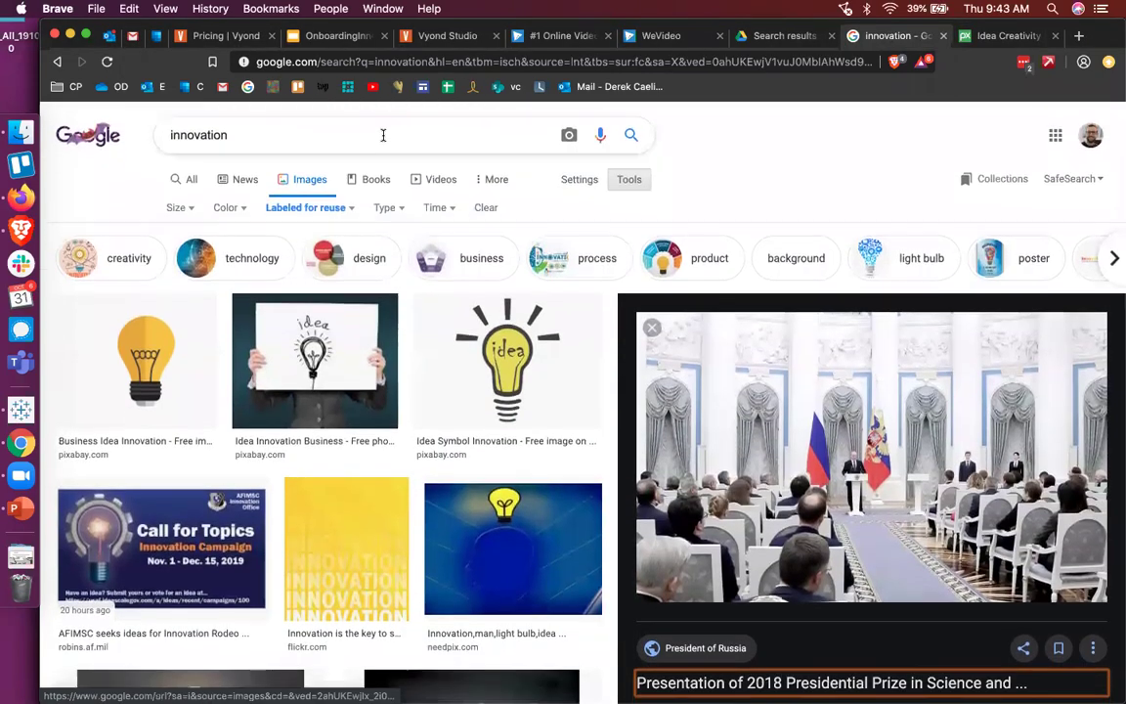
{"action": "double_click", "coordinate": [382, 133]}
{"action": "left_click", "coordinate": [400, 61]}
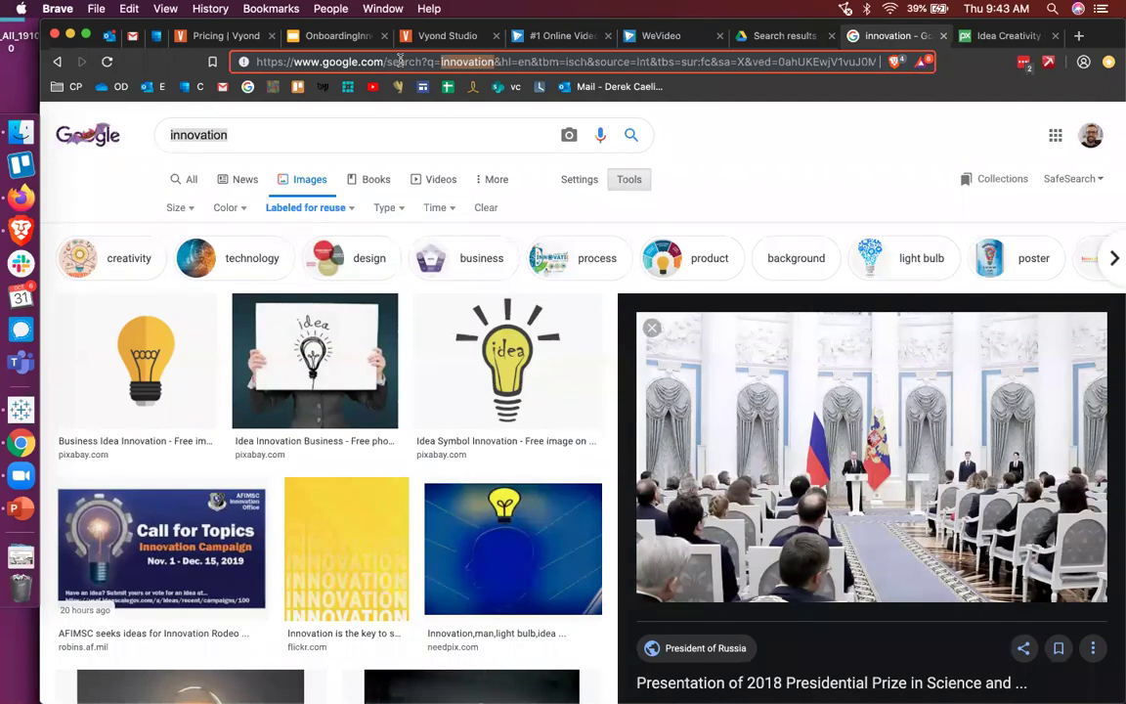
{"action": "type", "text": "mediawiki"}
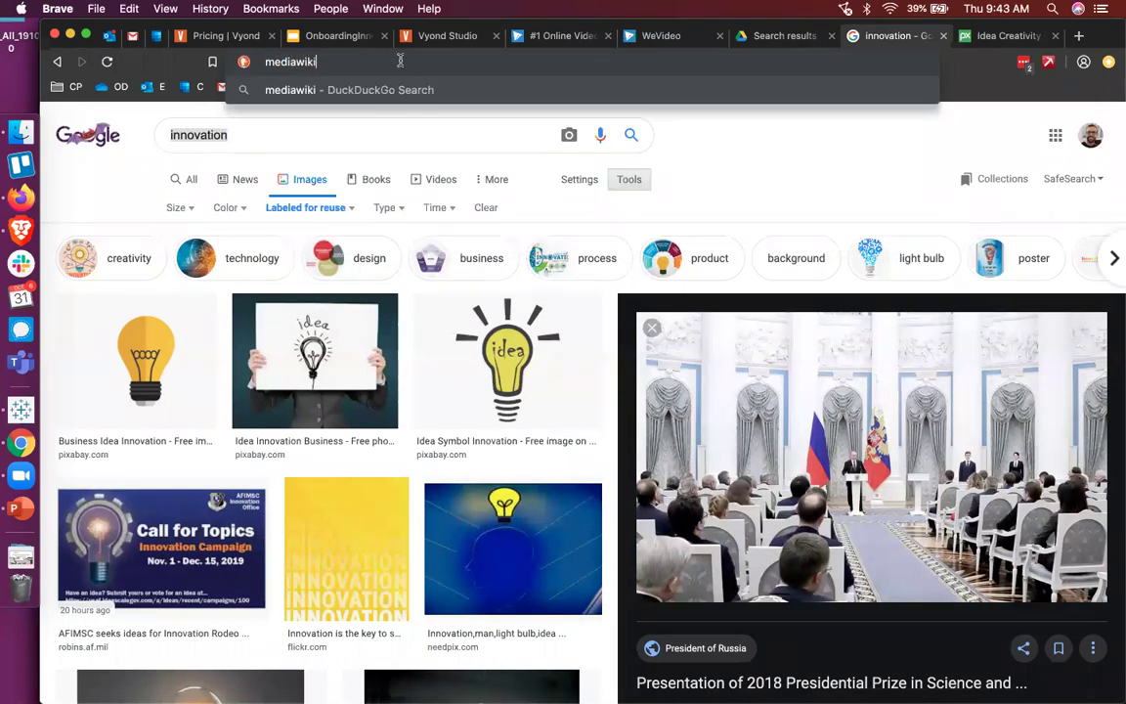
{"action": "key", "text": "Return"}
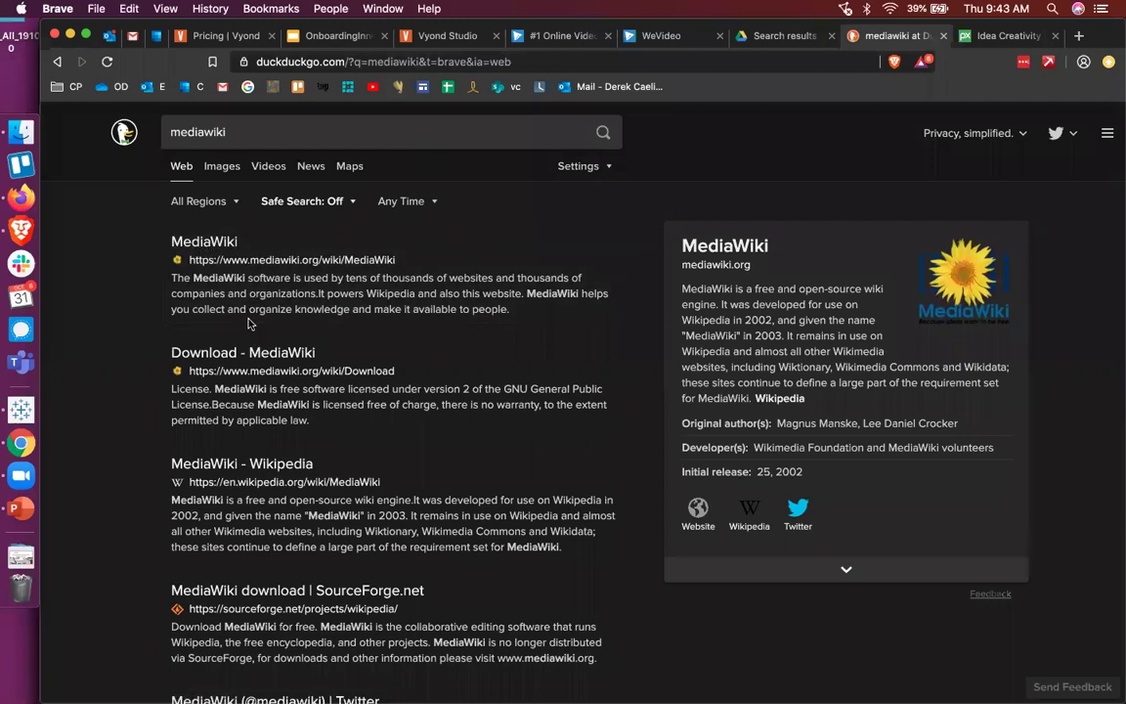
{"action": "left_click", "coordinate": [208, 241]}
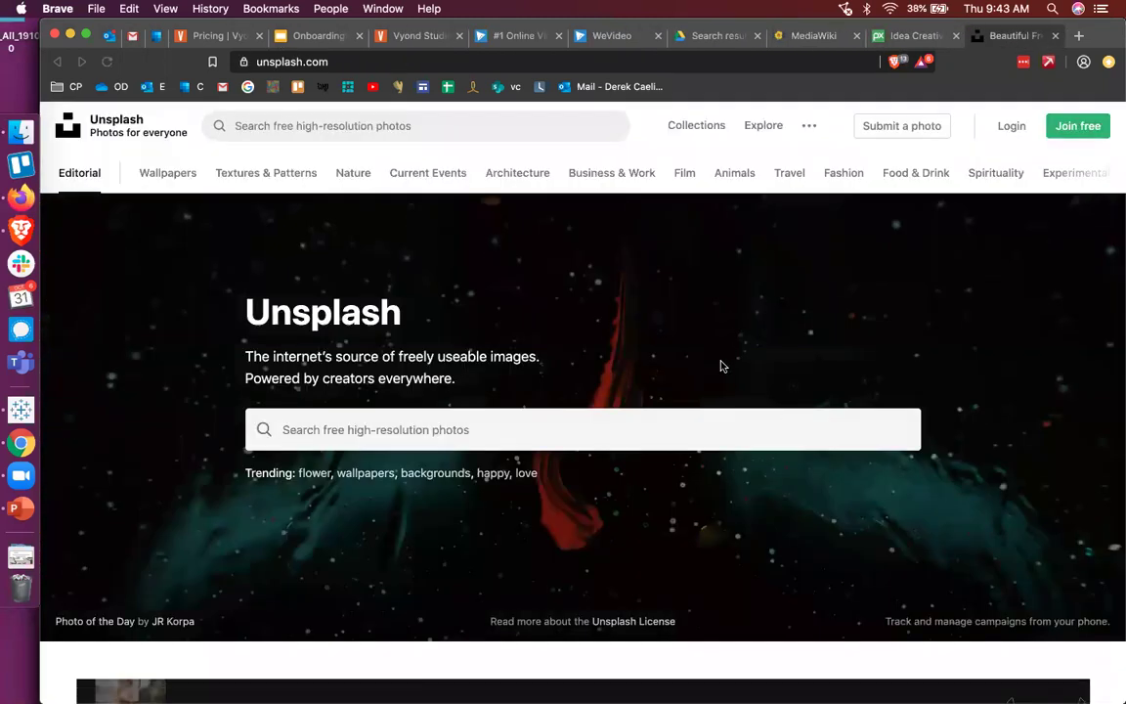
- Scroll through the Unsplash homepage photo feed, then bring the Unsplash homepage tab back to front
{"action": "scroll", "coordinate": [721, 367], "scroll_direction": "down", "scroll_amount": 2}
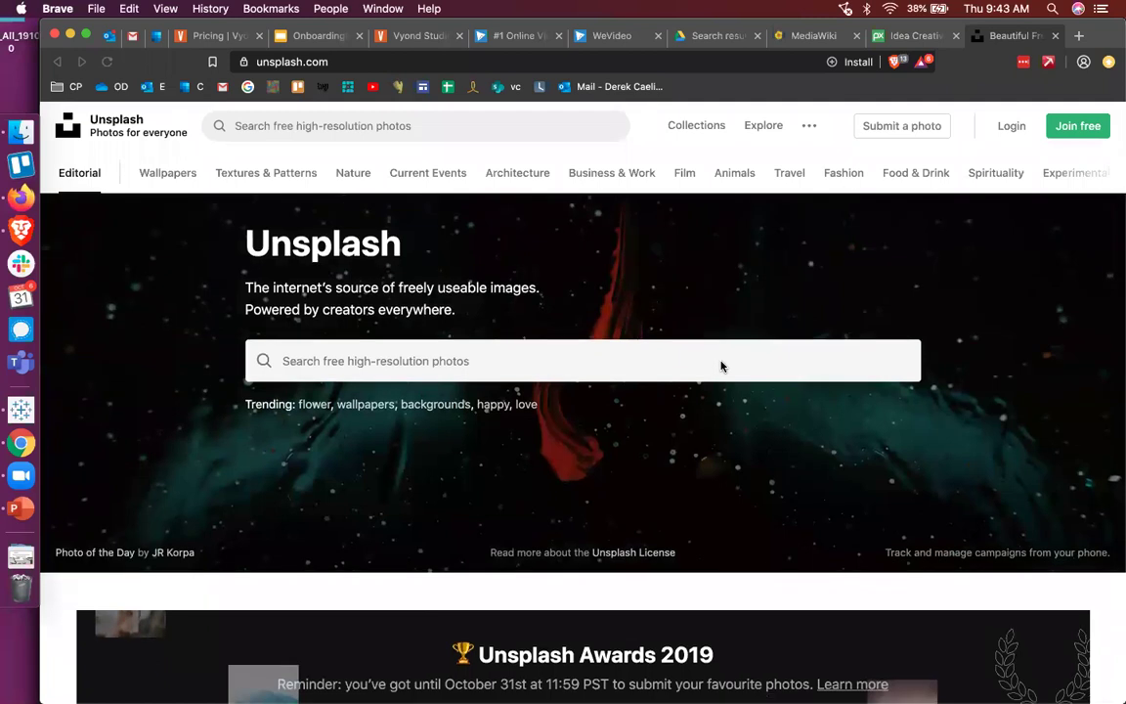
{"action": "scroll", "coordinate": [721, 366], "scroll_direction": "down", "scroll_amount": 2}
{"action": "scroll", "coordinate": [721, 367], "scroll_direction": "down", "scroll_amount": 10}
{"action": "scroll", "coordinate": [721, 366], "scroll_direction": "down", "scroll_amount": 10}
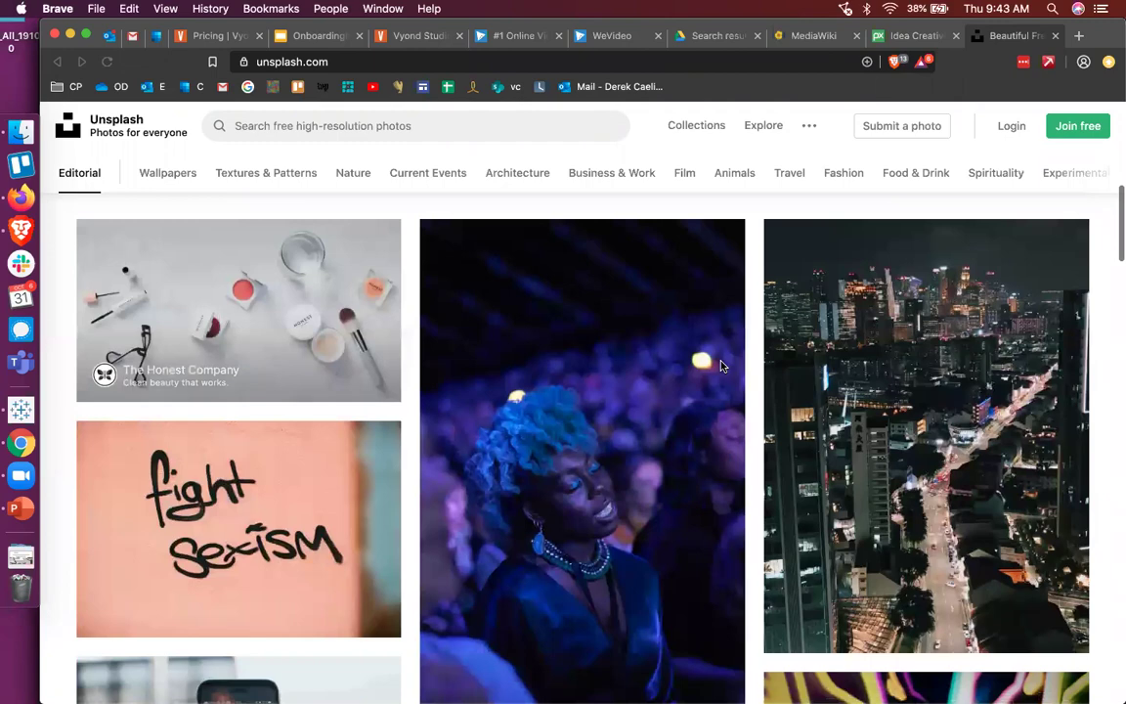
{"action": "scroll", "coordinate": [722, 367], "scroll_direction": "down", "scroll_amount": 13}
{"action": "scroll", "coordinate": [721, 367], "scroll_direction": "down", "scroll_amount": 7}
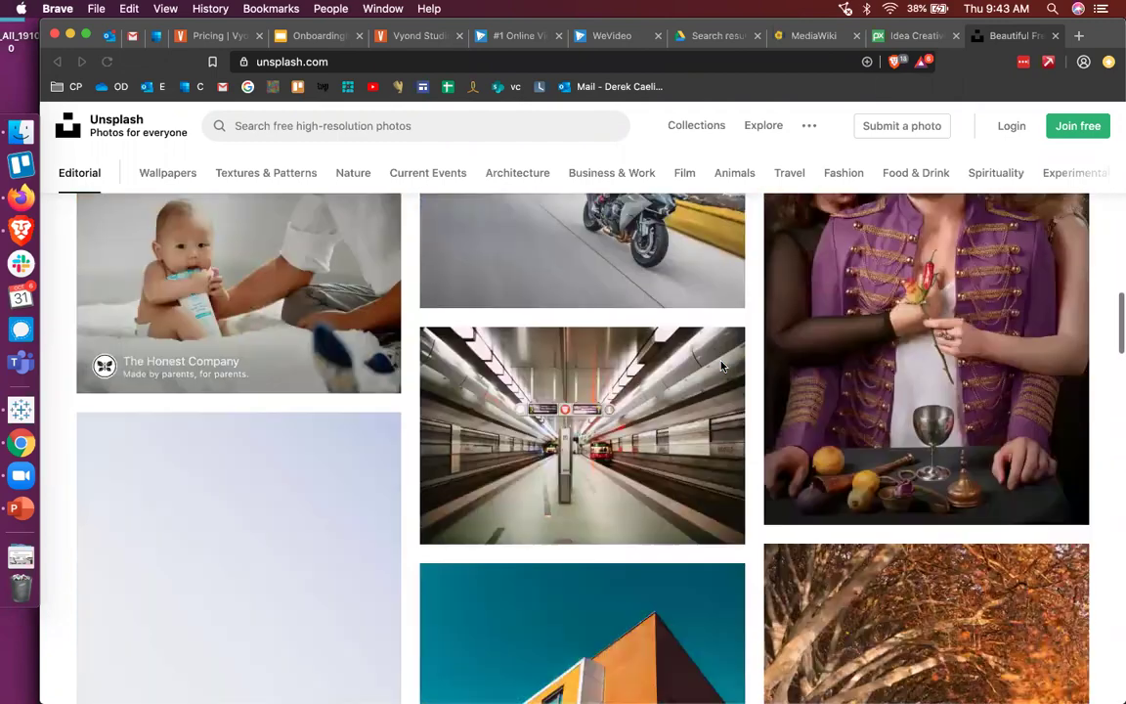
{"action": "scroll", "coordinate": [720, 365], "scroll_direction": "up", "scroll_amount": 4}
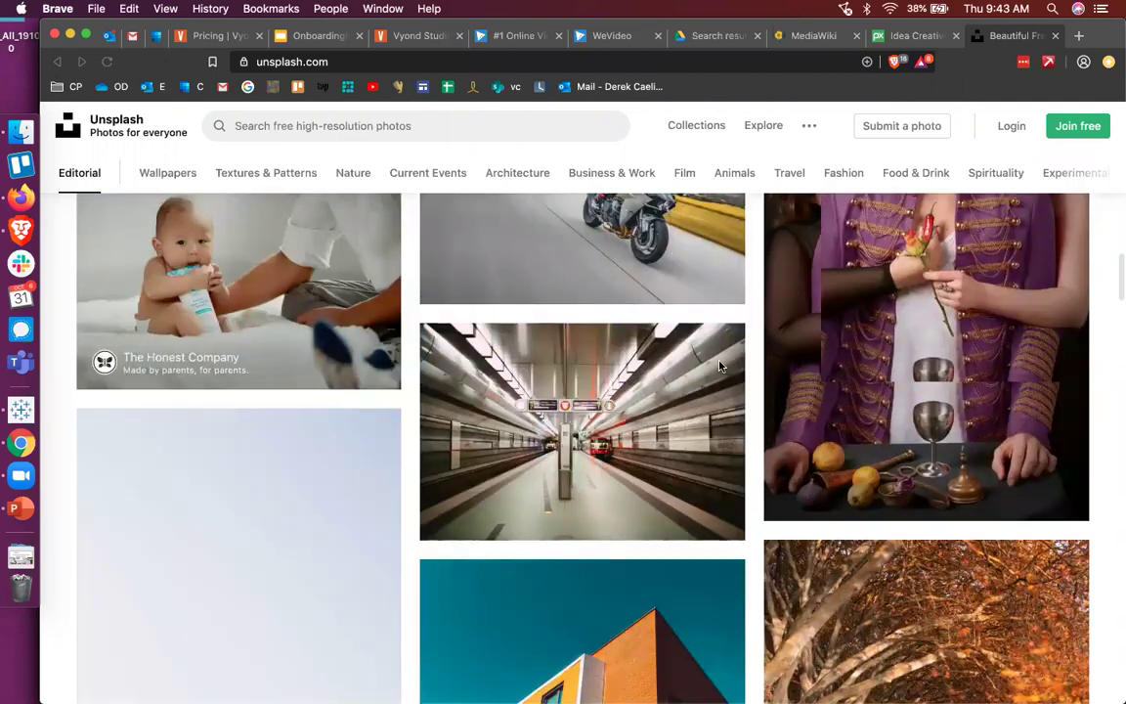
{"action": "scroll", "coordinate": [719, 365], "scroll_direction": "down", "scroll_amount": 10}
{"action": "scroll", "coordinate": [719, 366], "scroll_direction": "down", "scroll_amount": 2}
{"action": "scroll", "coordinate": [719, 365], "scroll_direction": "up", "scroll_amount": 20}
{"action": "scroll", "coordinate": [719, 357], "scroll_direction": "up", "scroll_amount": 5}
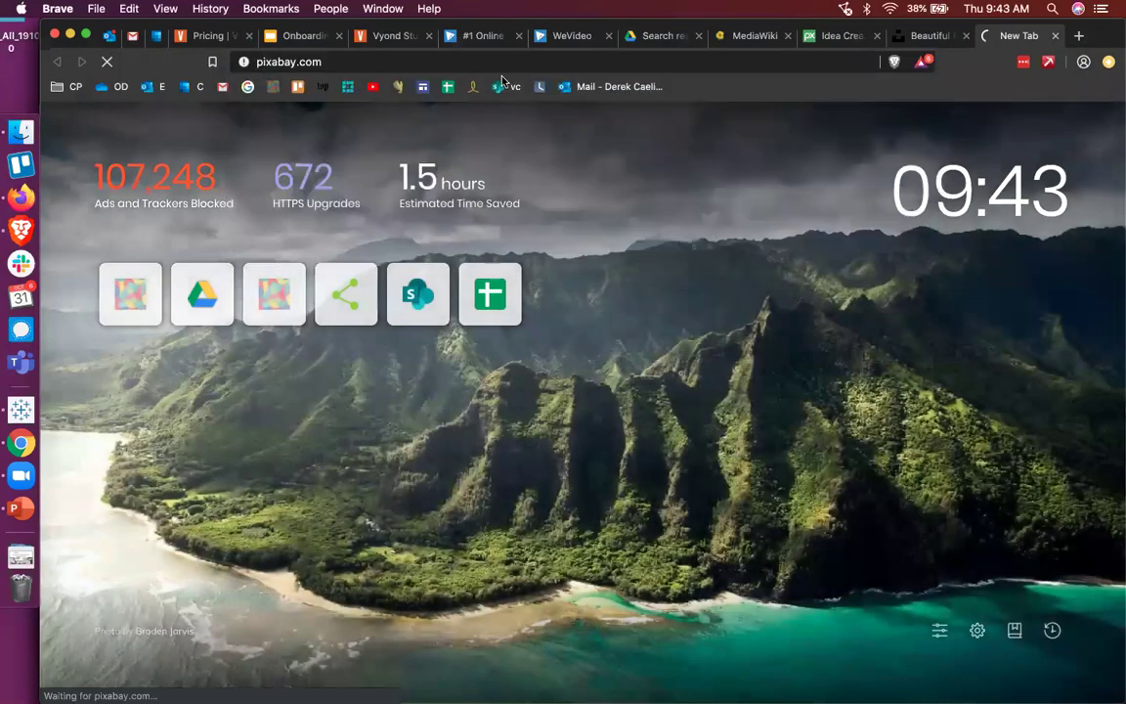
{"action": "left_click", "coordinate": [917, 39]}
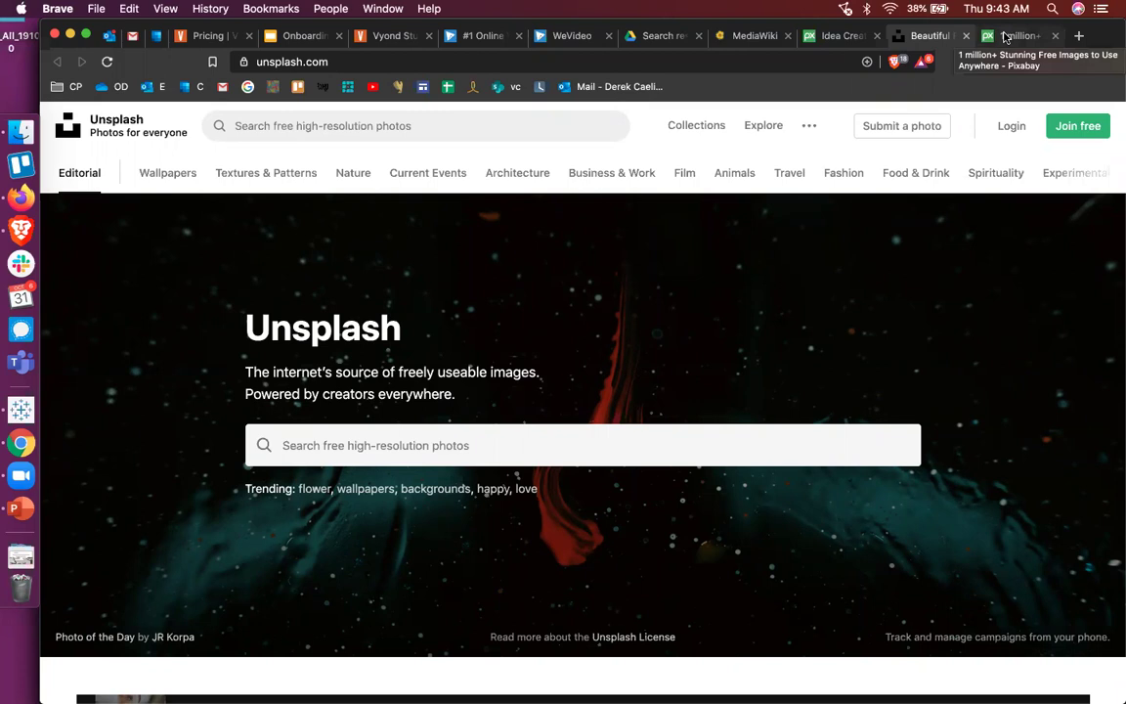
- Search Unsplash for 'innovation' and scroll down through the photo results
{"action": "left_click", "coordinate": [471, 445]}
{"action": "type", "text": "in"}
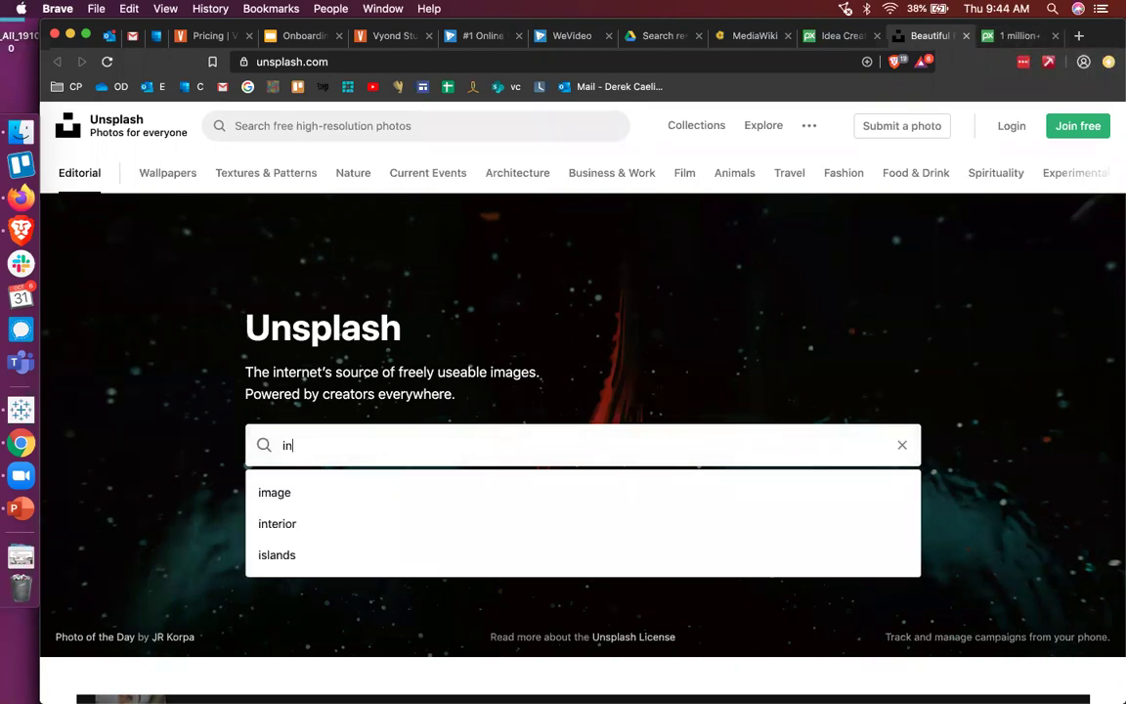
{"action": "type", "text": "novation"}
{"action": "key", "text": "Return"}
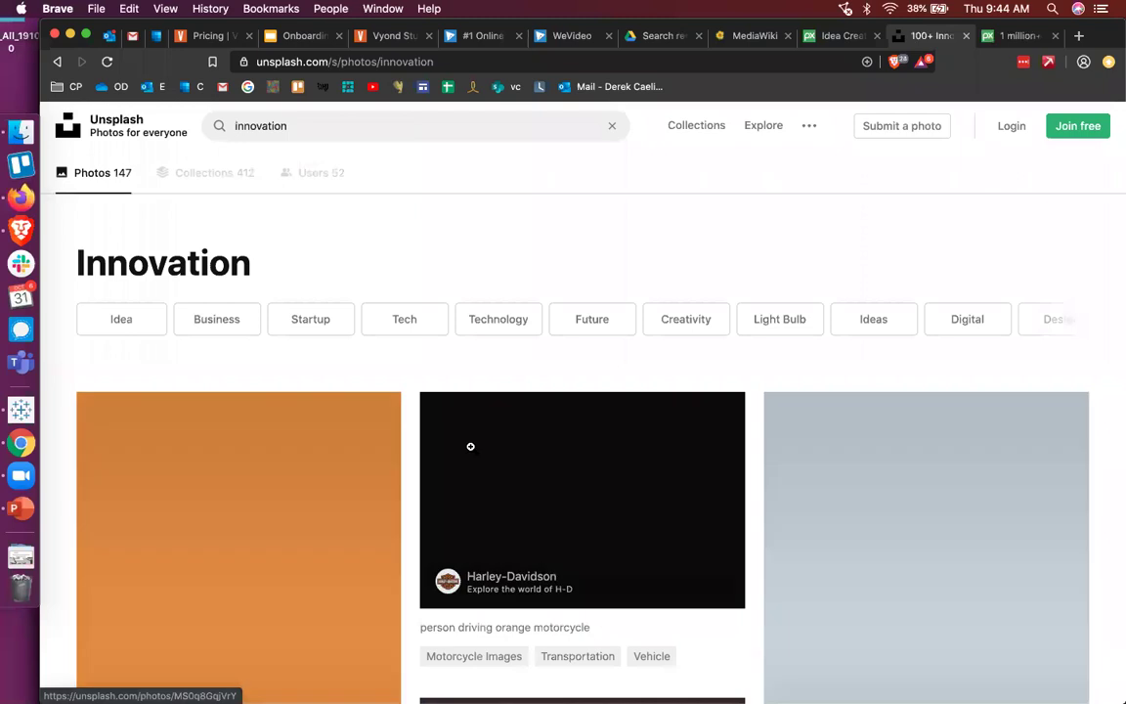
{"action": "scroll", "coordinate": [427, 547], "scroll_direction": "down", "scroll_amount": 5}
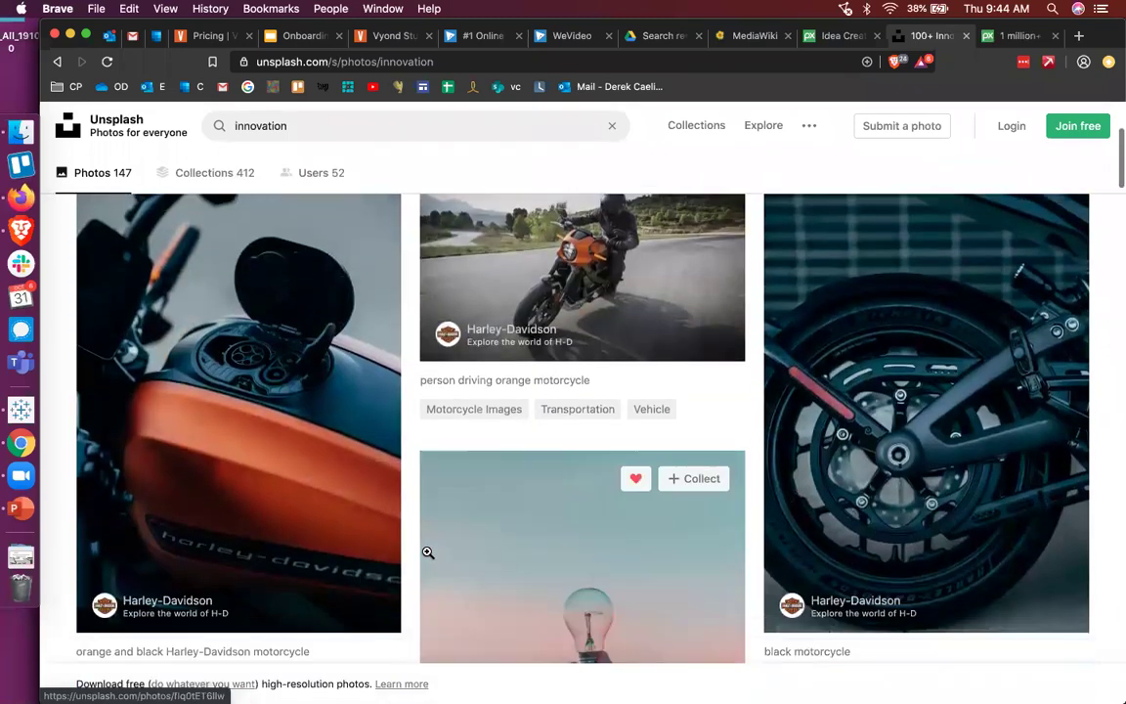
{"action": "scroll", "coordinate": [427, 552], "scroll_direction": "down", "scroll_amount": 8}
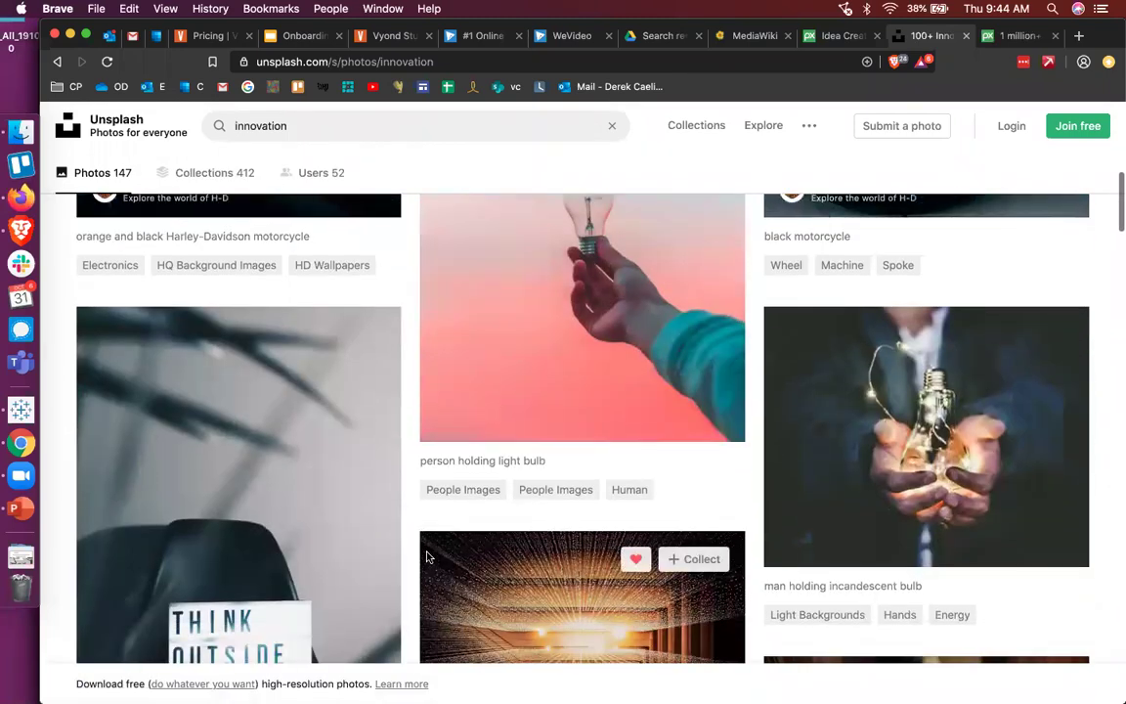
{"action": "scroll", "coordinate": [427, 557], "scroll_direction": "down", "scroll_amount": 10}
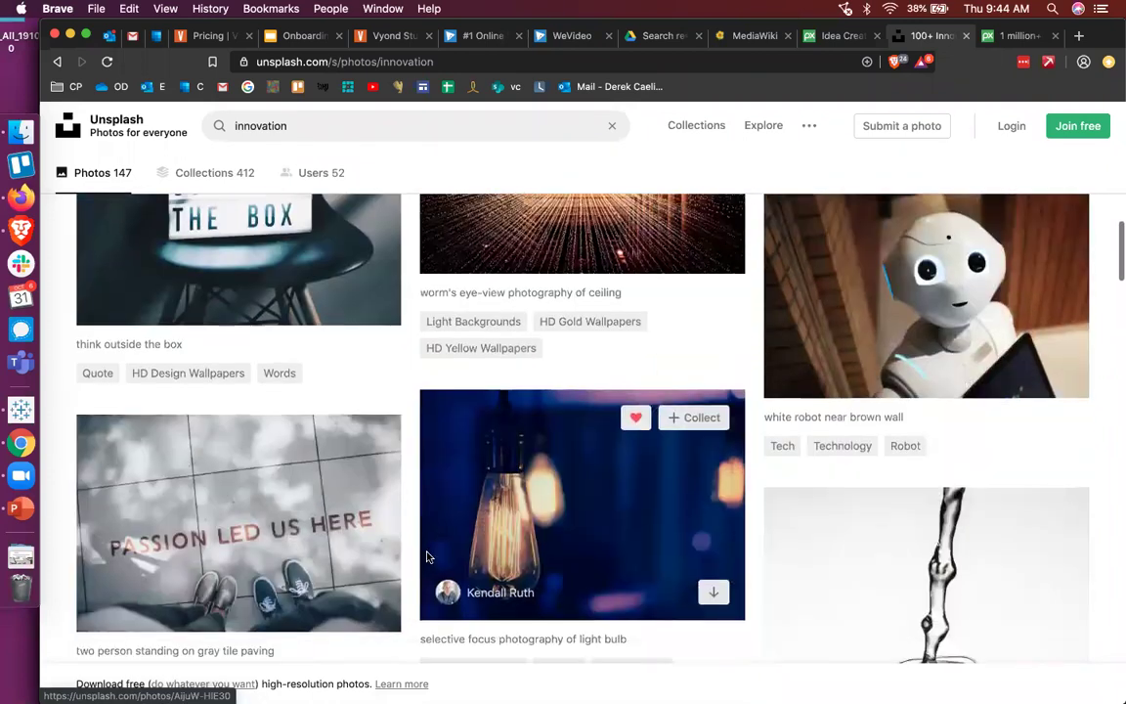
{"action": "scroll", "coordinate": [427, 556], "scroll_direction": "down", "scroll_amount": 12}
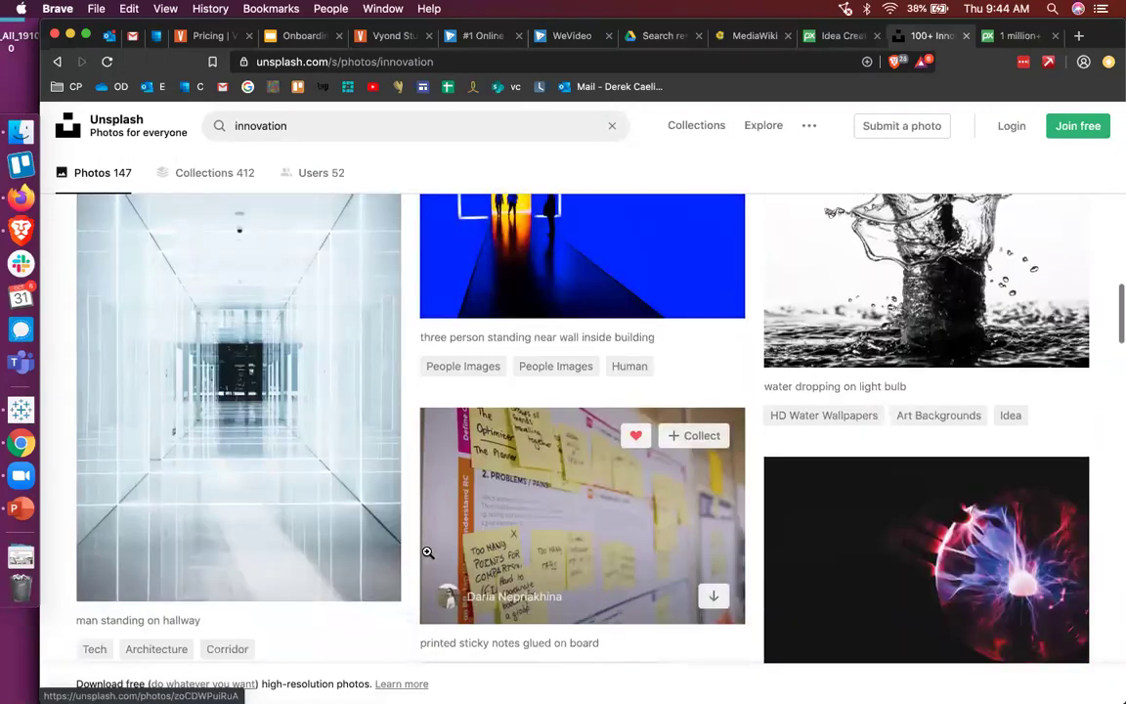
{"action": "scroll", "coordinate": [427, 552], "scroll_direction": "down", "scroll_amount": 11}
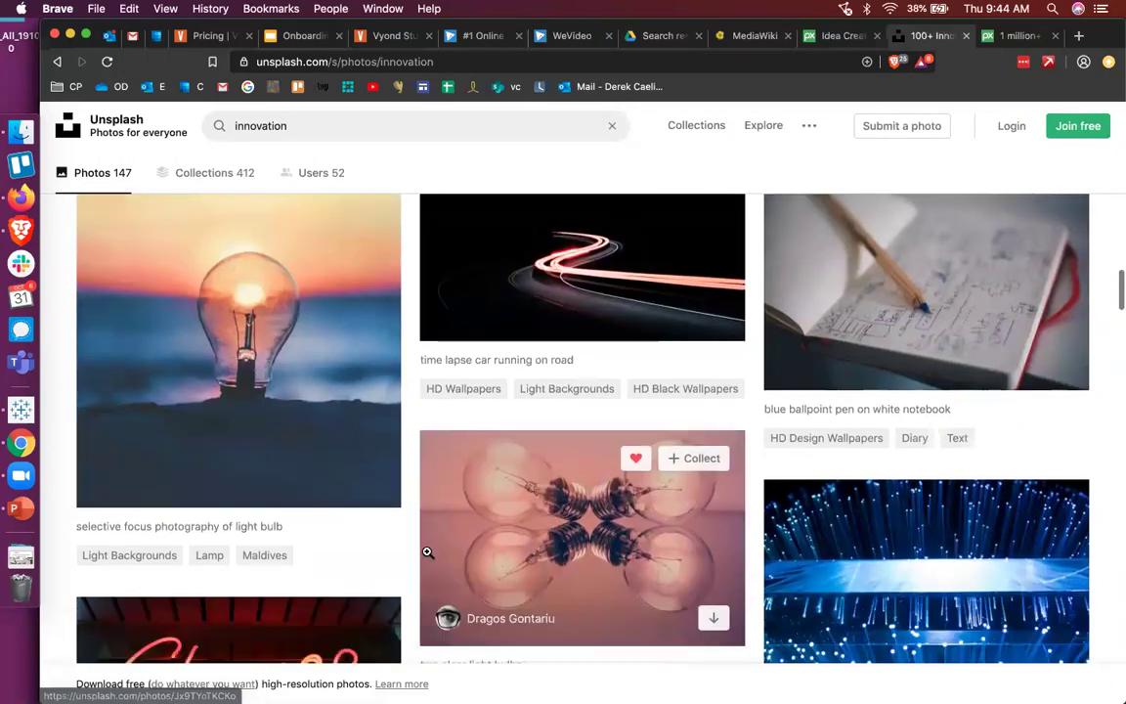
- Look over more of the innovation results, then bring the Pixabay homepage tab forward
{"action": "scroll", "coordinate": [427, 552], "scroll_direction": "up", "scroll_amount": 4}
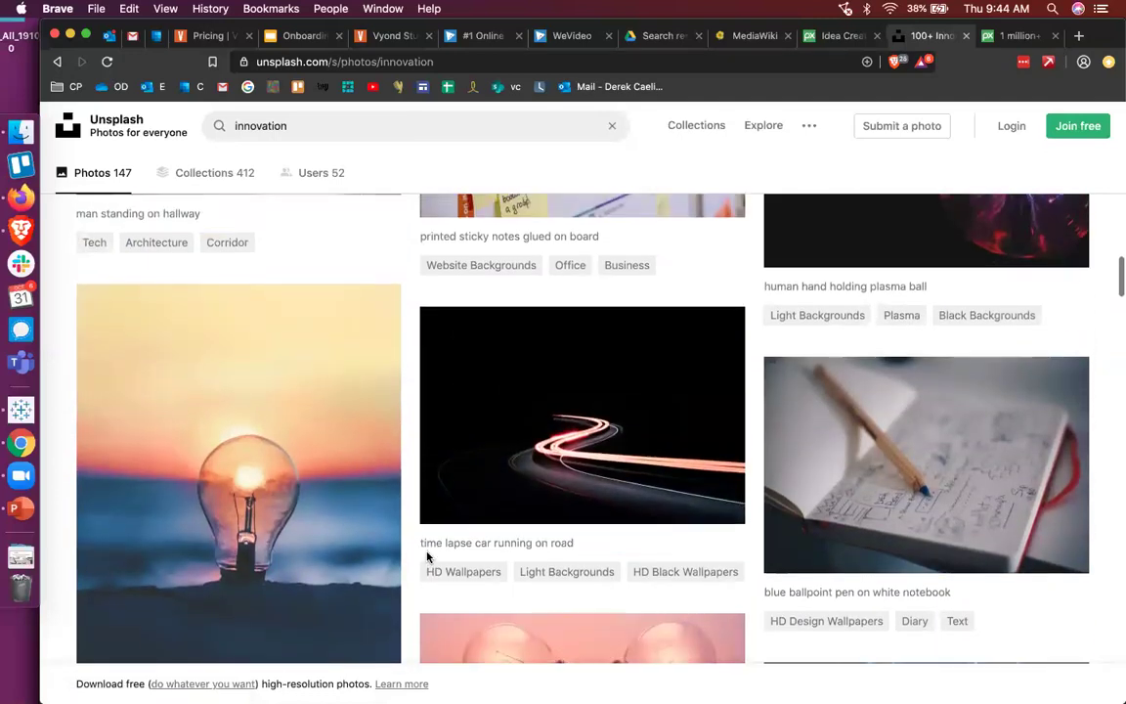
{"action": "scroll", "coordinate": [427, 554], "scroll_direction": "up", "scroll_amount": 5}
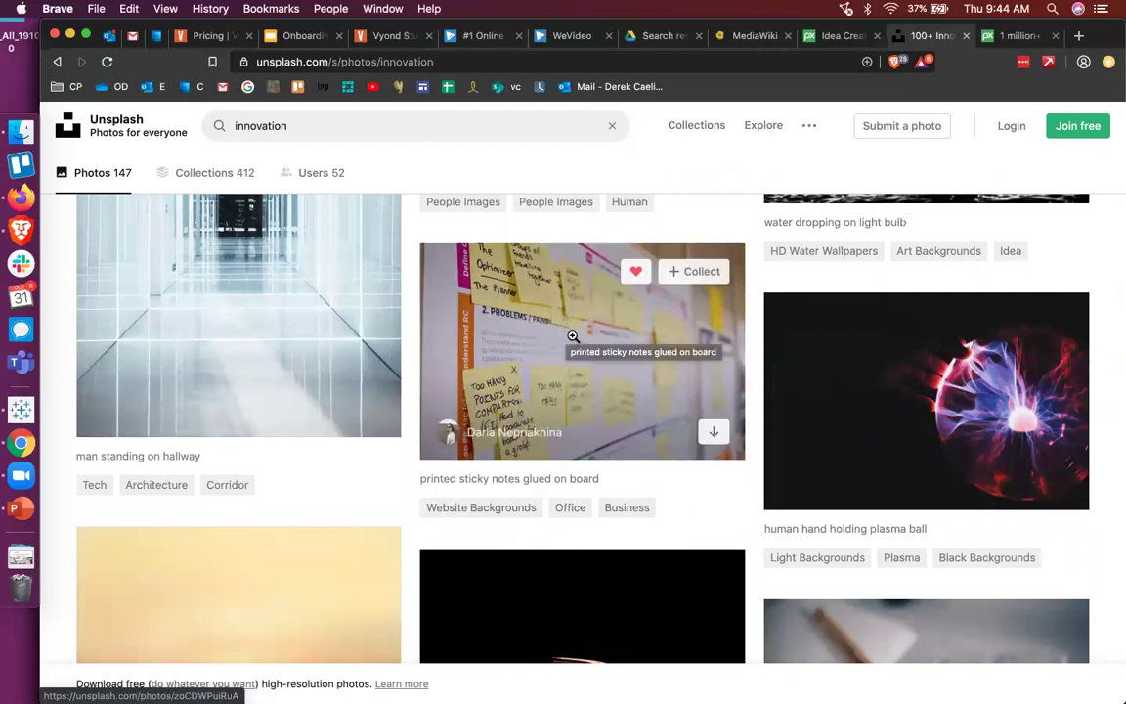
{"action": "scroll", "coordinate": [316, 590], "scroll_direction": "down", "scroll_amount": 4}
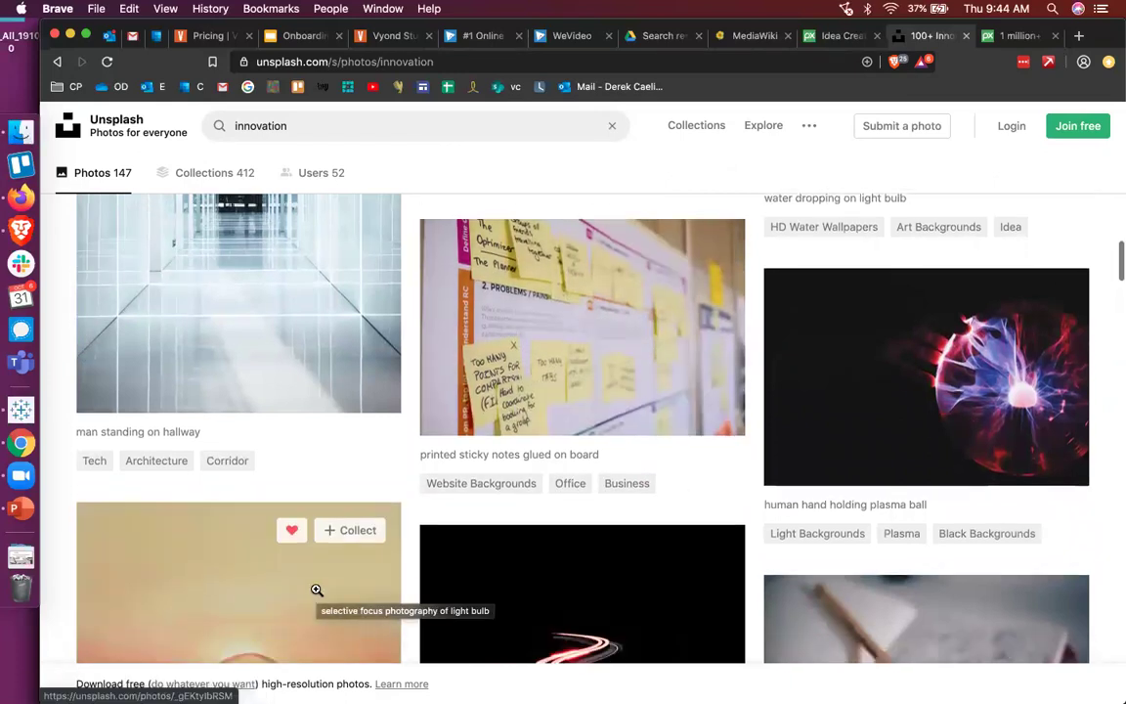
{"action": "scroll", "coordinate": [317, 591], "scroll_direction": "down", "scroll_amount": 8}
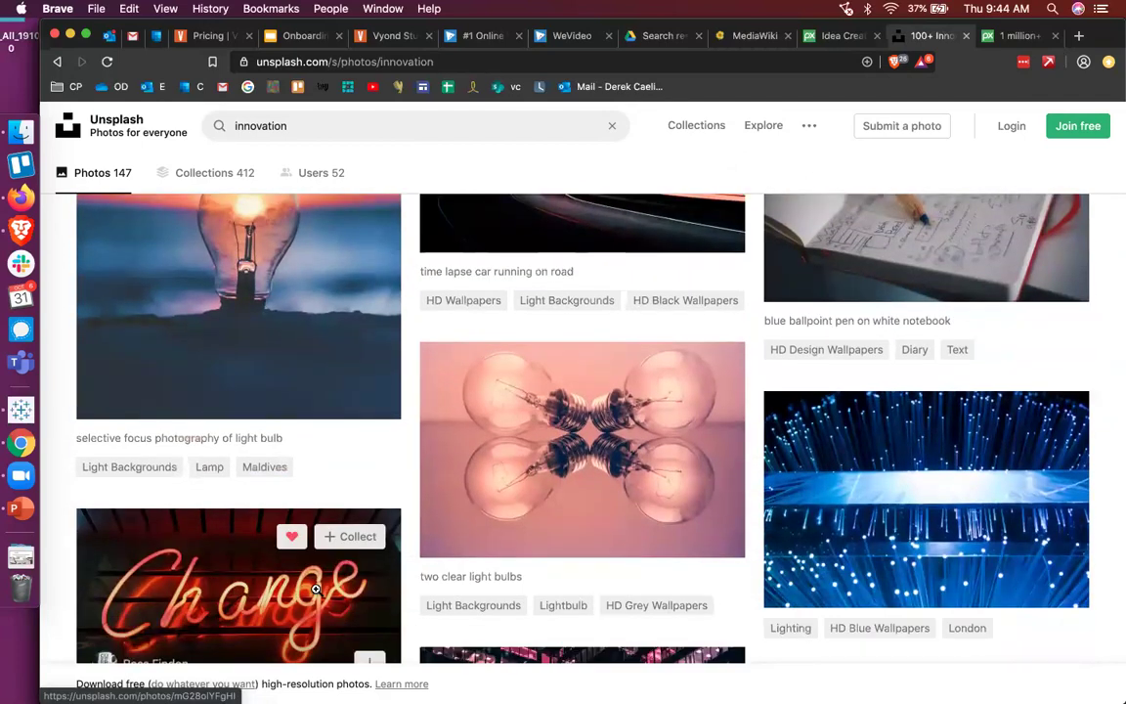
{"action": "scroll", "coordinate": [317, 590], "scroll_direction": "down", "scroll_amount": 11}
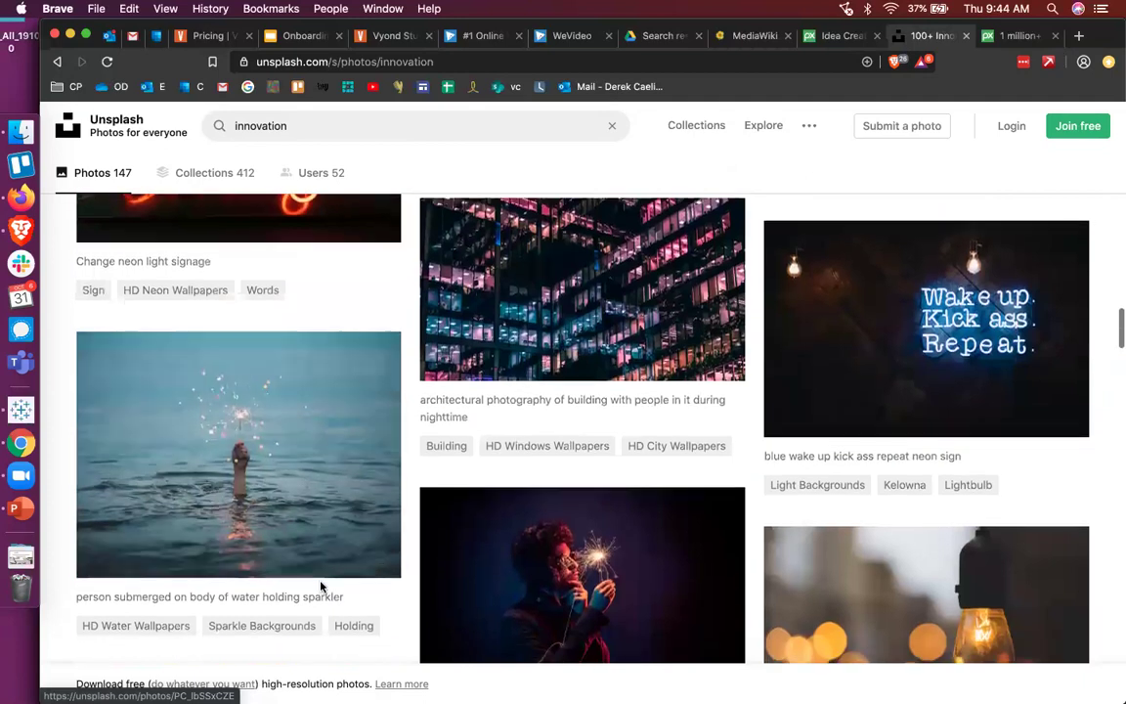
{"action": "scroll", "coordinate": [322, 586], "scroll_direction": "down", "scroll_amount": 2}
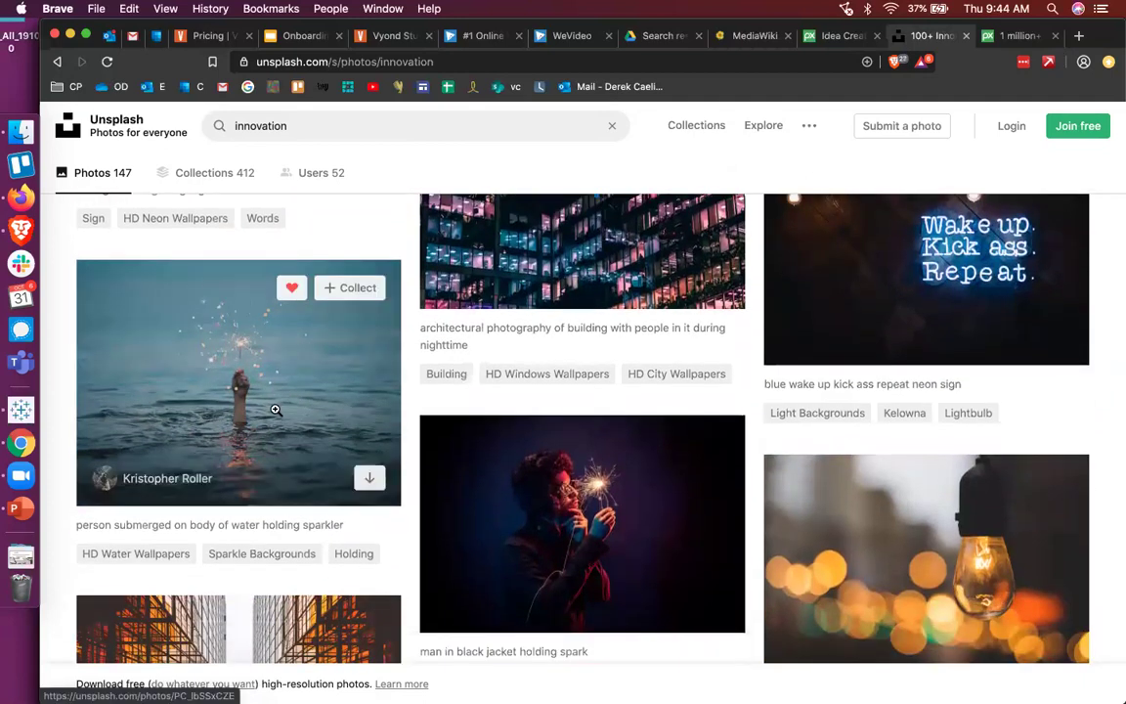
{"action": "left_click", "coordinate": [1010, 34]}
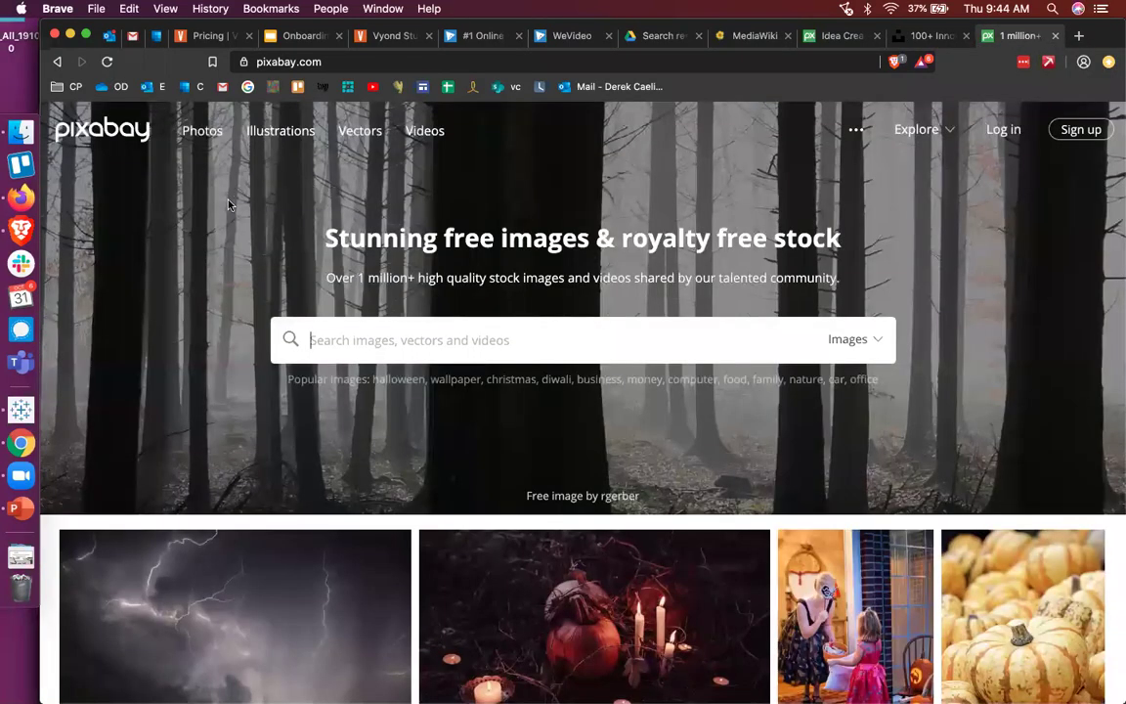
- Load pexels.com in a new tab and scroll through its free stock photo grid
{"action": "left_click", "coordinate": [1079, 37]}
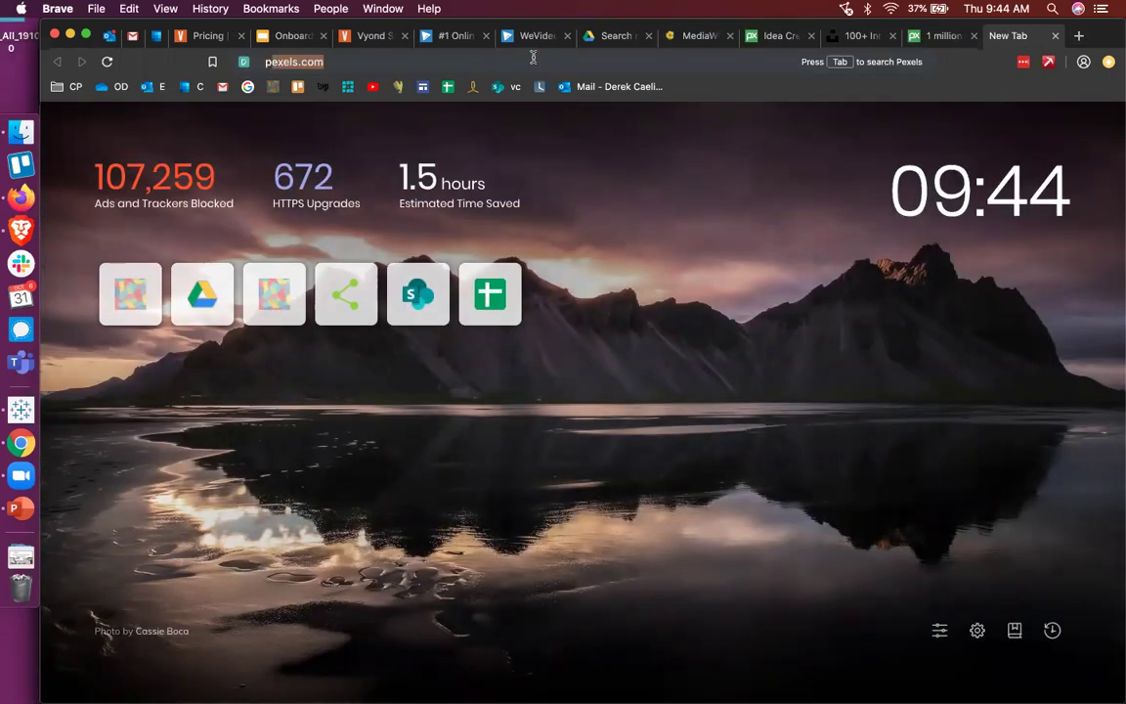
{"action": "type", "text": "pexels.com"}
{"action": "key", "text": "Return"}
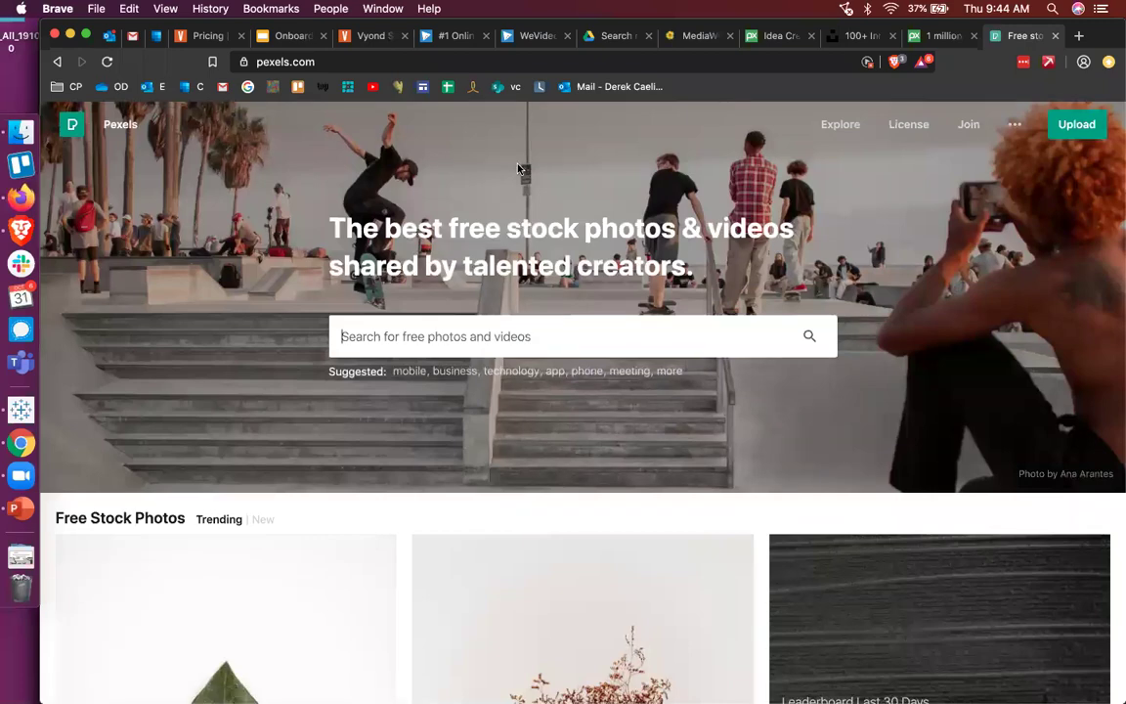
{"action": "scroll", "coordinate": [518, 170], "scroll_direction": "down", "scroll_amount": 10}
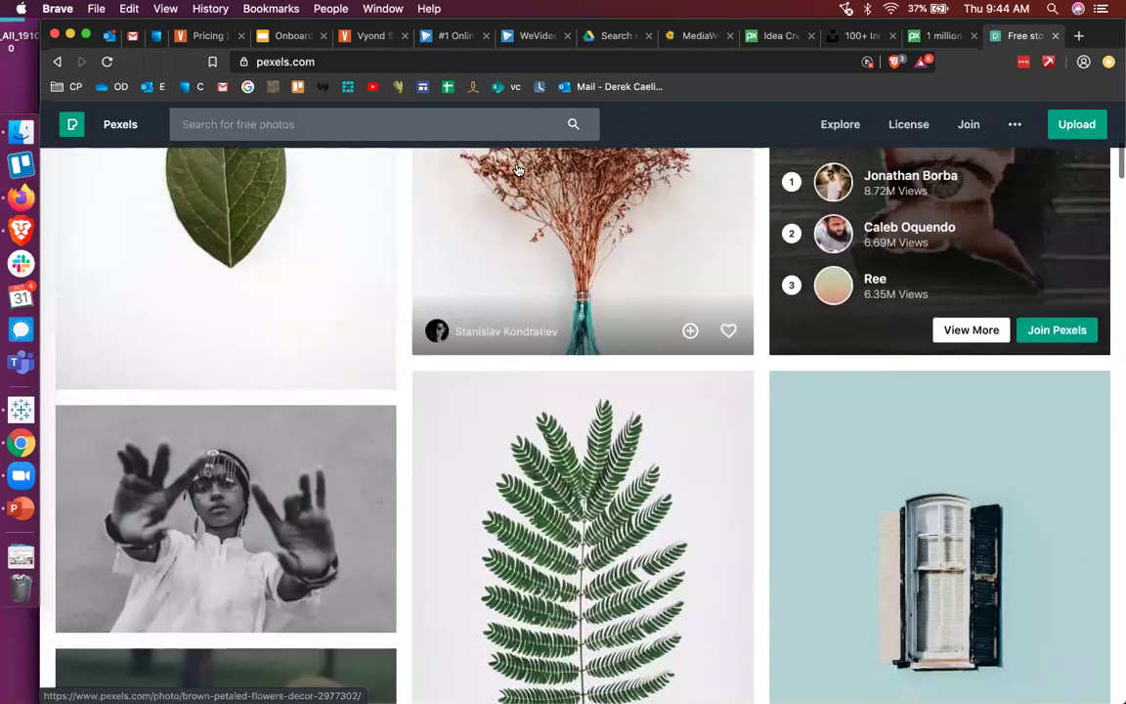
{"action": "scroll", "coordinate": [518, 170], "scroll_direction": "down", "scroll_amount": 10}
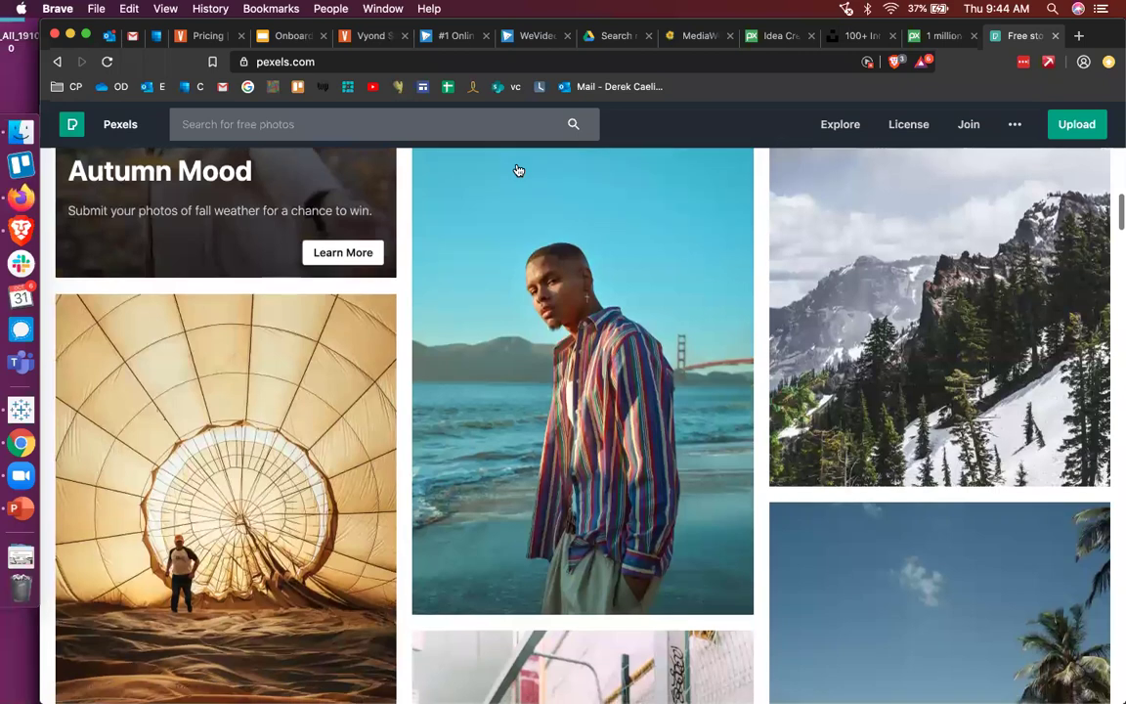
{"action": "scroll", "coordinate": [518, 170], "scroll_direction": "down", "scroll_amount": 10}
{"action": "scroll", "coordinate": [518, 170], "scroll_direction": "up", "scroll_amount": 20}
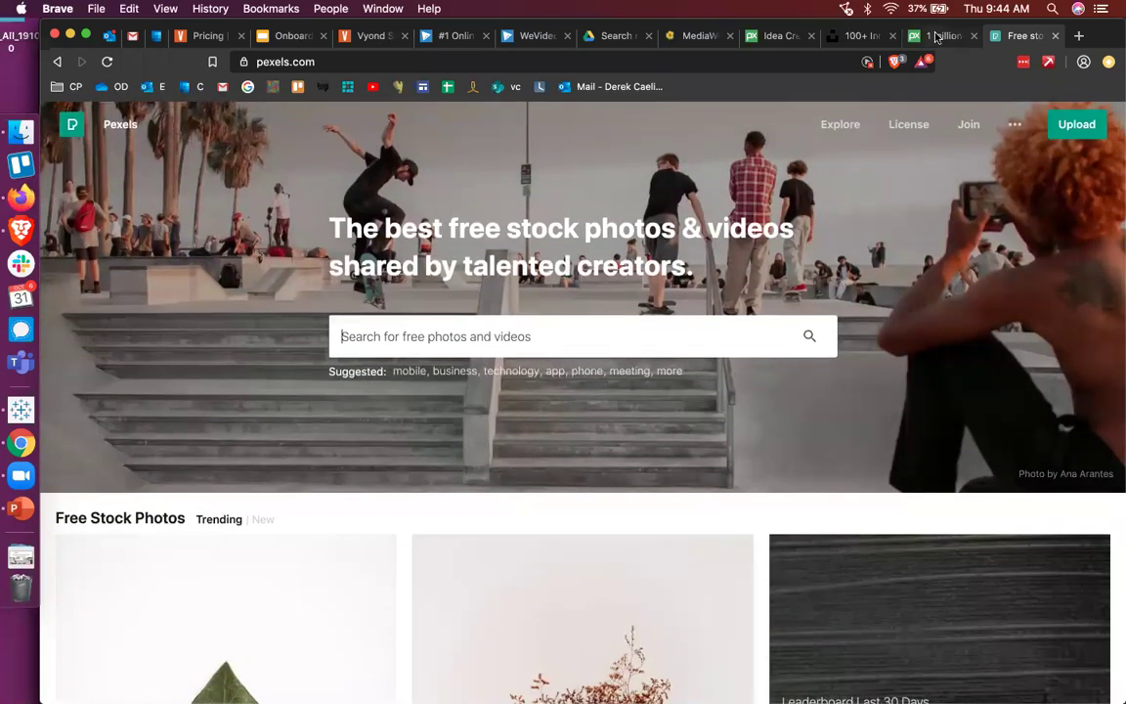
- Take the Unsplash tab from the innovation results back to its homepage, then return to Pexels
{"action": "left_click", "coordinate": [938, 35]}
{"action": "left_click", "coordinate": [842, 36]}
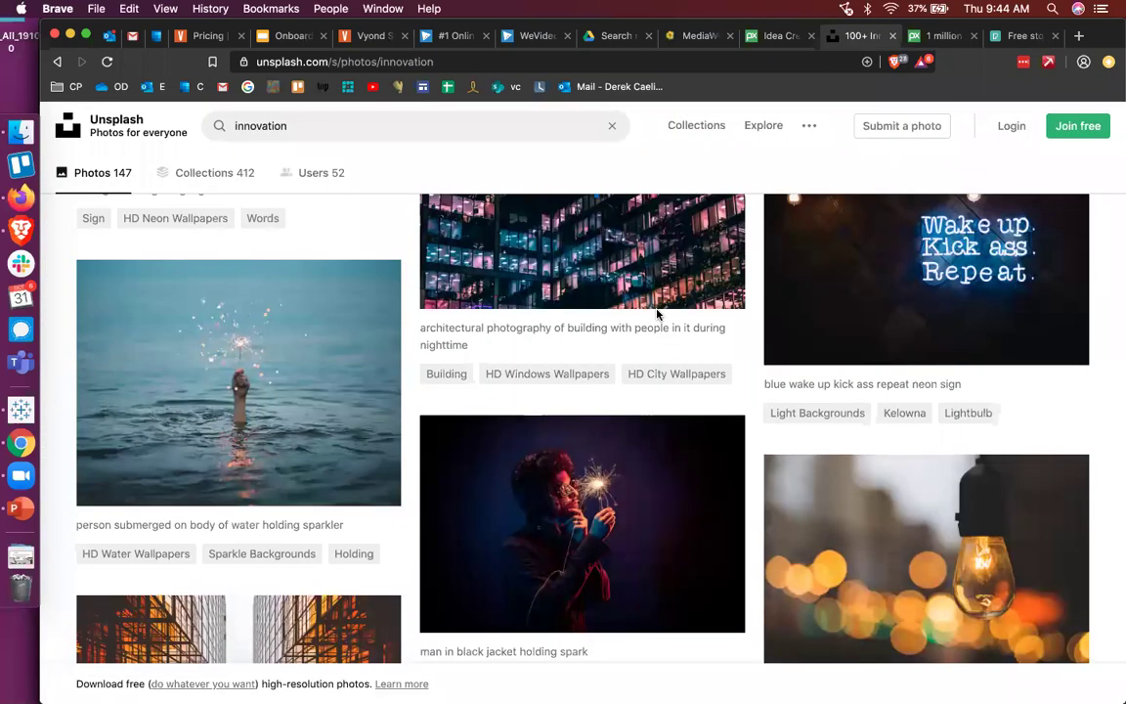
{"action": "scroll", "coordinate": [657, 313], "scroll_direction": "up", "scroll_amount": 15}
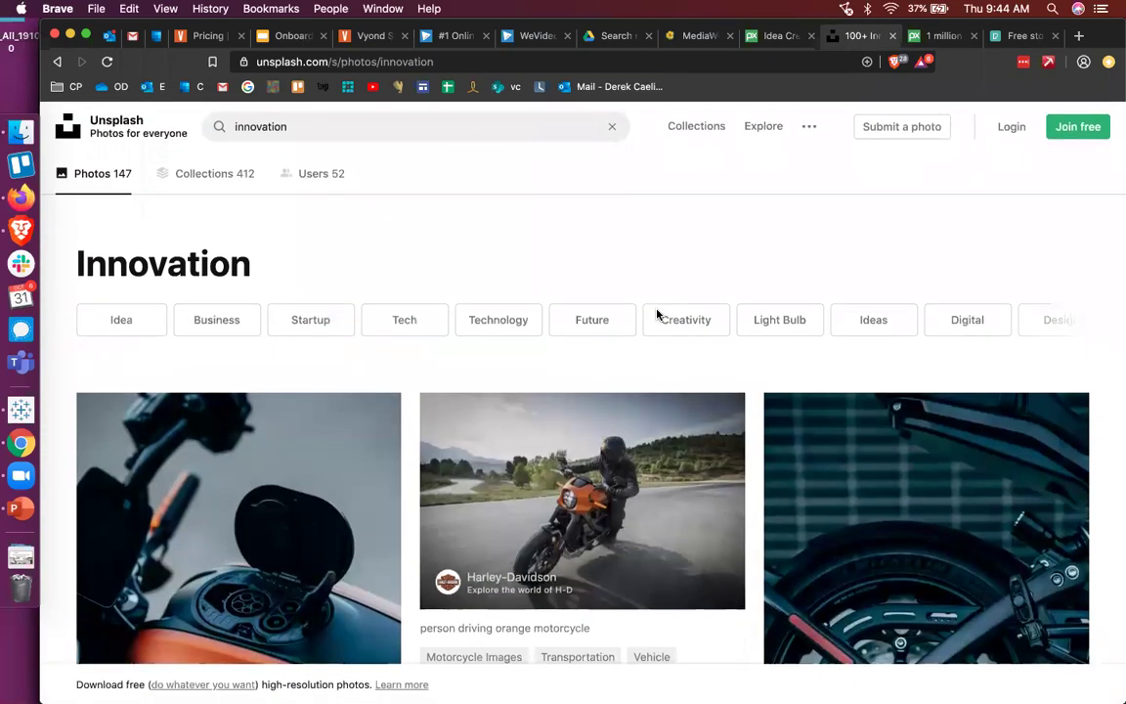
{"action": "left_click", "coordinate": [124, 138]}
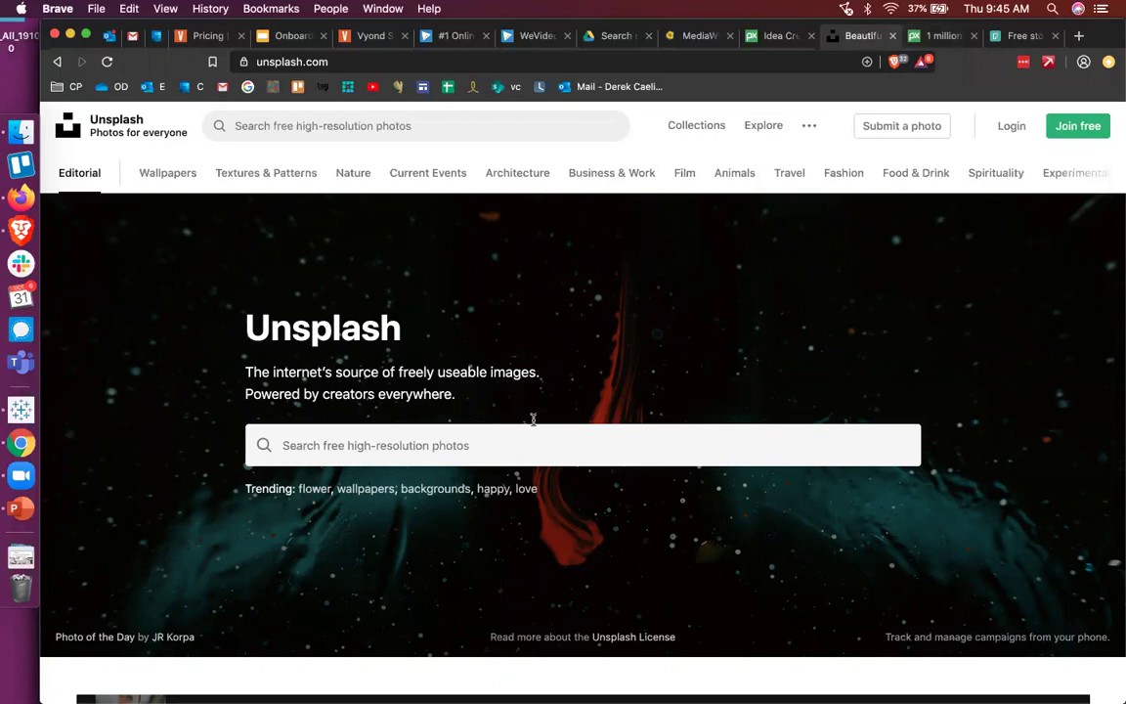
{"action": "left_click", "coordinate": [936, 39]}
{"action": "key", "text": "ctrl+Tab"}
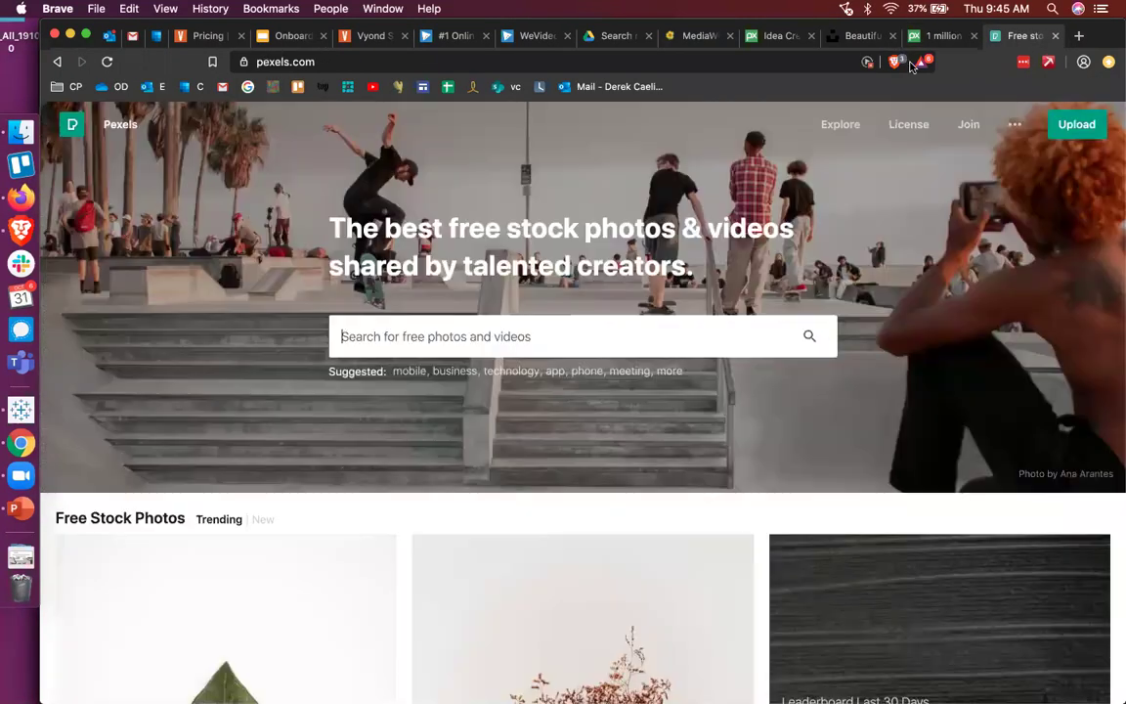
- Switch to the Vyond tab showing the DE Video 3 editor and its Innovation for Change scene
{"action": "left_click", "coordinate": [370, 39]}
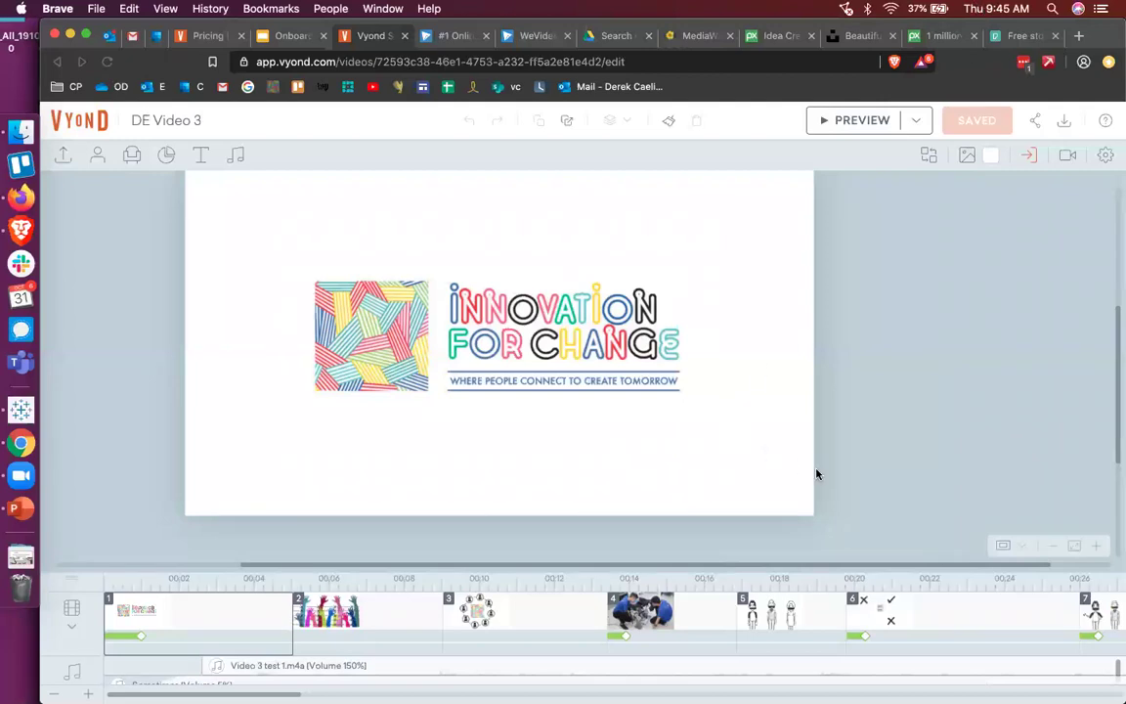
{"action": "scroll", "coordinate": [817, 474], "scroll_direction": "right", "scroll_amount": 3}
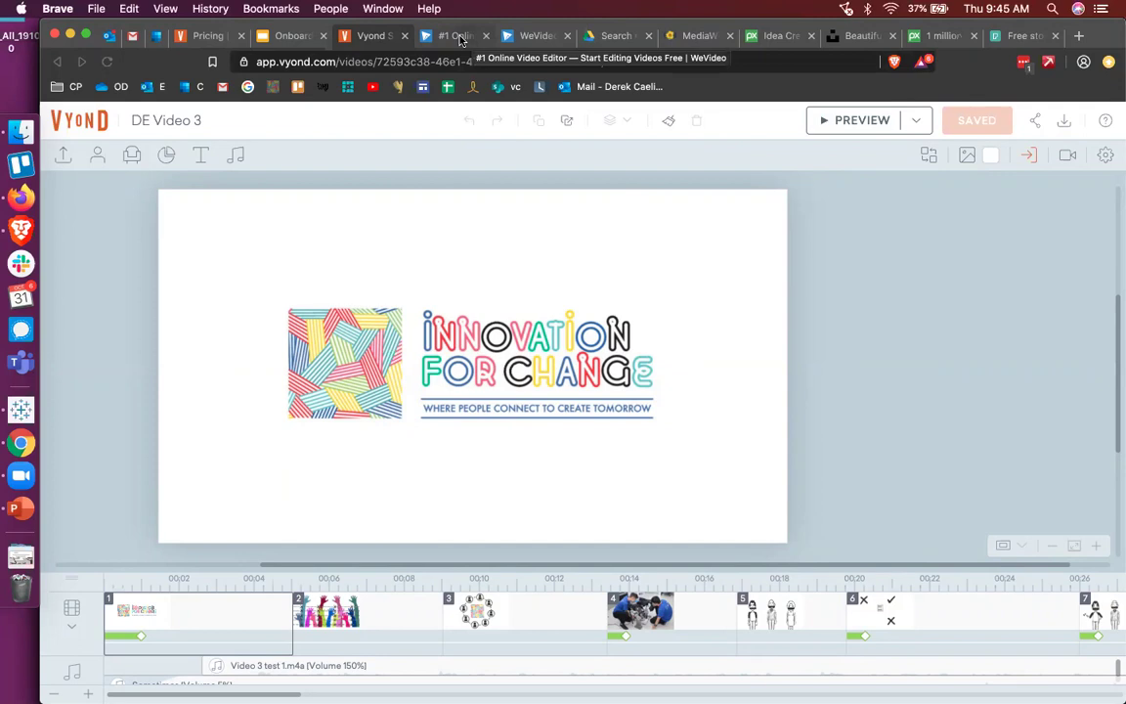
- Go to the WeVideo dashboard and open the Innovation Festival 2019 Day 1 project
{"action": "left_click", "coordinate": [455, 36]}
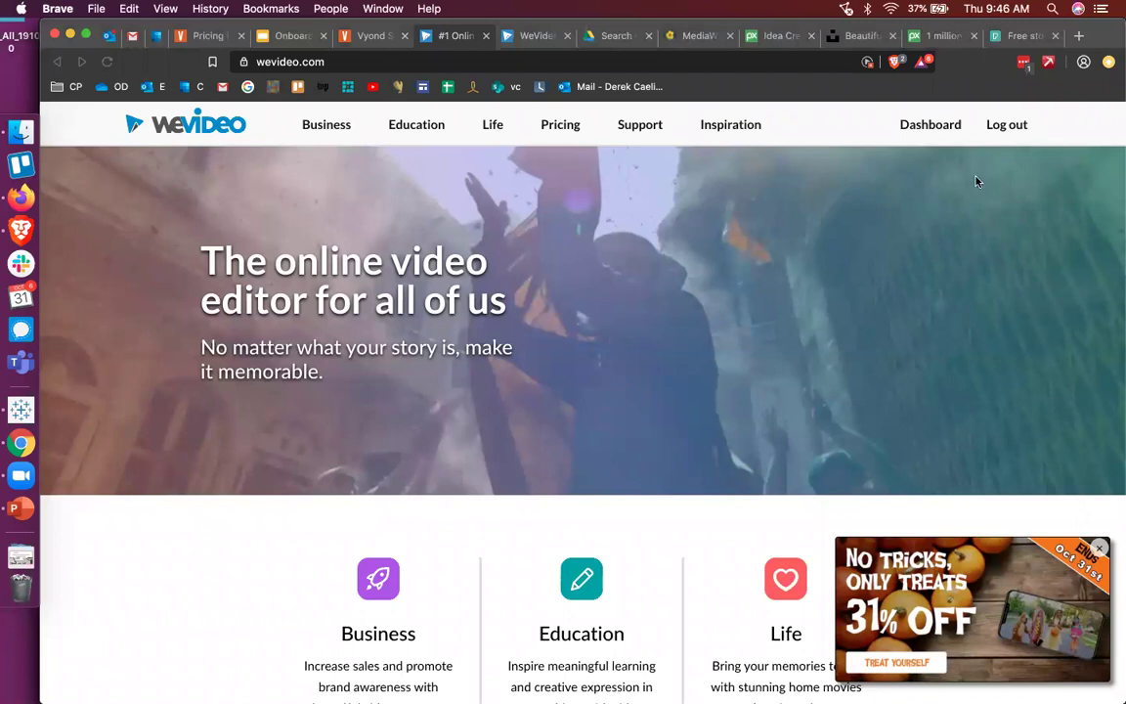
{"action": "left_click", "coordinate": [936, 124]}
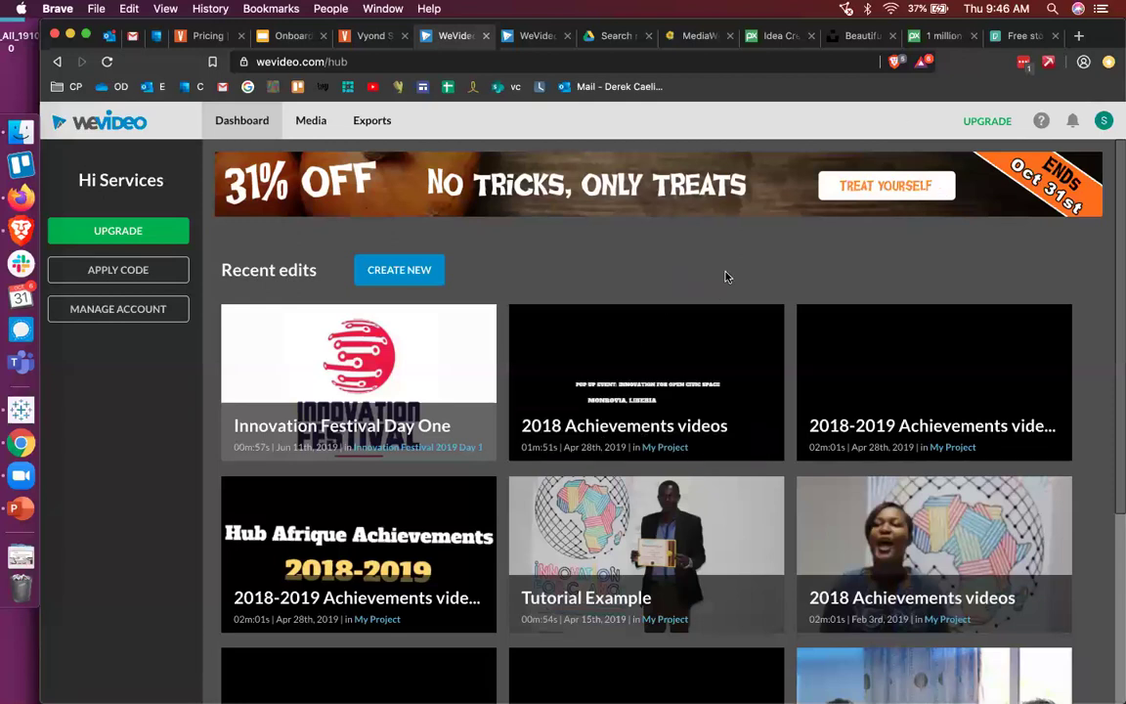
{"action": "scroll", "coordinate": [629, 307], "scroll_direction": "down", "scroll_amount": 1}
{"action": "scroll", "coordinate": [628, 306], "scroll_direction": "up", "scroll_amount": 1}
{"action": "mouse_move", "coordinate": [440, 365]}
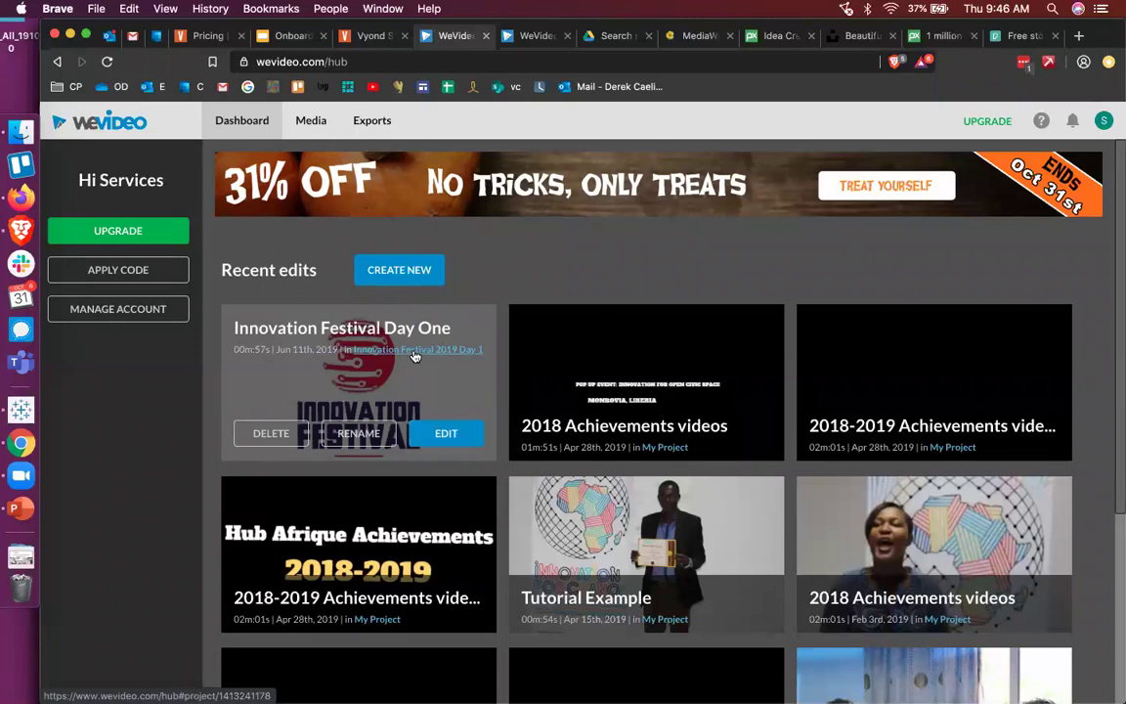
{"action": "left_click", "coordinate": [415, 356]}
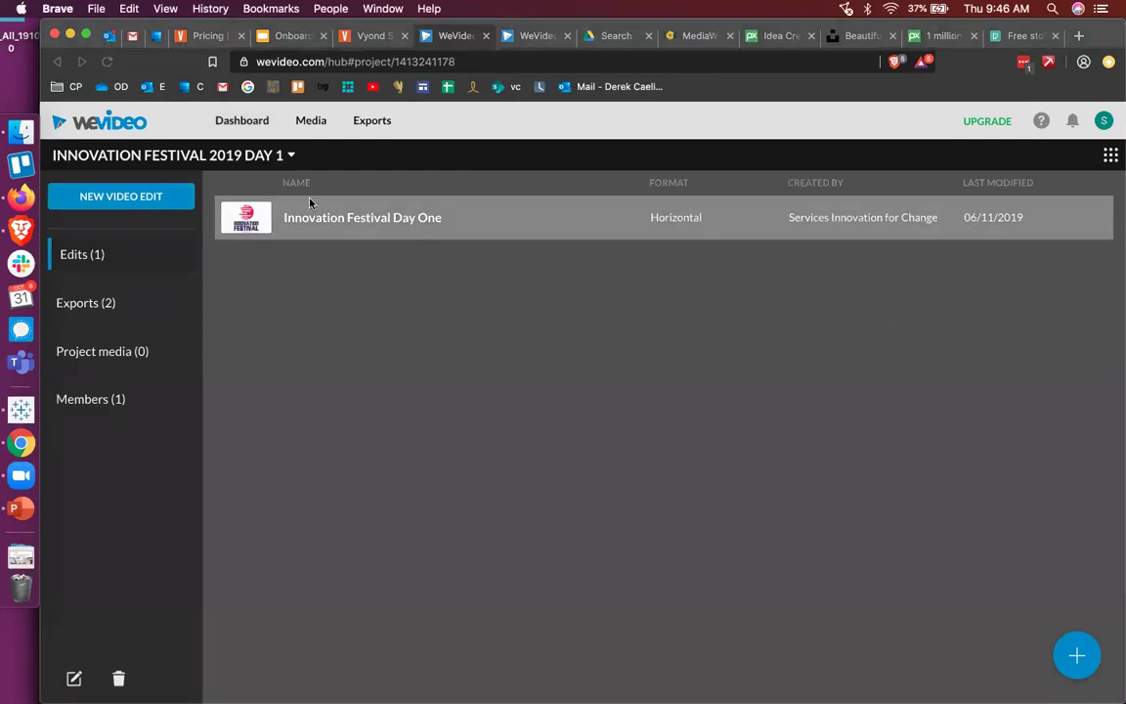
- Open the Innovation Festival Day One edit and look through the Media, Text, Audio and Transitions libraries, ending on Media
{"action": "left_click", "coordinate": [231, 203]}
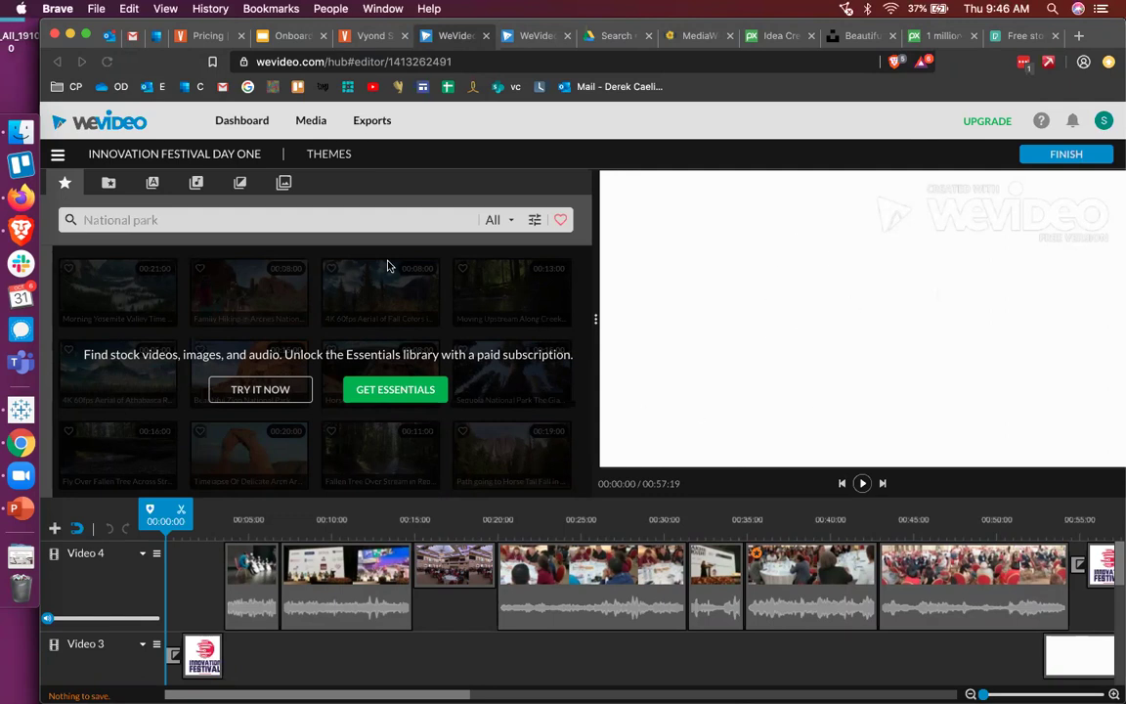
{"action": "left_click", "coordinate": [110, 183]}
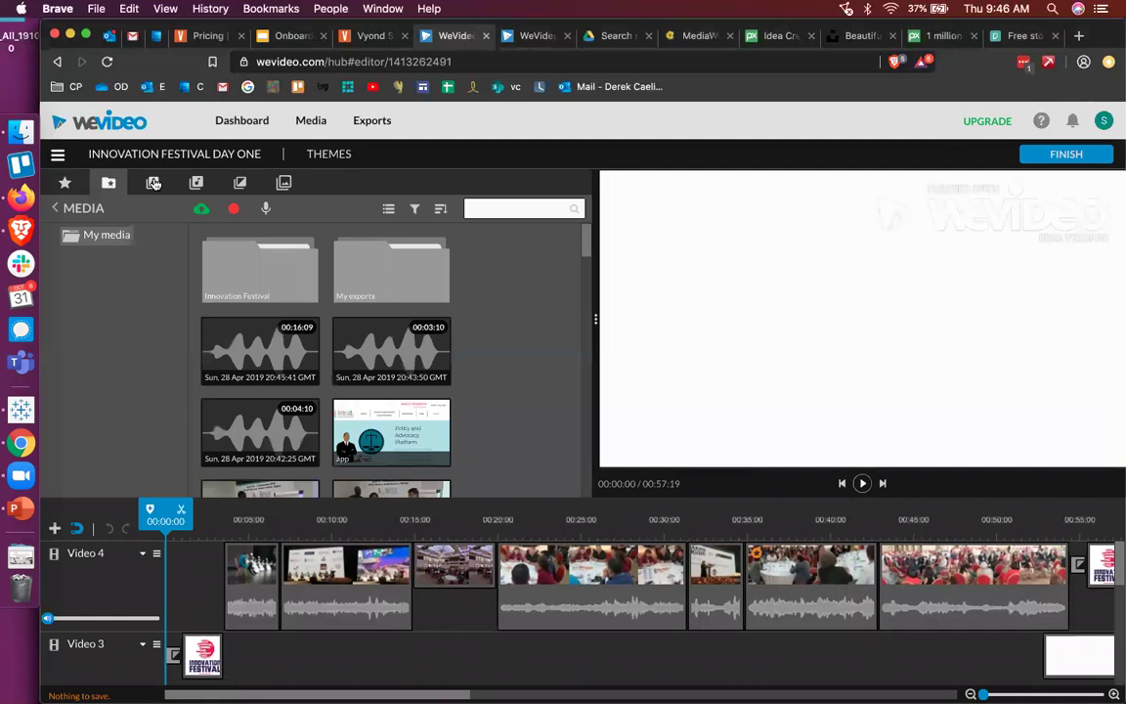
{"action": "left_click", "coordinate": [153, 183]}
{"action": "left_click", "coordinate": [195, 182]}
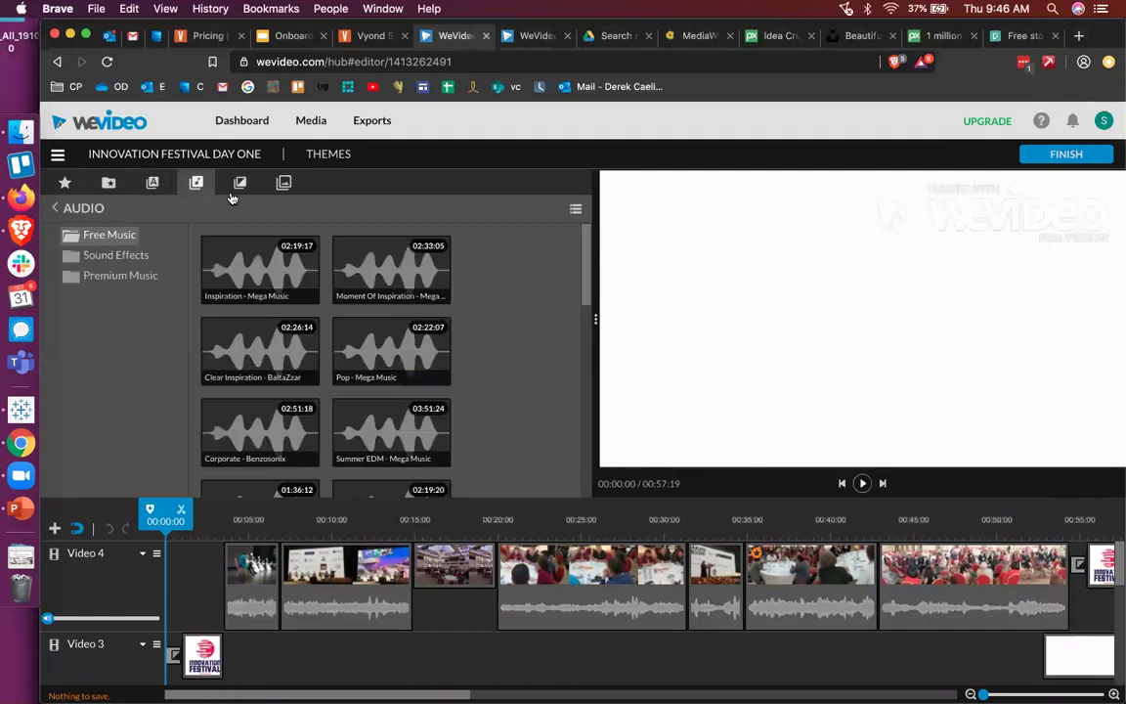
{"action": "left_click", "coordinate": [240, 184]}
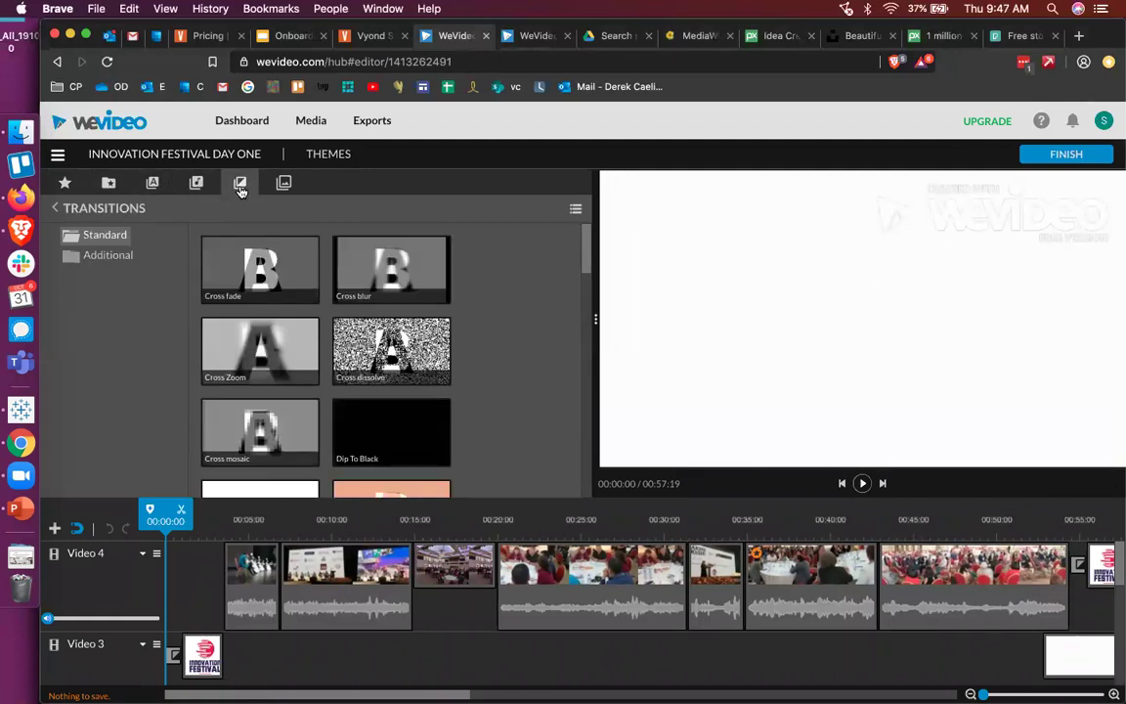
{"action": "left_click", "coordinate": [150, 183]}
{"action": "left_click", "coordinate": [109, 184]}
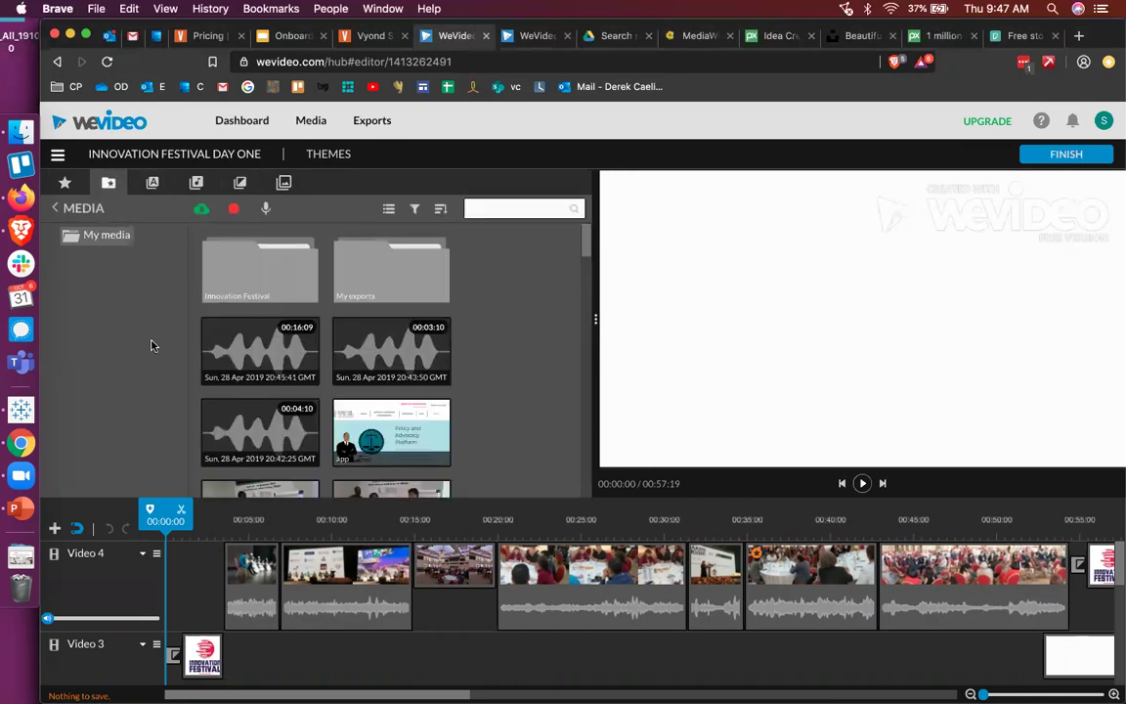
{"action": "left_click", "coordinate": [154, 184]}
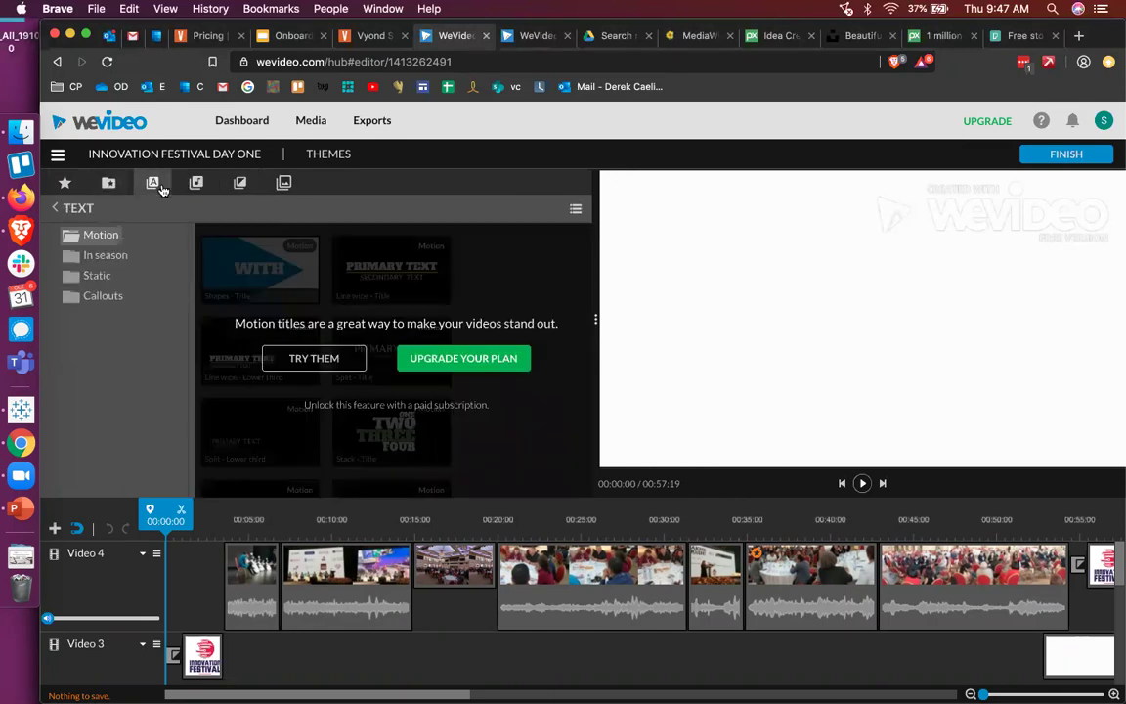
{"action": "left_click", "coordinate": [109, 182]}
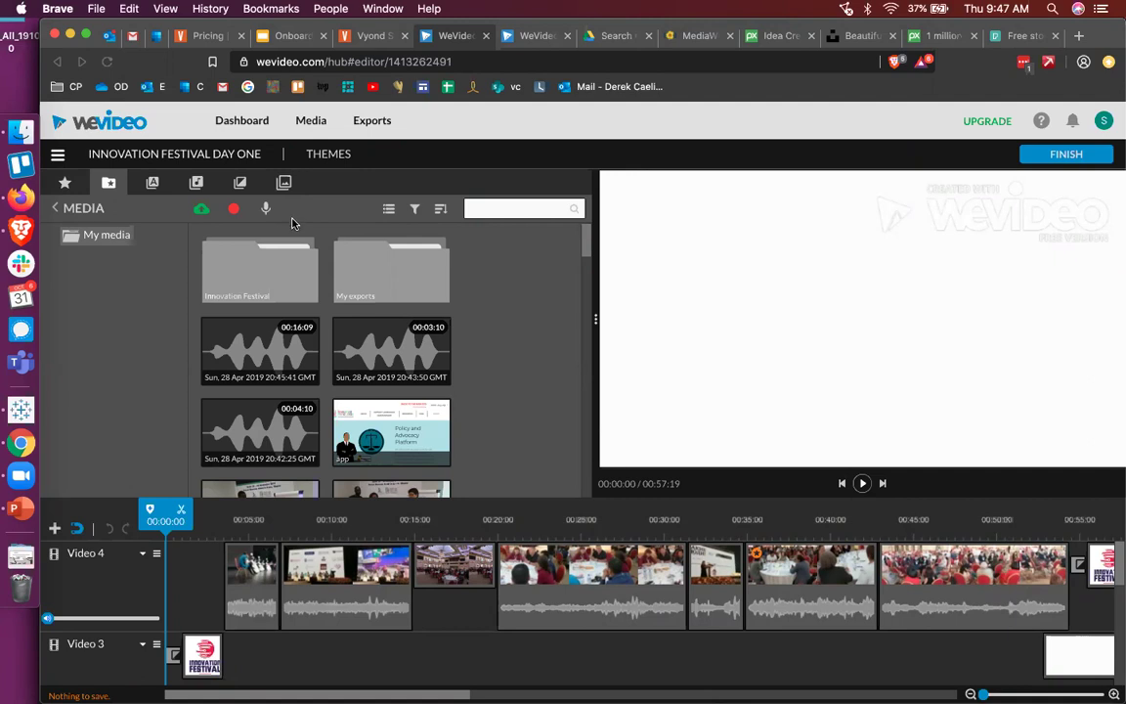
- Open the Innovation Festival > Day 1 media folder and select clip VID_20190611_182637
{"action": "scroll", "coordinate": [289, 362], "scroll_direction": "down", "scroll_amount": 2}
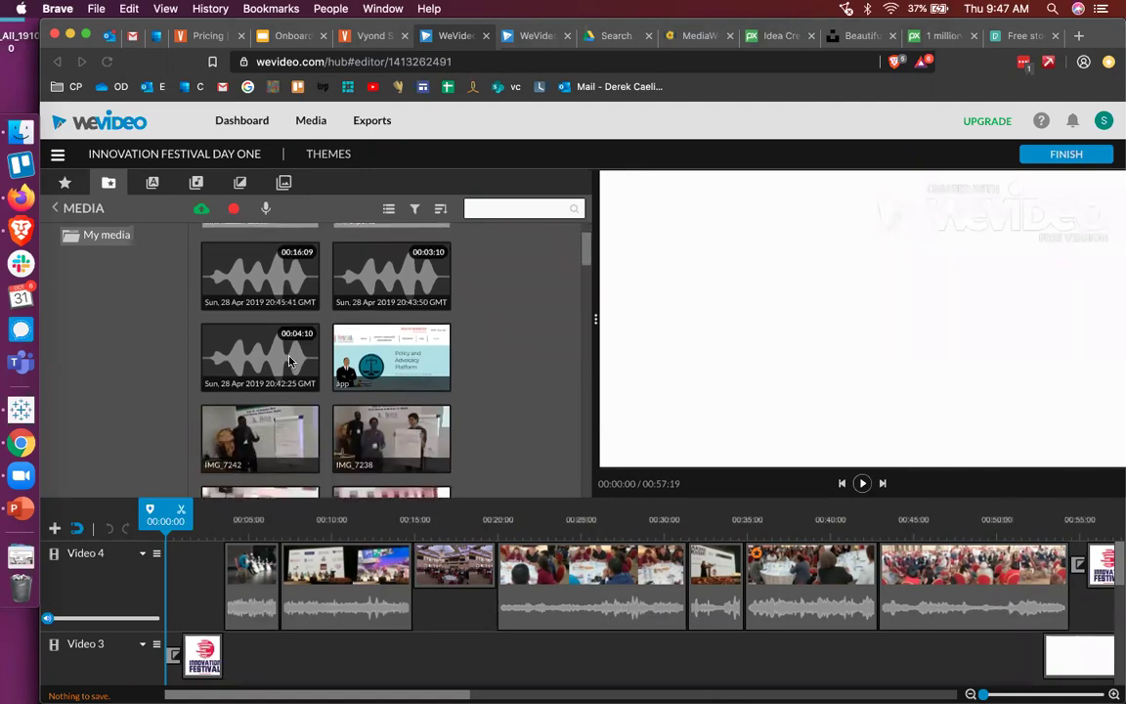
{"action": "scroll", "coordinate": [290, 361], "scroll_direction": "up", "scroll_amount": 2}
{"action": "double_click", "coordinate": [280, 289]}
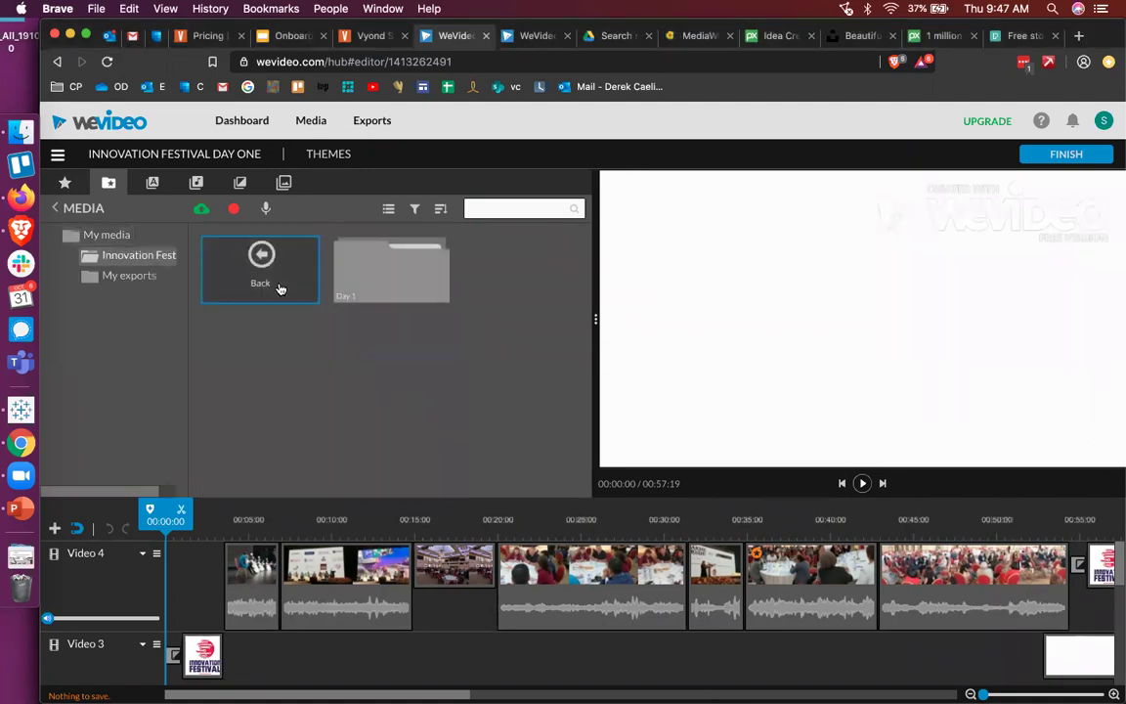
{"action": "double_click", "coordinate": [360, 289]}
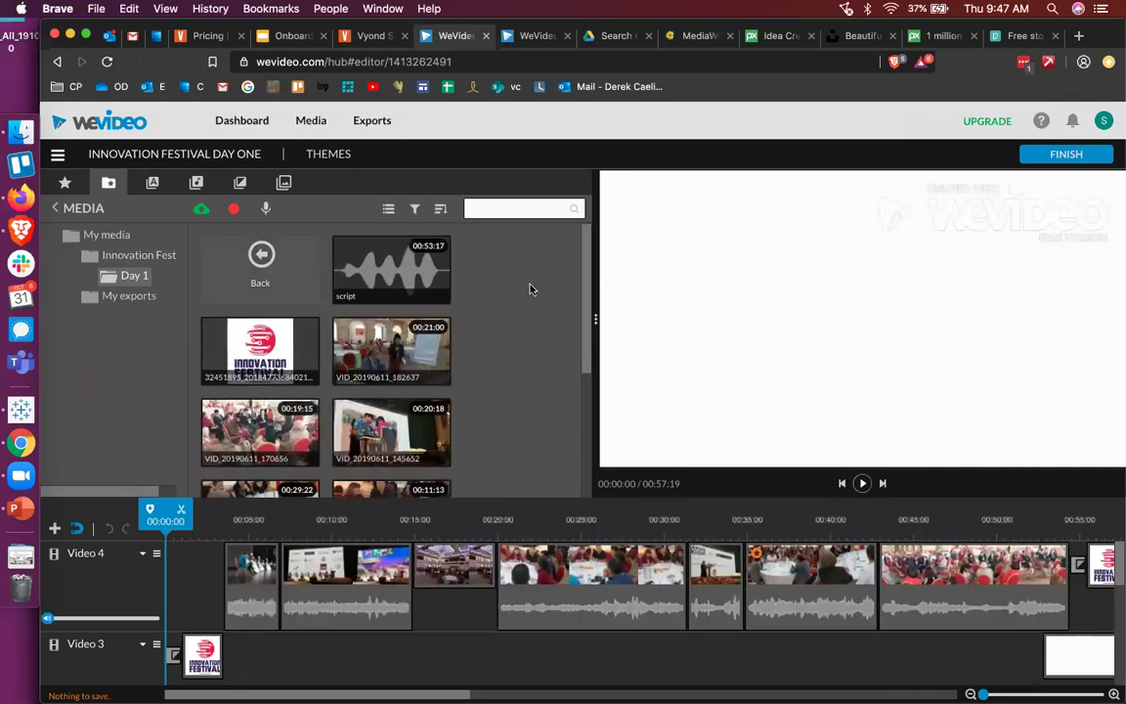
{"action": "left_click", "coordinate": [377, 332]}
{"action": "scroll", "coordinate": [415, 367], "scroll_direction": "down", "scroll_amount": 1}
{"action": "scroll", "coordinate": [415, 367], "scroll_direction": "up", "scroll_amount": 1}
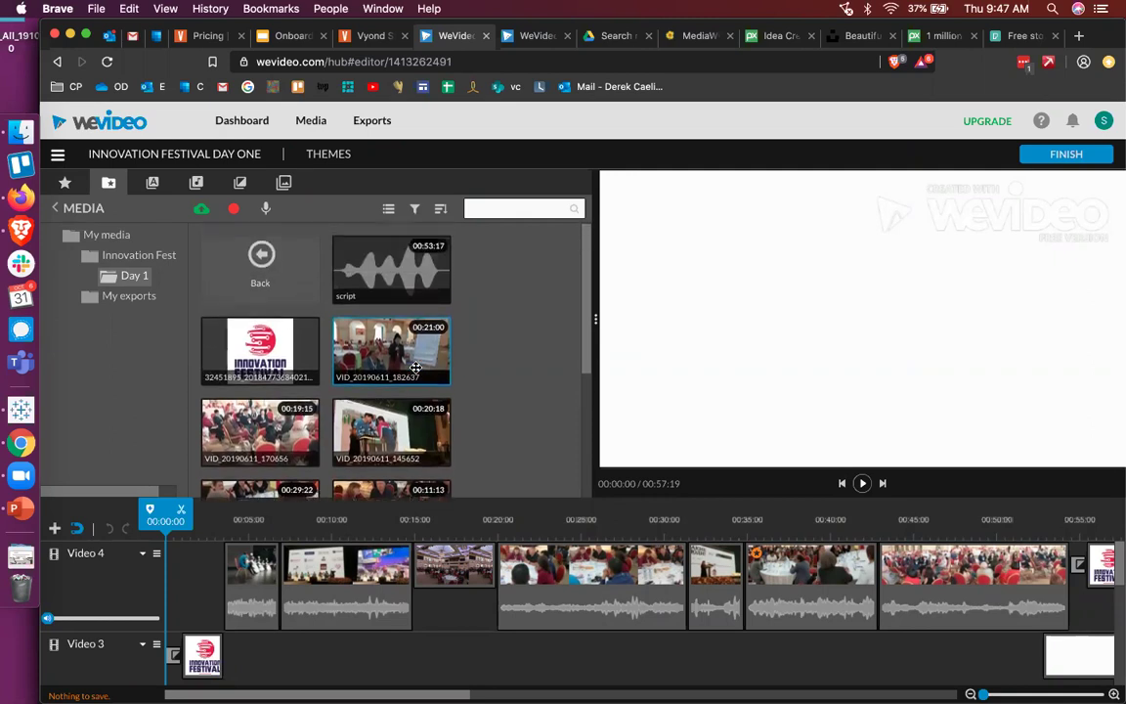
- Preview VID_20190611_182637, pausing it at 8:05 of 21:00
{"action": "double_click", "coordinate": [415, 367]}
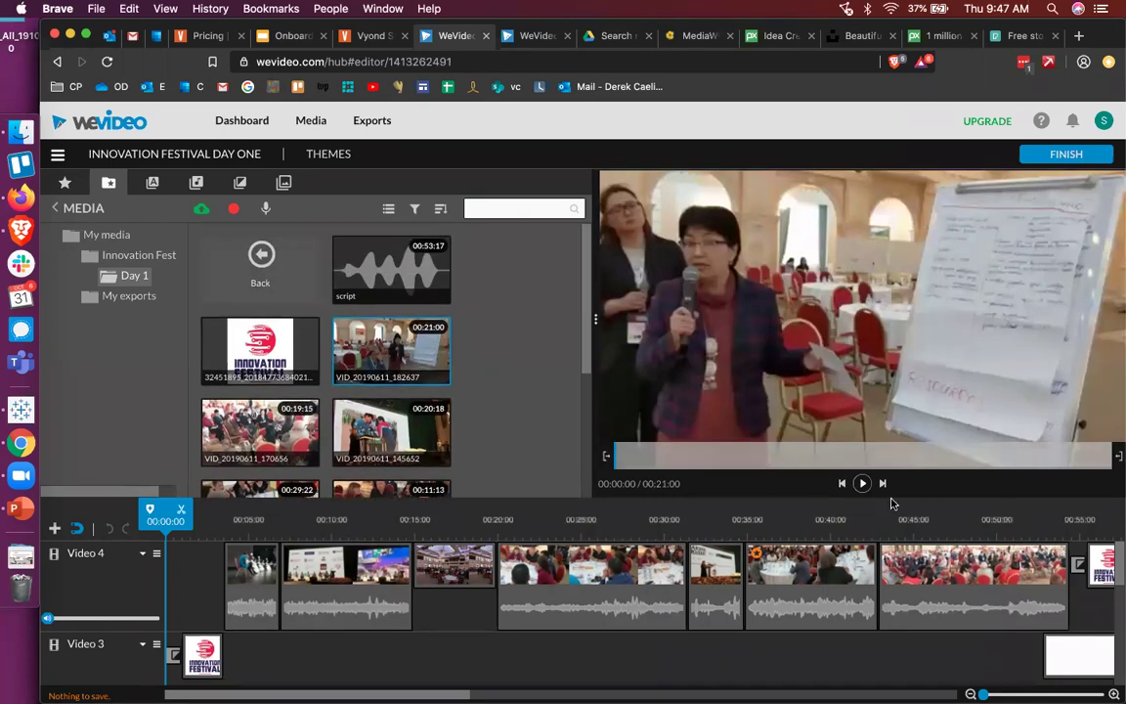
{"action": "left_click", "coordinate": [862, 484]}
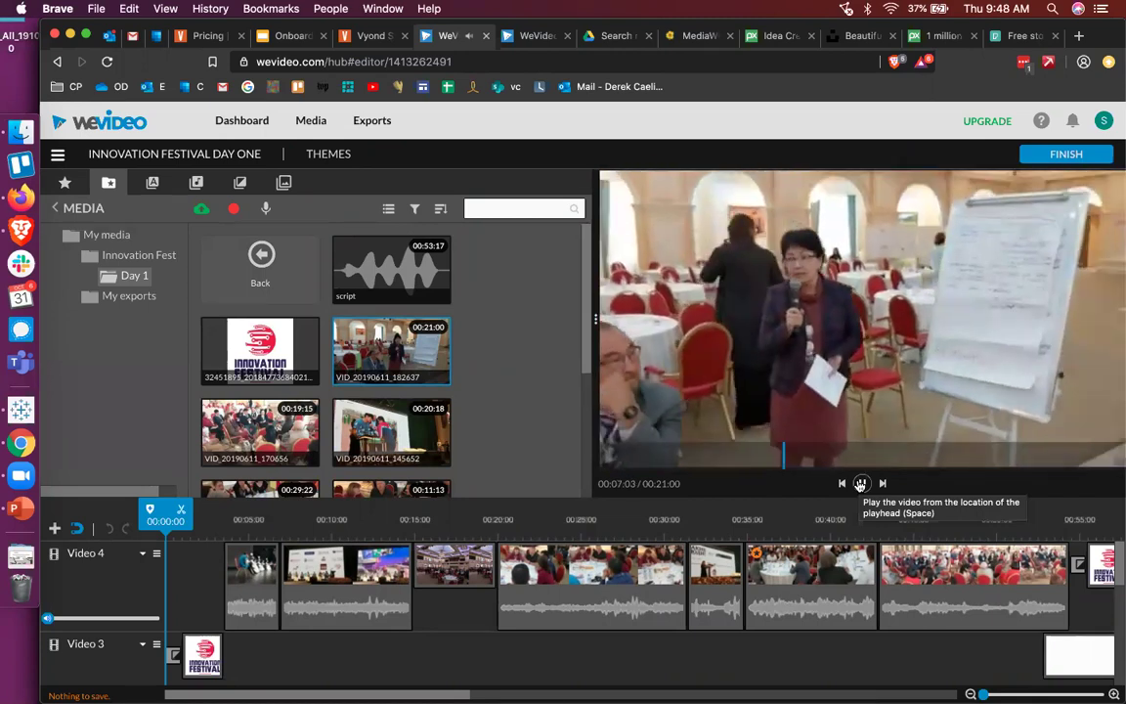
{"action": "left_click", "coordinate": [861, 482]}
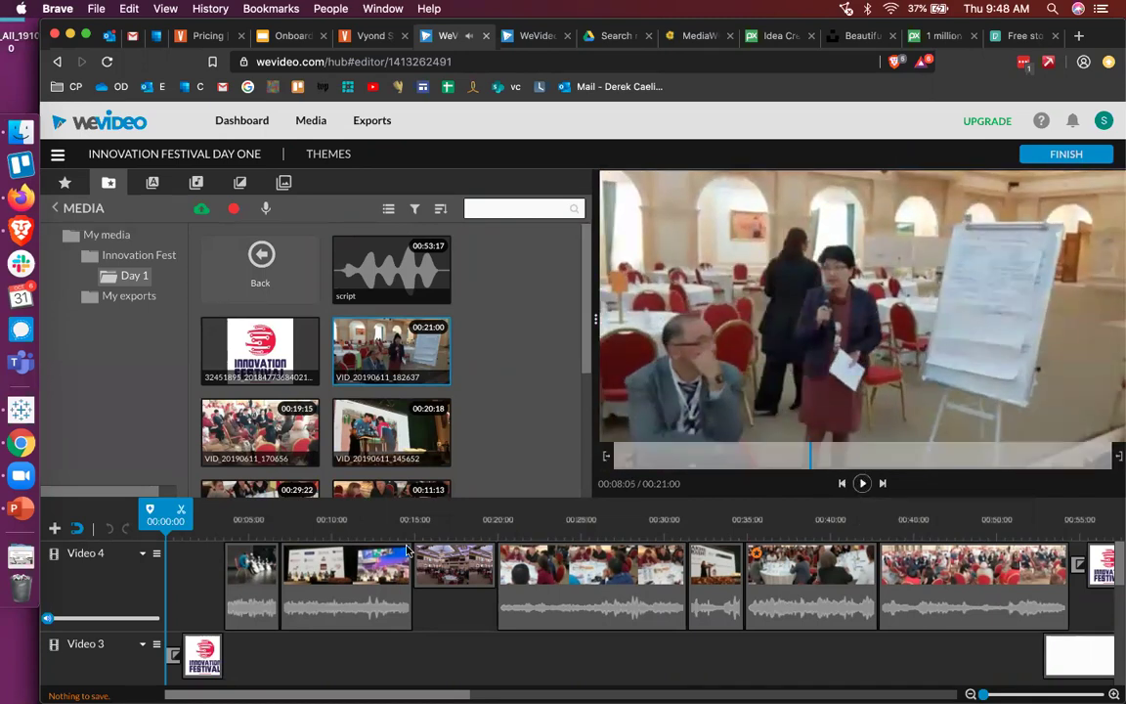
{"action": "scroll", "coordinate": [357, 660], "scroll_direction": "down", "scroll_amount": 5}
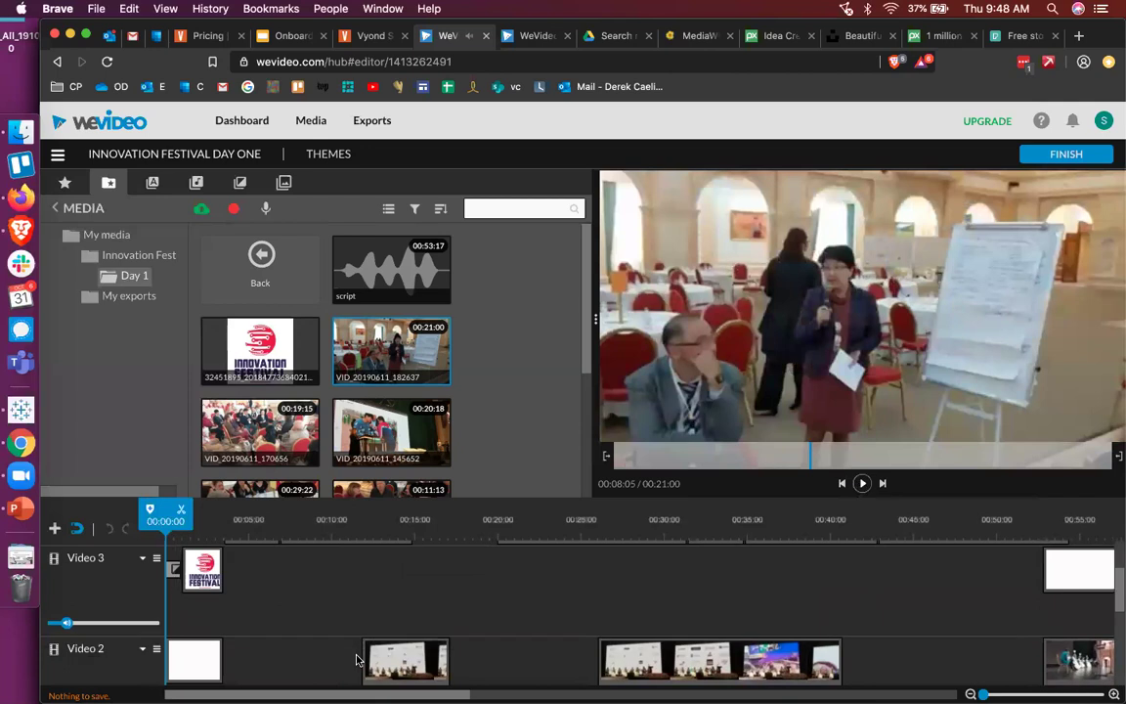
{"action": "scroll", "coordinate": [357, 660], "scroll_direction": "down", "scroll_amount": 3}
{"action": "scroll", "coordinate": [355, 659], "scroll_direction": "up", "scroll_amount": 8}
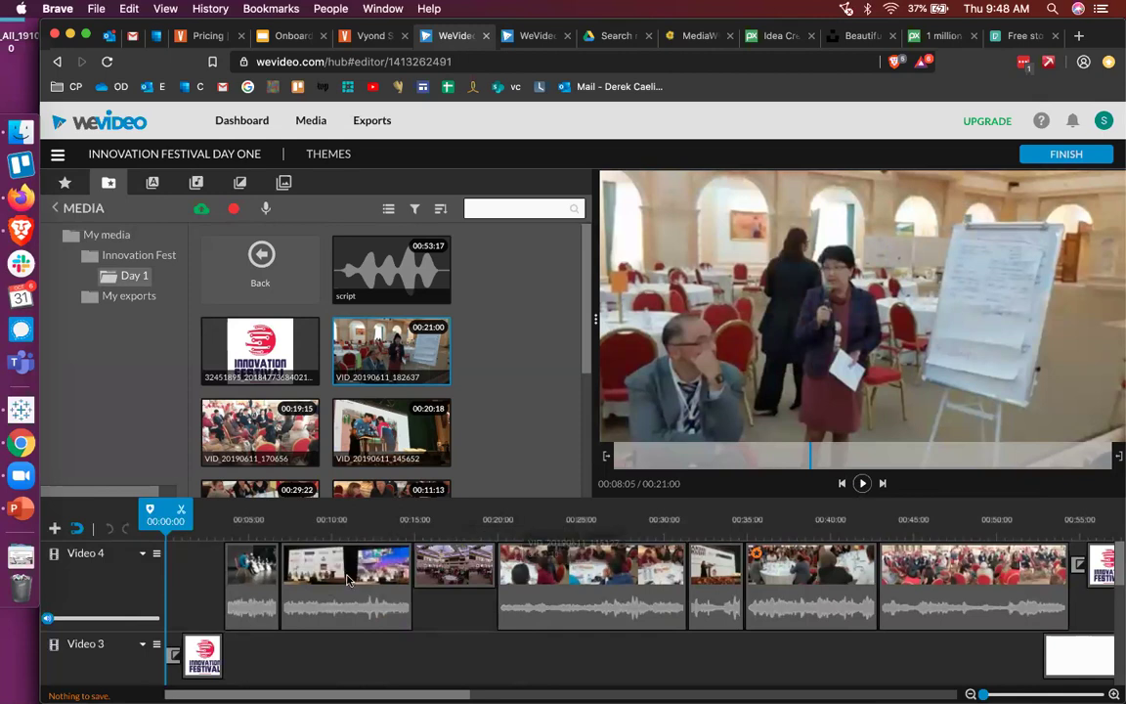
- Select the second Video 4 clip and move the playhead back to the start of the edit
{"action": "left_click", "coordinate": [348, 576]}
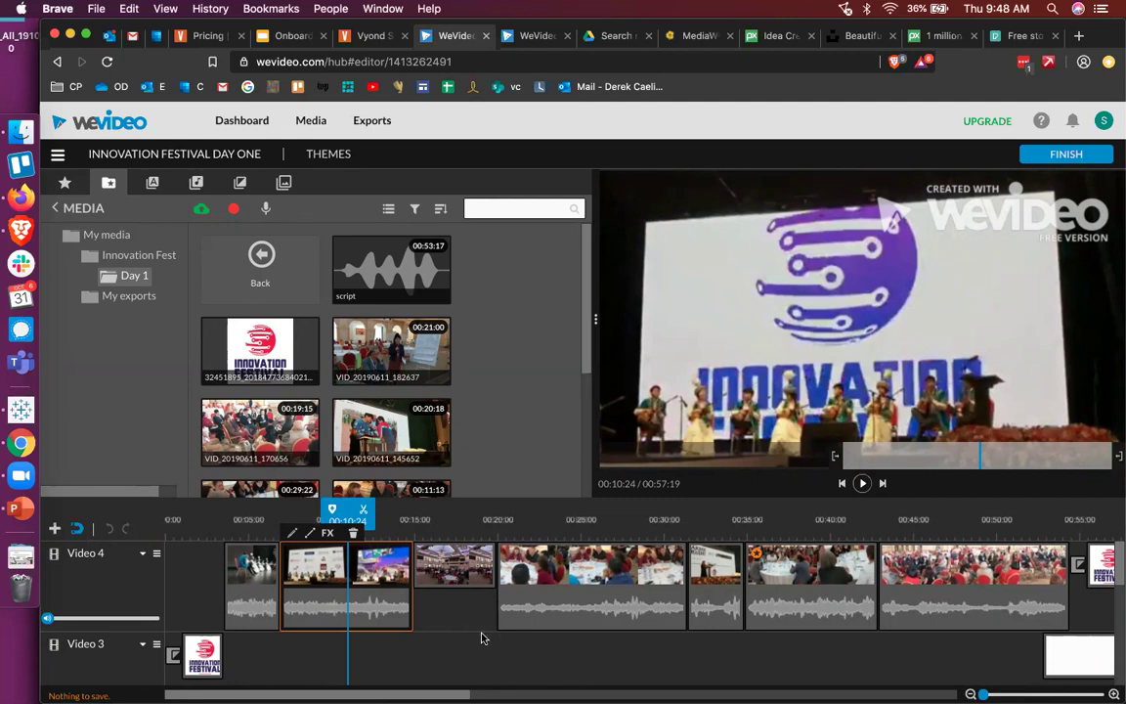
{"action": "scroll", "coordinate": [455, 649], "scroll_direction": "down", "scroll_amount": 2}
{"action": "scroll", "coordinate": [454, 649], "scroll_direction": "up", "scroll_amount": 2}
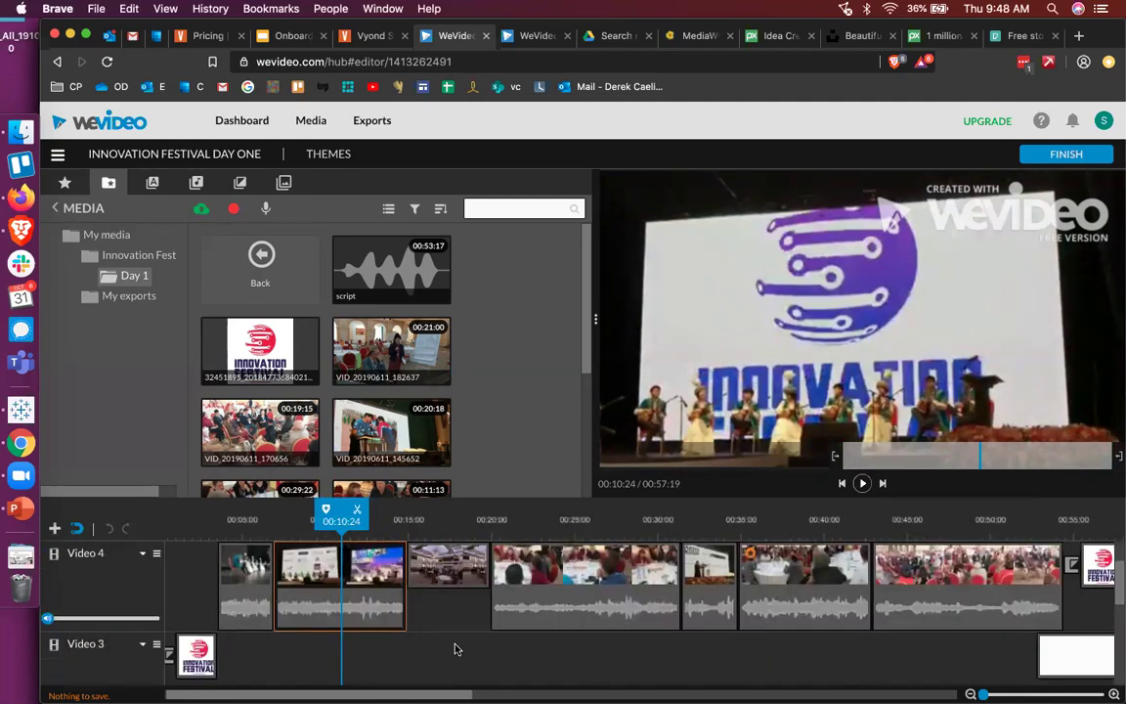
{"action": "scroll", "coordinate": [452, 643], "scroll_direction": "left", "scroll_amount": 1}
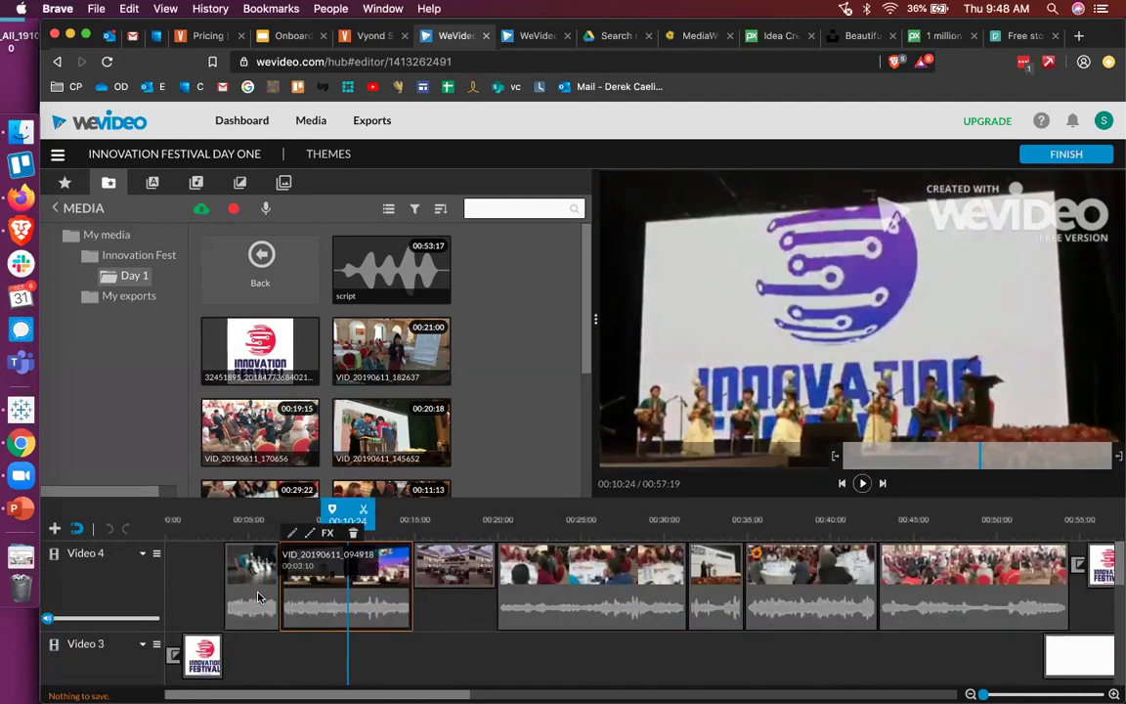
{"action": "left_click", "coordinate": [198, 521]}
{"action": "left_click_drag", "start_coordinate": [199, 525], "coordinate": [165, 521]}
{"action": "left_click", "coordinate": [344, 577]}
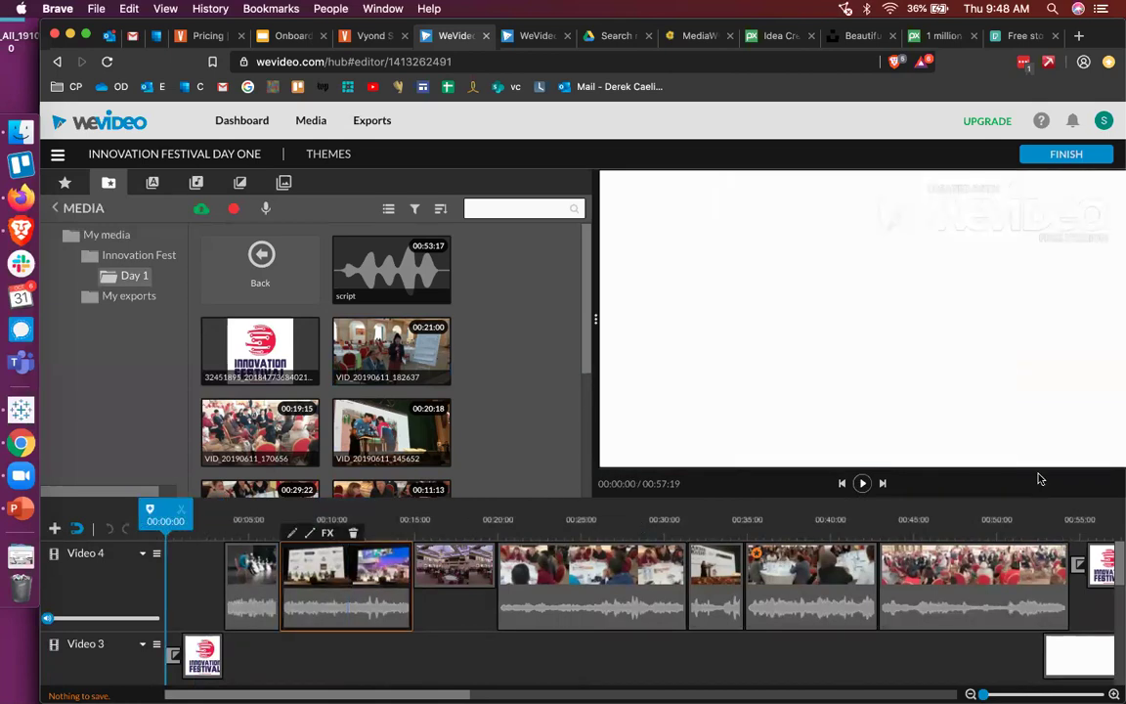
- Play the Innovation Festival Day One edit, pause at 22:07, and reselect the second Video 4 clip
{"action": "left_click", "coordinate": [862, 482]}
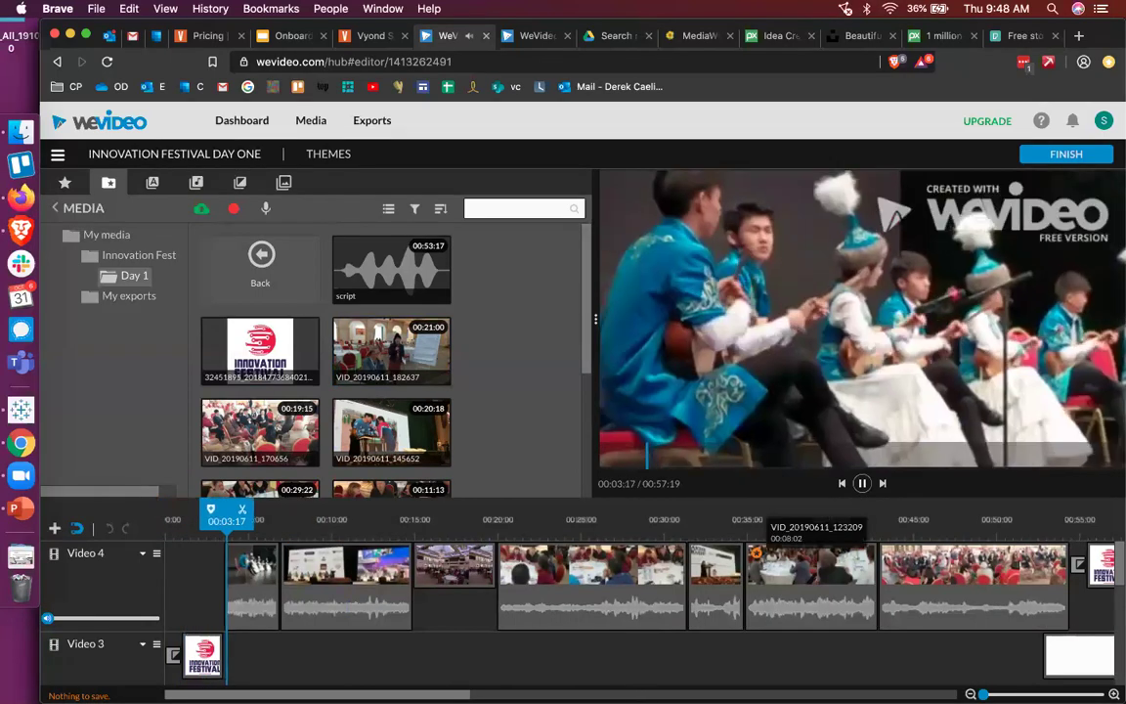
{"action": "scroll", "coordinate": [499, 642], "scroll_direction": "down", "scroll_amount": 2}
{"action": "scroll", "coordinate": [499, 642], "scroll_direction": "down", "scroll_amount": 4}
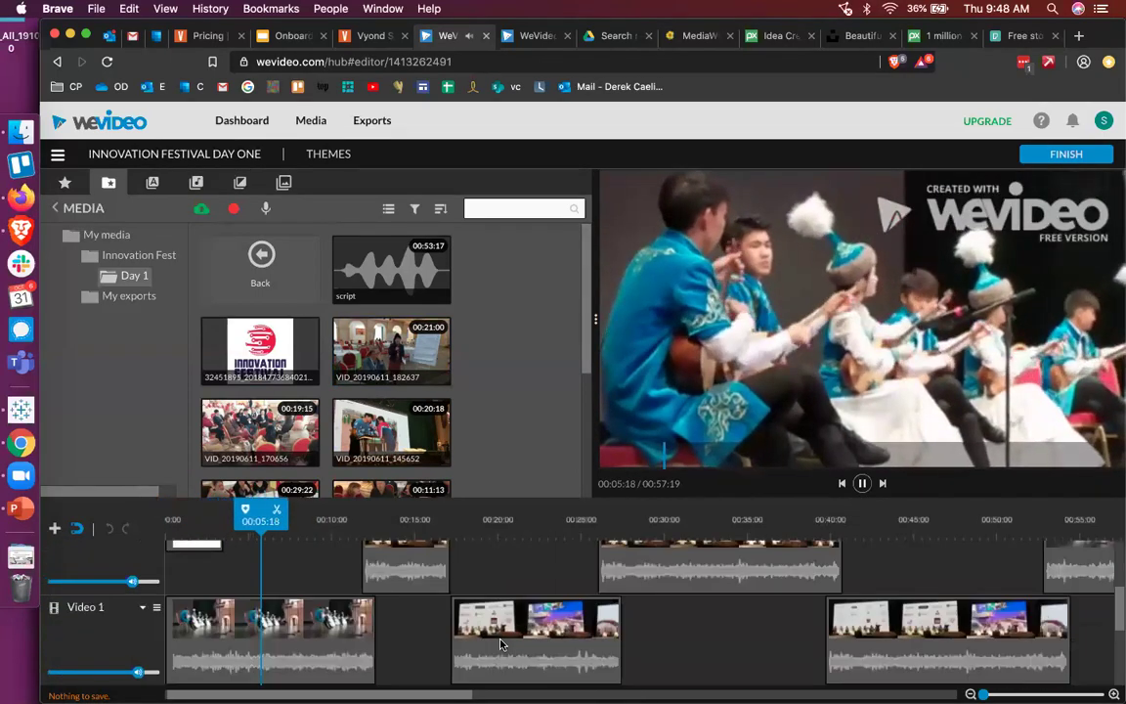
{"action": "scroll", "coordinate": [435, 673], "scroll_direction": "down", "scroll_amount": 3}
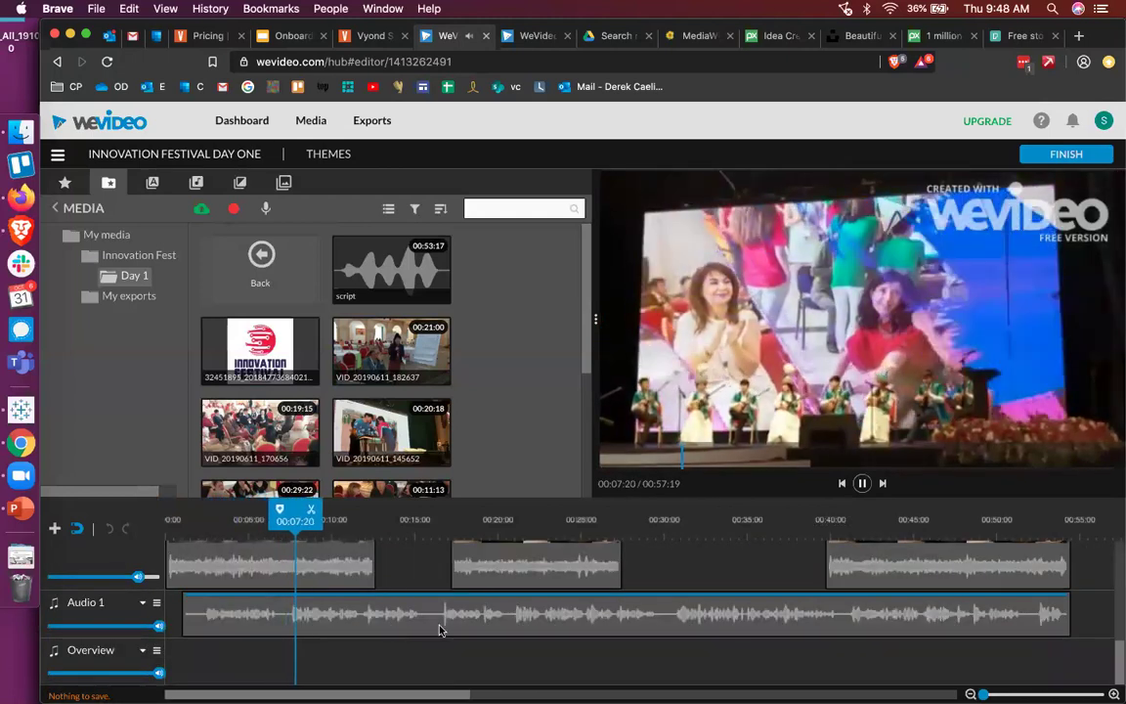
{"action": "scroll", "coordinate": [406, 614], "scroll_direction": "up", "scroll_amount": 5}
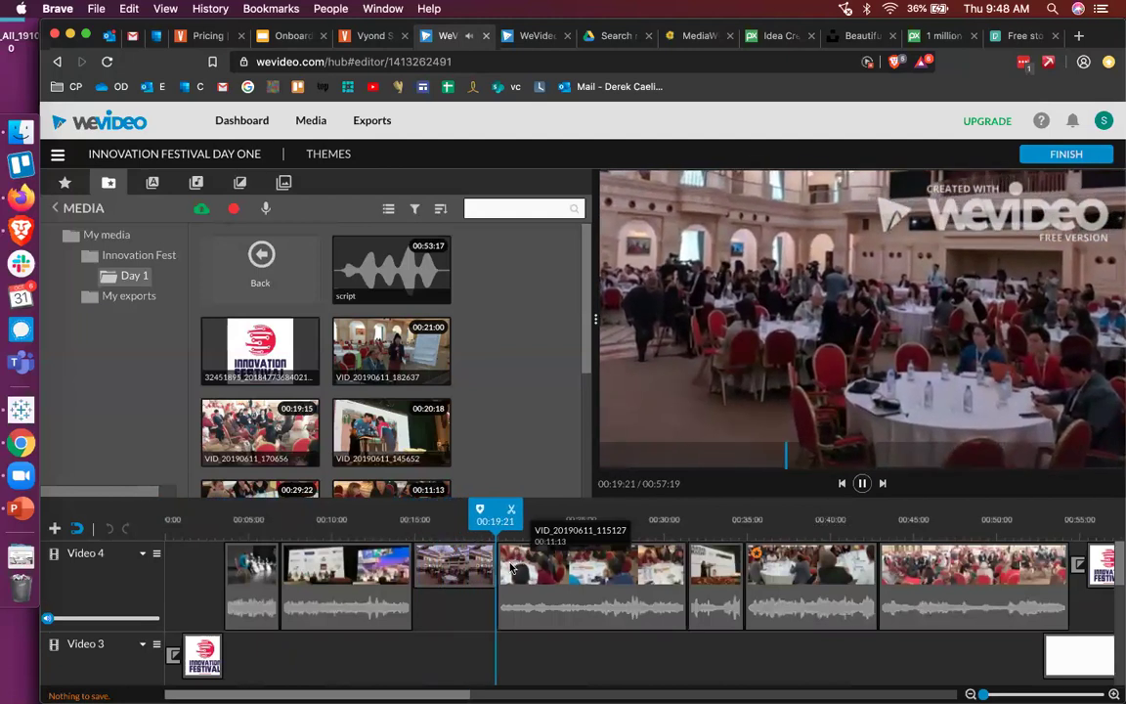
{"action": "left_click", "coordinate": [861, 483]}
{"action": "left_click", "coordinate": [333, 581]}
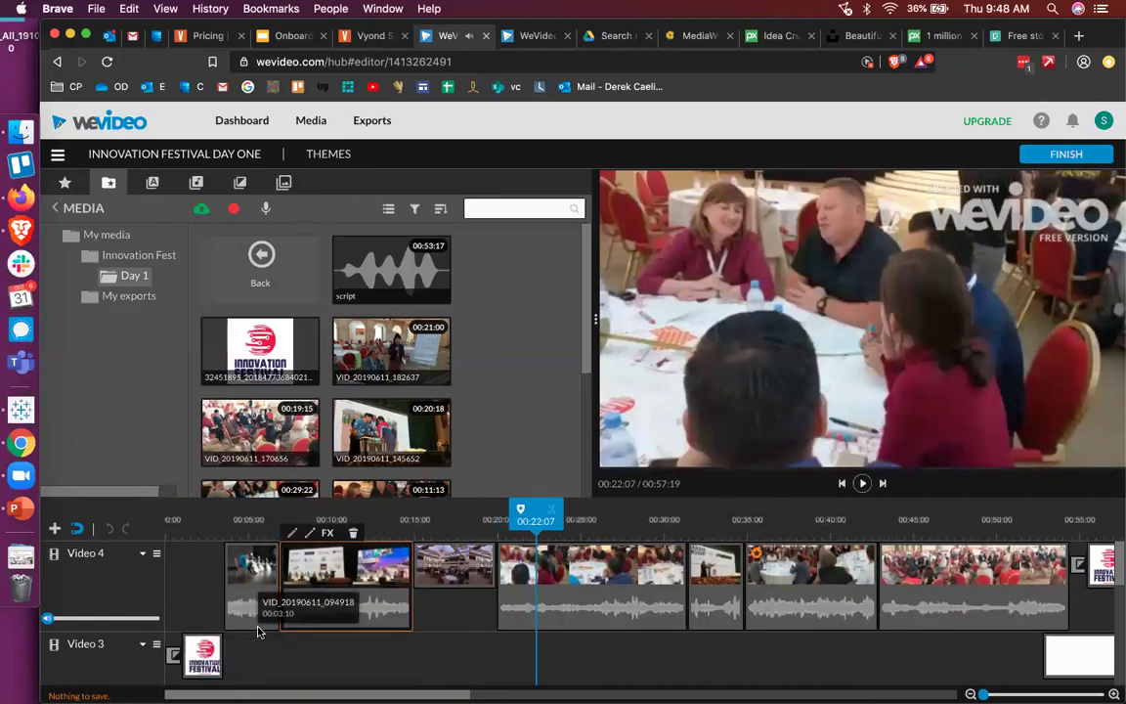
- Dismiss the clip's Effects list without applying any, then drag the second Video 4 clip's right edge to trim its end
{"action": "left_click", "coordinate": [411, 573]}
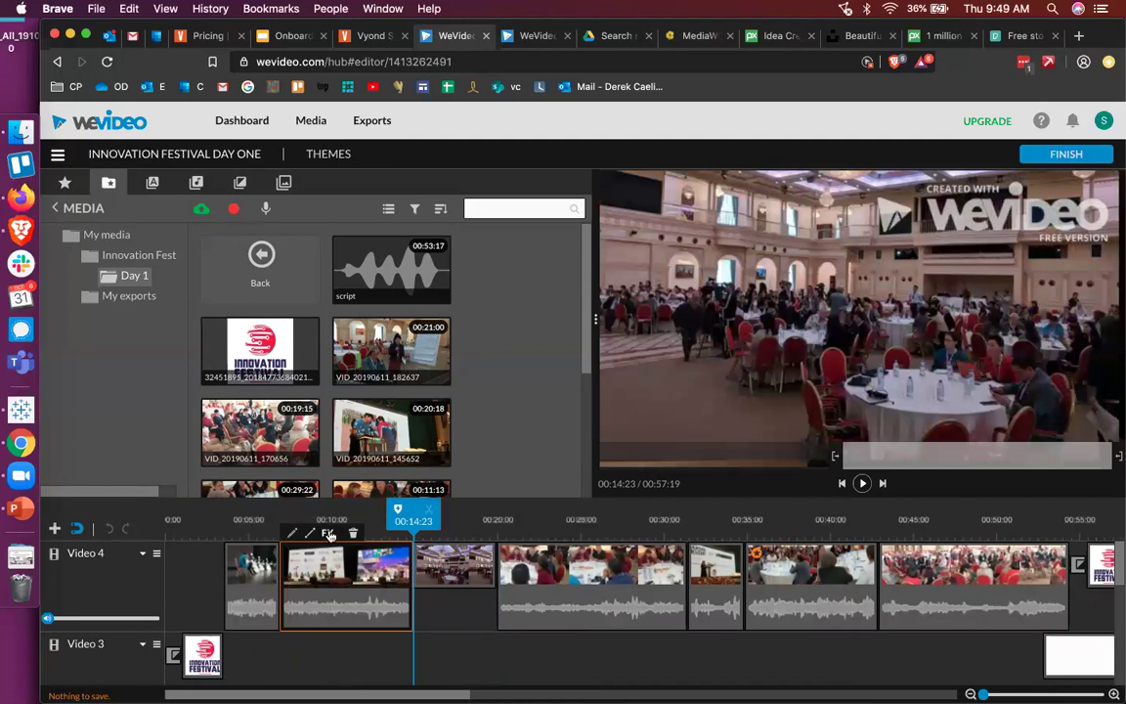
{"action": "left_click", "coordinate": [328, 533]}
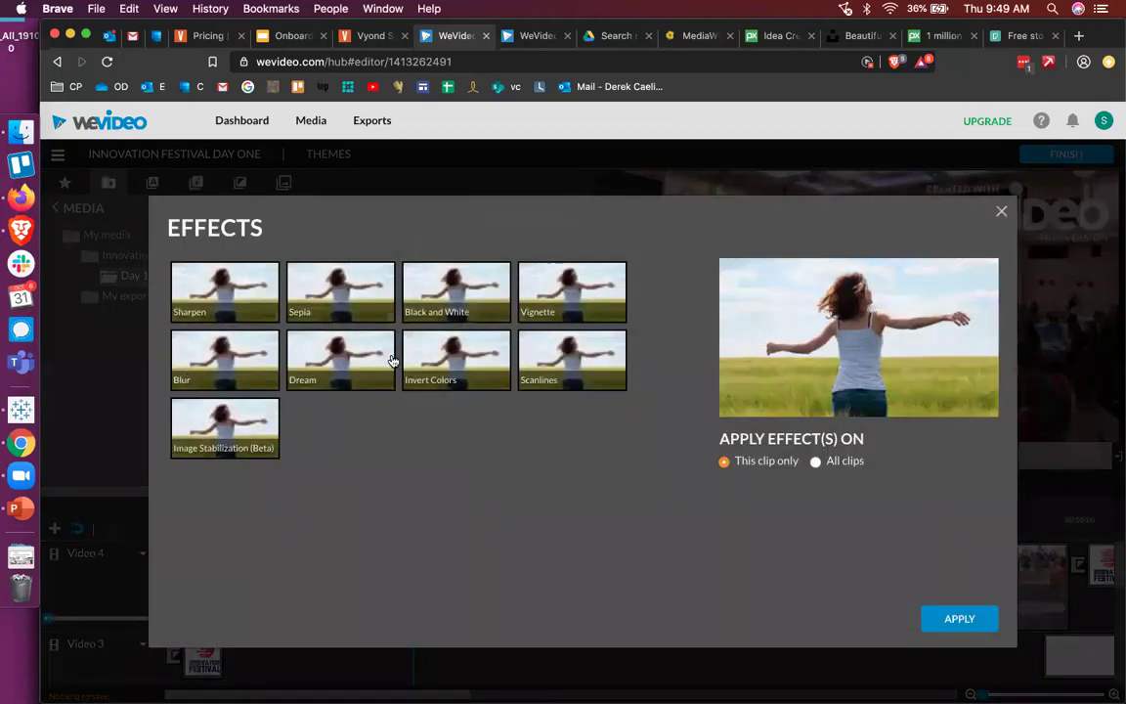
{"action": "left_click", "coordinate": [1004, 213]}
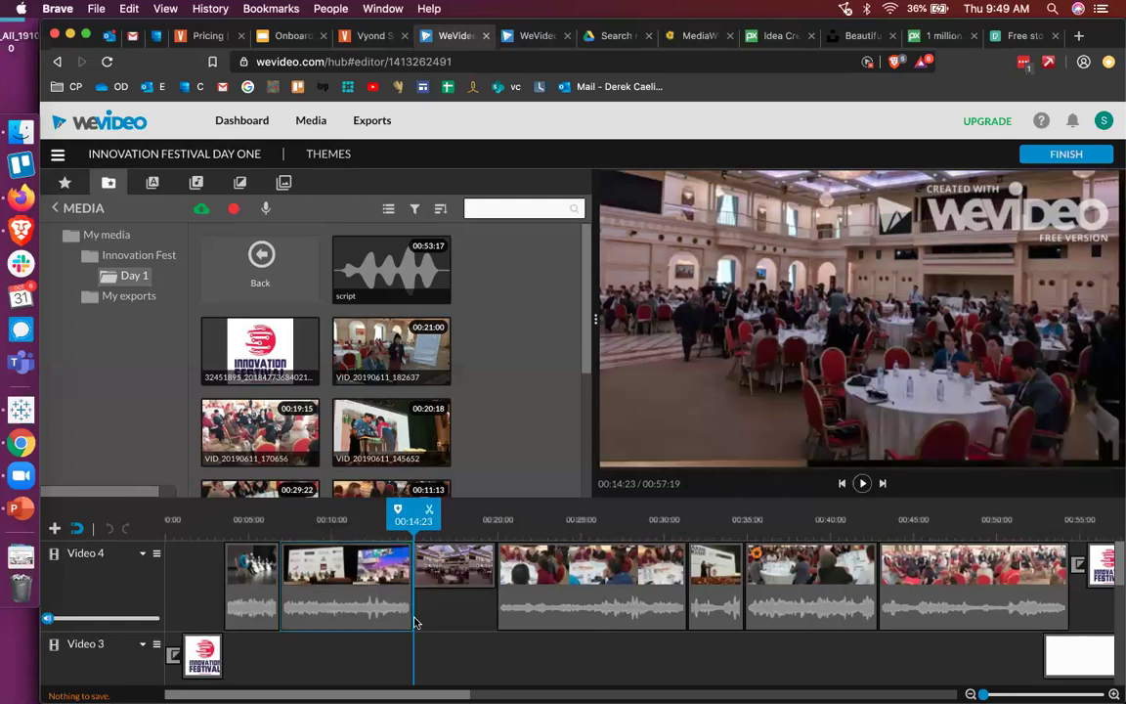
{"action": "left_click", "coordinate": [411, 611]}
{"action": "left_click", "coordinate": [372, 607]}
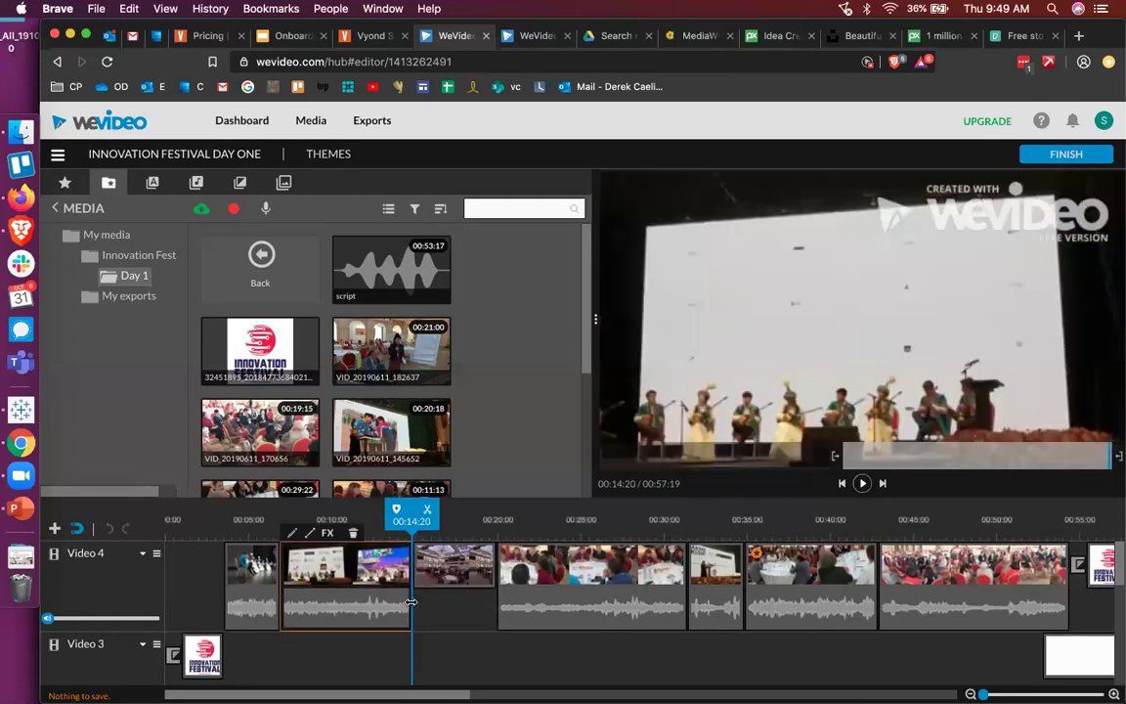
{"action": "mouse_move", "coordinate": [410, 606]}
{"action": "left_mouse_down"}
{"action": "mouse_move", "coordinate": [362, 607]}
{"action": "mouse_move", "coordinate": [411, 606]}
{"action": "left_mouse_up"}
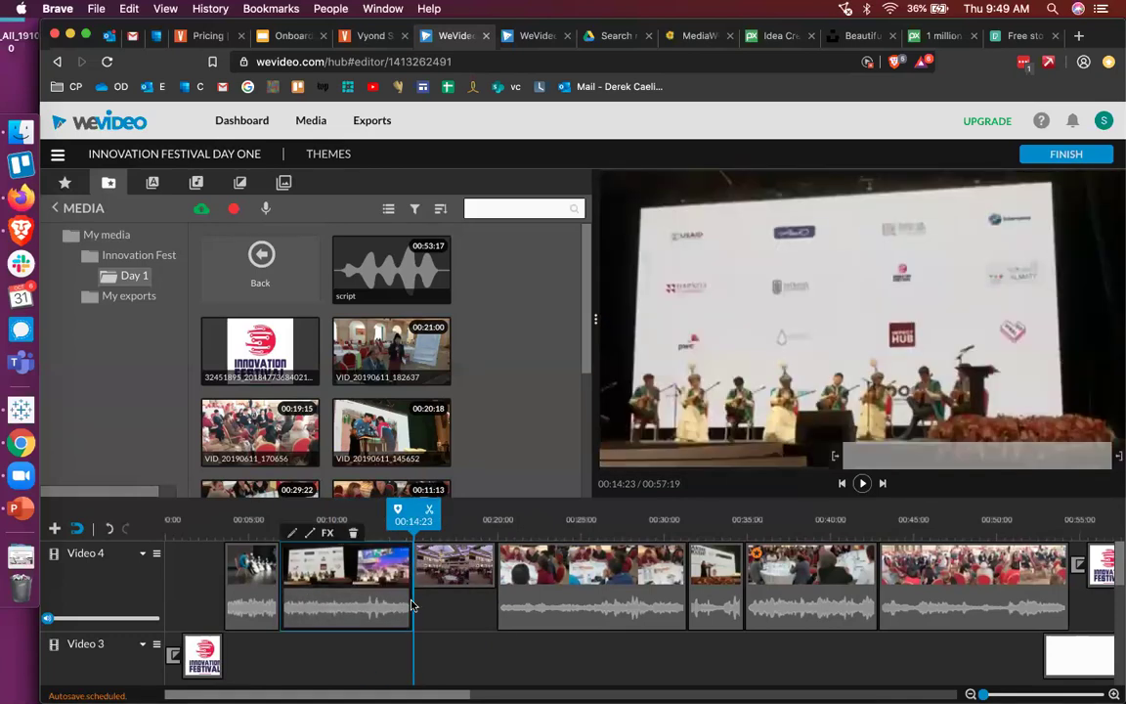
{"action": "scroll", "coordinate": [435, 625], "scroll_direction": "down", "scroll_amount": 5}
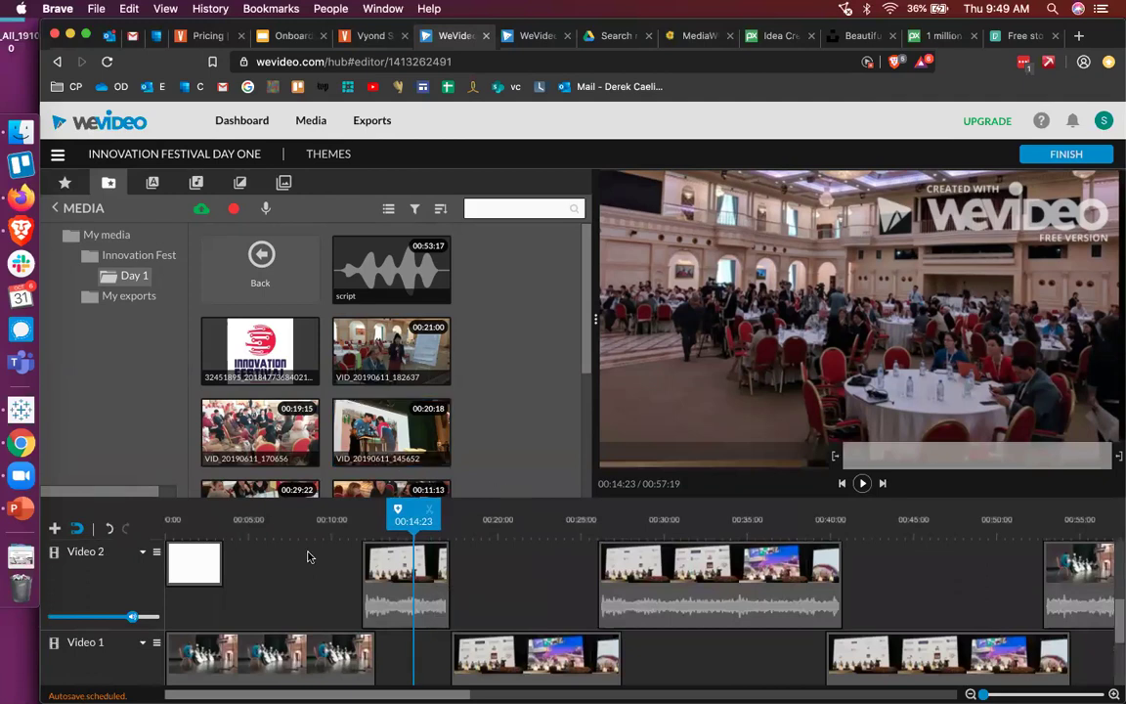
- Move playback to 00:47:13, then start and cancel adding a new track
{"action": "left_click", "coordinate": [955, 519]}
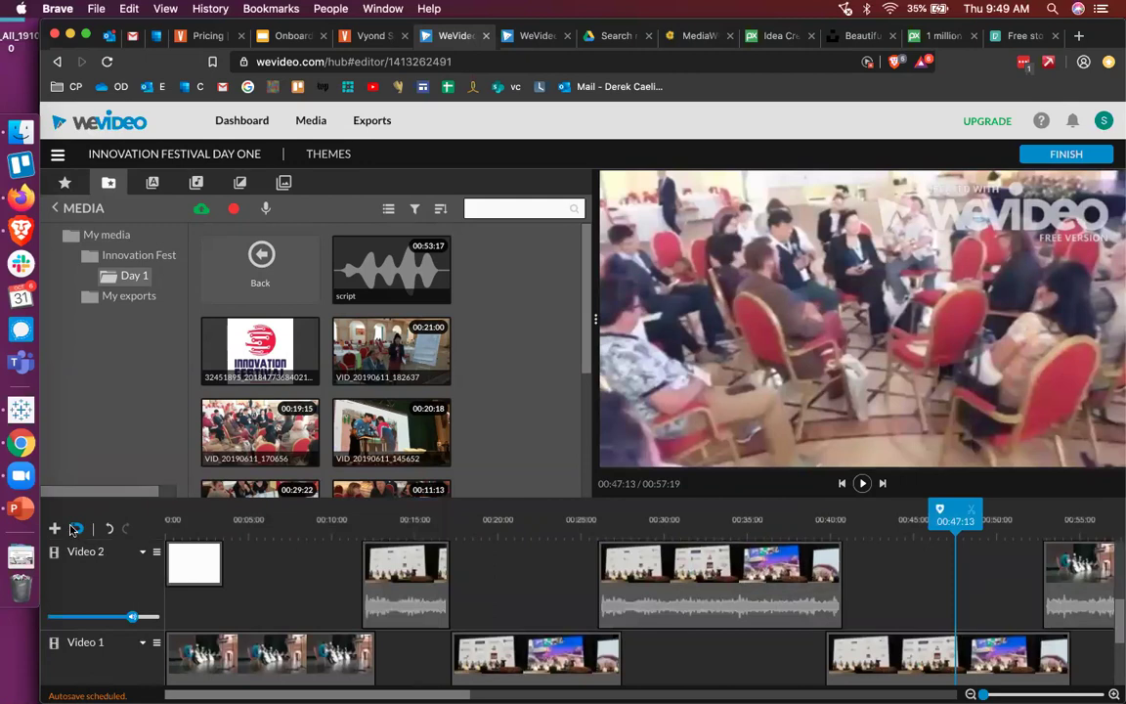
{"action": "left_click", "coordinate": [54, 527]}
{"action": "left_click", "coordinate": [597, 490]}
{"action": "scroll", "coordinate": [314, 565], "scroll_direction": "up", "scroll_amount": 4}
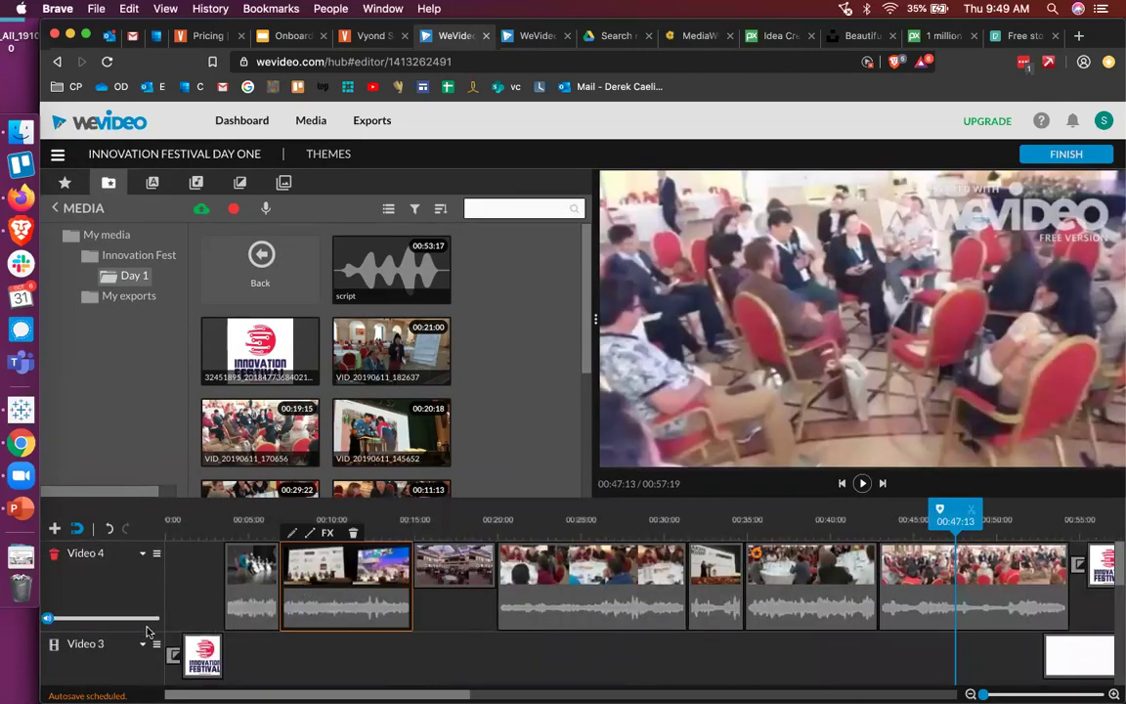
- Collapse Video 4, Video 3, Video 2 and Video 1 using each track's options
{"action": "left_click", "coordinate": [143, 554]}
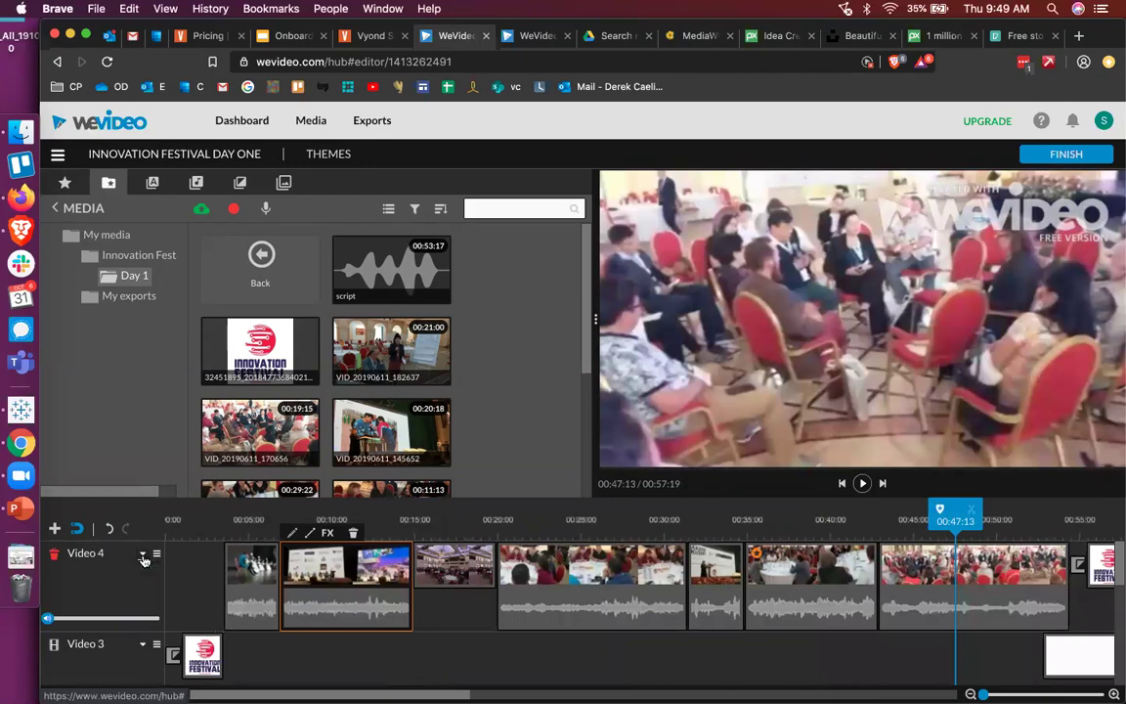
{"action": "left_click", "coordinate": [144, 573]}
{"action": "left_click", "coordinate": [143, 575]}
{"action": "left_click", "coordinate": [146, 594]}
{"action": "left_click", "coordinate": [144, 596]}
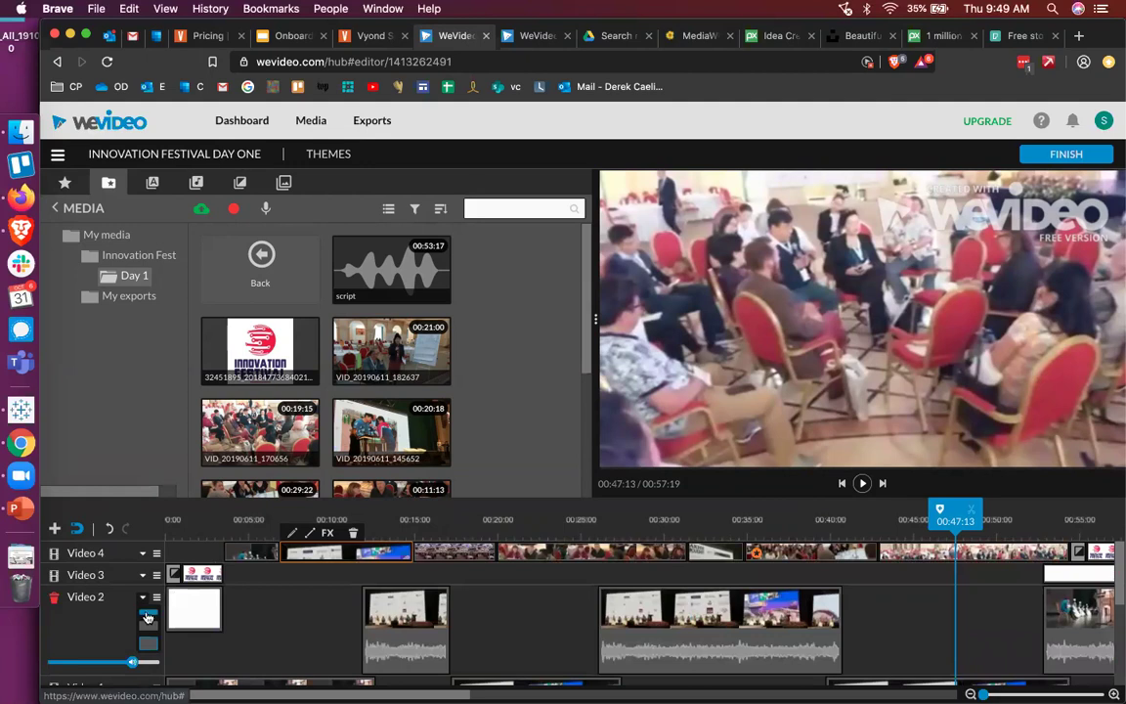
{"action": "left_click", "coordinate": [144, 624]}
{"action": "left_click", "coordinate": [143, 620]}
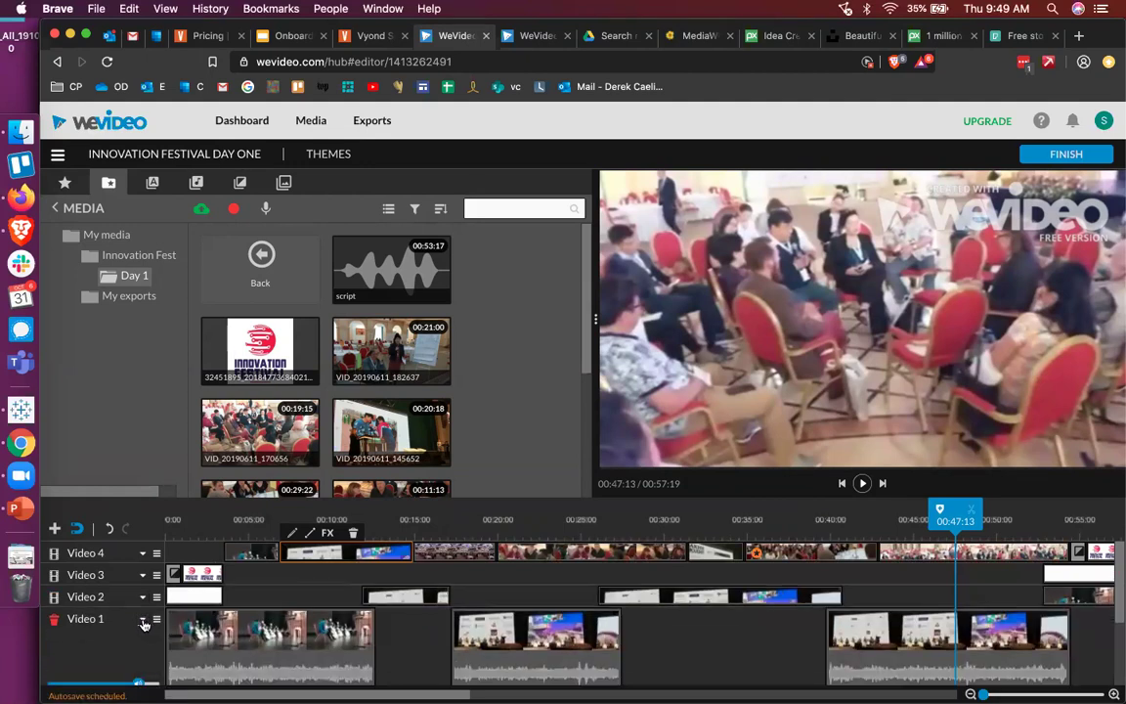
{"action": "left_click", "coordinate": [146, 634]}
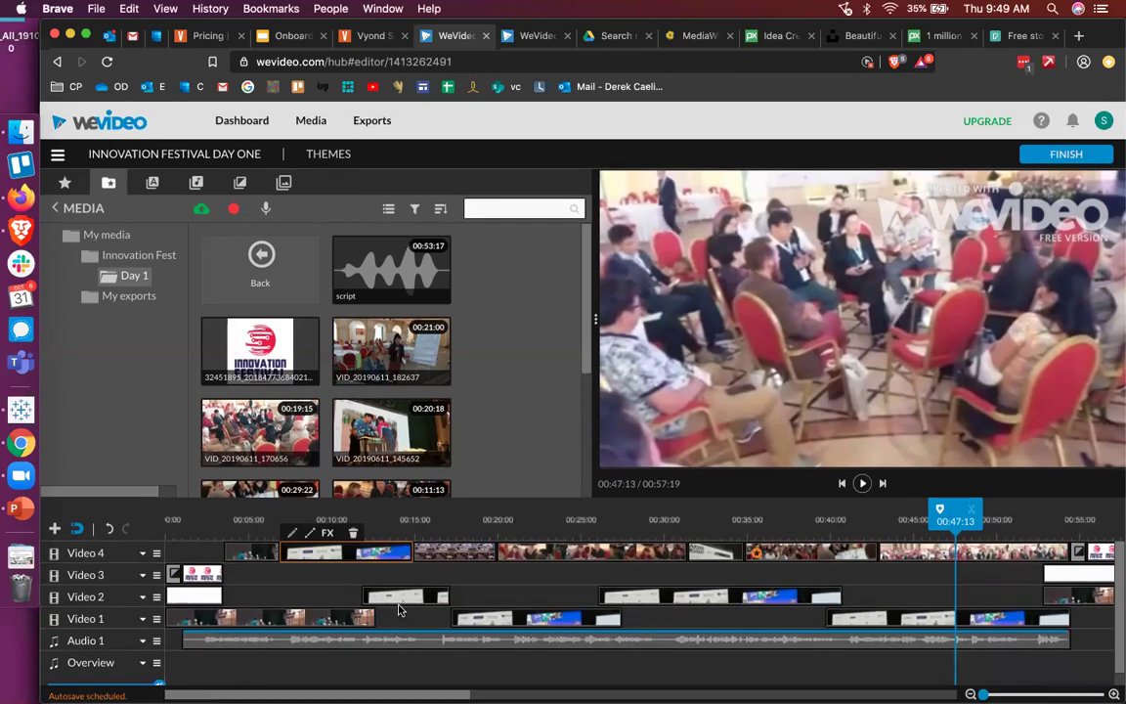
- Select the first Video 1 clip and scrub playback from about 00:04:09 to 00:11:07
{"action": "left_click", "coordinate": [225, 519]}
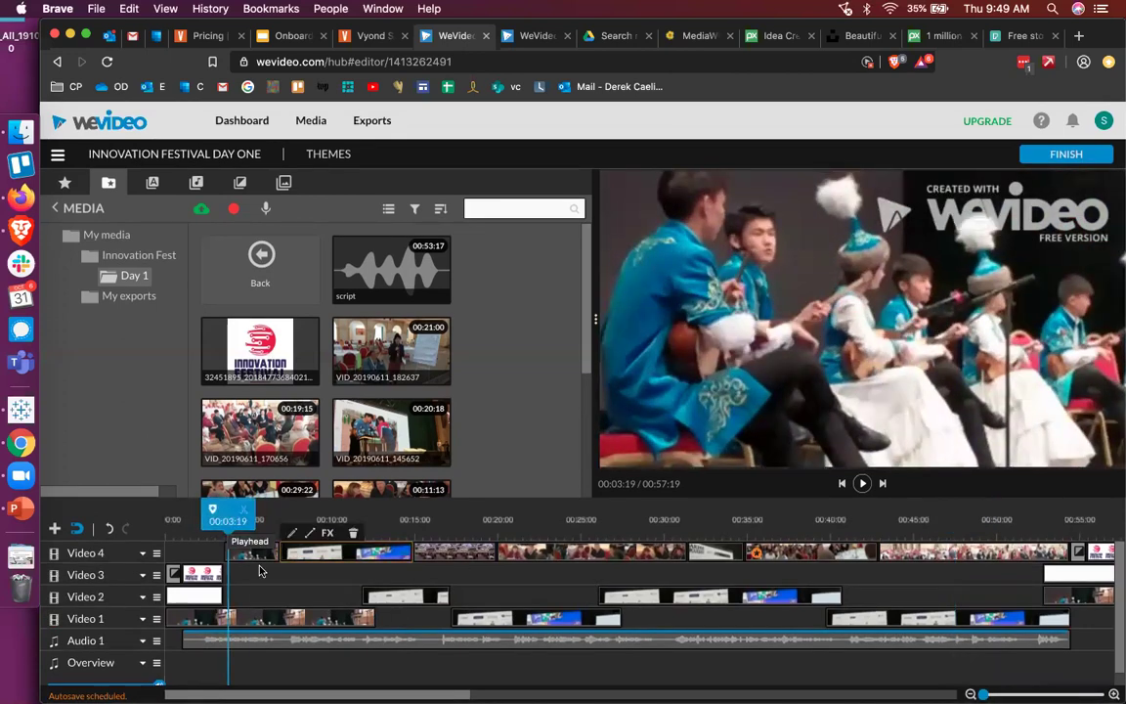
{"action": "left_click", "coordinate": [260, 557]}
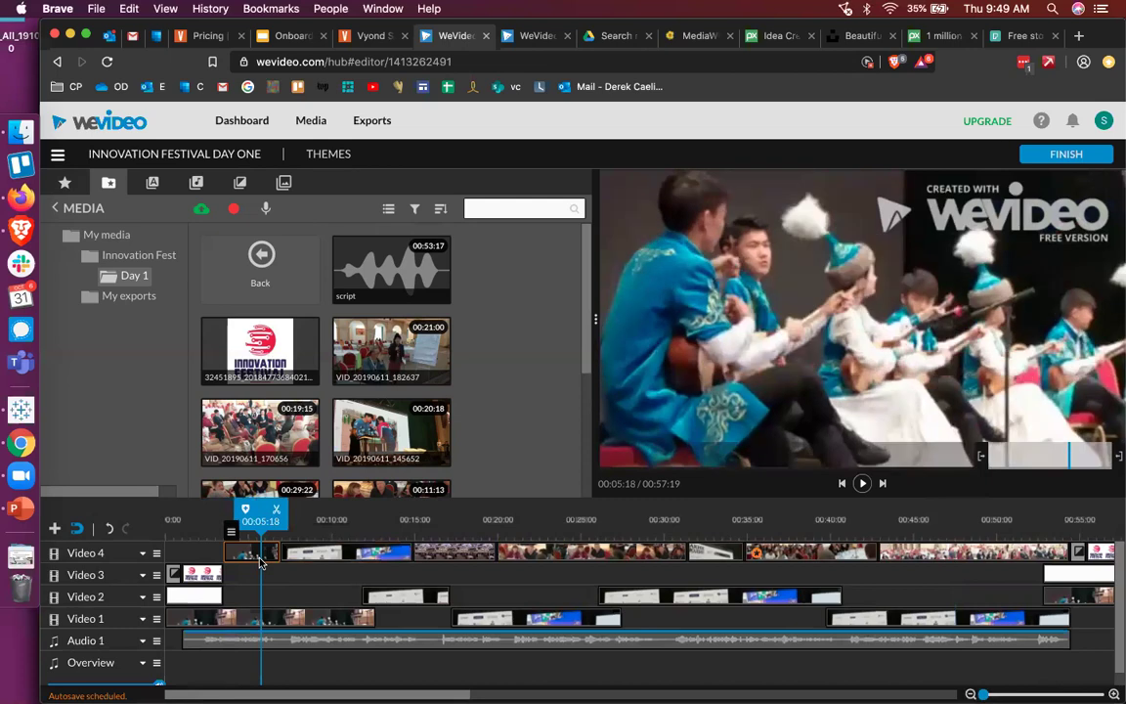
{"action": "left_click", "coordinate": [250, 614]}
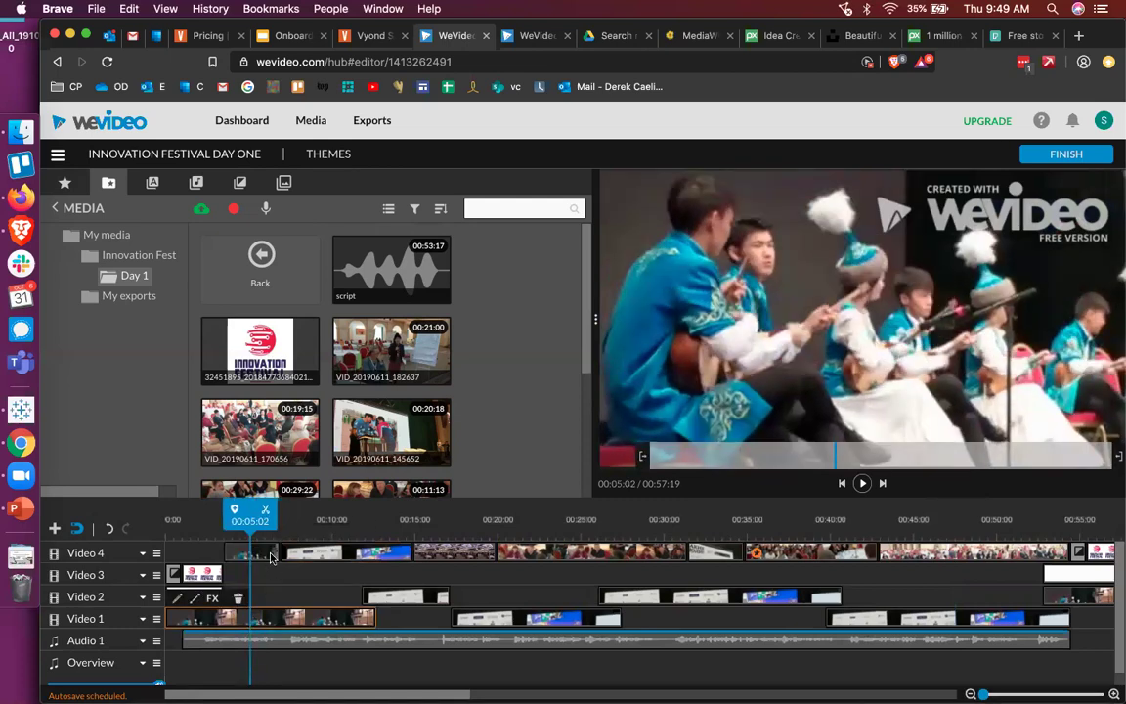
{"action": "mouse_move", "coordinate": [250, 515]}
{"action": "left_mouse_down"}
{"action": "mouse_move", "coordinate": [238, 515]}
{"action": "mouse_move", "coordinate": [259, 521]}
{"action": "left_mouse_up"}
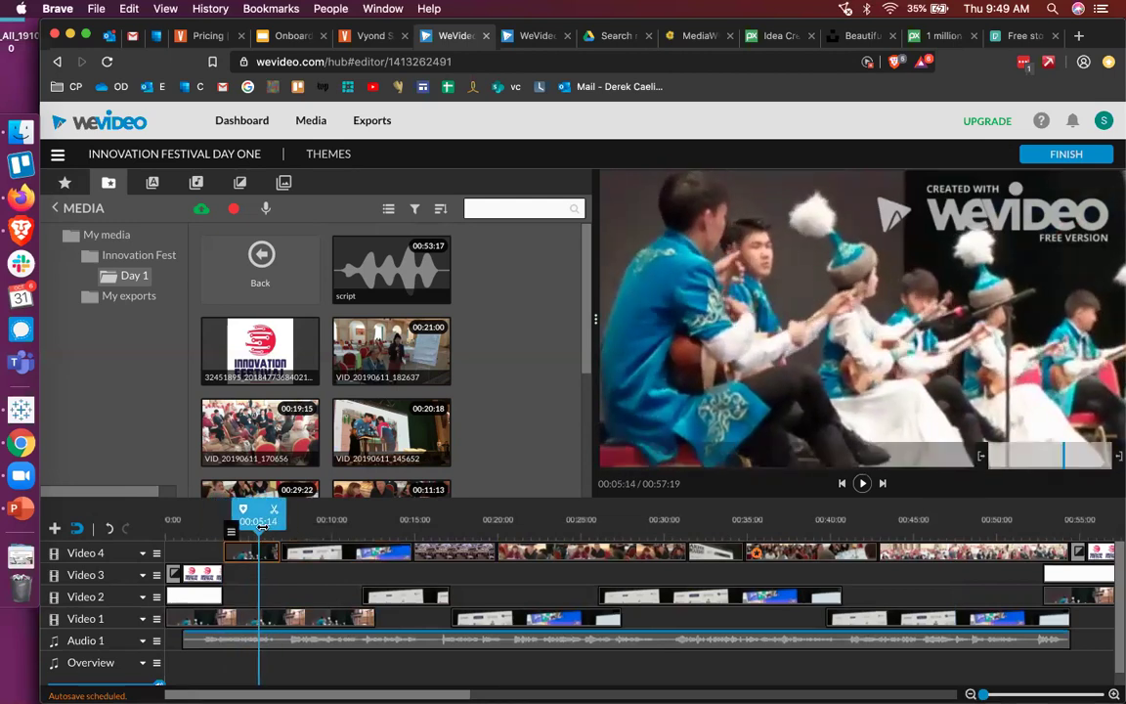
{"action": "left_click_drag", "start_coordinate": [261, 524], "coordinate": [444, 523]}
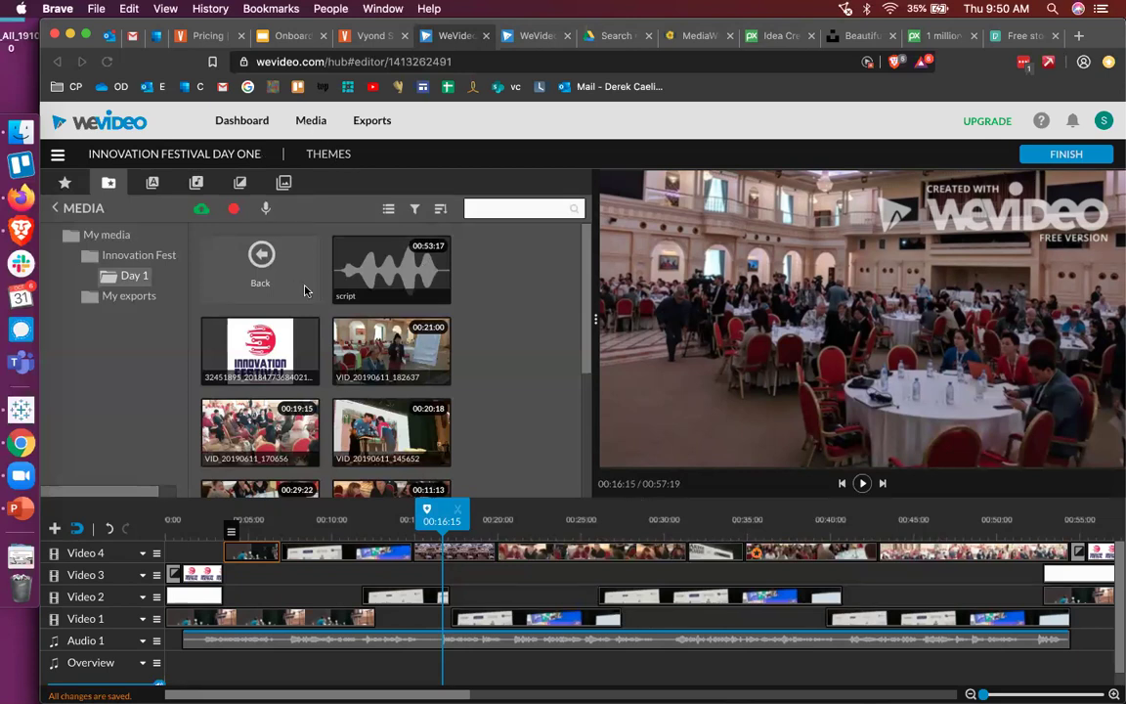
- Return to the dashboard, start a new video edit and try renaming it
{"action": "left_click", "coordinate": [253, 131]}
{"action": "left_click", "coordinate": [253, 131]}
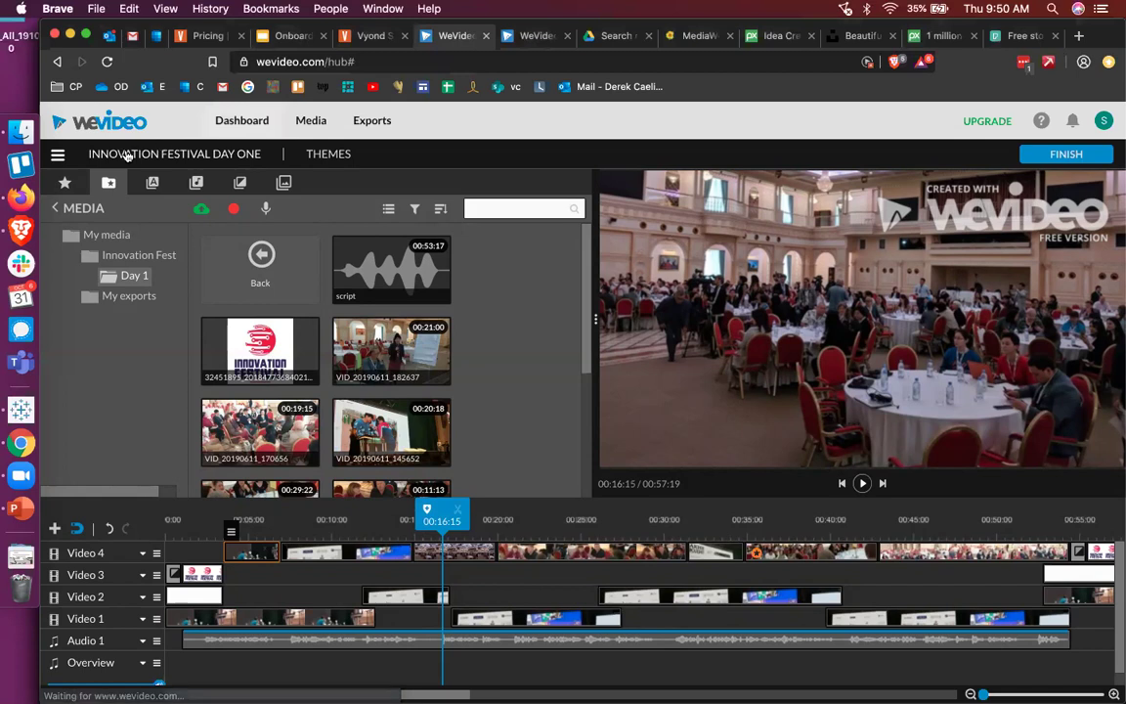
{"action": "left_click", "coordinate": [371, 264]}
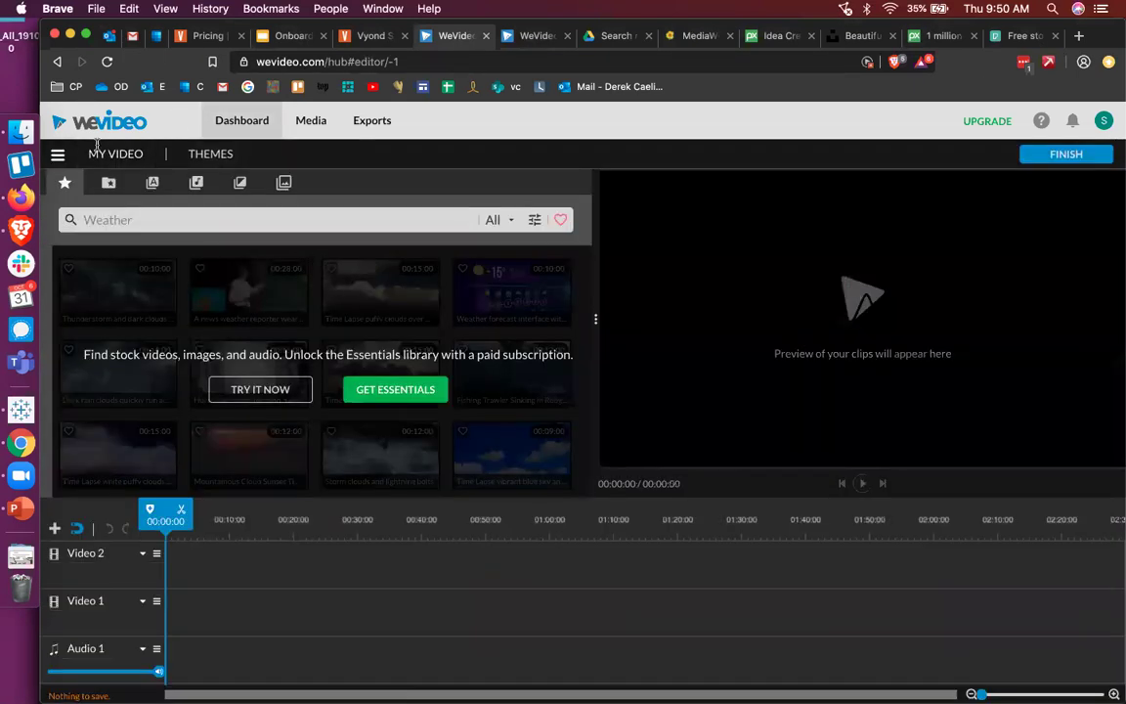
{"action": "left_click", "coordinate": [97, 156]}
- Visit the media library and WeVideo home page, then create a new blank edit from the dashboard
{"action": "left_click", "coordinate": [256, 118]}
{"action": "left_click", "coordinate": [311, 121]}
{"action": "left_click", "coordinate": [241, 120]}
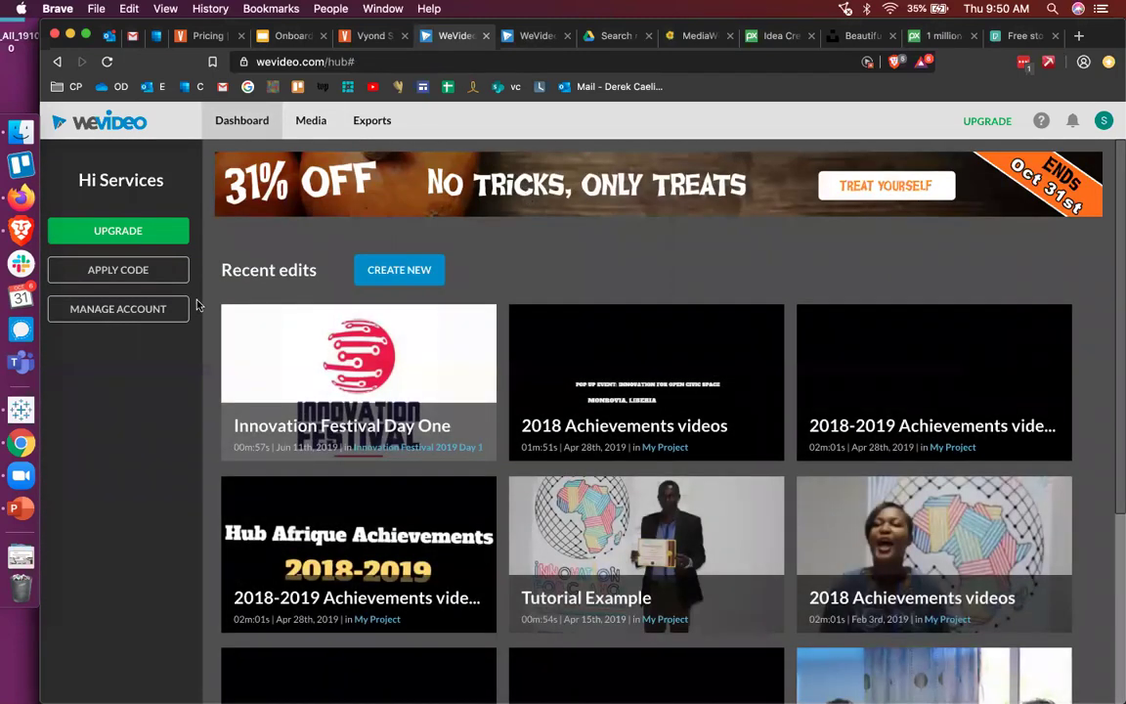
{"action": "left_click", "coordinate": [111, 122]}
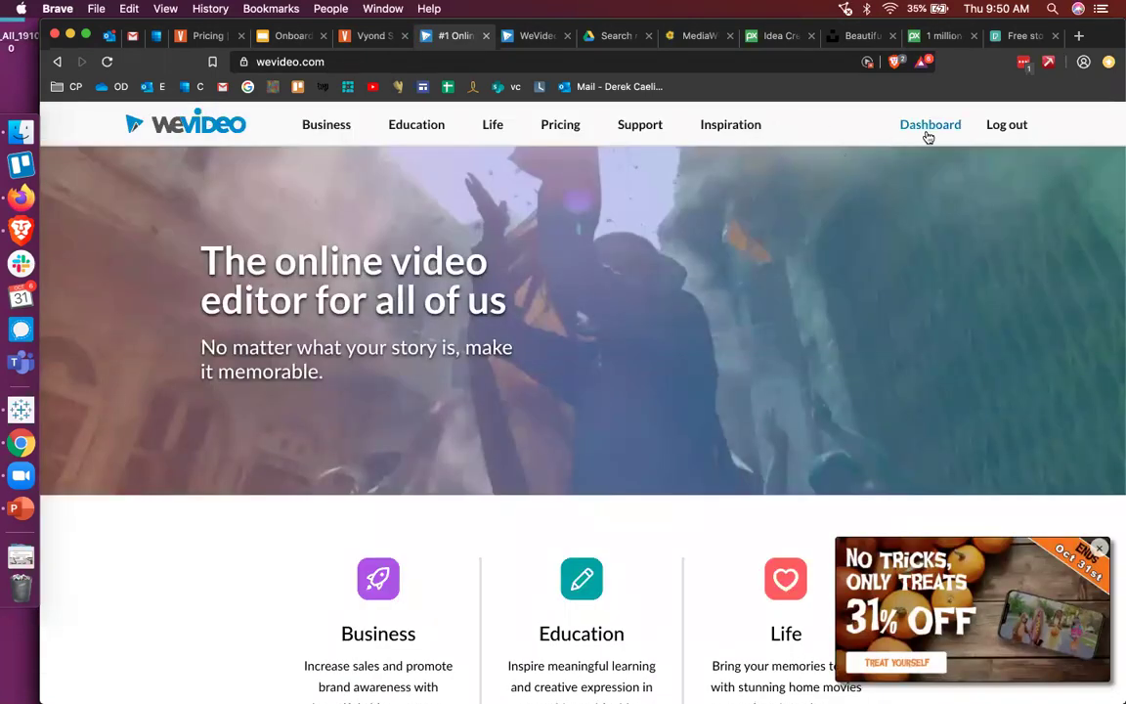
{"action": "left_click", "coordinate": [928, 137]}
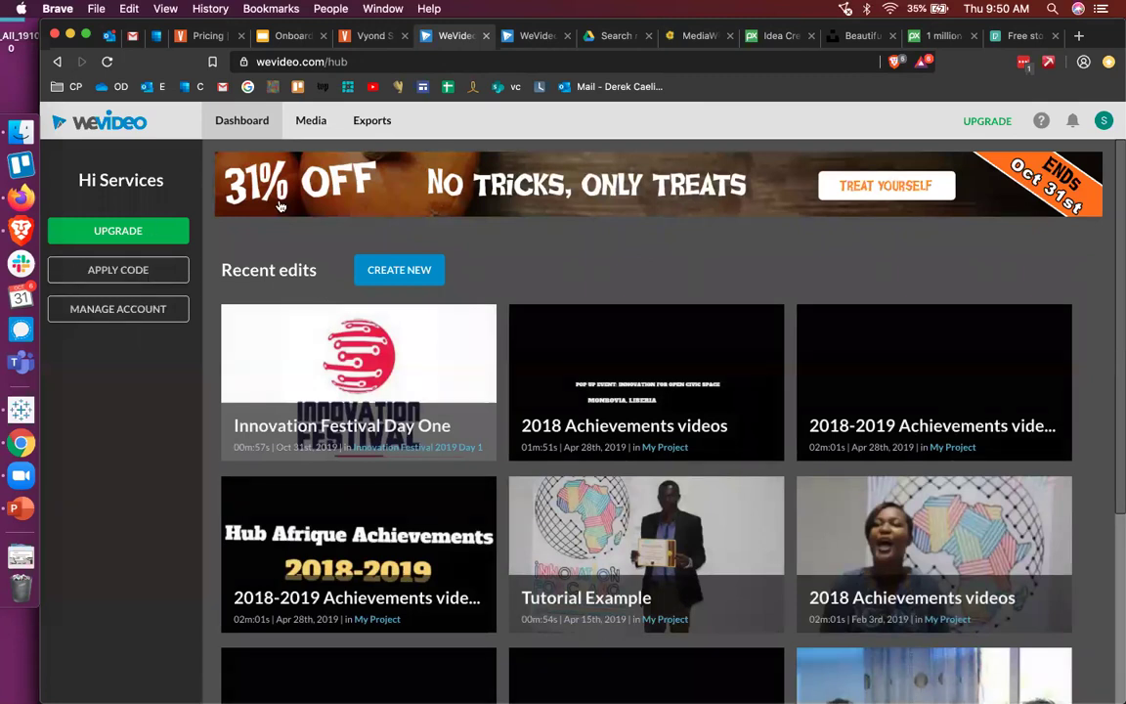
{"action": "left_click", "coordinate": [400, 269]}
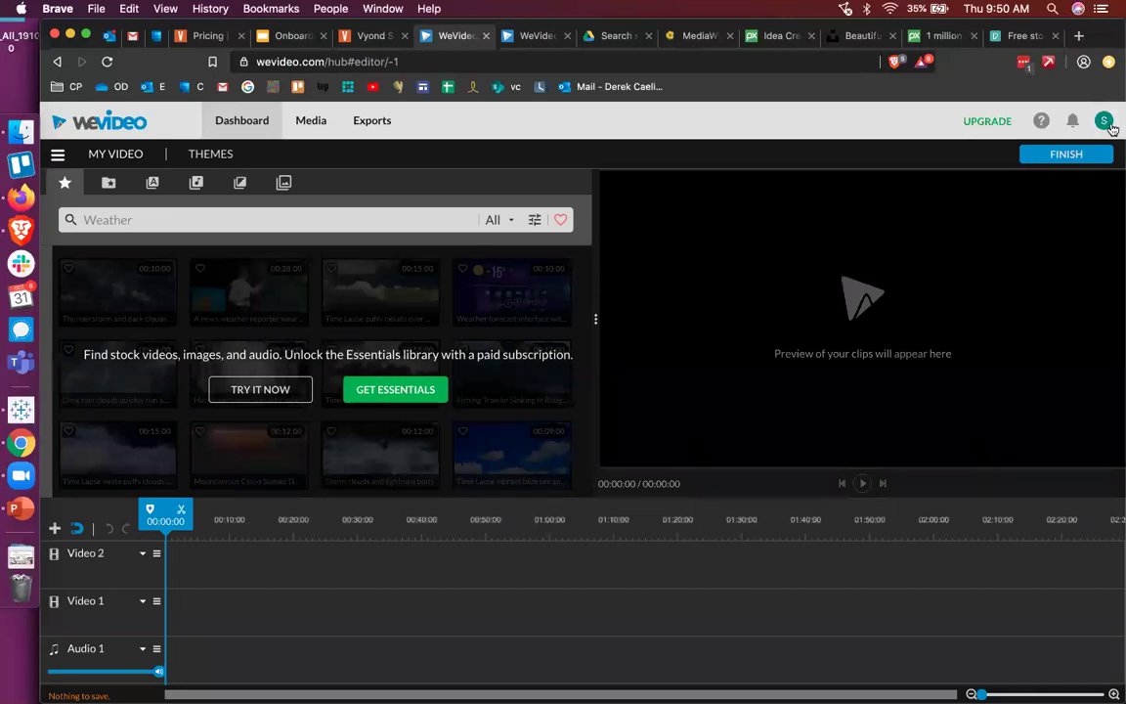
{"action": "left_click", "coordinate": [1105, 127]}
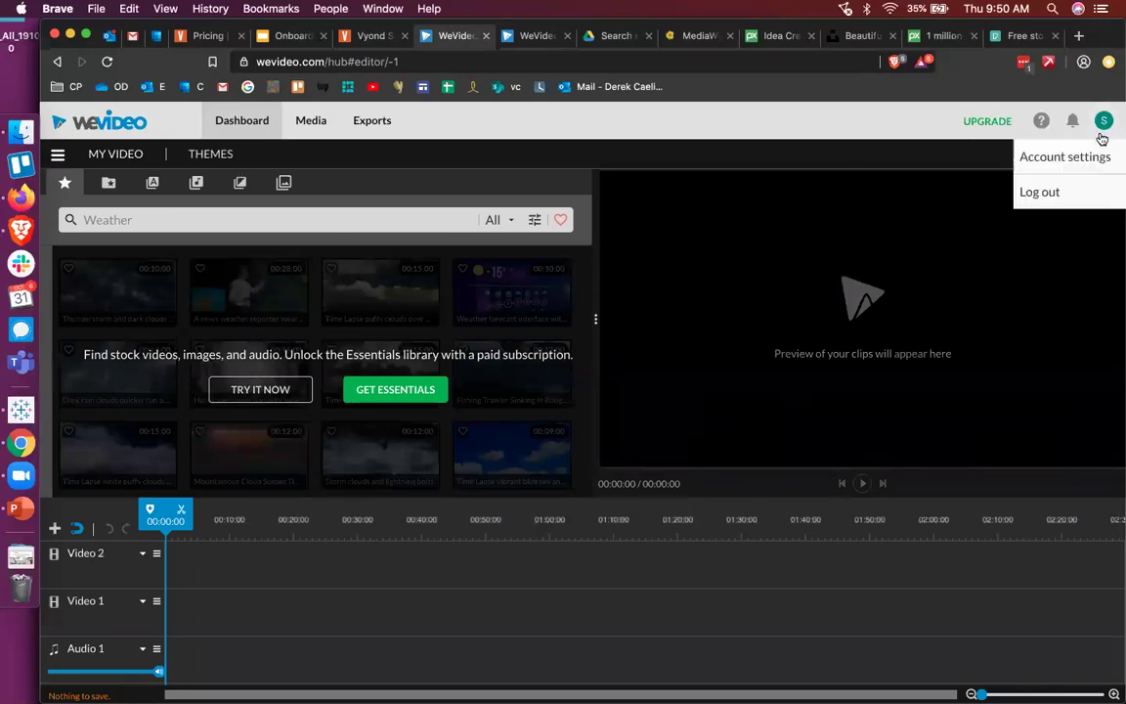
- Switch the new edit to storyboard mode, select the Title clip, then return to timeline mode
{"action": "left_click", "coordinate": [57, 157]}
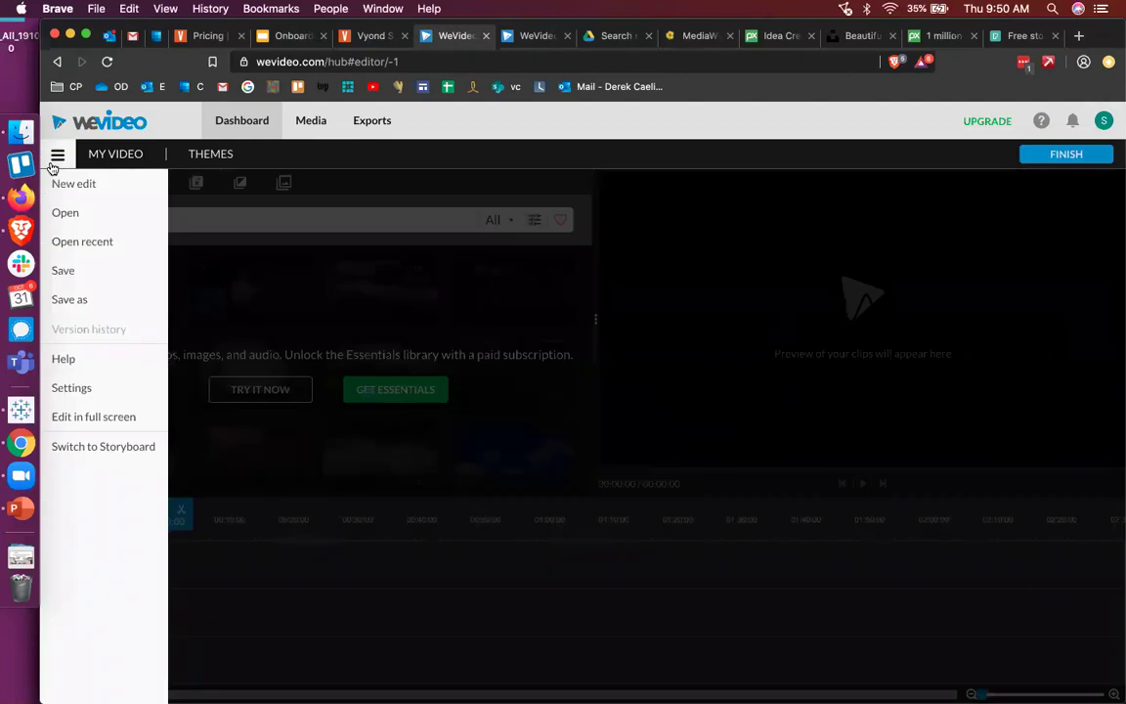
{"action": "left_click", "coordinate": [98, 446]}
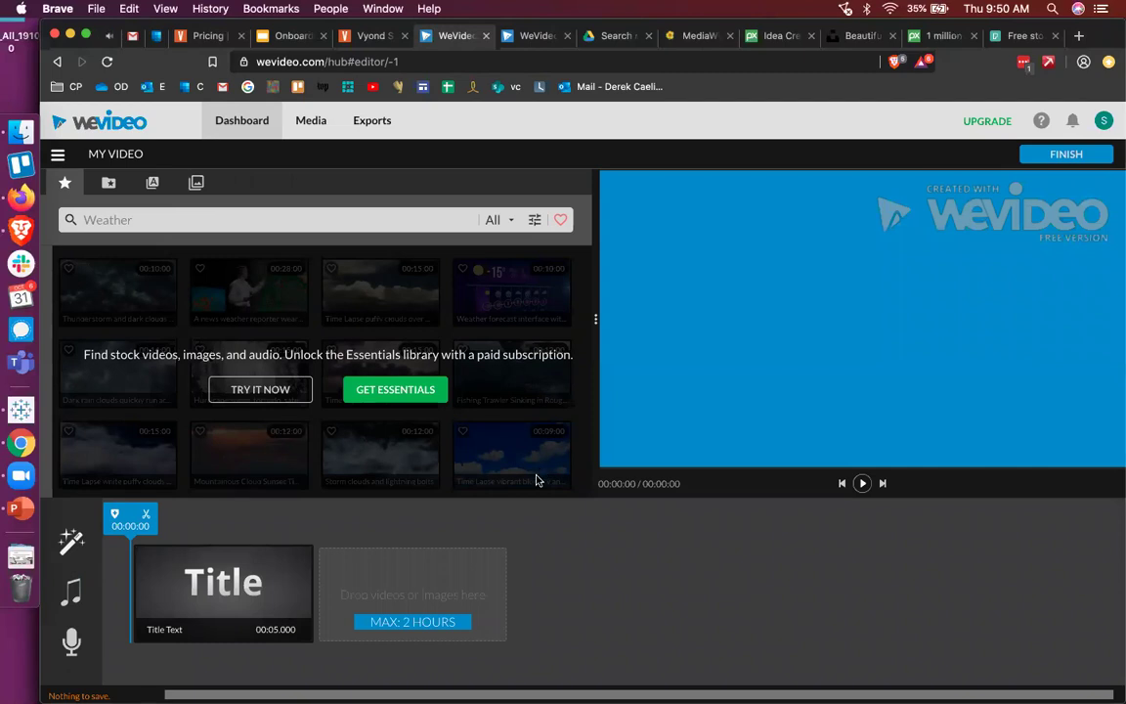
{"action": "left_click", "coordinate": [311, 567]}
{"action": "left_click", "coordinate": [402, 592]}
{"action": "mouse_move", "coordinate": [312, 585]}
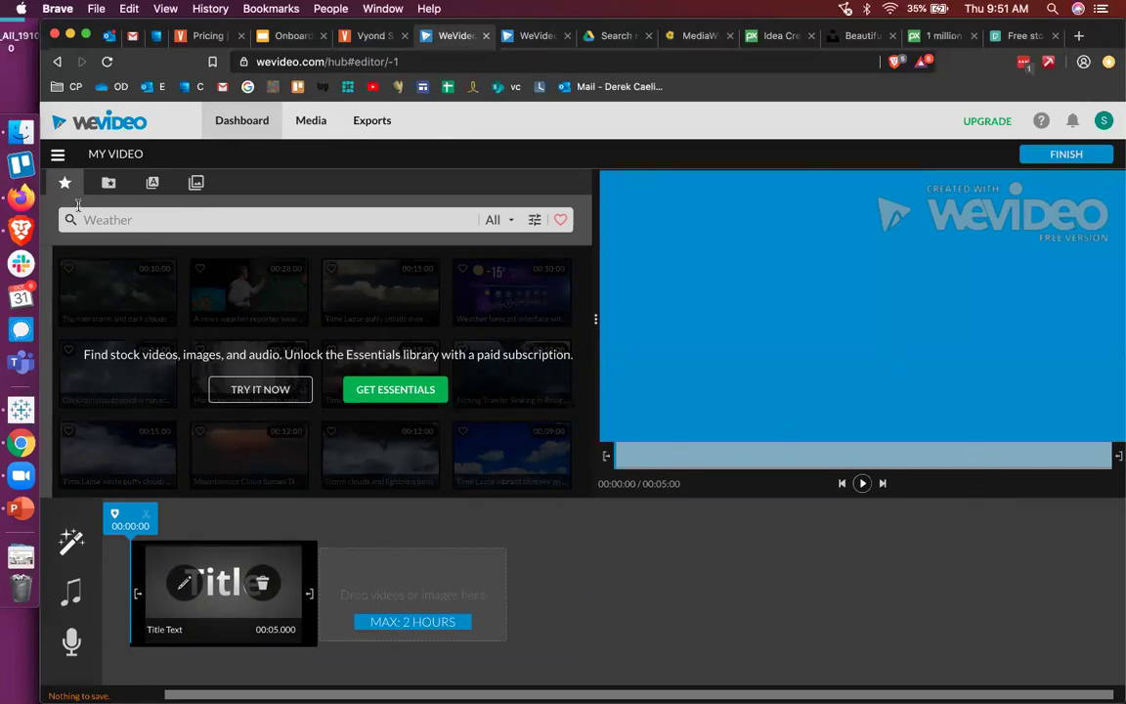
{"action": "left_click", "coordinate": [58, 154]}
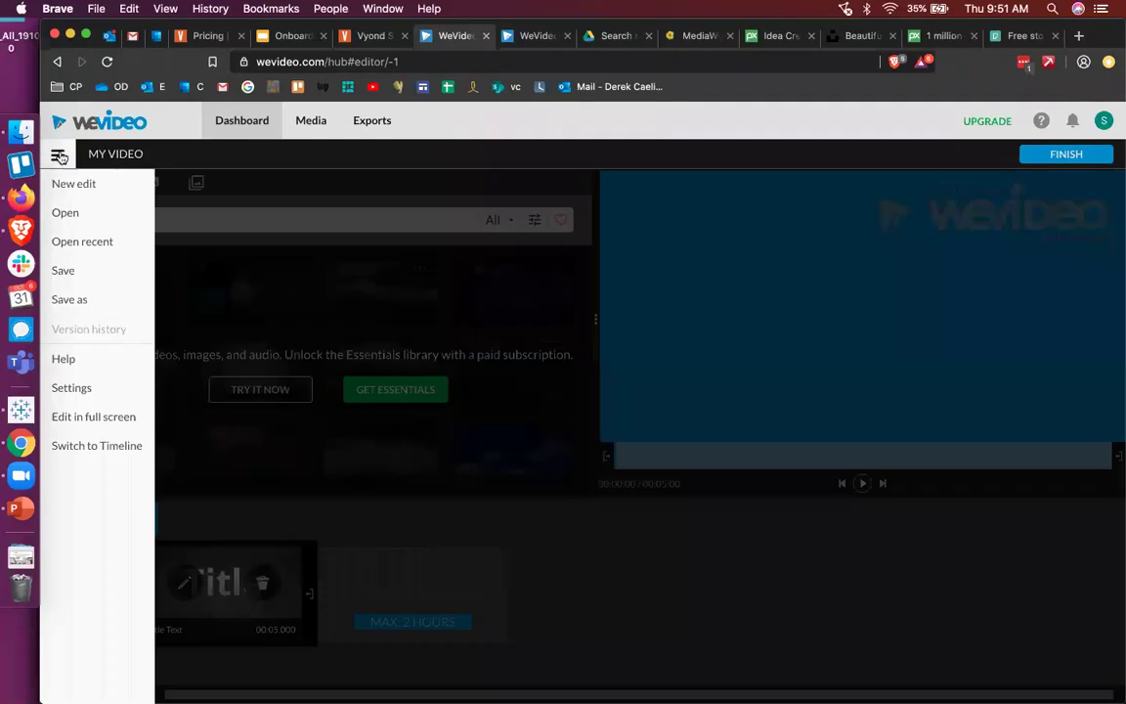
{"action": "left_click", "coordinate": [133, 447]}
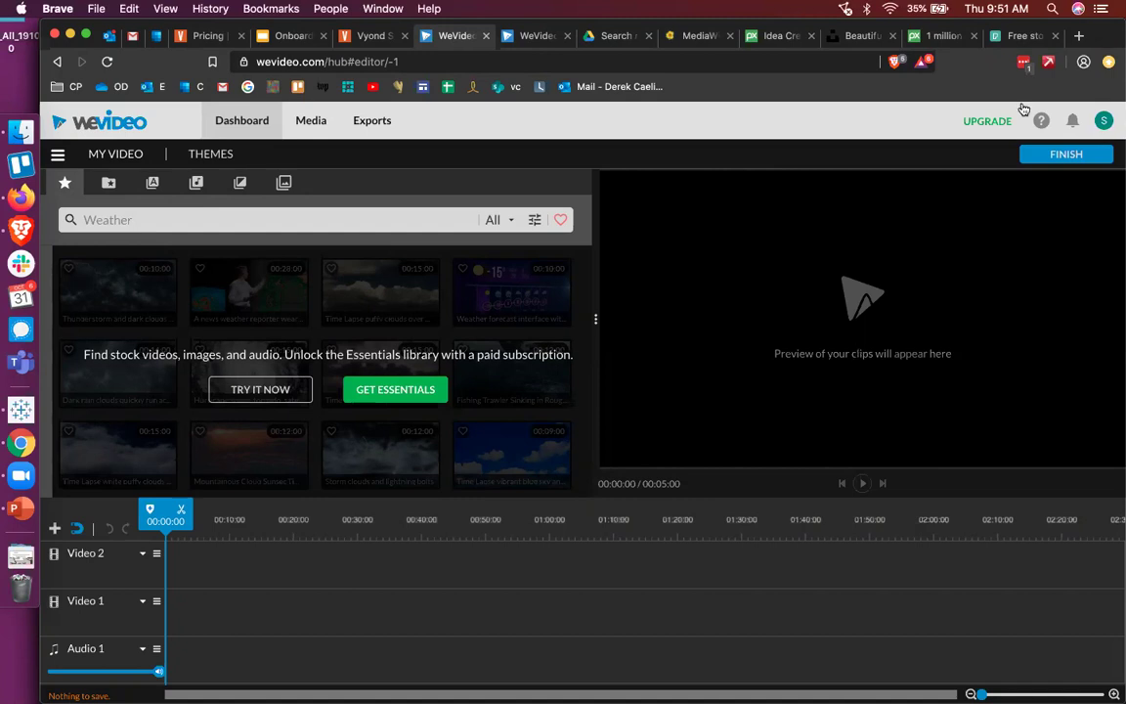
- Browse the recent edits grid, showing Delete/Rename/Edit options on cards like Innovation Festival Day One
{"action": "left_click", "coordinate": [239, 123]}
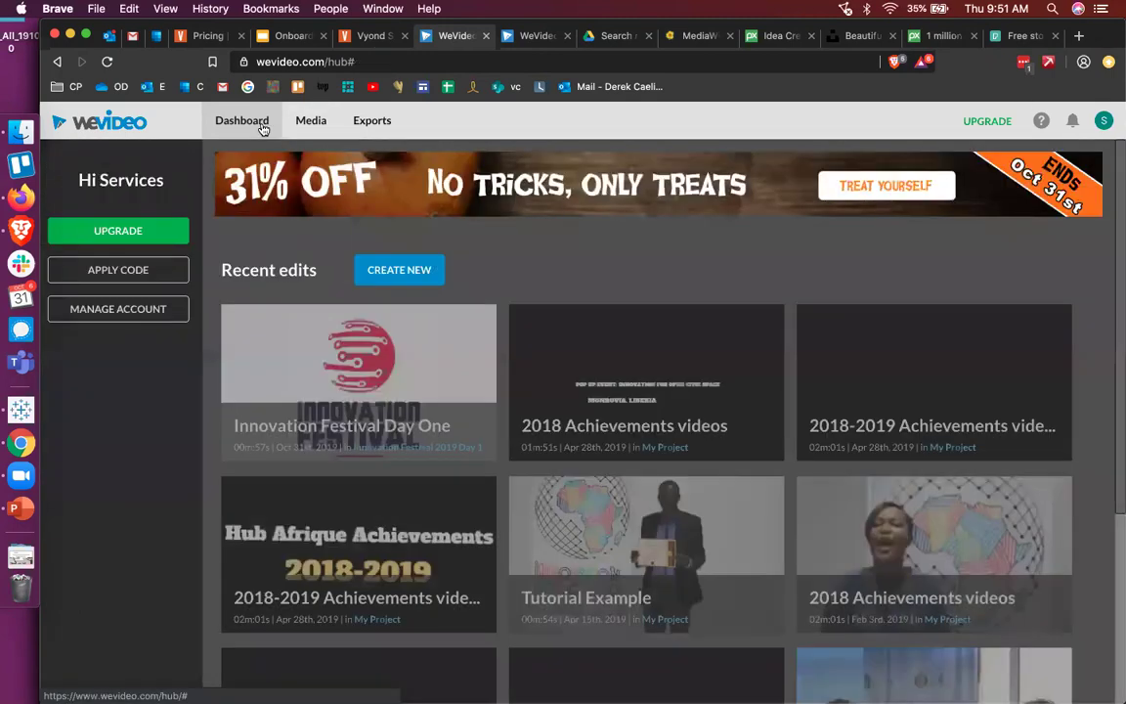
{"action": "scroll", "coordinate": [339, 384], "scroll_direction": "down", "scroll_amount": 3}
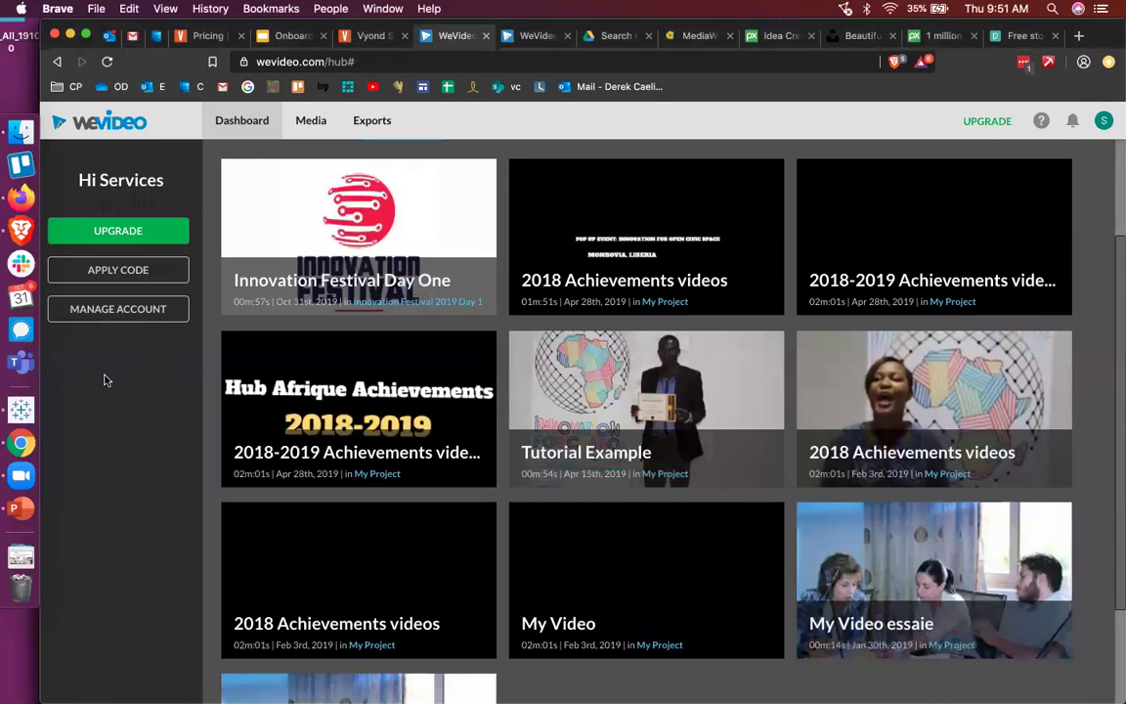
{"action": "mouse_move", "coordinate": [320, 224]}
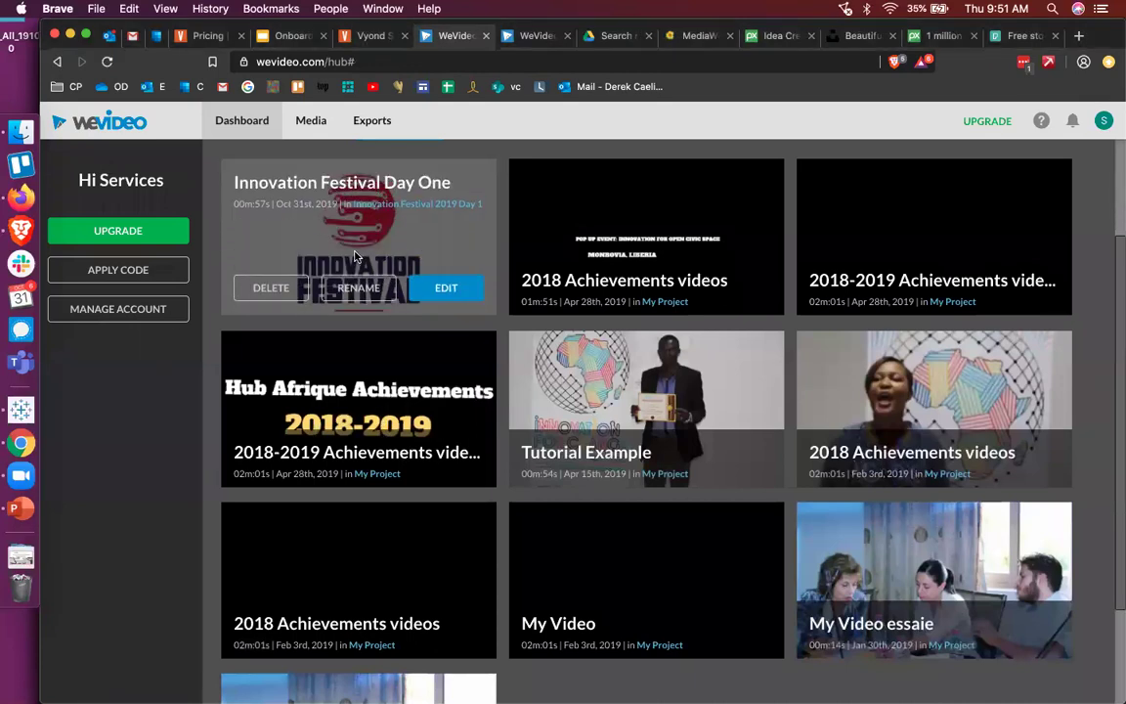
{"action": "mouse_move", "coordinate": [733, 365]}
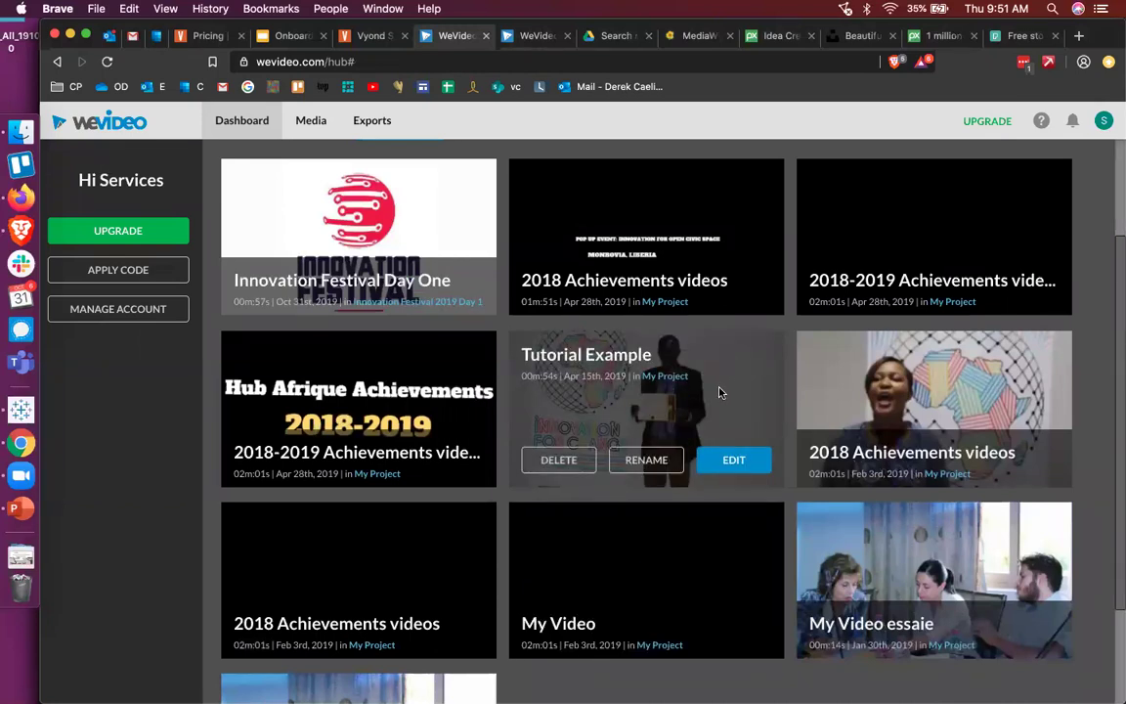
{"action": "mouse_move", "coordinate": [911, 249]}
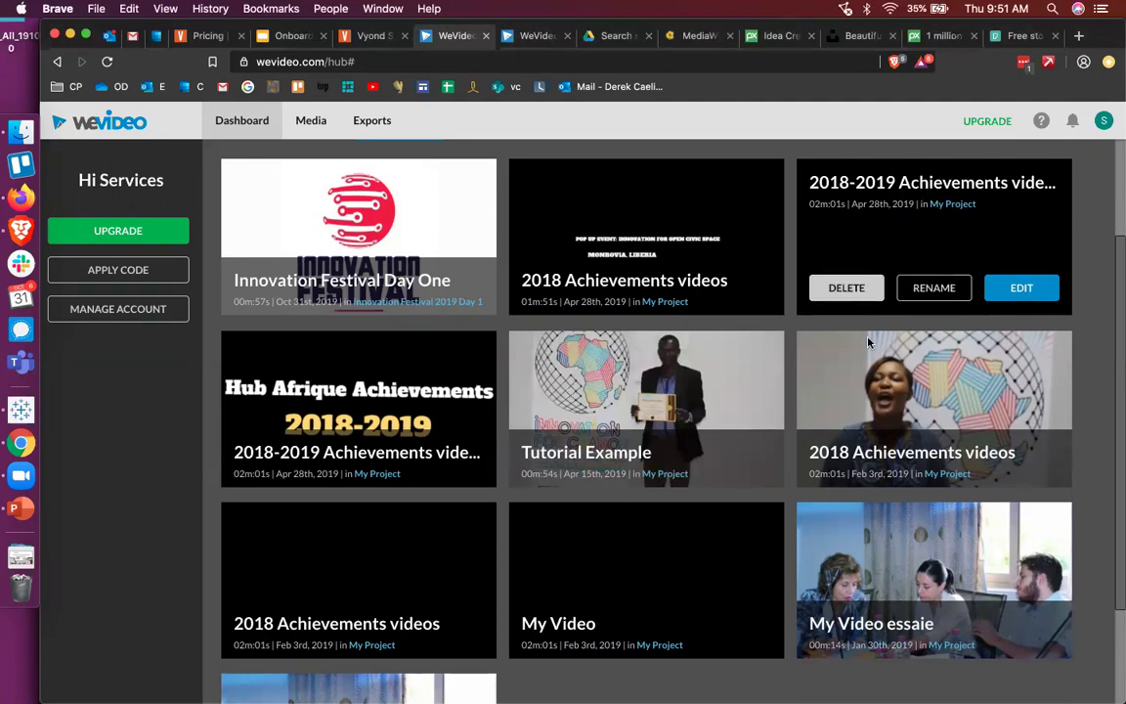
{"action": "mouse_move", "coordinate": [878, 579]}
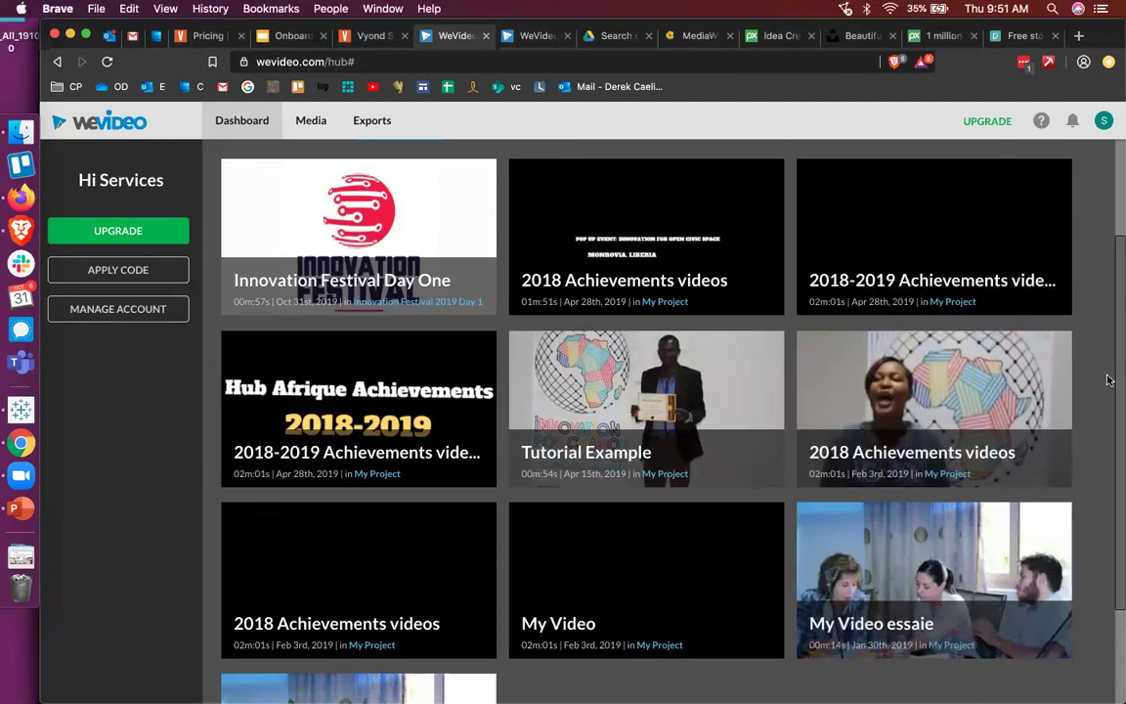
{"action": "mouse_move", "coordinate": [1074, 347]}
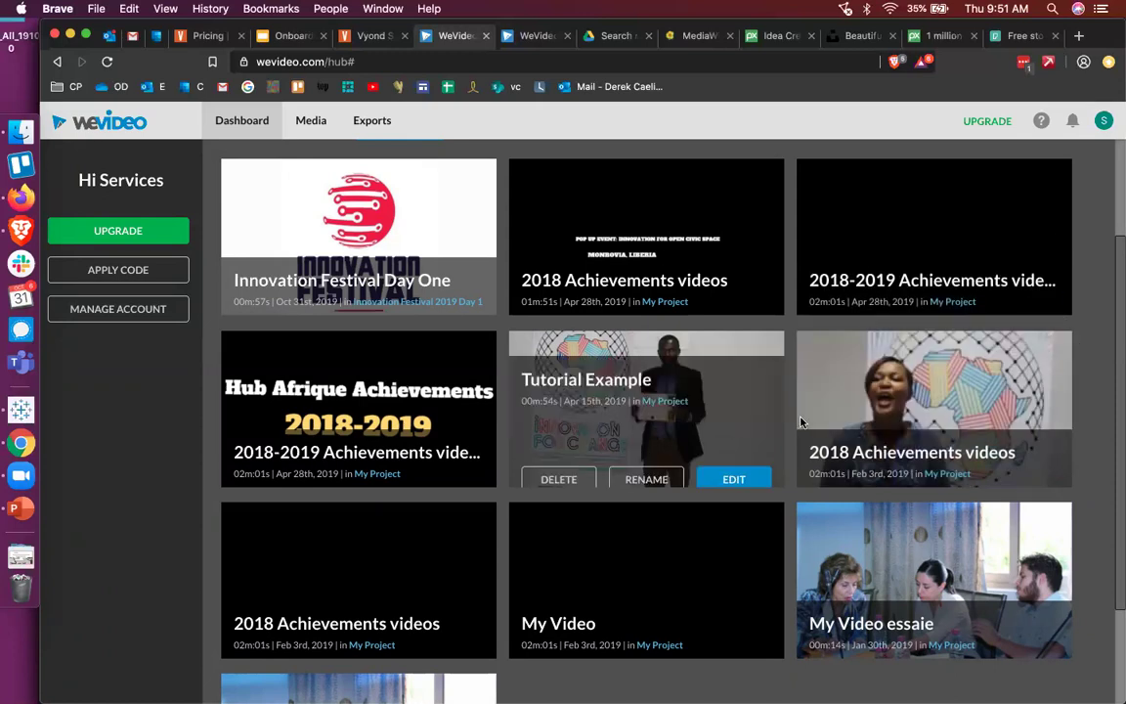
{"action": "mouse_move", "coordinate": [799, 423]}
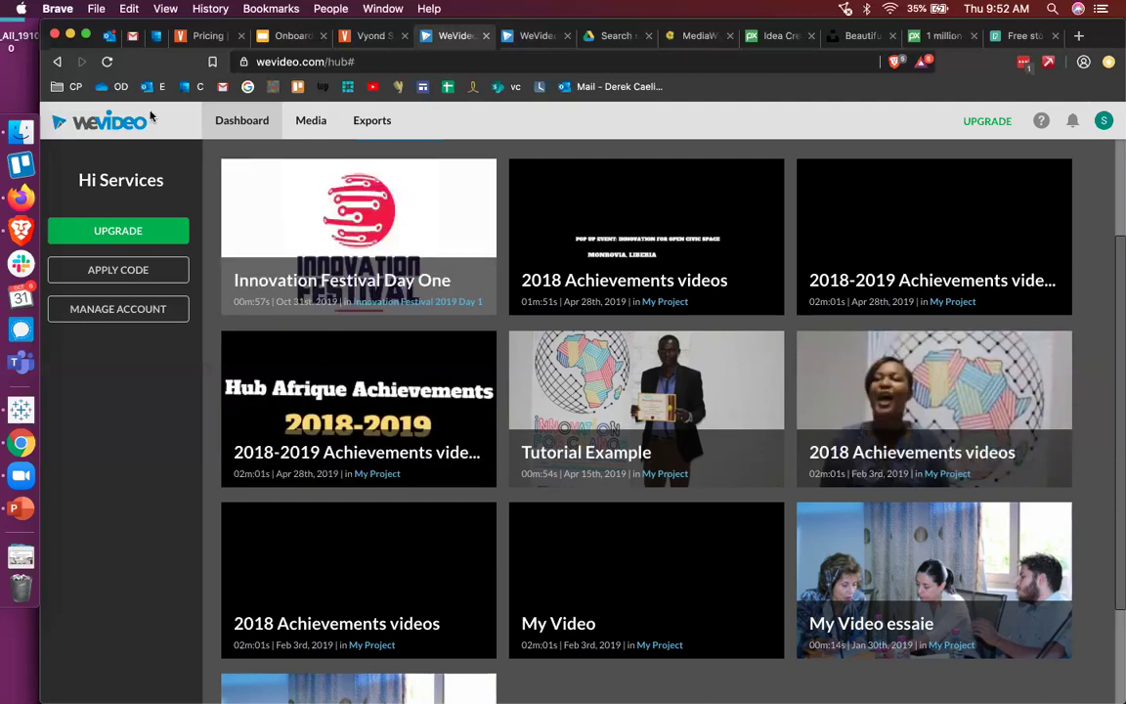
{"action": "mouse_move", "coordinate": [446, 229]}
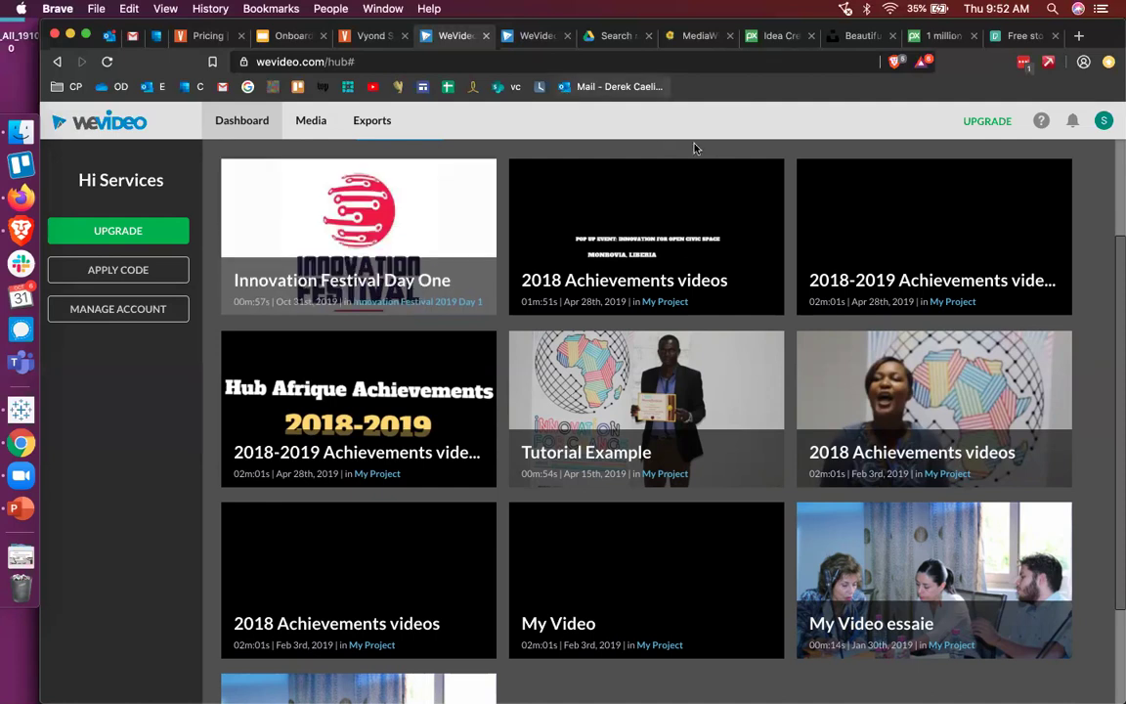
- Load the wevideo.com homepage from the logo and raise the system volume
{"action": "left_click", "coordinate": [265, 121]}
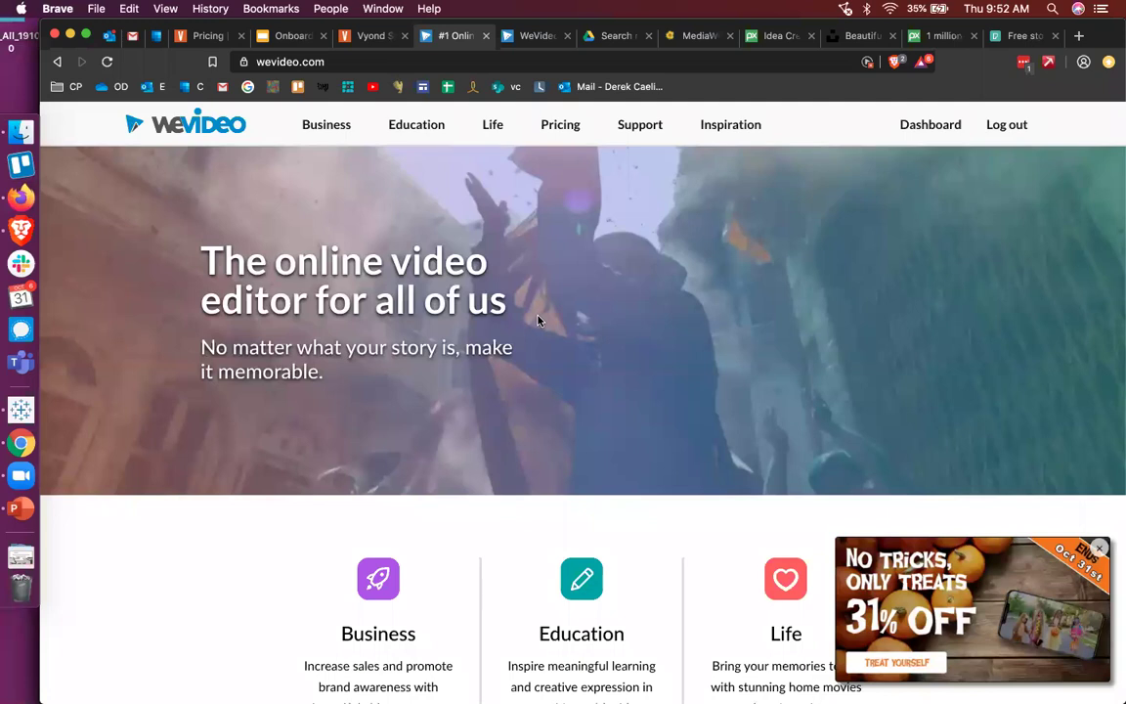
{"action": "key", "text": "XF86AudioRaiseVolume"}
- Scroll past Easy, fast & flexible and Built-in stock content to the Create anywhere section
{"action": "scroll", "coordinate": [537, 319], "scroll_direction": "down", "scroll_amount": 2}
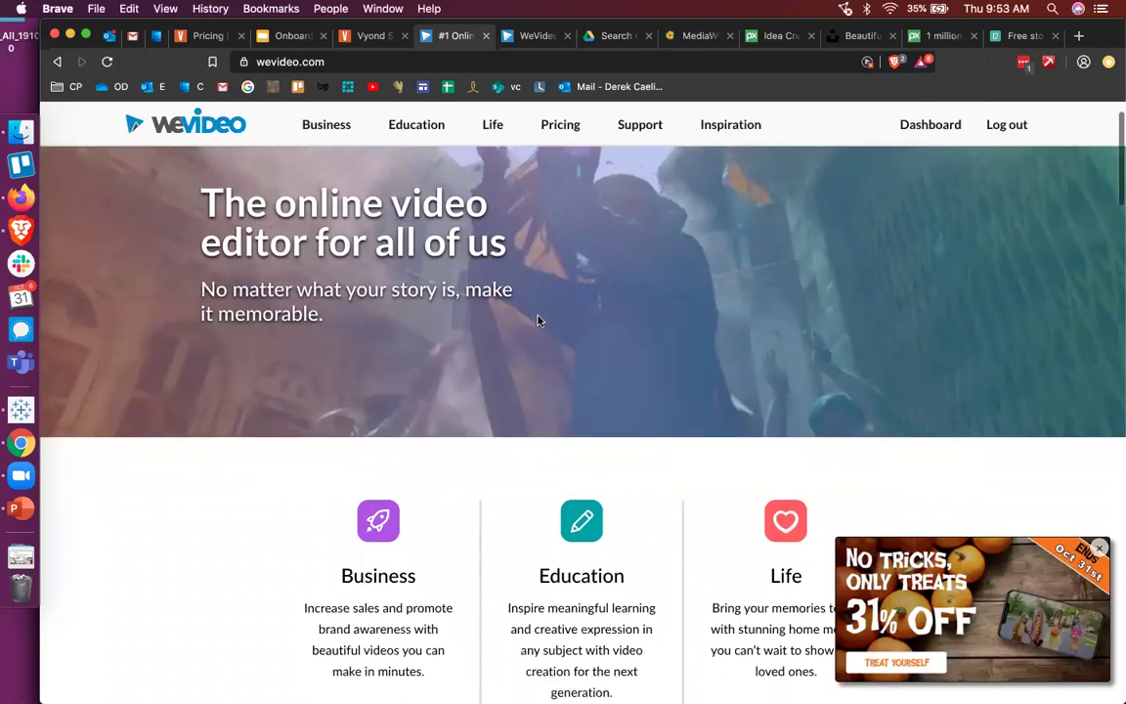
{"action": "scroll", "coordinate": [538, 319], "scroll_direction": "down", "scroll_amount": 4}
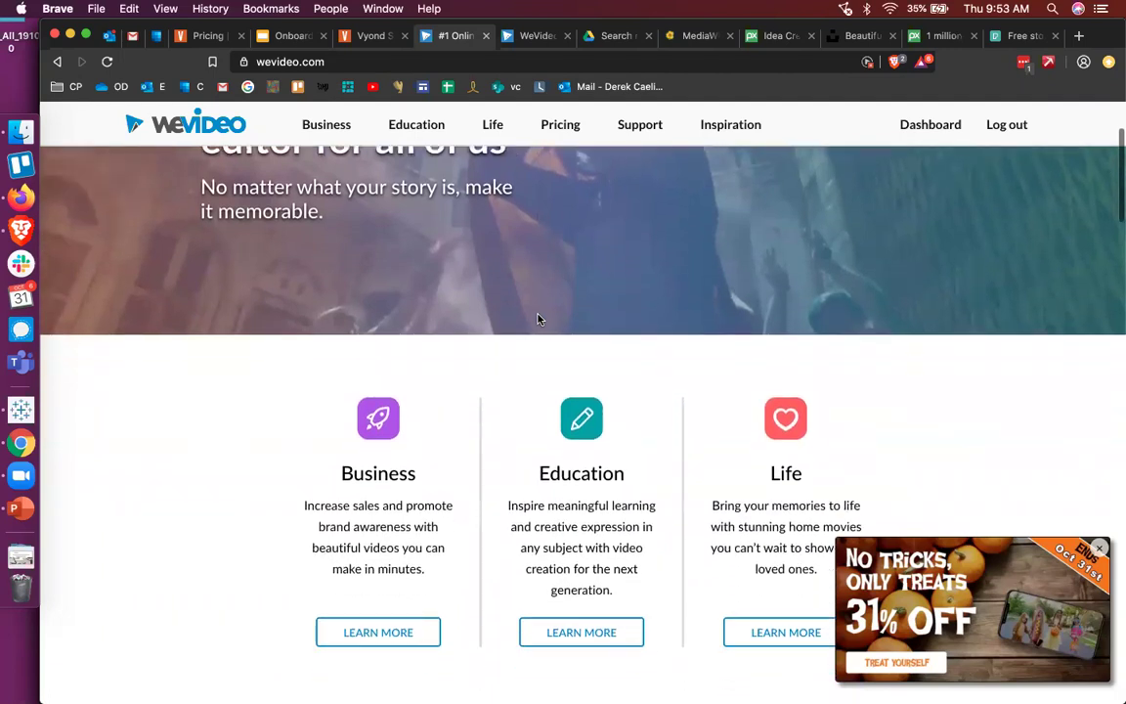
{"action": "scroll", "coordinate": [537, 319], "scroll_direction": "down", "scroll_amount": 4}
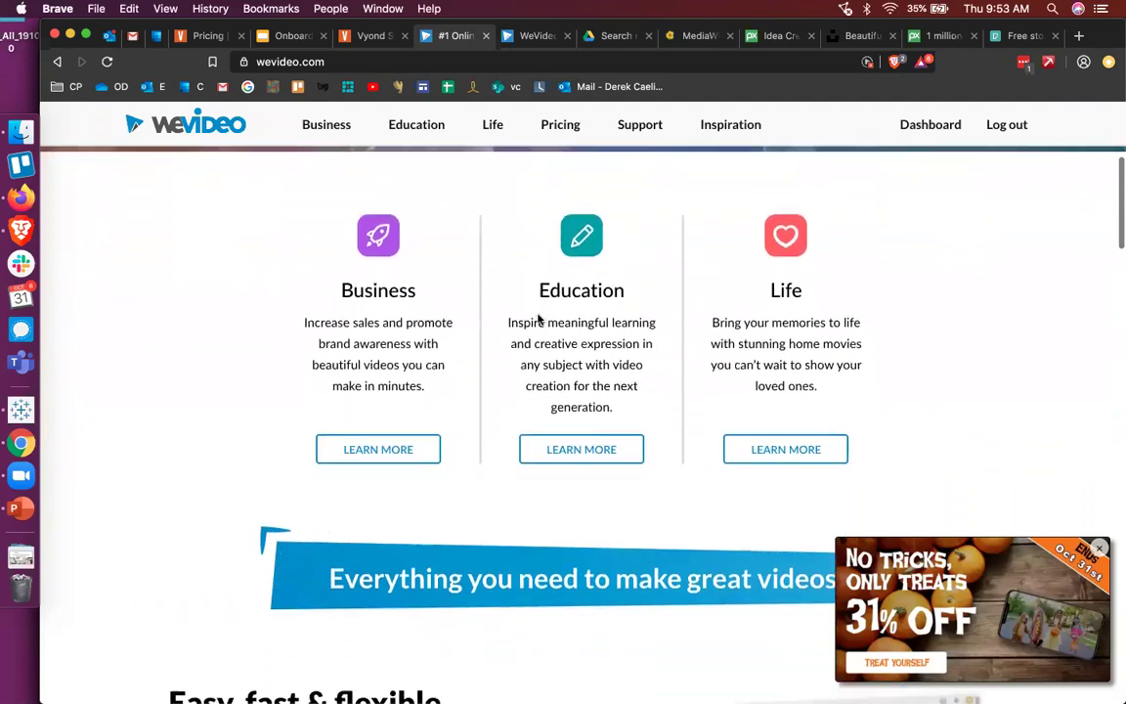
{"action": "scroll", "coordinate": [537, 320], "scroll_direction": "down", "scroll_amount": 4}
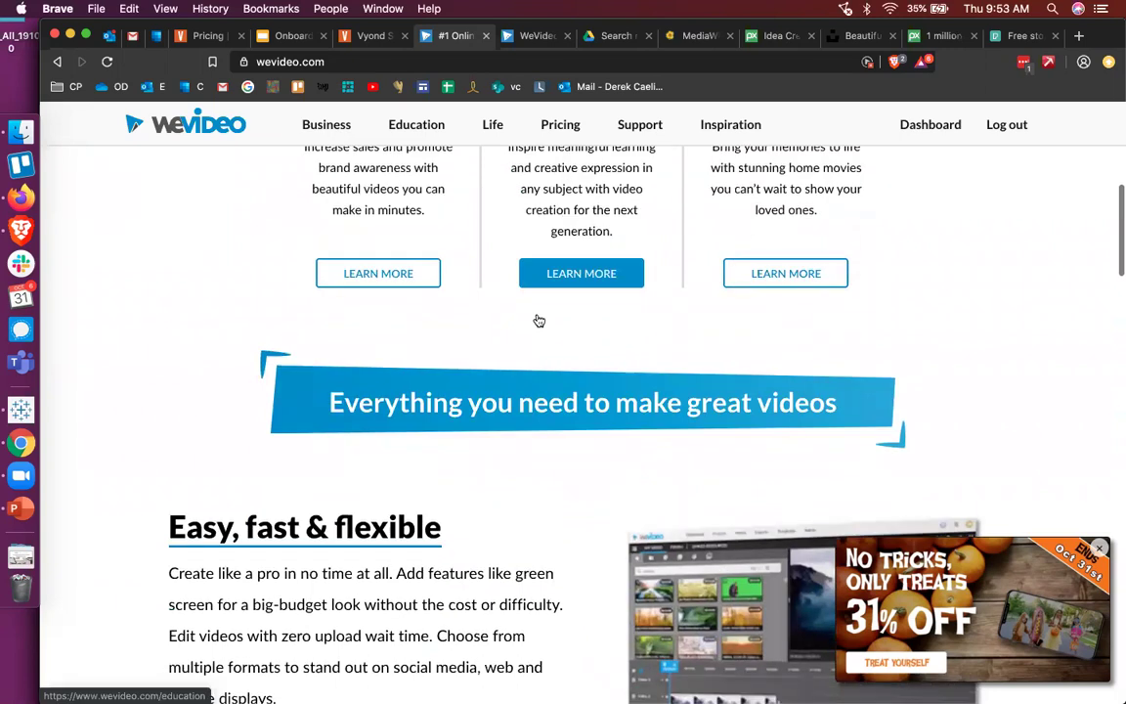
{"action": "scroll", "coordinate": [537, 319], "scroll_direction": "down", "scroll_amount": 5}
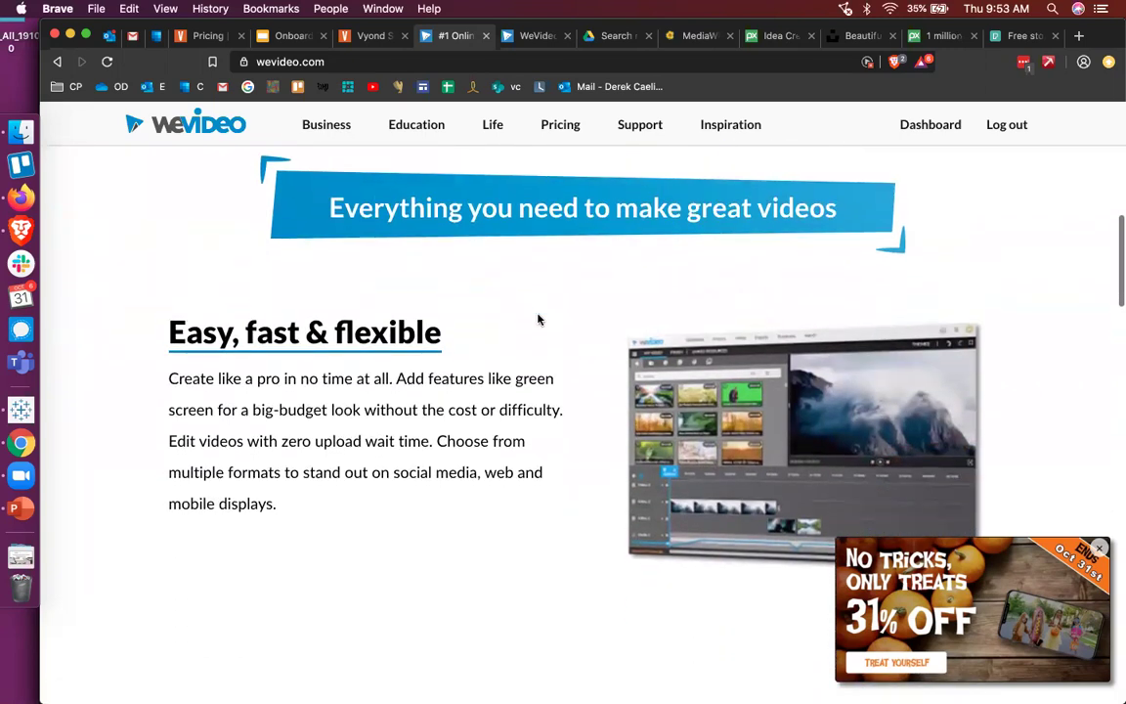
{"action": "scroll", "coordinate": [538, 320], "scroll_direction": "down", "scroll_amount": 2}
{"action": "scroll", "coordinate": [538, 315], "scroll_direction": "down", "scroll_amount": 2}
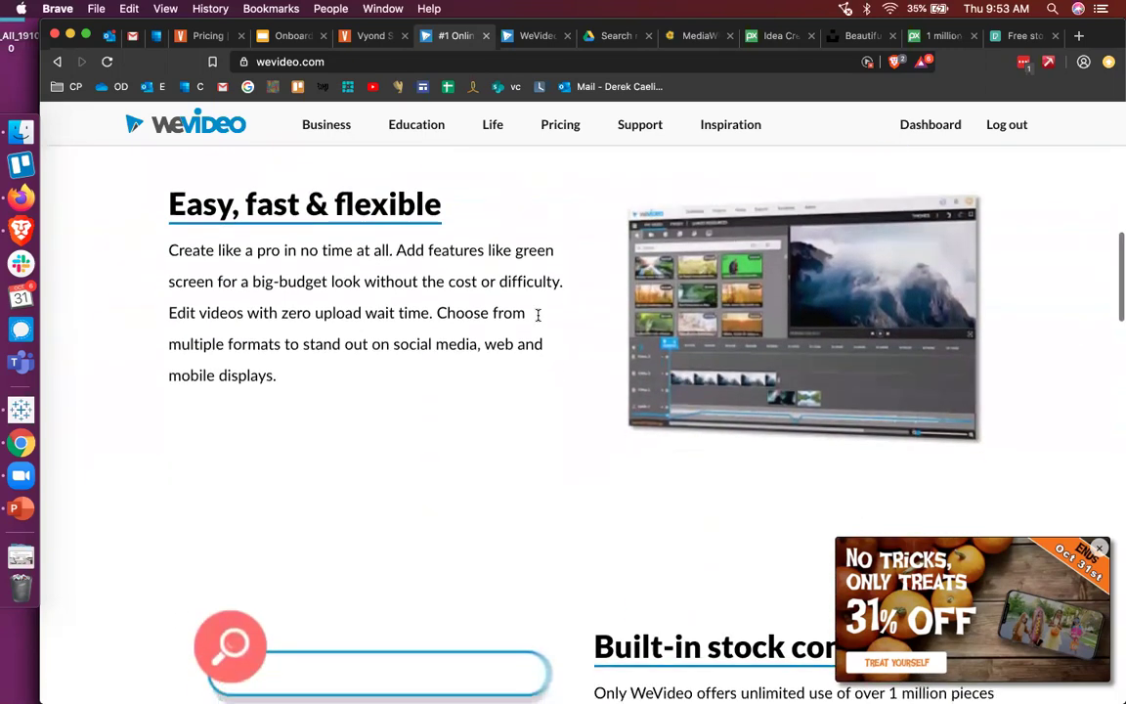
{"action": "scroll", "coordinate": [537, 315], "scroll_direction": "down", "scroll_amount": 9}
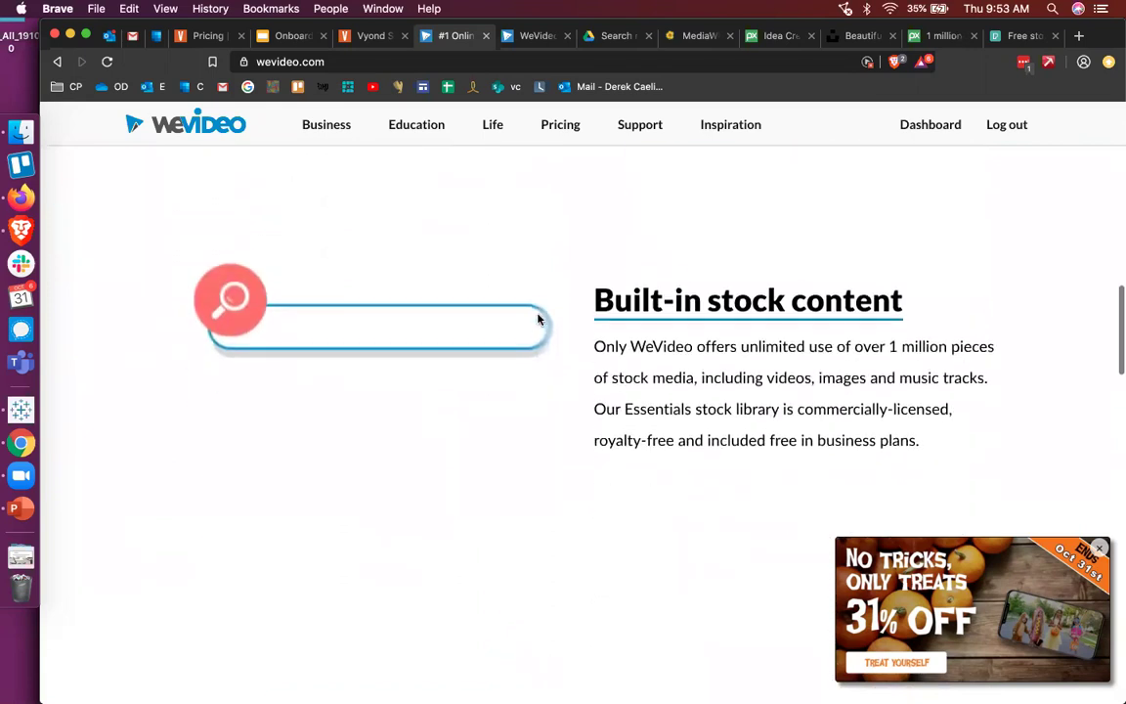
{"action": "scroll", "coordinate": [537, 319], "scroll_direction": "down", "scroll_amount": 9}
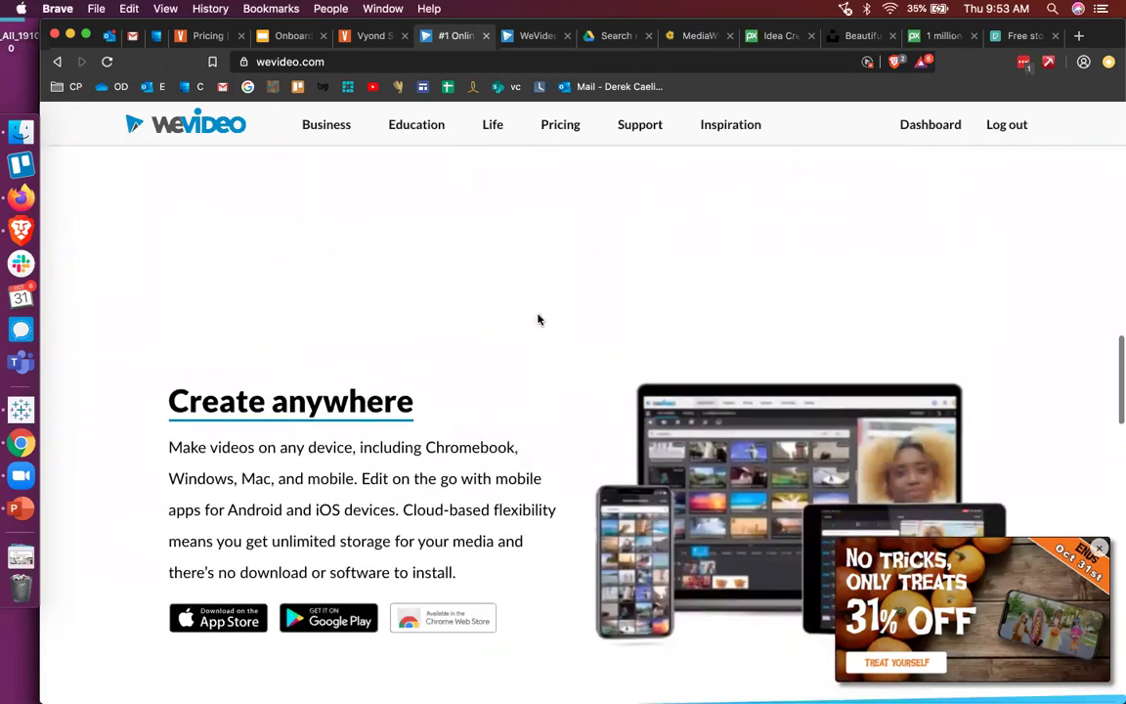
{"action": "scroll", "coordinate": [538, 320], "scroll_direction": "down", "scroll_amount": 3}
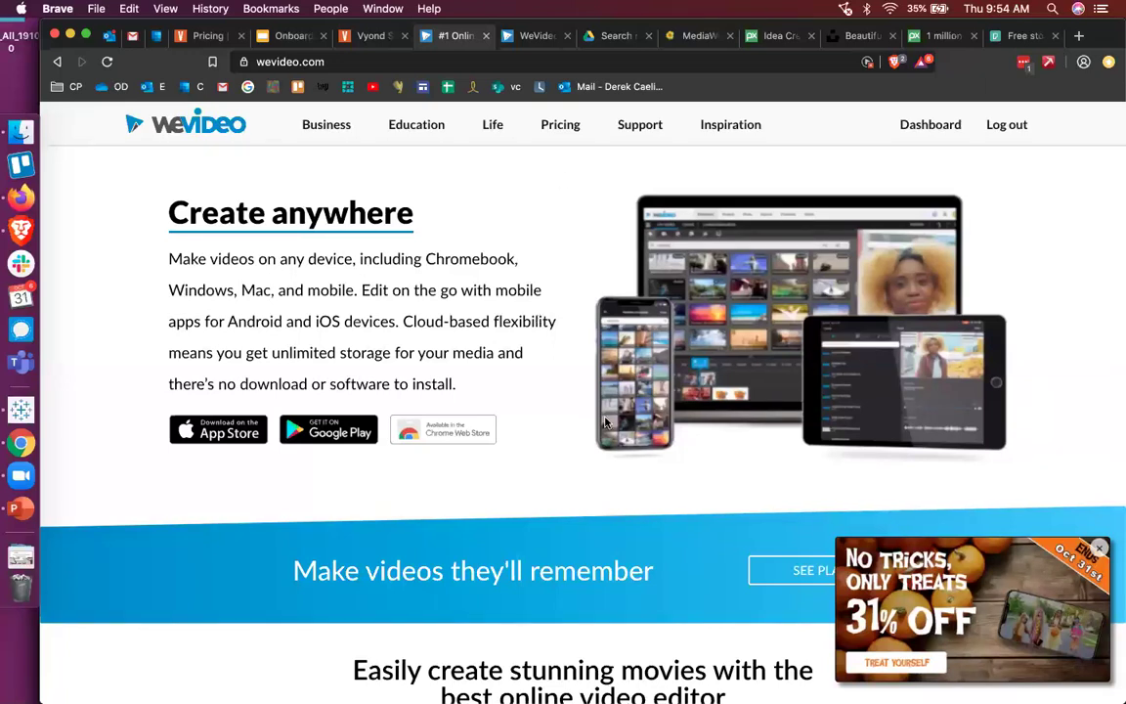
- Scroll on to the Over 30 million users banner and Socialize your story section
{"action": "scroll", "coordinate": [586, 445], "scroll_direction": "down", "scroll_amount": 5}
{"action": "scroll", "coordinate": [587, 444], "scroll_direction": "down", "scroll_amount": 4}
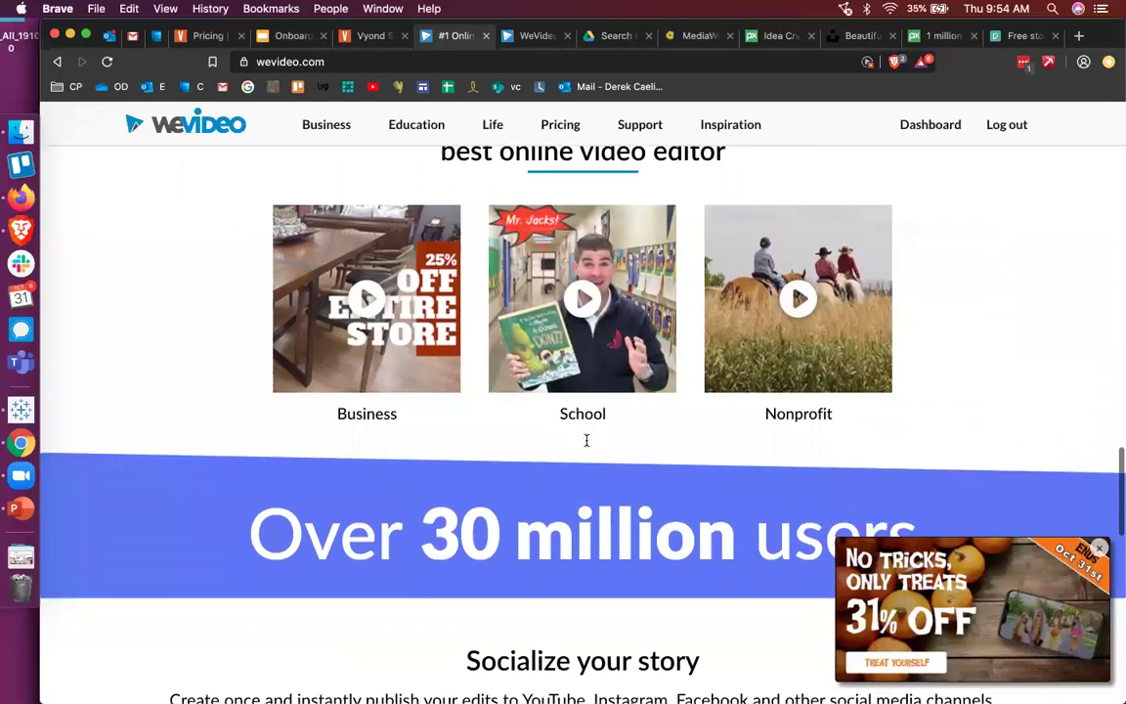
{"action": "scroll", "coordinate": [586, 445], "scroll_direction": "down", "scroll_amount": 3}
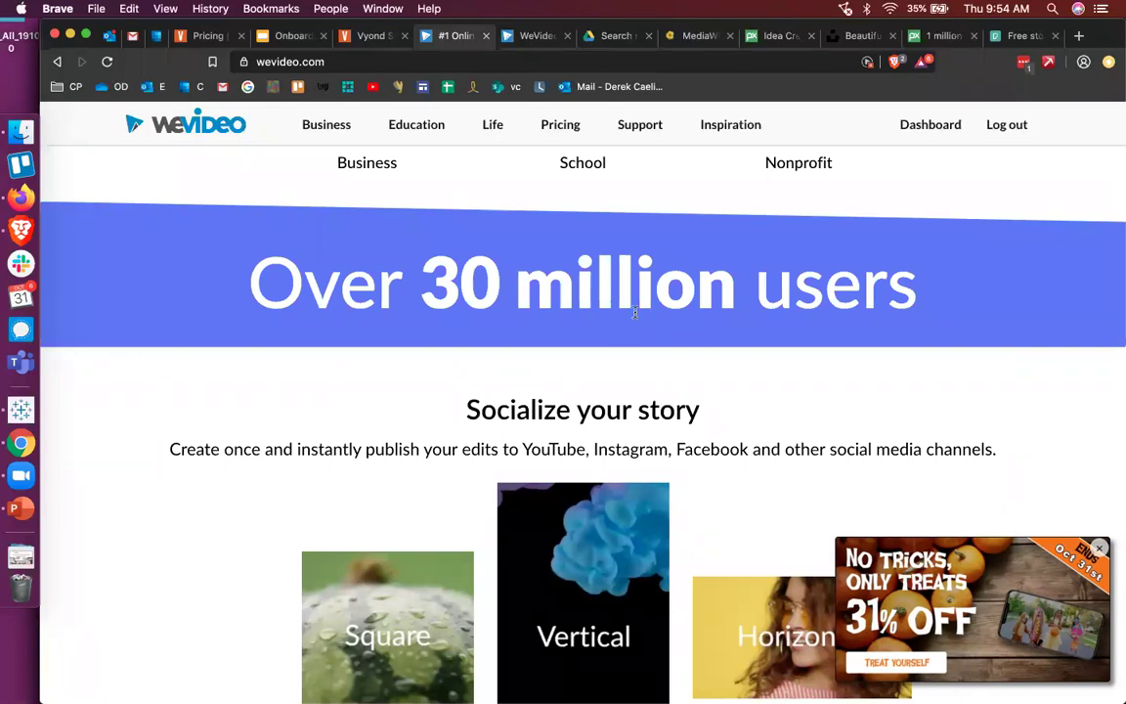
{"action": "scroll", "coordinate": [634, 312], "scroll_direction": "down", "scroll_amount": 1}
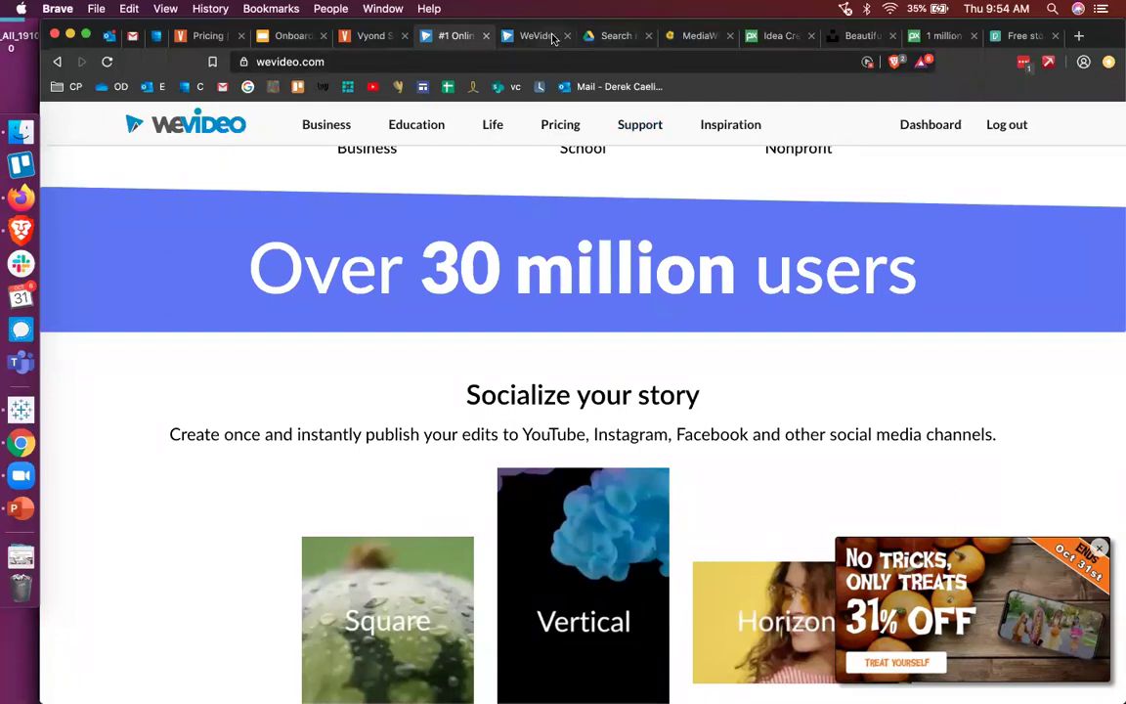
{"action": "left_click", "coordinate": [613, 36]}
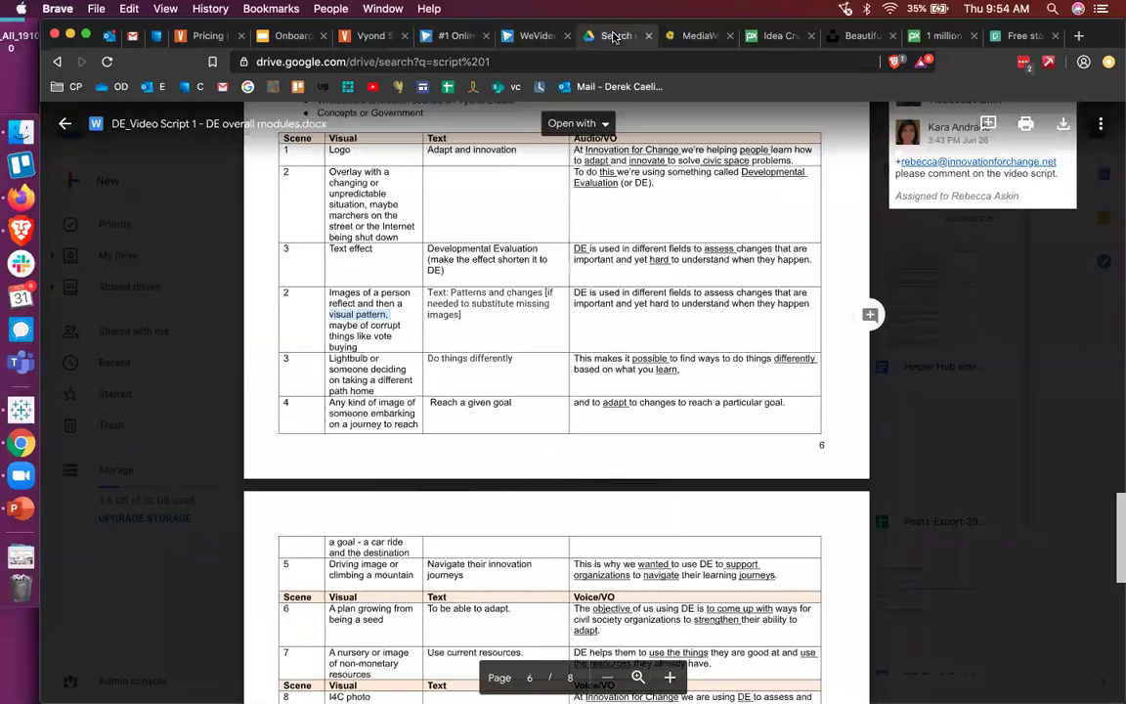